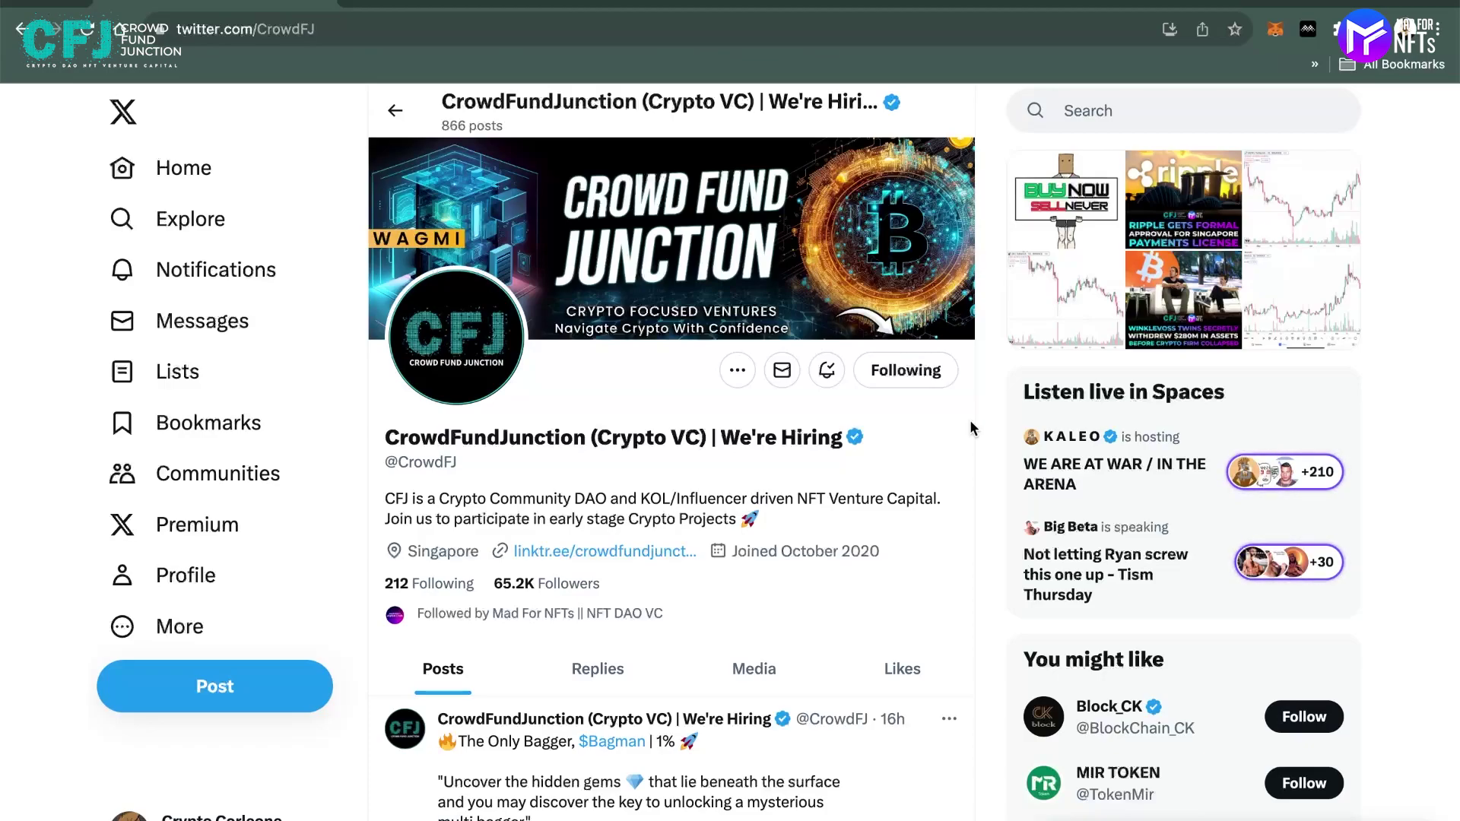
Scroll the CrowdFJ timeline down to the Taiko 1/8 airdrop tweet
{"action": "scroll", "coordinate": [989, 452], "scroll_direction": "down", "scroll_amount": 8}
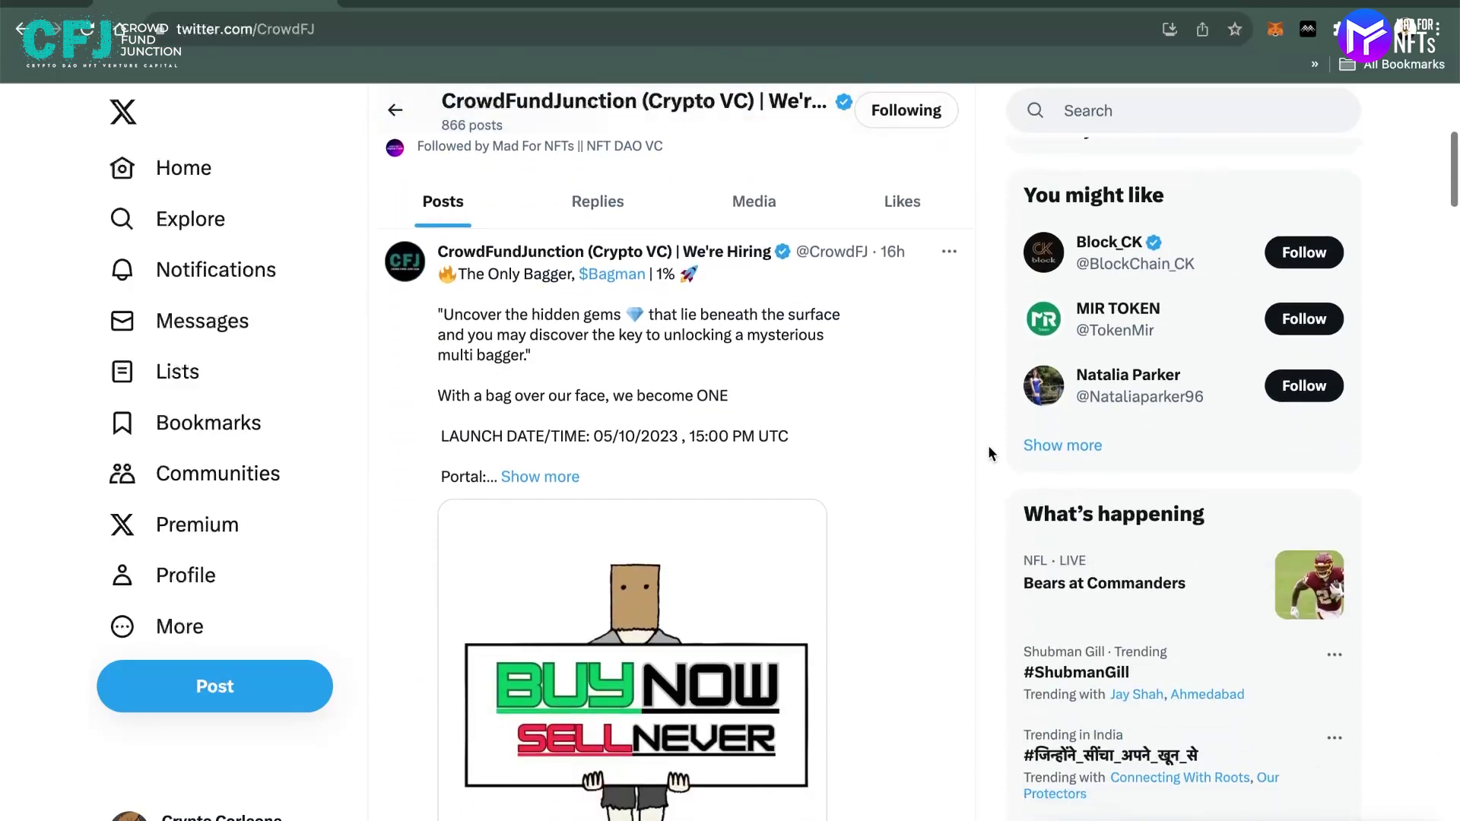
{"action": "scroll", "coordinate": [989, 451], "scroll_direction": "up", "scroll_amount": 4}
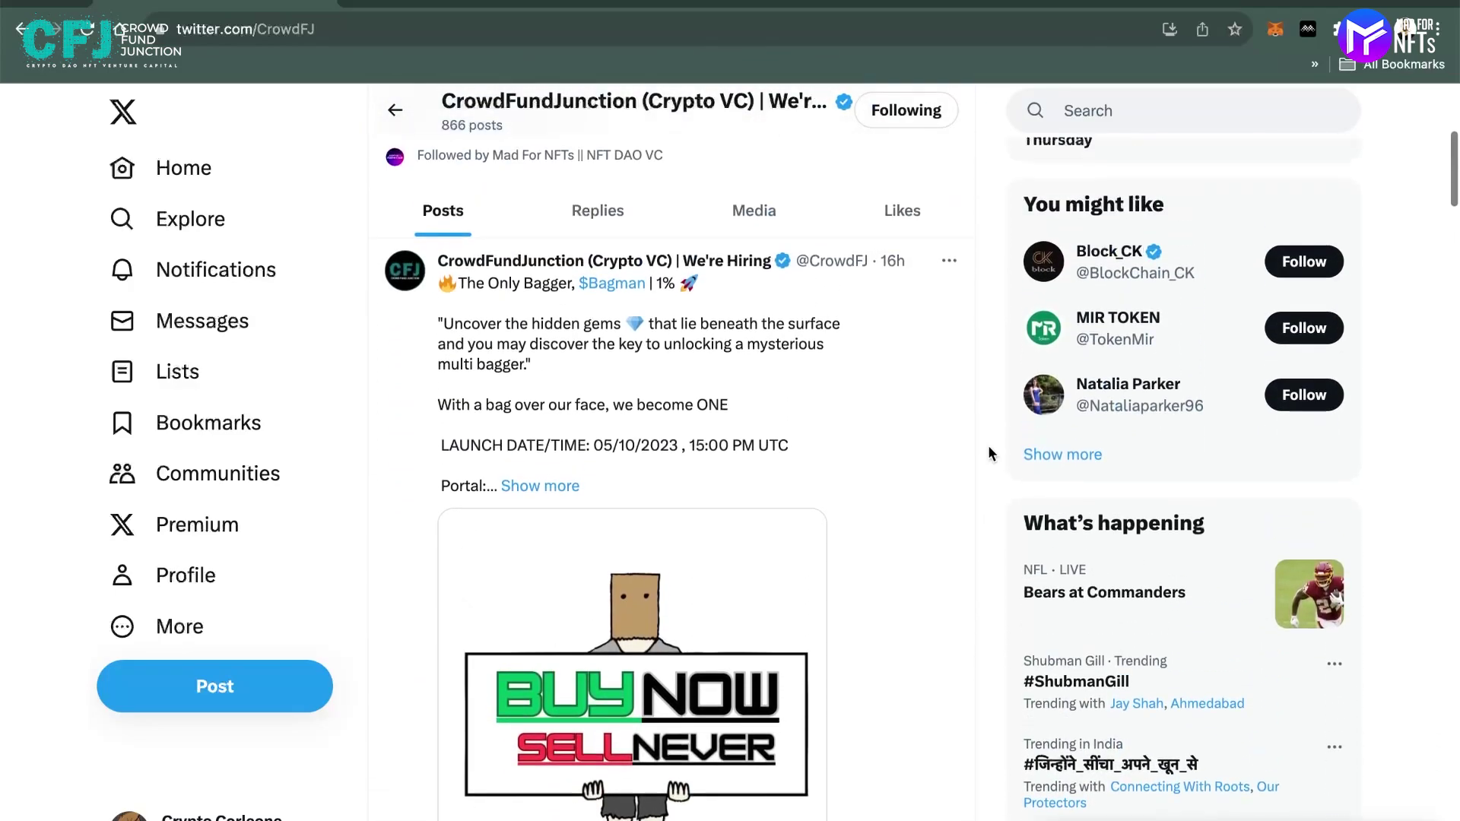
{"action": "scroll", "coordinate": [989, 451], "scroll_direction": "down", "scroll_amount": 6}
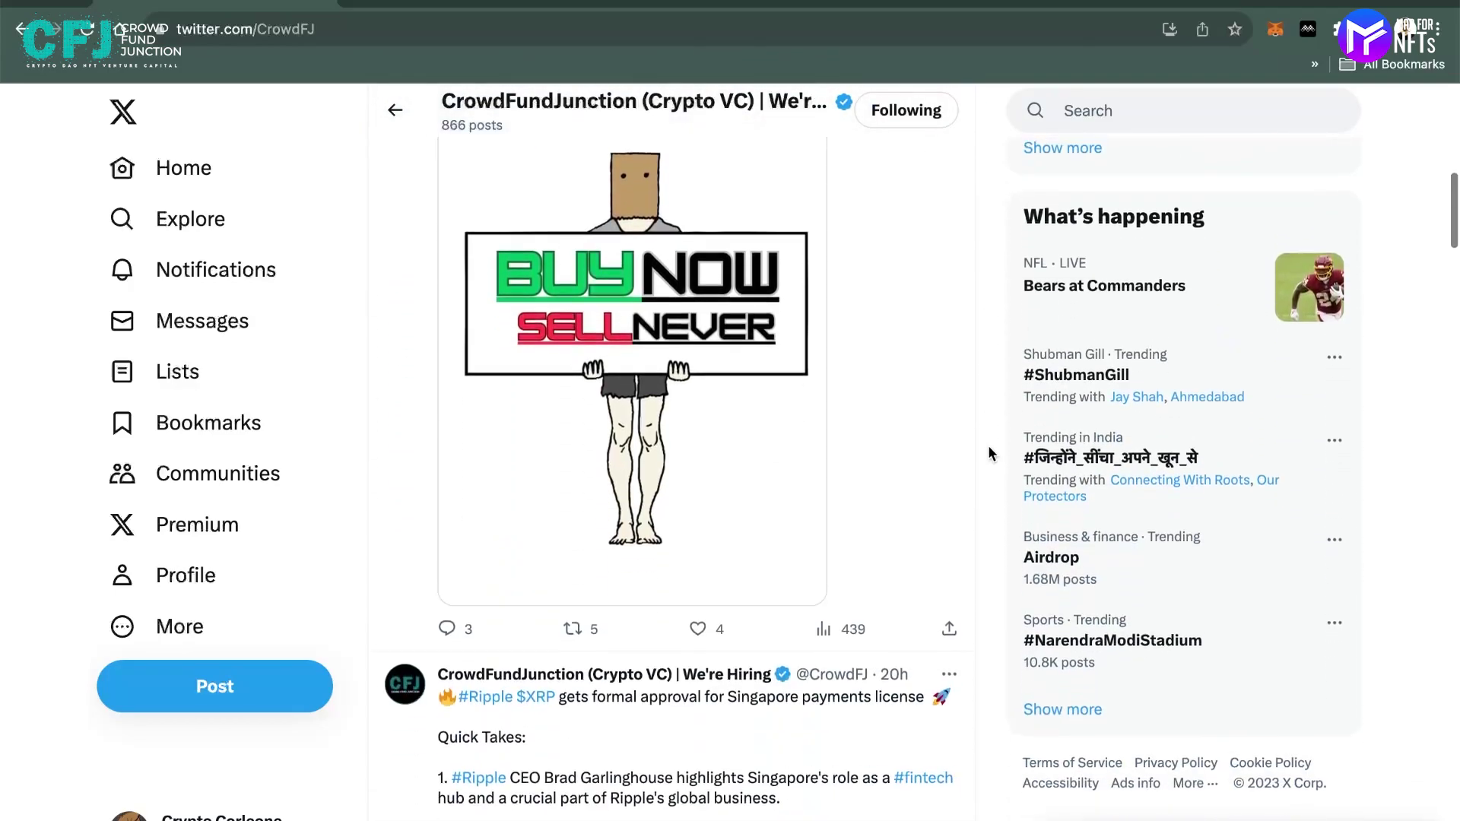
{"action": "scroll", "coordinate": [989, 452], "scroll_direction": "up", "scroll_amount": 11}
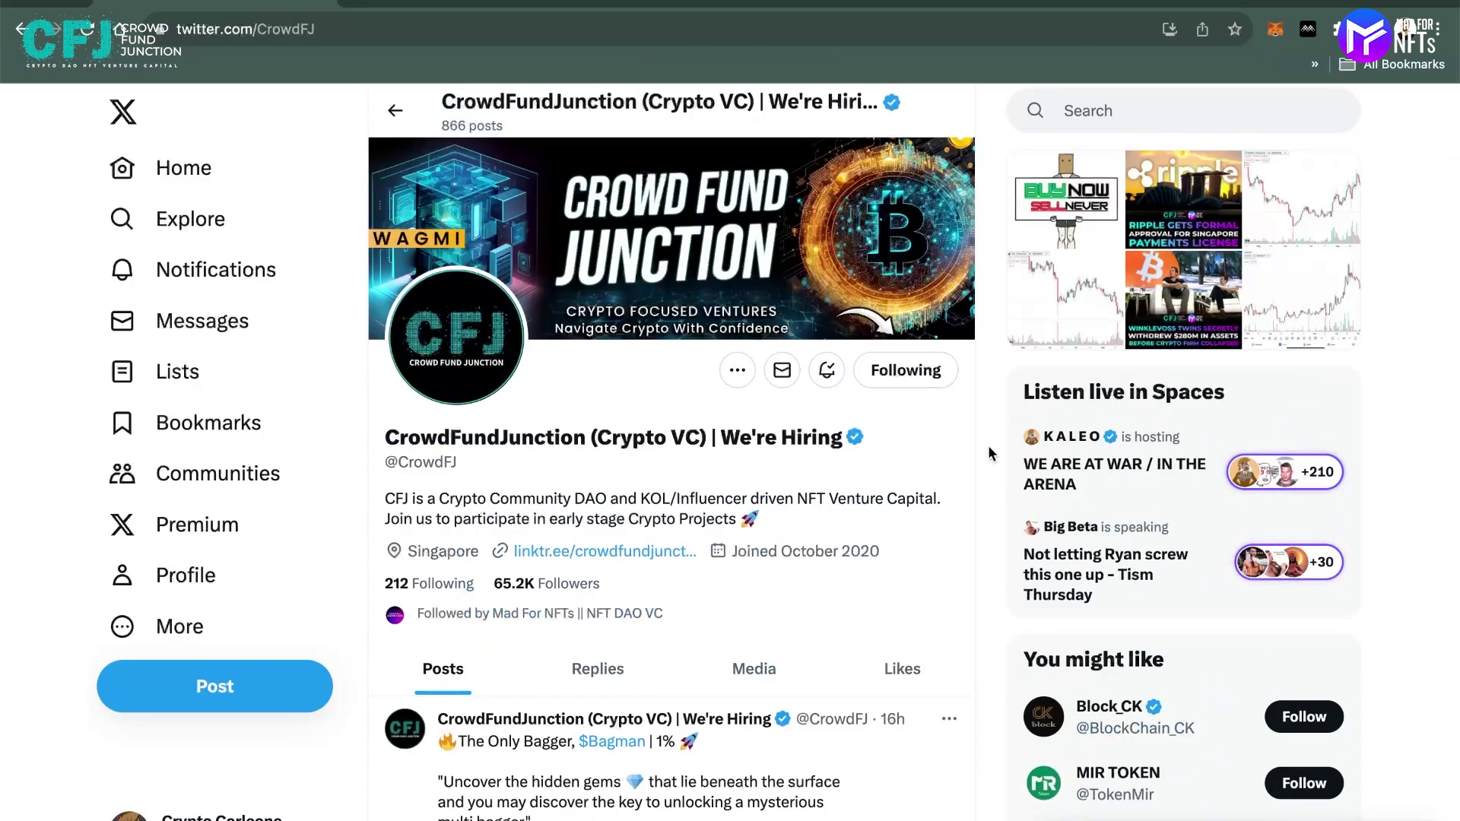
{"action": "scroll", "coordinate": [988, 451], "scroll_direction": "down", "scroll_amount": 1}
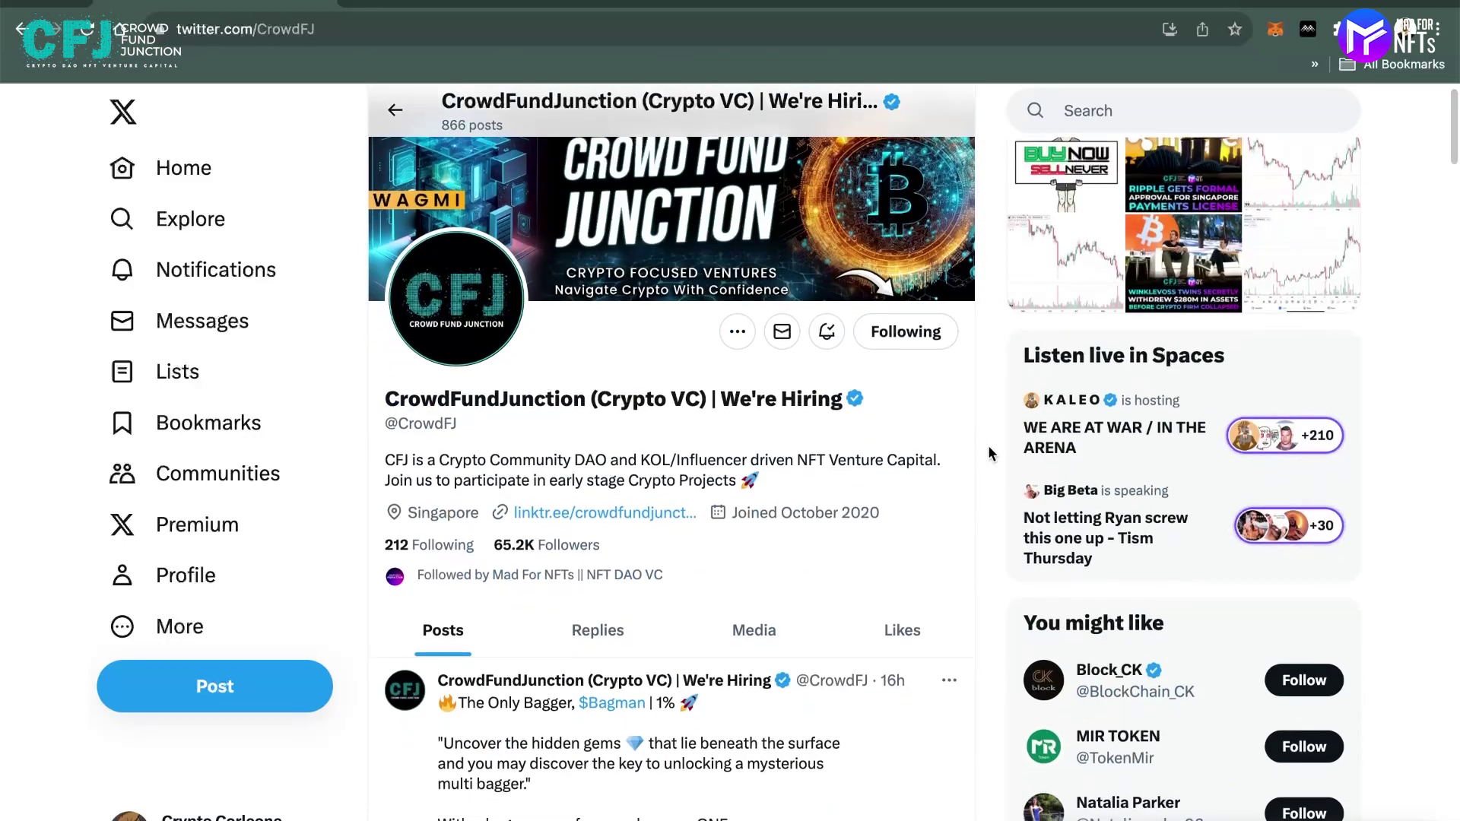
{"action": "scroll", "coordinate": [988, 453], "scroll_direction": "down", "scroll_amount": 2}
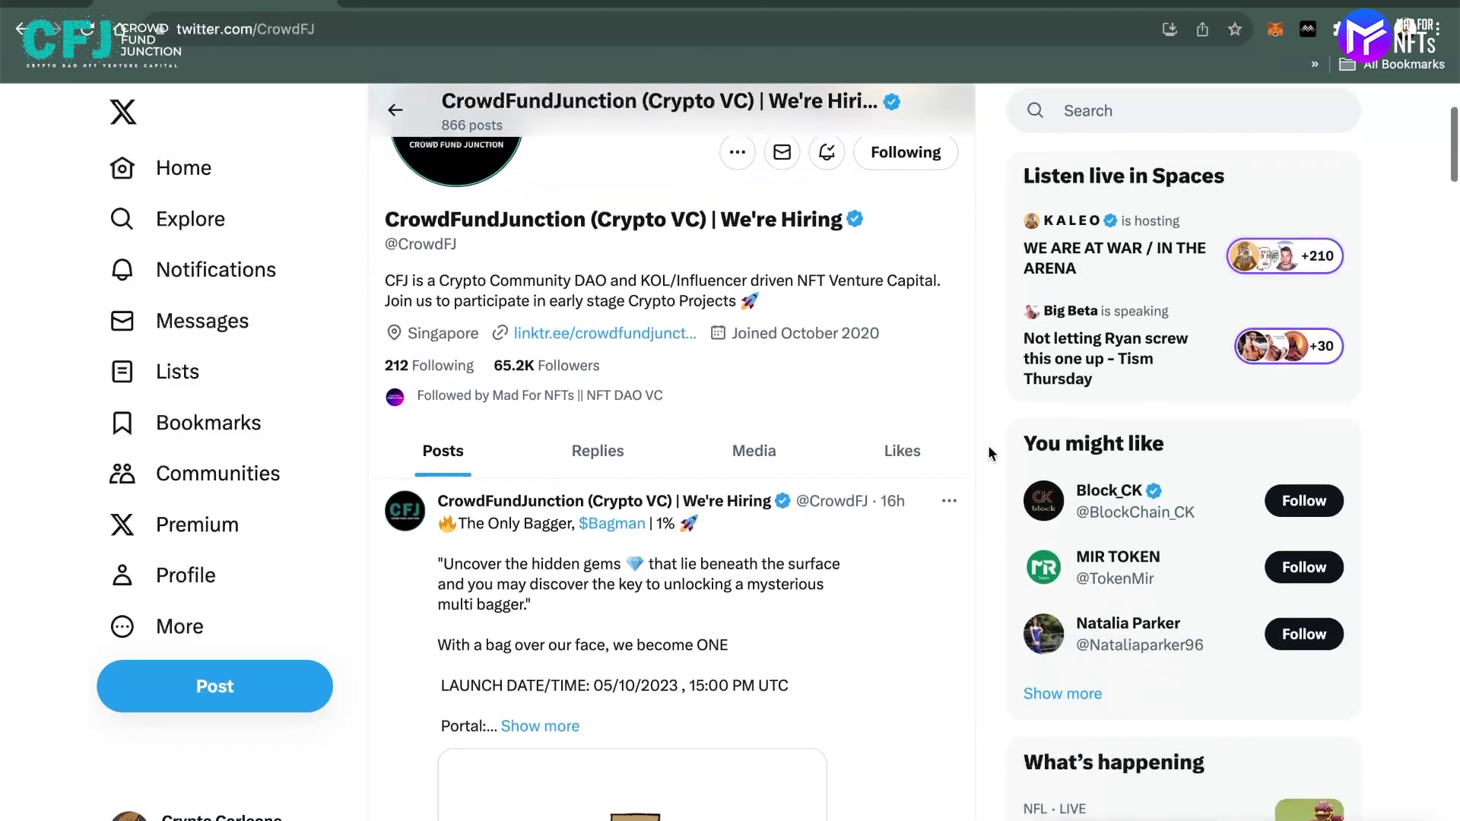
{"action": "scroll", "coordinate": [988, 453], "scroll_direction": "down", "scroll_amount": 12}
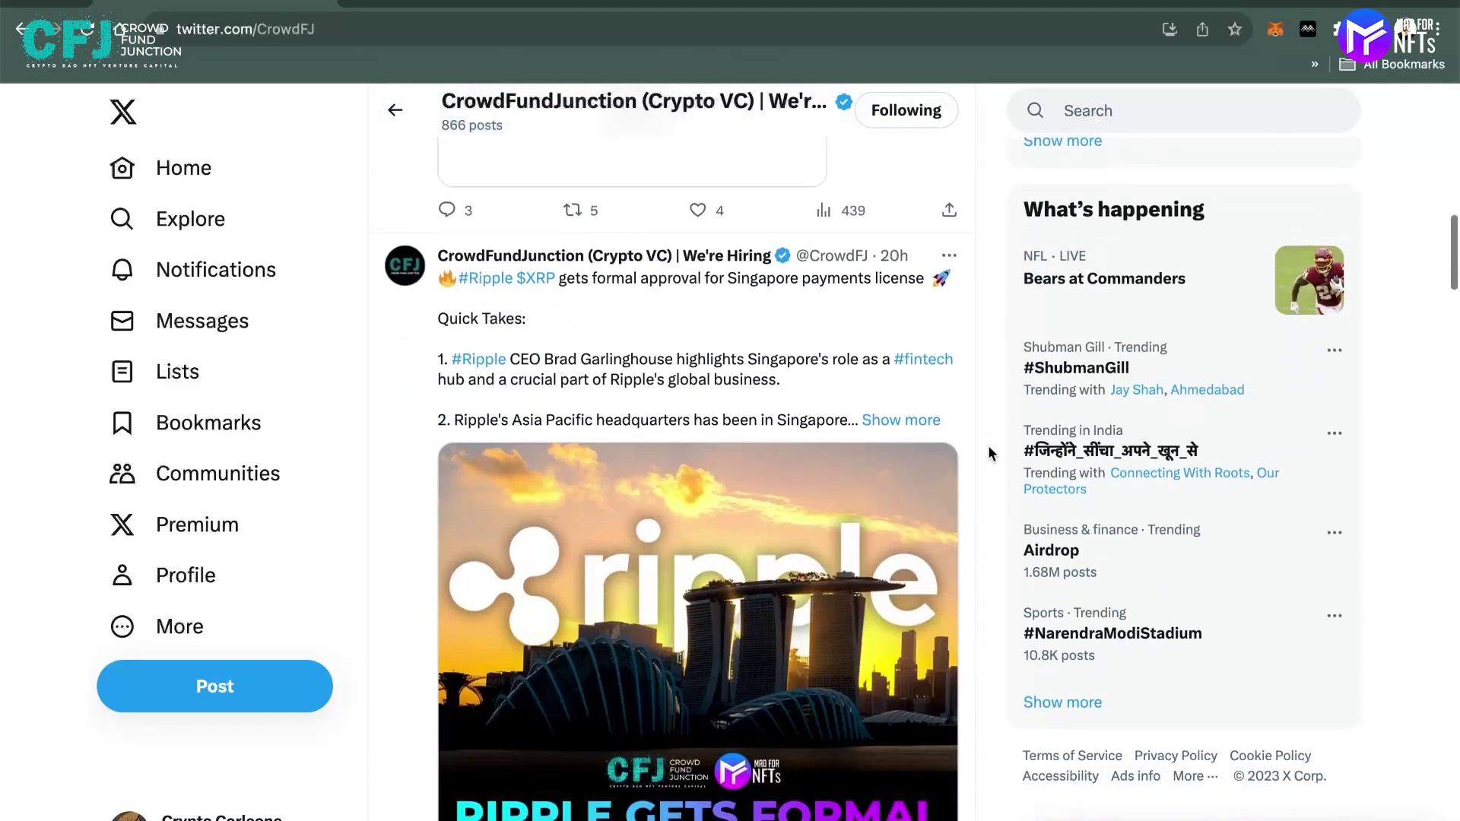
{"action": "scroll", "coordinate": [988, 453], "scroll_direction": "down", "scroll_amount": 8}
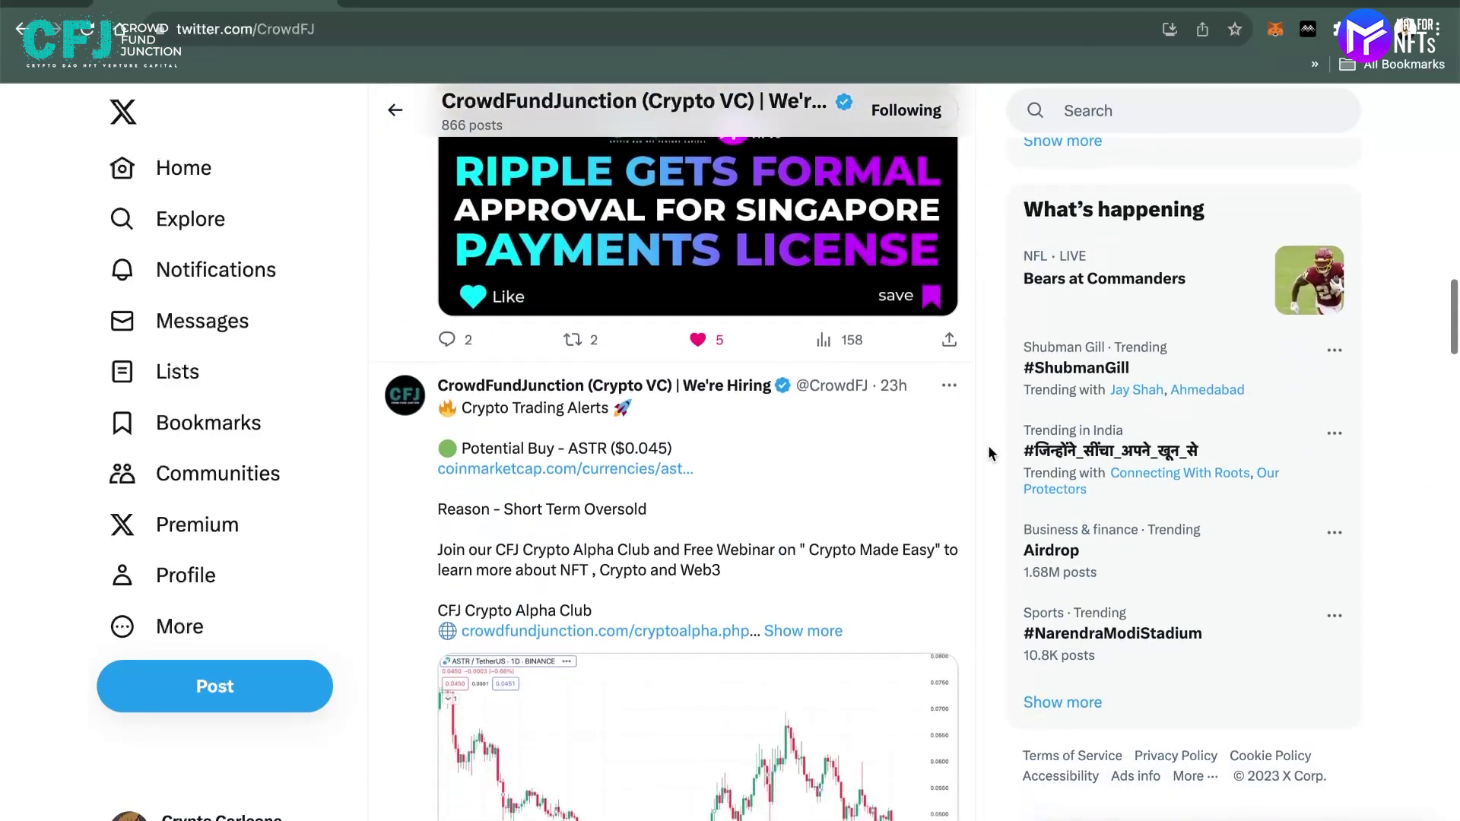
{"action": "scroll", "coordinate": [988, 453], "scroll_direction": "down", "scroll_amount": 12}
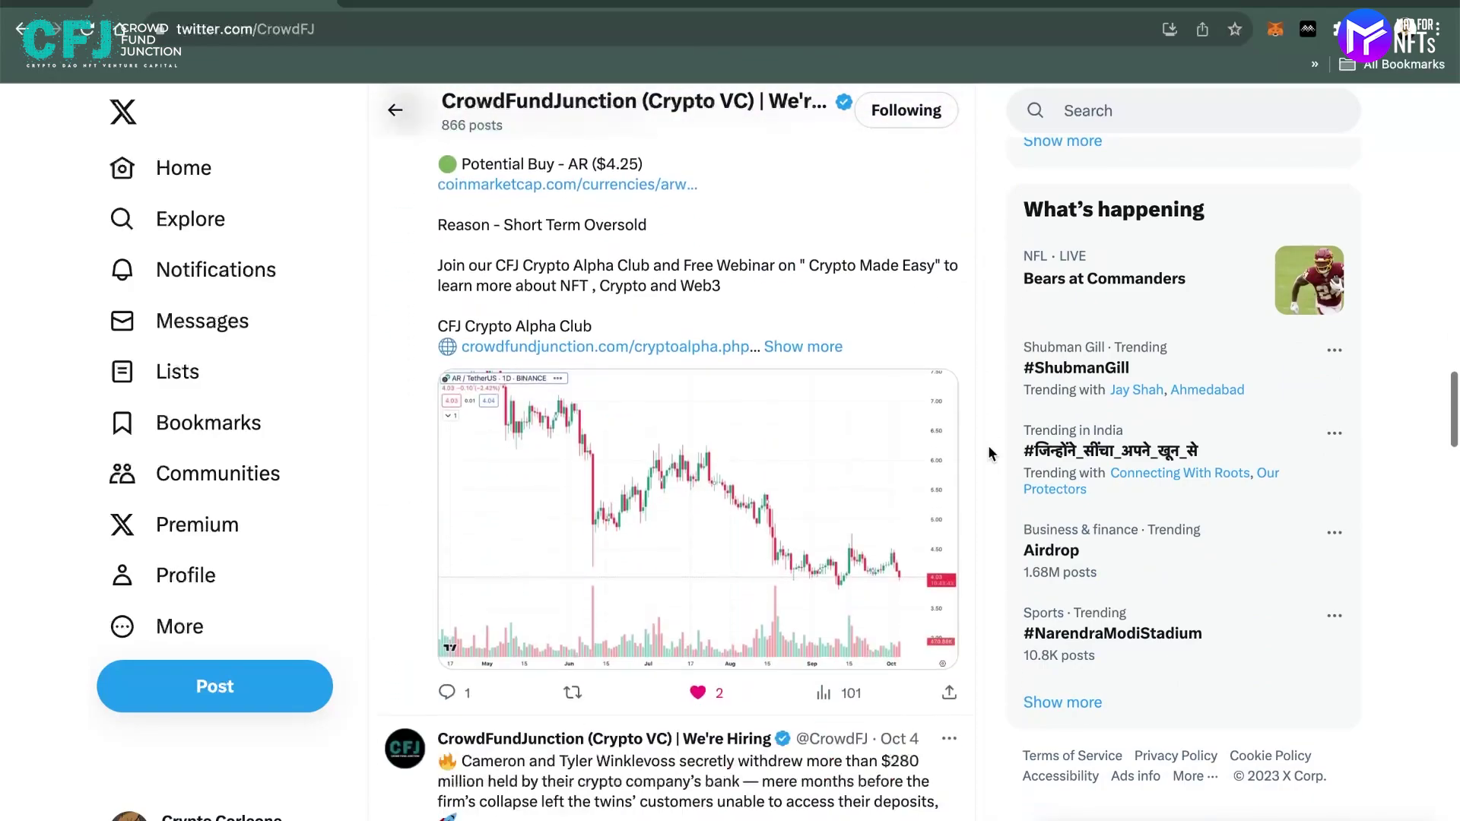
{"action": "scroll", "coordinate": [988, 453], "scroll_direction": "down", "scroll_amount": 8}
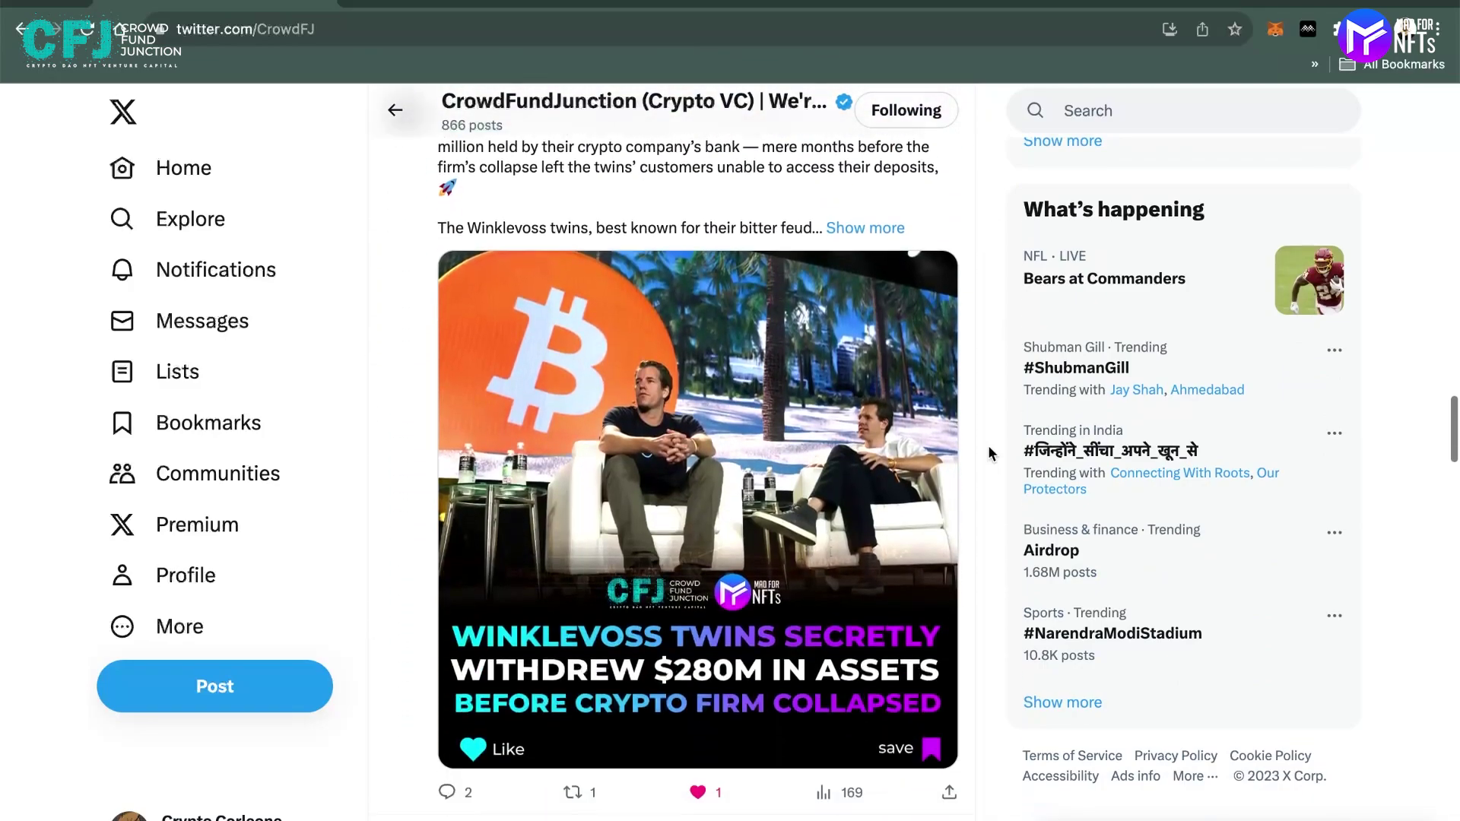
{"action": "scroll", "coordinate": [989, 454], "scroll_direction": "down", "scroll_amount": 6}
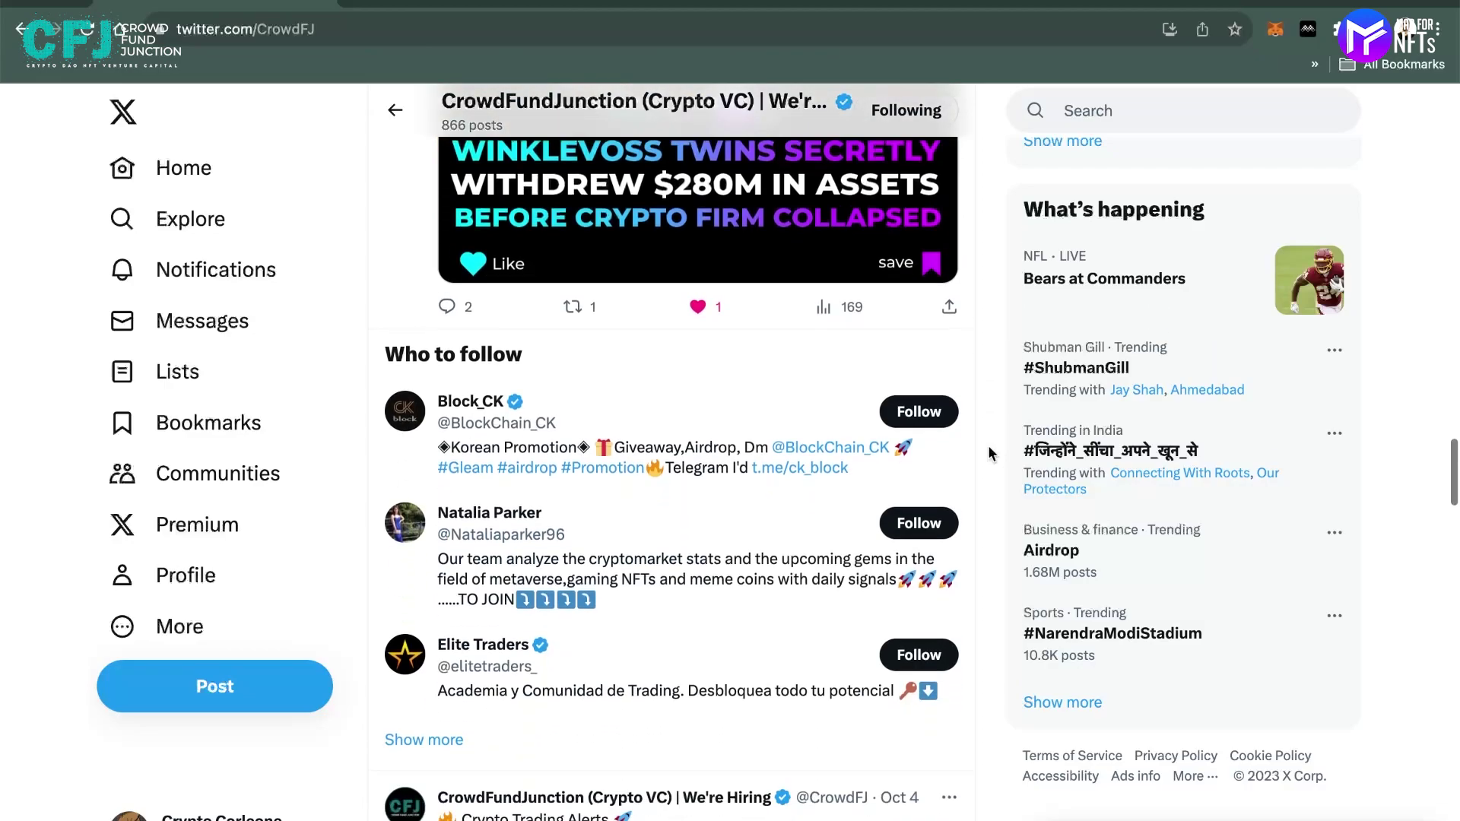
{"action": "scroll", "coordinate": [989, 453], "scroll_direction": "down", "scroll_amount": 10}
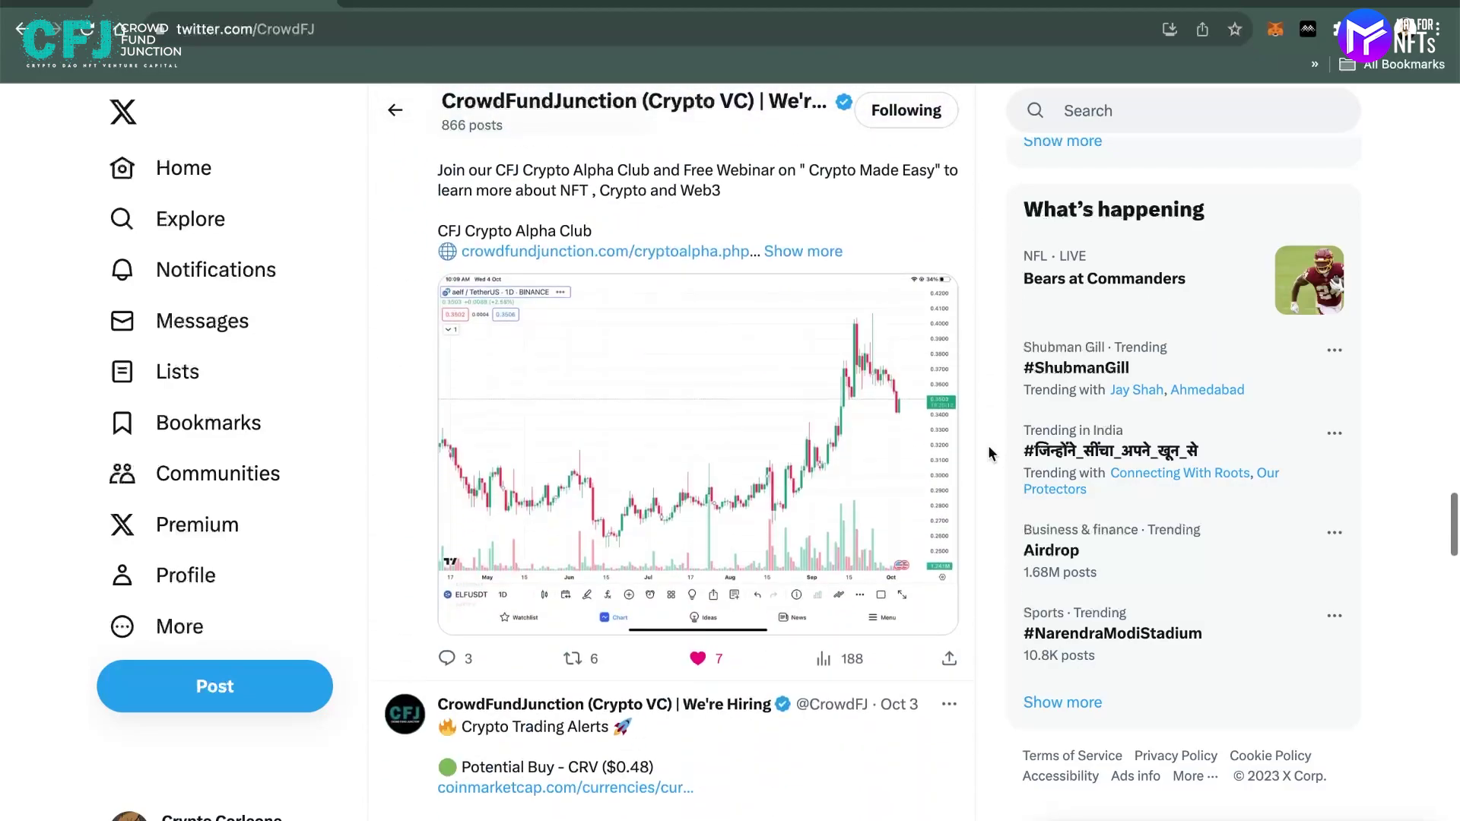
{"action": "scroll", "coordinate": [988, 453], "scroll_direction": "down", "scroll_amount": 20}
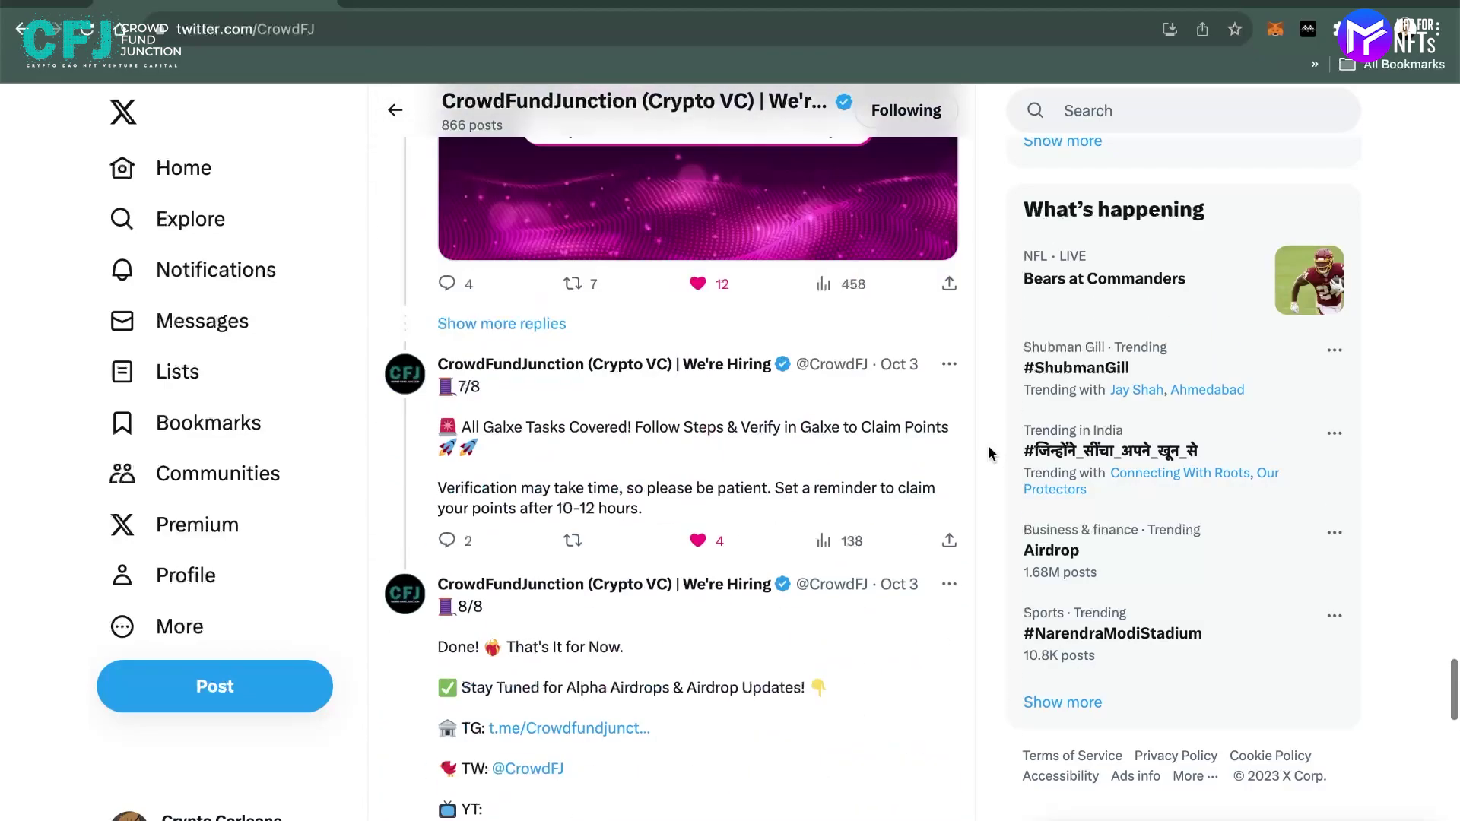
{"action": "scroll", "coordinate": [989, 453], "scroll_direction": "up", "scroll_amount": 6}
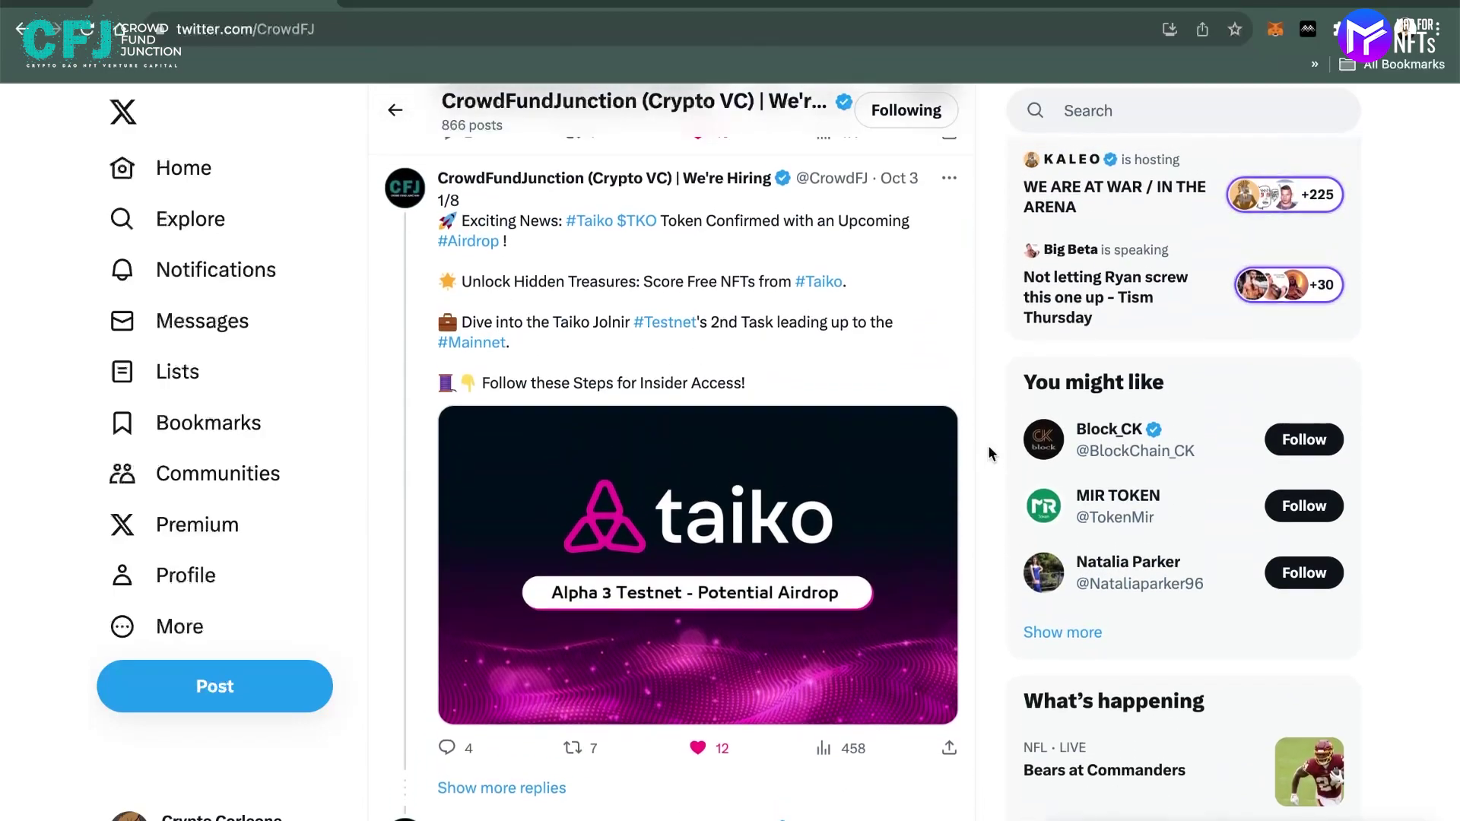
{"action": "scroll", "coordinate": [989, 454], "scroll_direction": "down", "scroll_amount": 1}
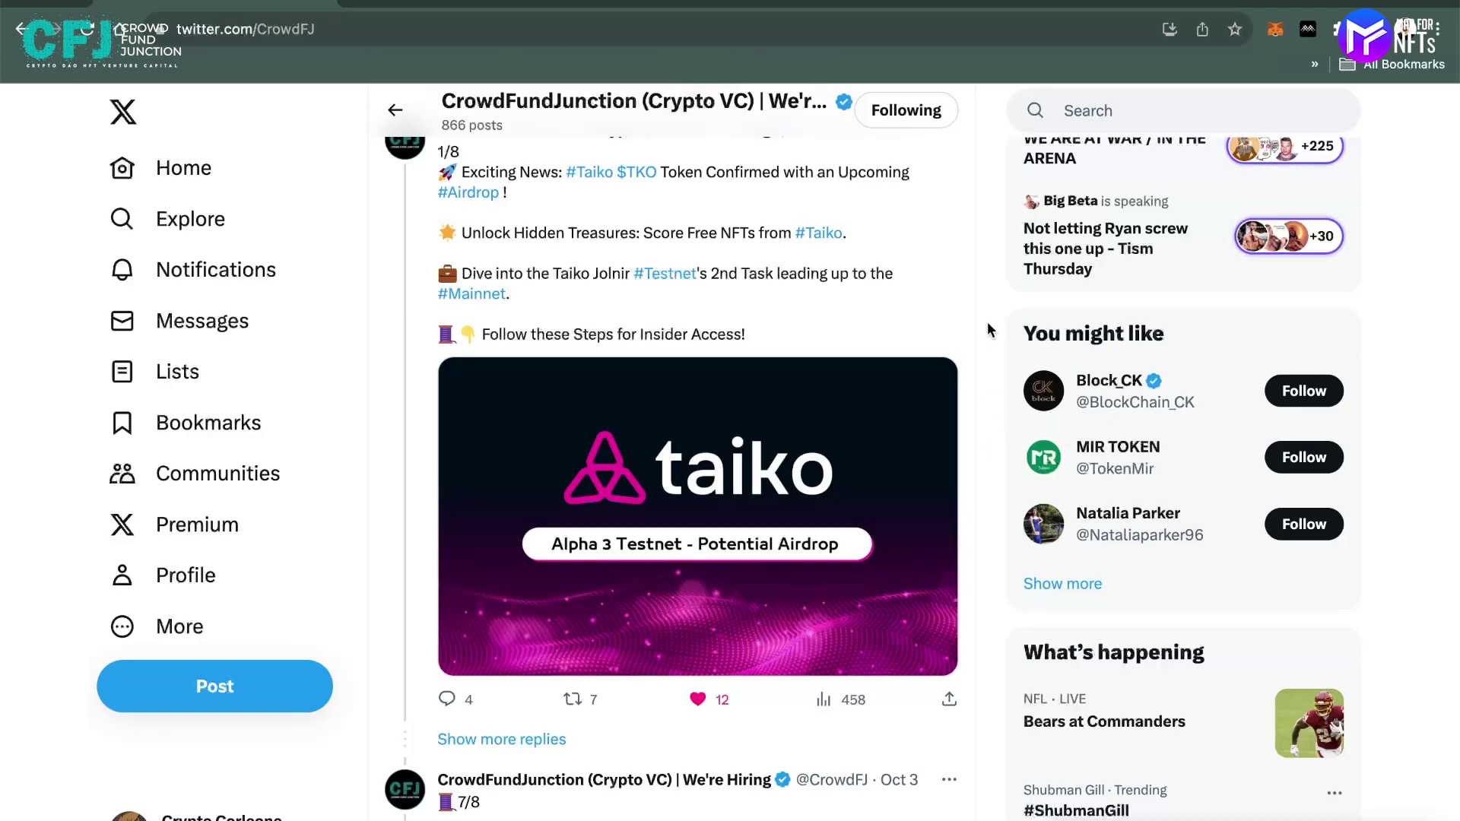
Search Google for 'taiko crypto' in a new browser tab
{"action": "left_click", "coordinate": [363, 3]}
{"action": "type", "text": "t"}
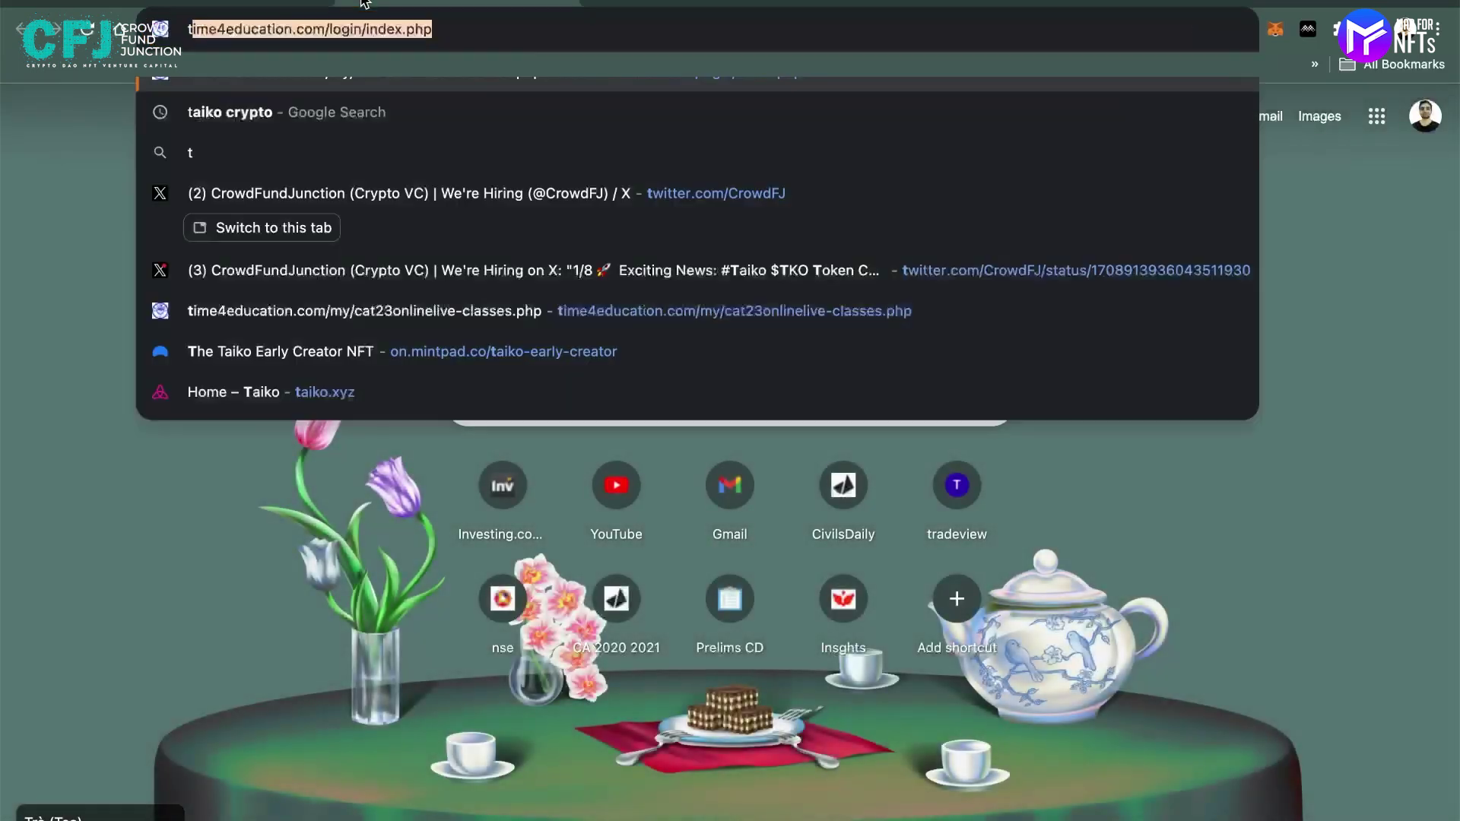
{"action": "type", "text": "aiko"}
{"action": "key", "text": "Return"}
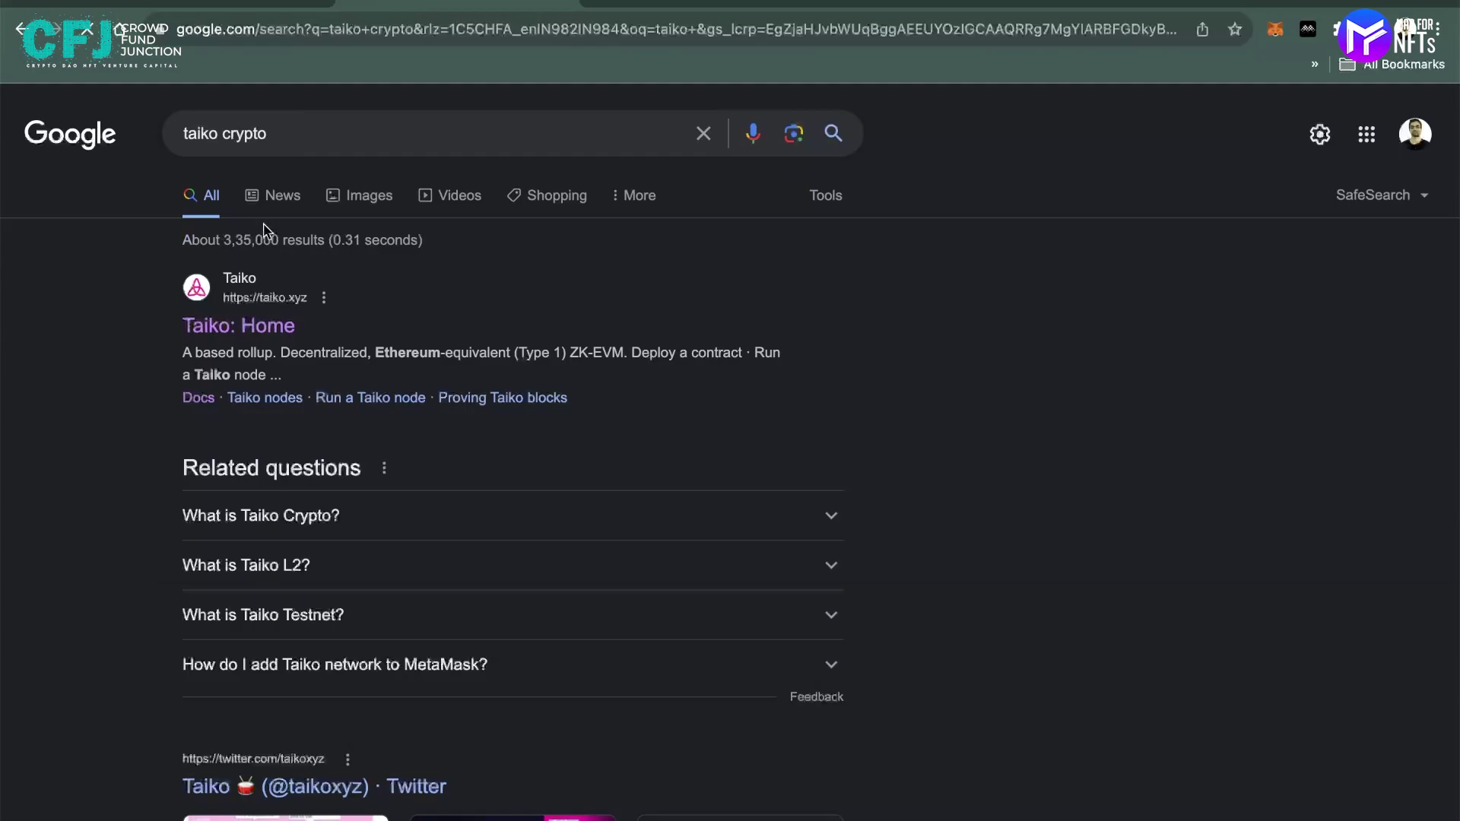
Open the Taiko: Home result and highlight 'rollup' in the headline
{"action": "left_click", "coordinate": [232, 327]}
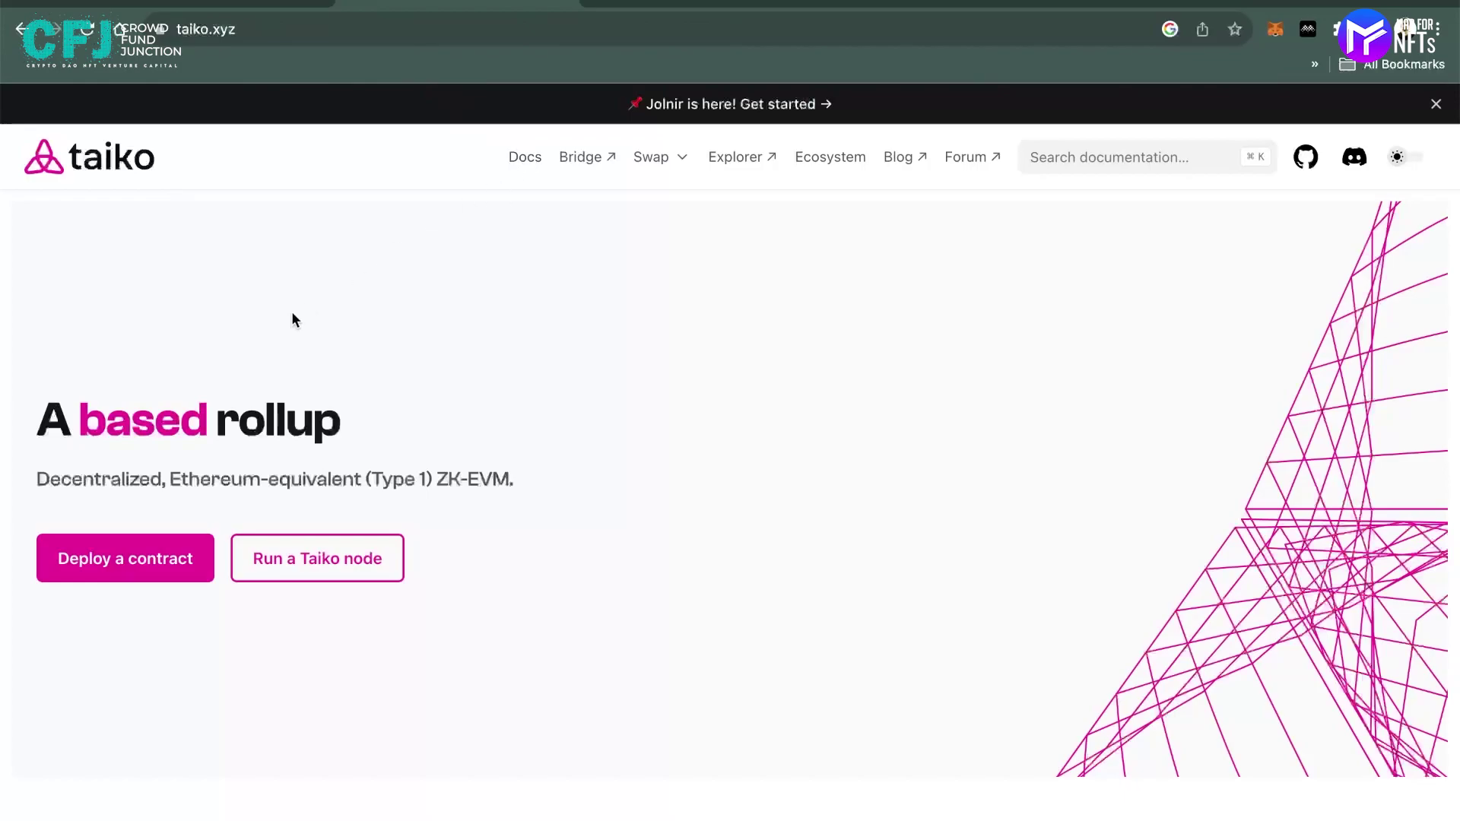
{"action": "left_click_drag", "start_coordinate": [207, 415], "coordinate": [375, 427]}
{"action": "left_click", "coordinate": [423, 397]}
Open the Taiko docs and go to the Concepts page 'What is Taiko?'
{"action": "left_click", "coordinate": [520, 159]}
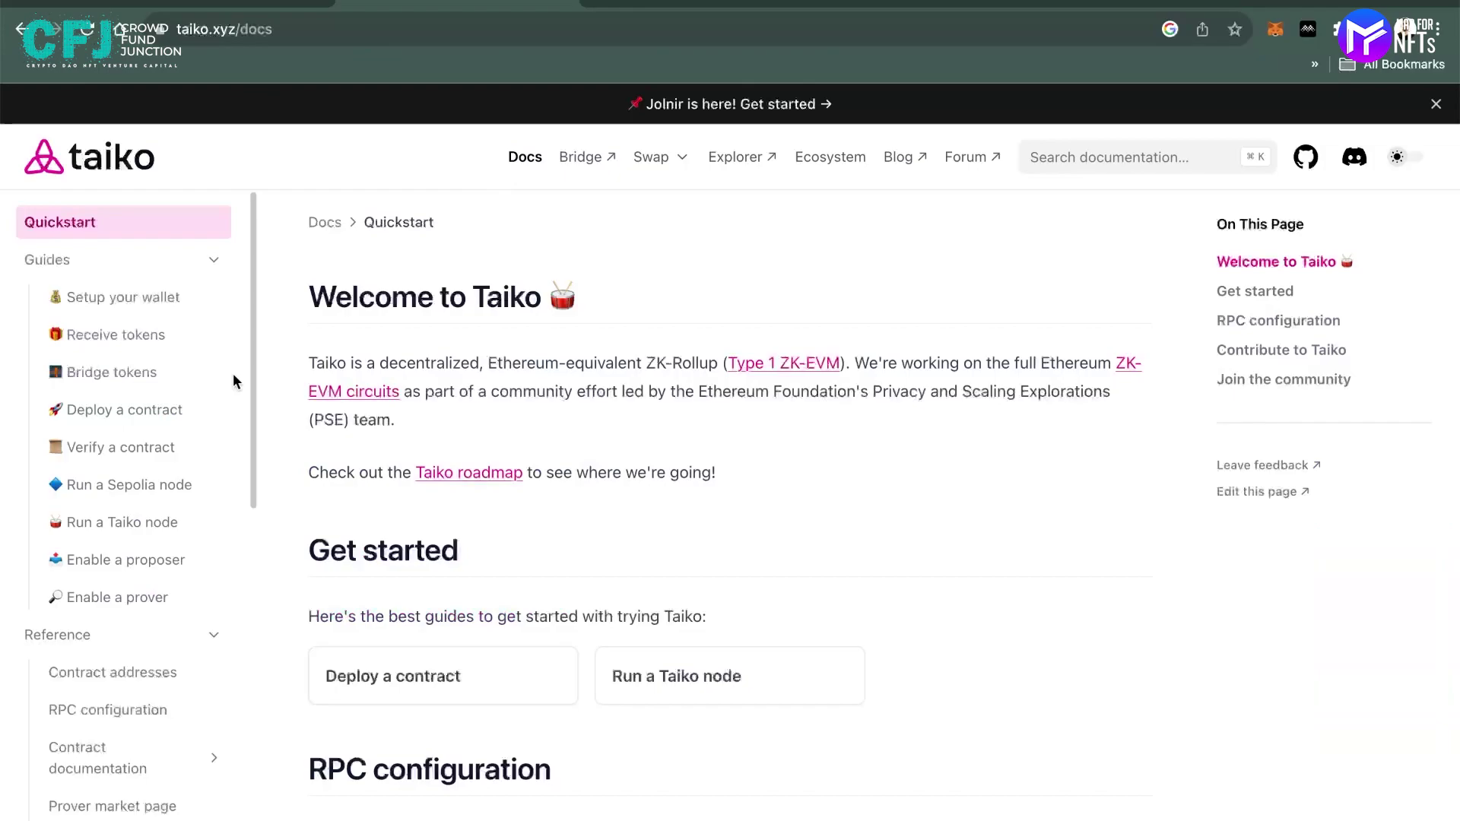
{"action": "scroll", "coordinate": [114, 517], "scroll_direction": "down", "scroll_amount": 10}
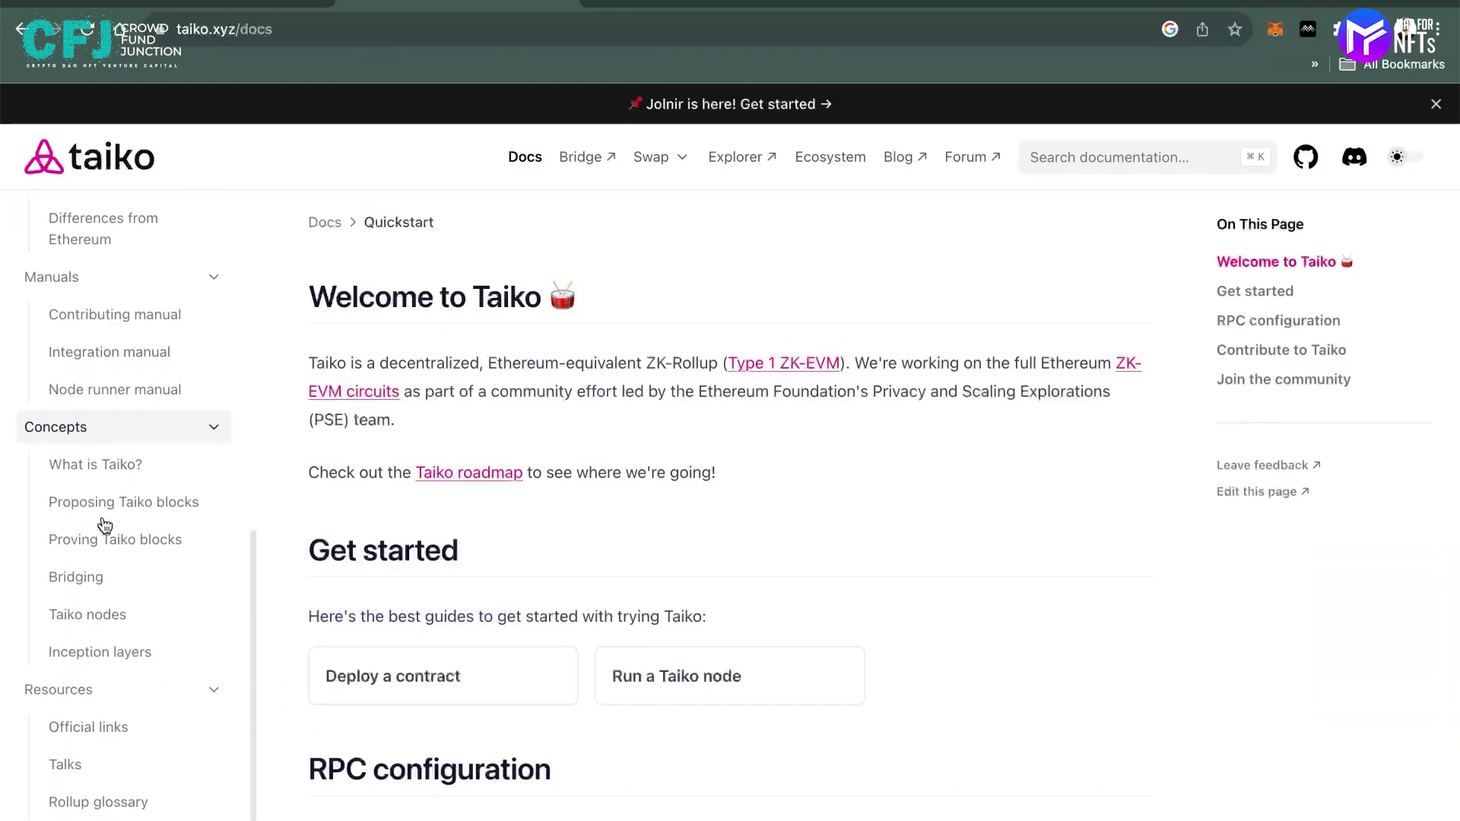
{"action": "left_click", "coordinate": [116, 477]}
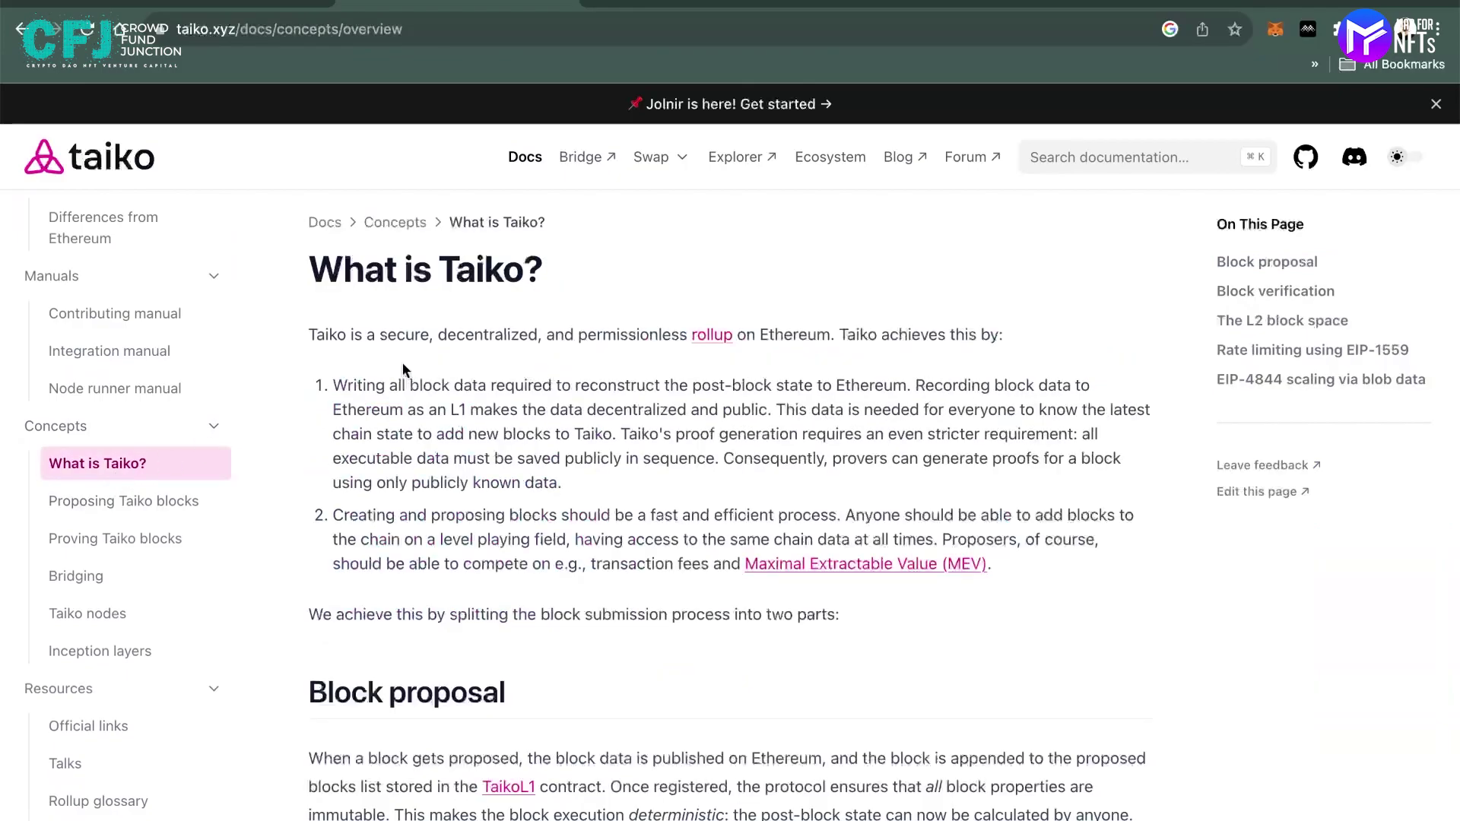
{"action": "left_click_drag", "start_coordinate": [309, 335], "coordinate": [828, 336]}
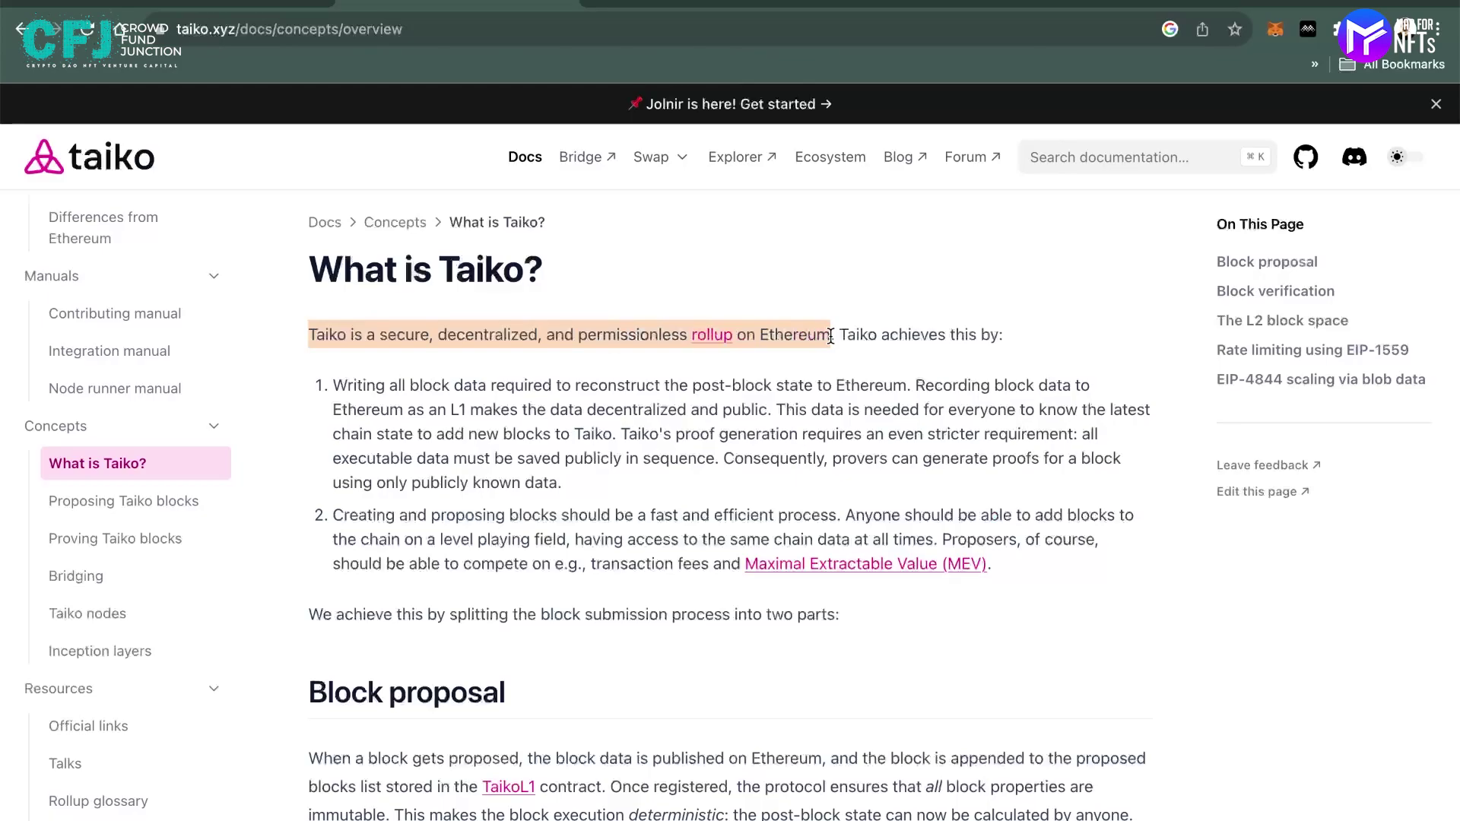
{"action": "left_click", "coordinate": [958, 357]}
Scroll through the What is Taiko? rollup overview
{"action": "scroll", "coordinate": [961, 364], "scroll_direction": "down", "scroll_amount": 10}
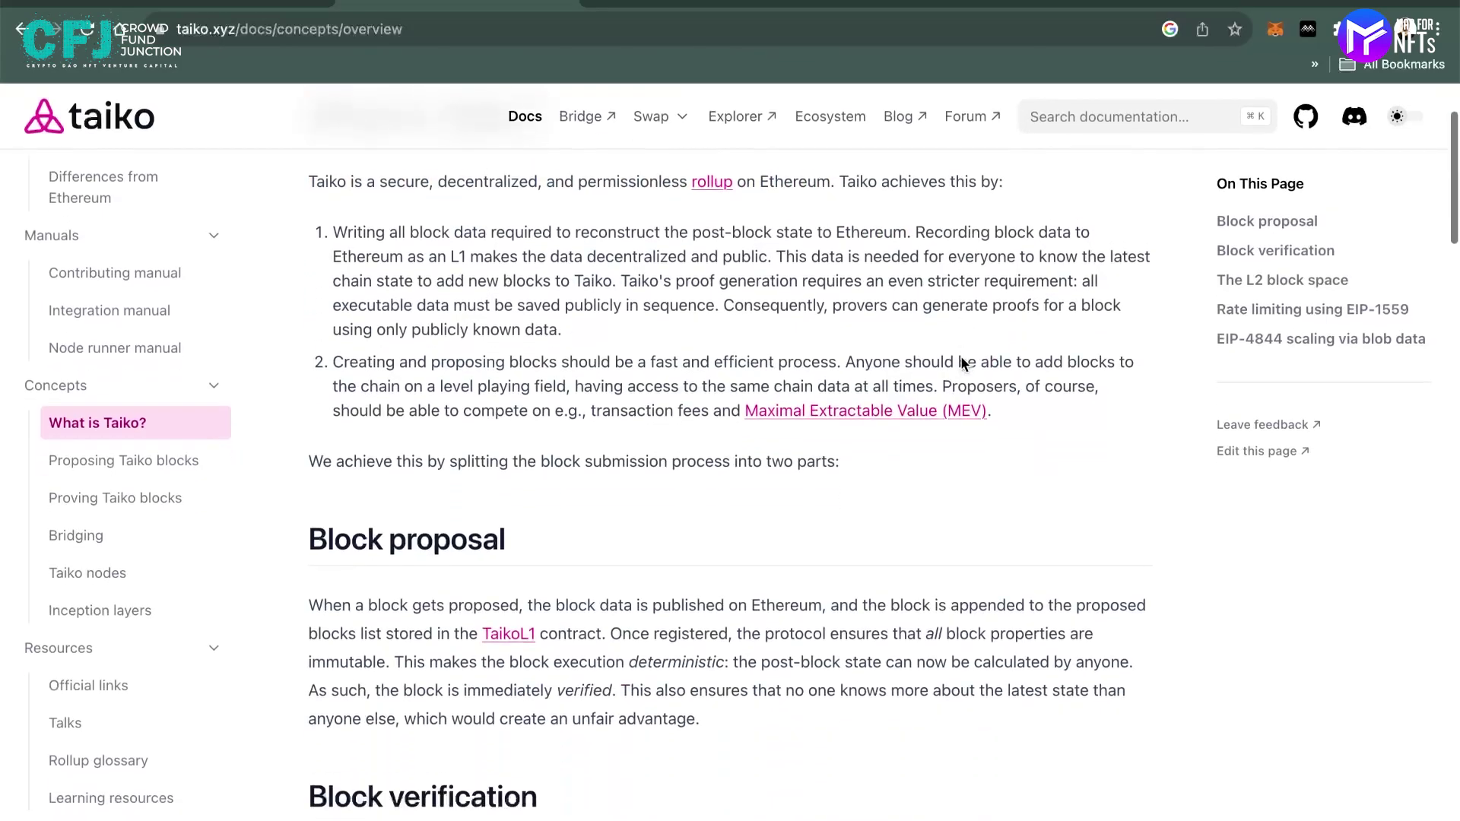
{"action": "scroll", "coordinate": [960, 356], "scroll_direction": "down", "scroll_amount": 10}
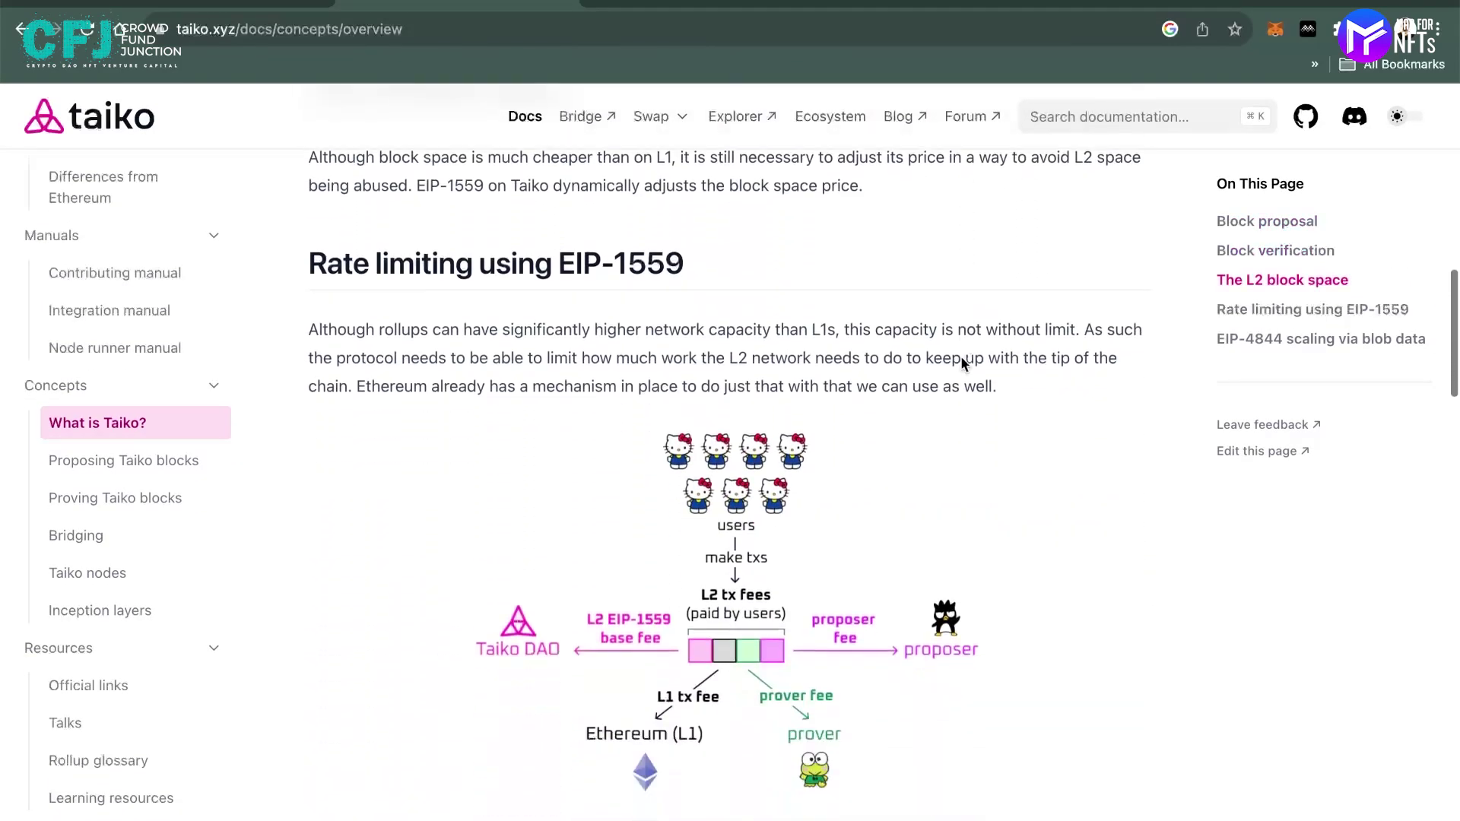
{"action": "scroll", "coordinate": [960, 356], "scroll_direction": "up", "scroll_amount": 12}
{"action": "scroll", "coordinate": [960, 363], "scroll_direction": "up", "scroll_amount": 7}
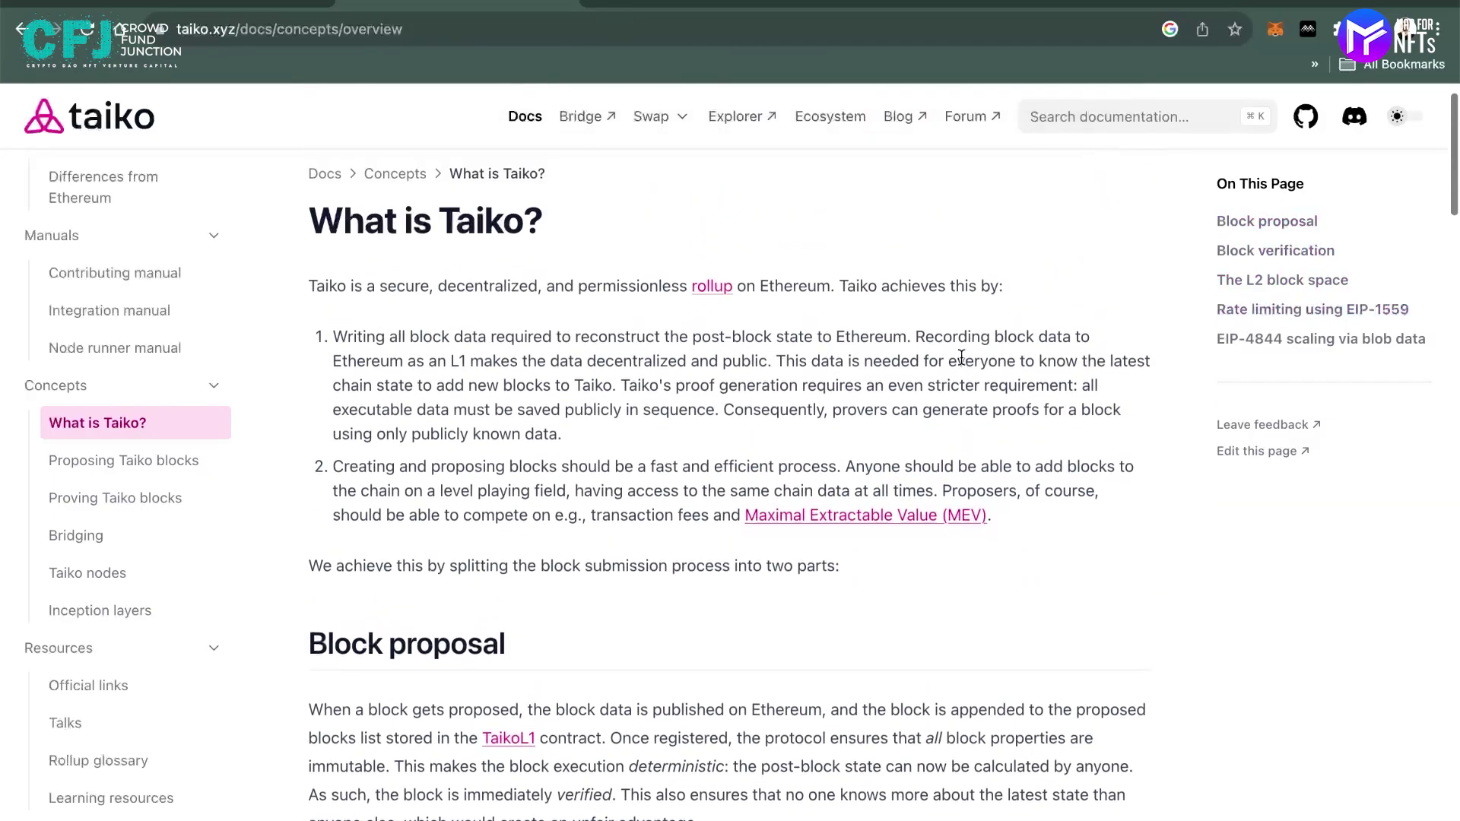
{"action": "scroll", "coordinate": [960, 357], "scroll_direction": "up", "scroll_amount": 1}
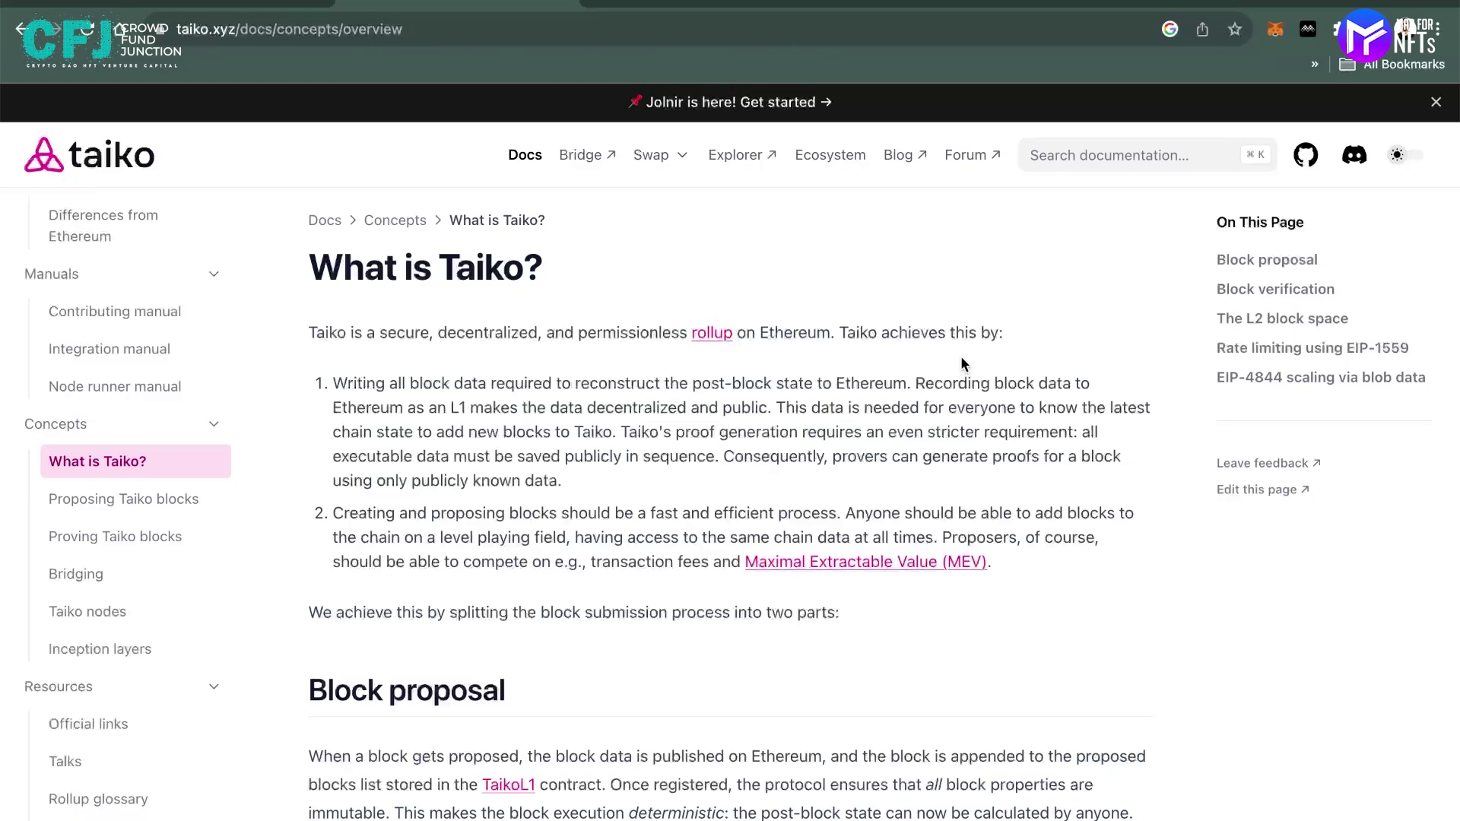
{"action": "scroll", "coordinate": [962, 364], "scroll_direction": "down", "scroll_amount": 5}
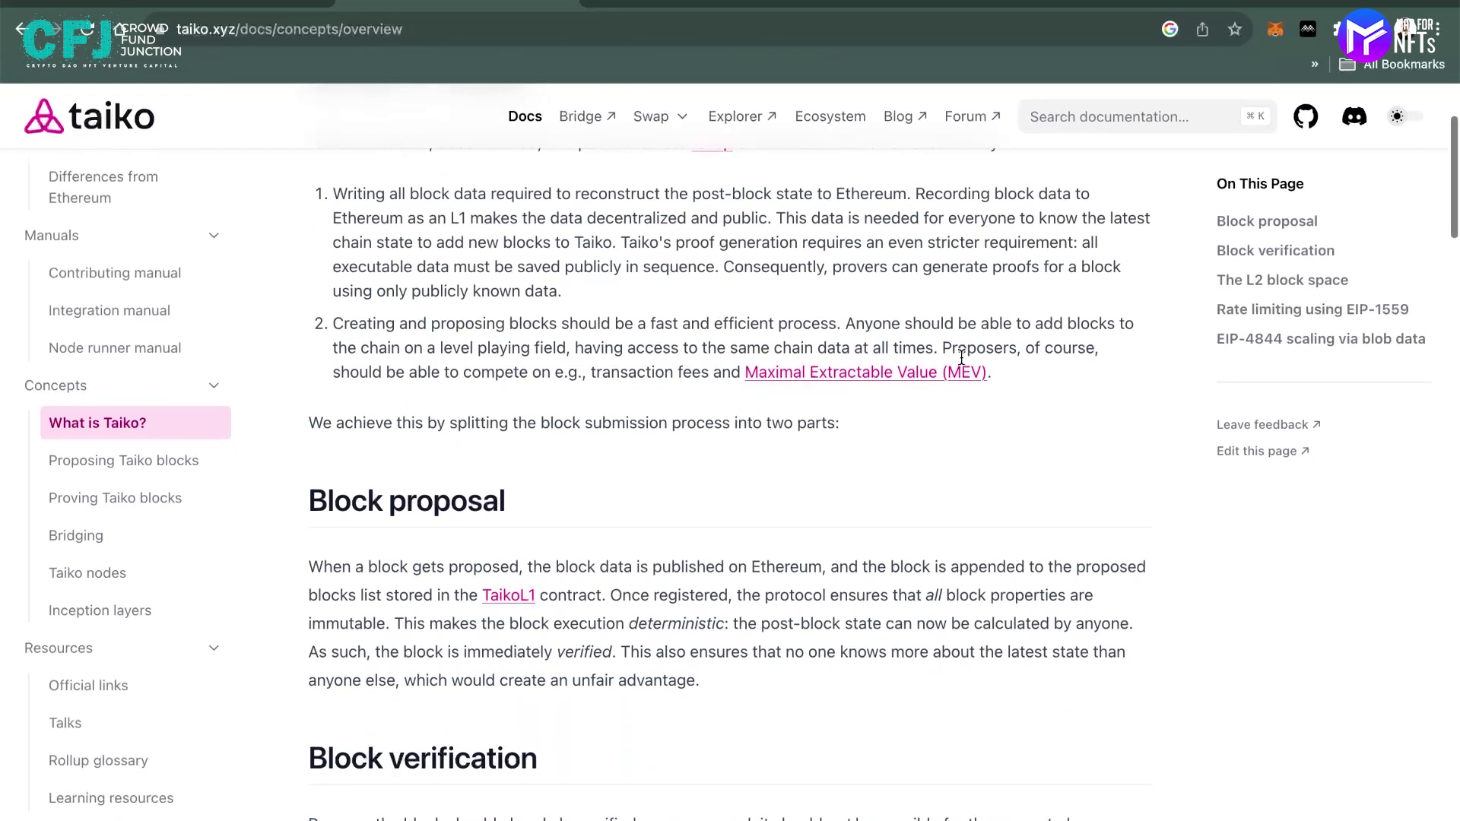
{"action": "scroll", "coordinate": [960, 365], "scroll_direction": "down", "scroll_amount": 3}
{"action": "scroll", "coordinate": [961, 358], "scroll_direction": "up", "scroll_amount": 9}
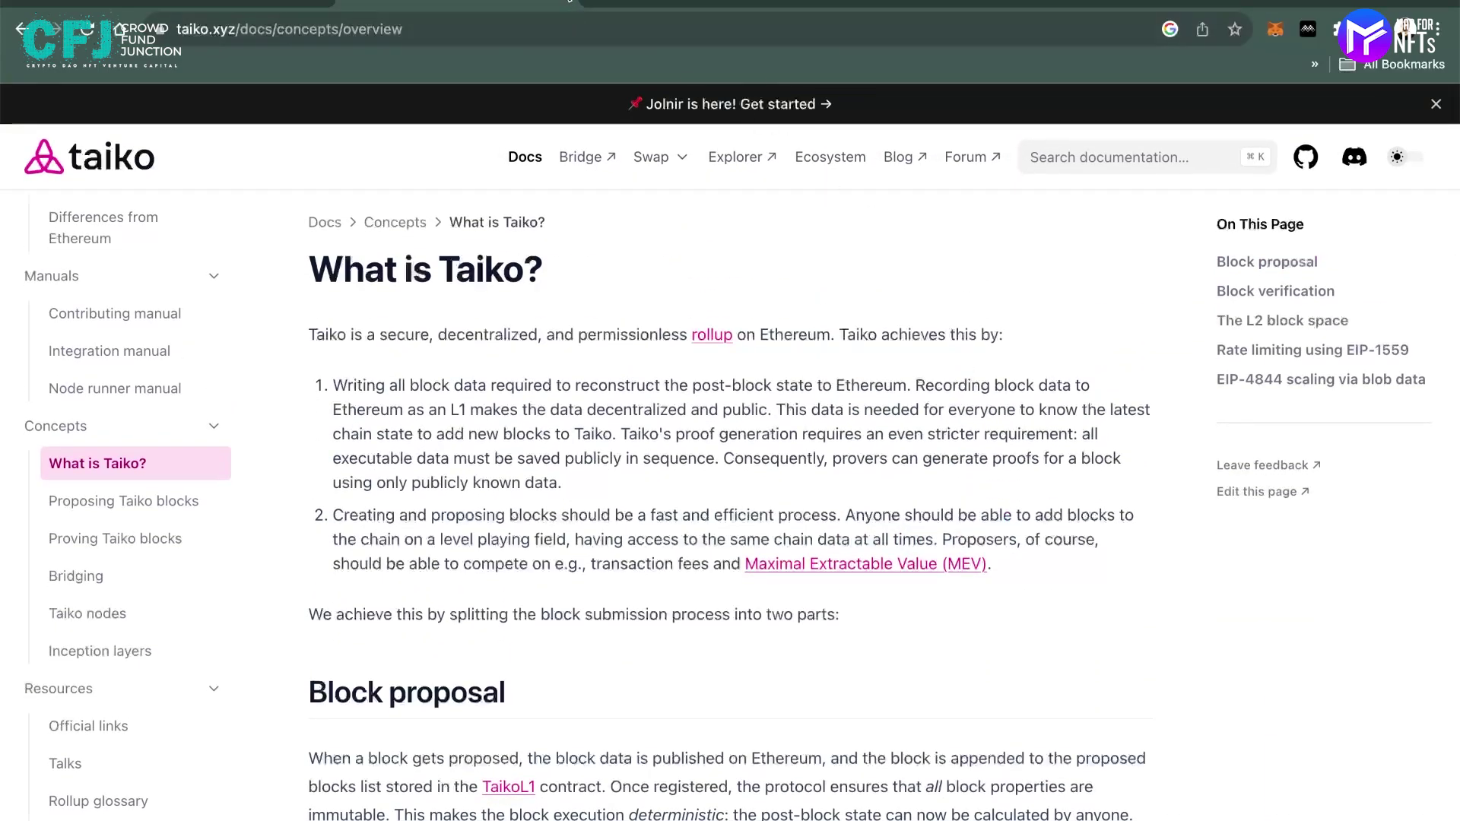
Open the CrowdFJ Taiko thread tweet and scroll to its 2/8 faucet-and-bridge instructions
{"action": "left_click", "coordinate": [396, 3]}
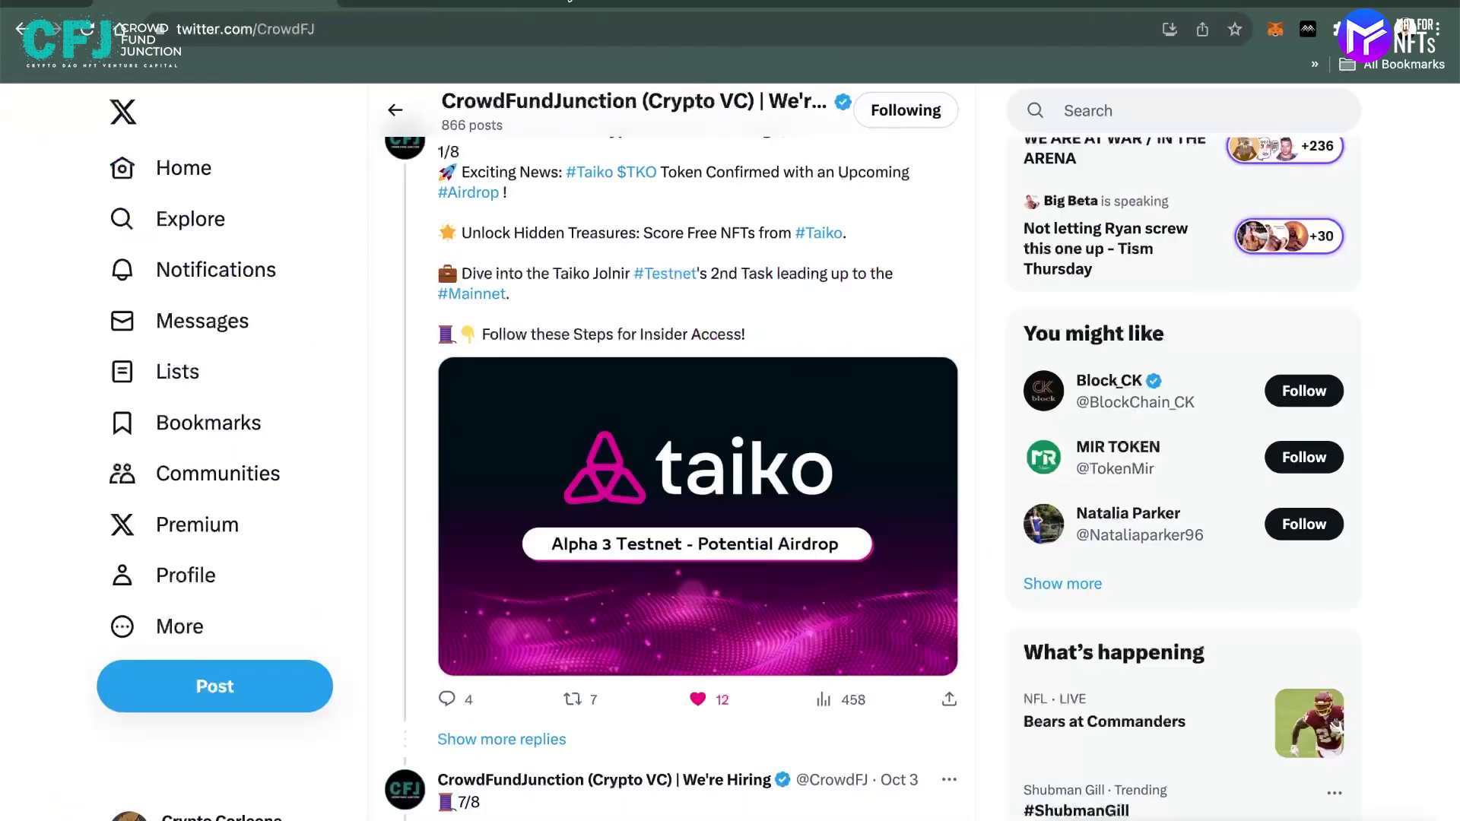
{"action": "scroll", "coordinate": [992, 528], "scroll_direction": "down", "scroll_amount": 5}
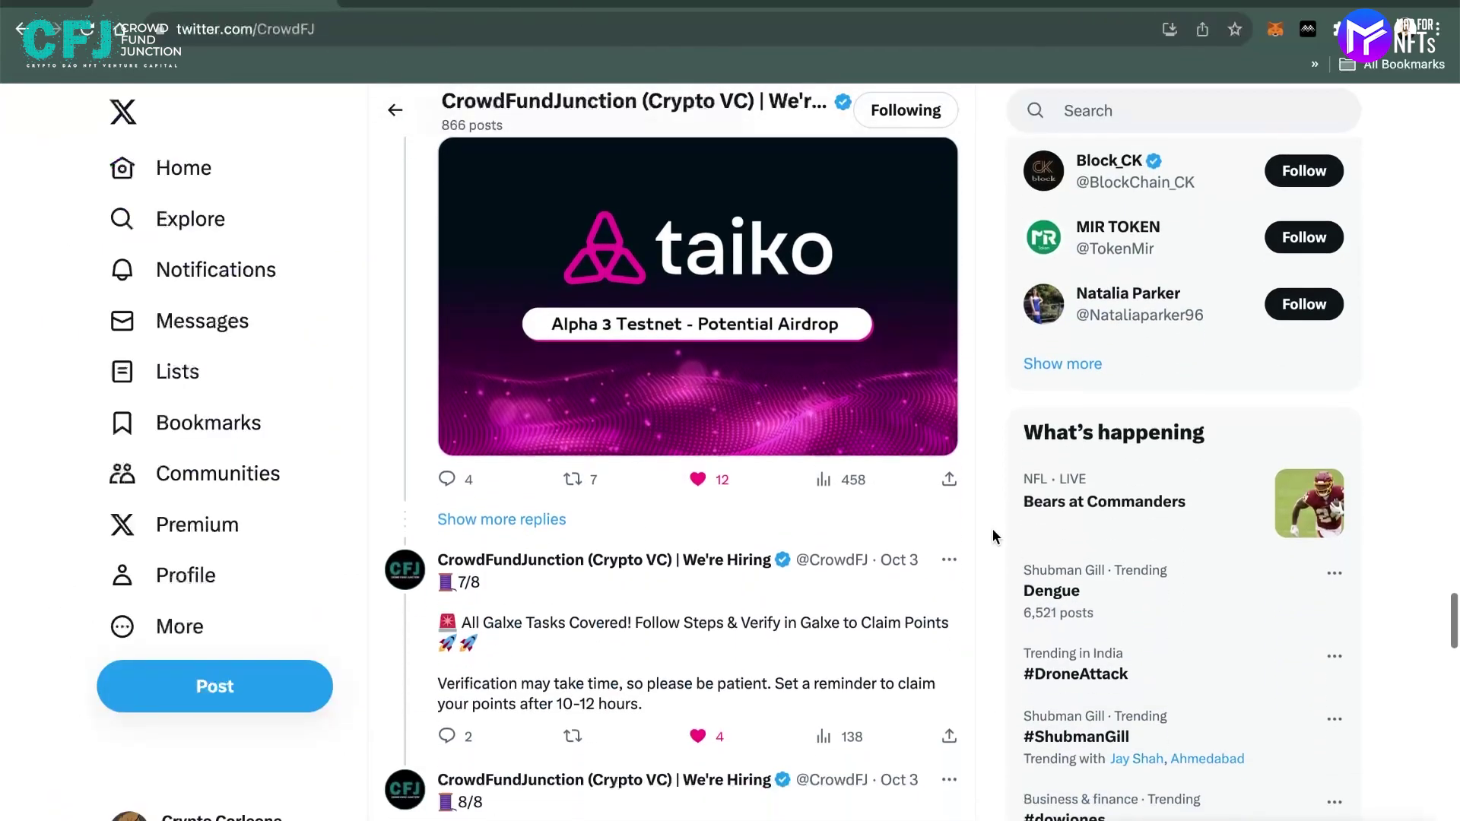
{"action": "scroll", "coordinate": [993, 528], "scroll_direction": "up", "scroll_amount": 7}
{"action": "scroll", "coordinate": [992, 528], "scroll_direction": "down", "scroll_amount": 10}
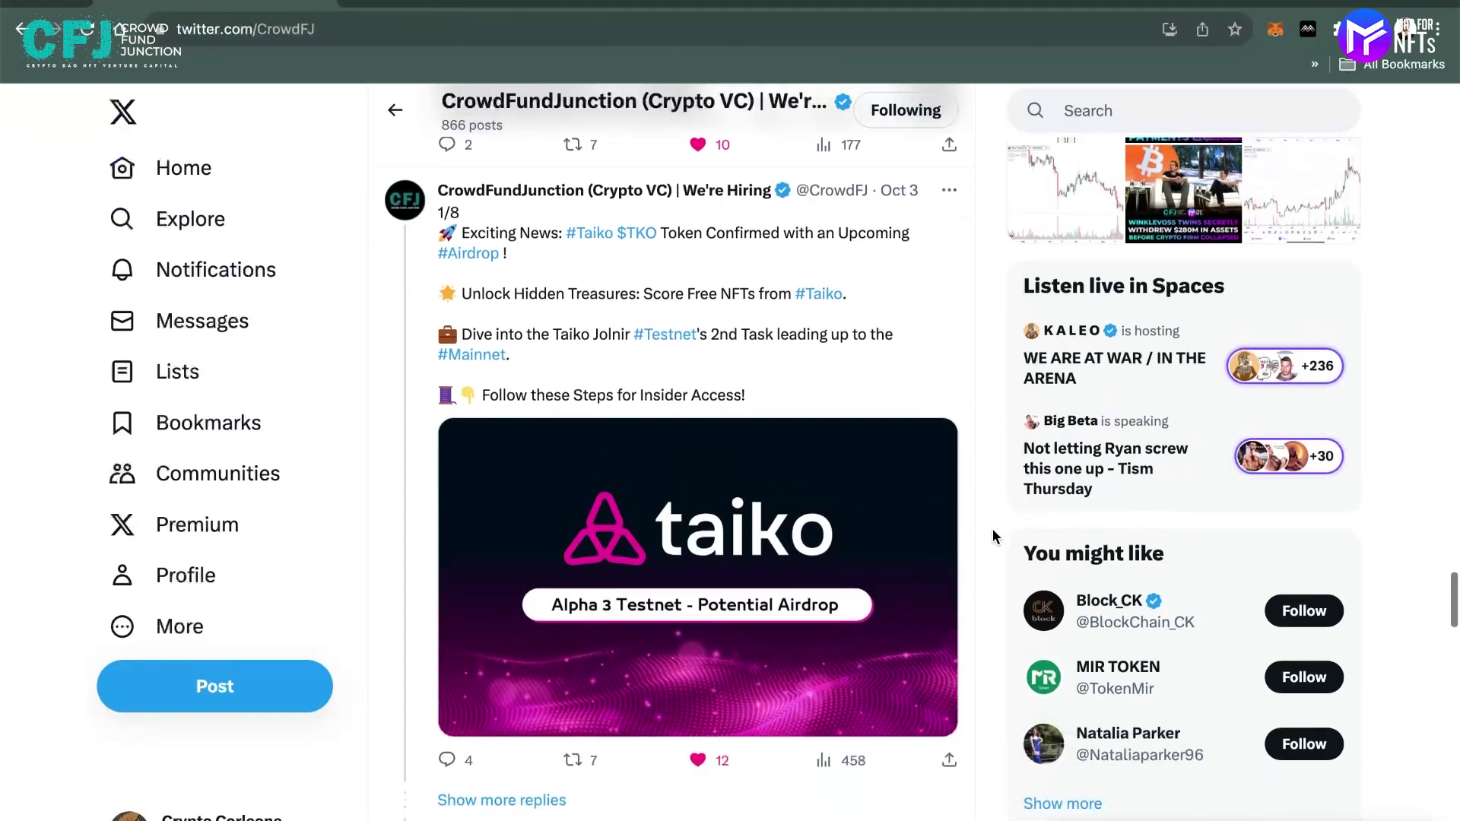
{"action": "scroll", "coordinate": [992, 530], "scroll_direction": "down", "scroll_amount": 5}
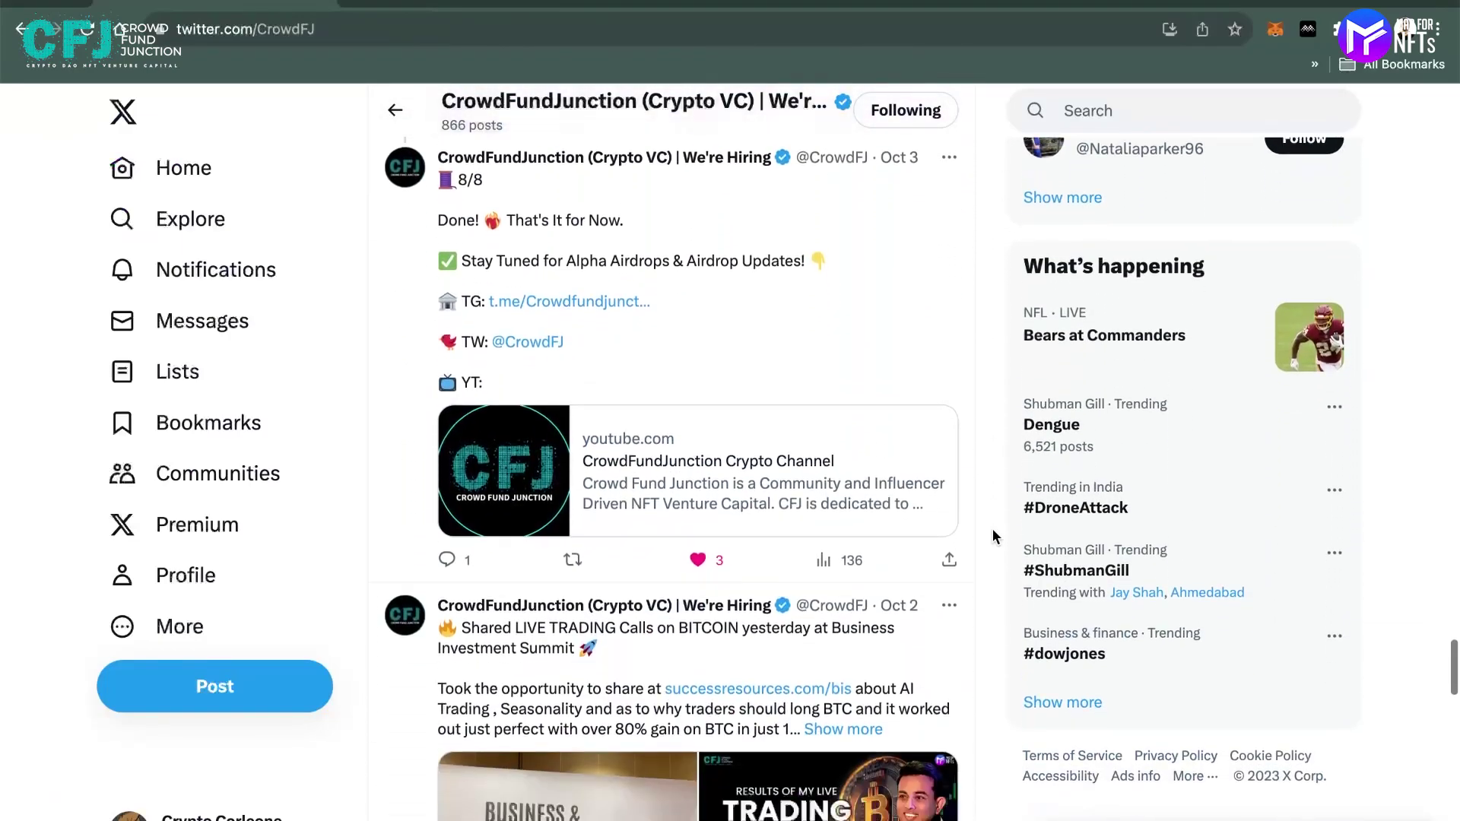
{"action": "scroll", "coordinate": [993, 530], "scroll_direction": "up", "scroll_amount": 10}
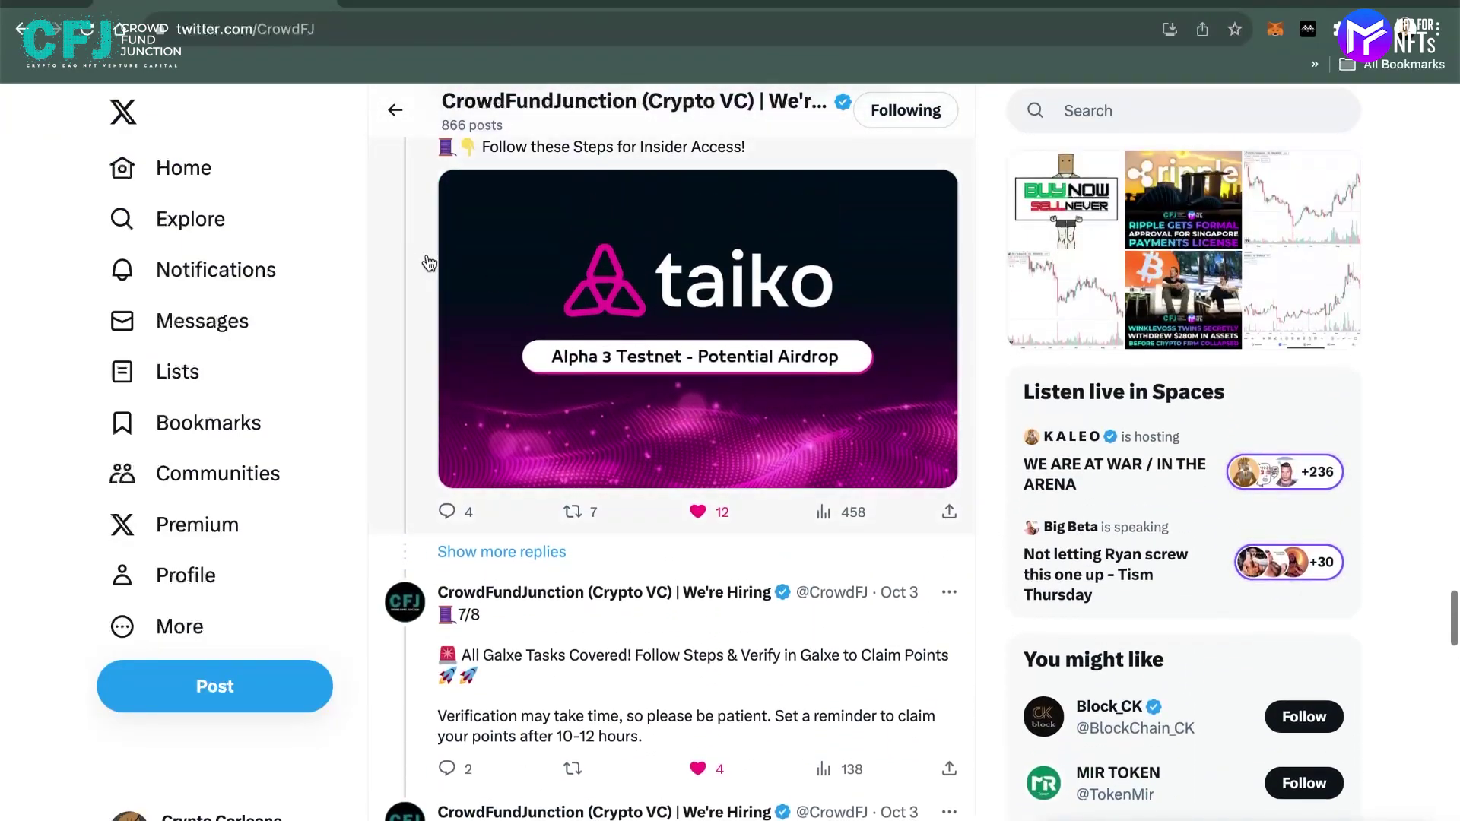
{"action": "left_click", "coordinate": [406, 249]}
{"action": "scroll", "coordinate": [882, 410], "scroll_direction": "down", "scroll_amount": 5}
{"action": "scroll", "coordinate": [884, 414], "scroll_direction": "down", "scroll_amount": 5}
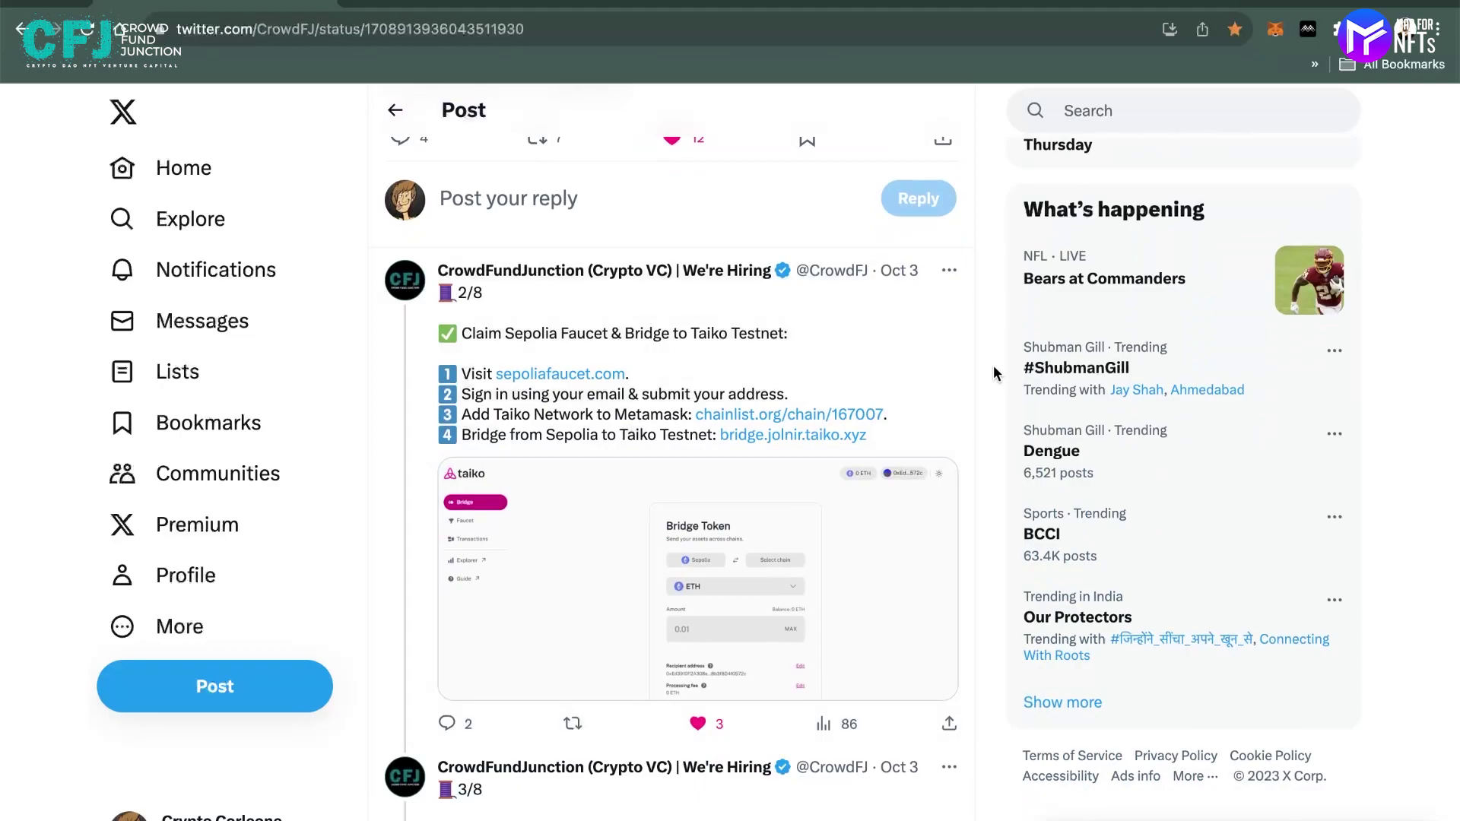
{"action": "scroll", "coordinate": [993, 368], "scroll_direction": "up", "scroll_amount": 5}
{"action": "scroll", "coordinate": [993, 368], "scroll_direction": "down", "scroll_amount": 5}
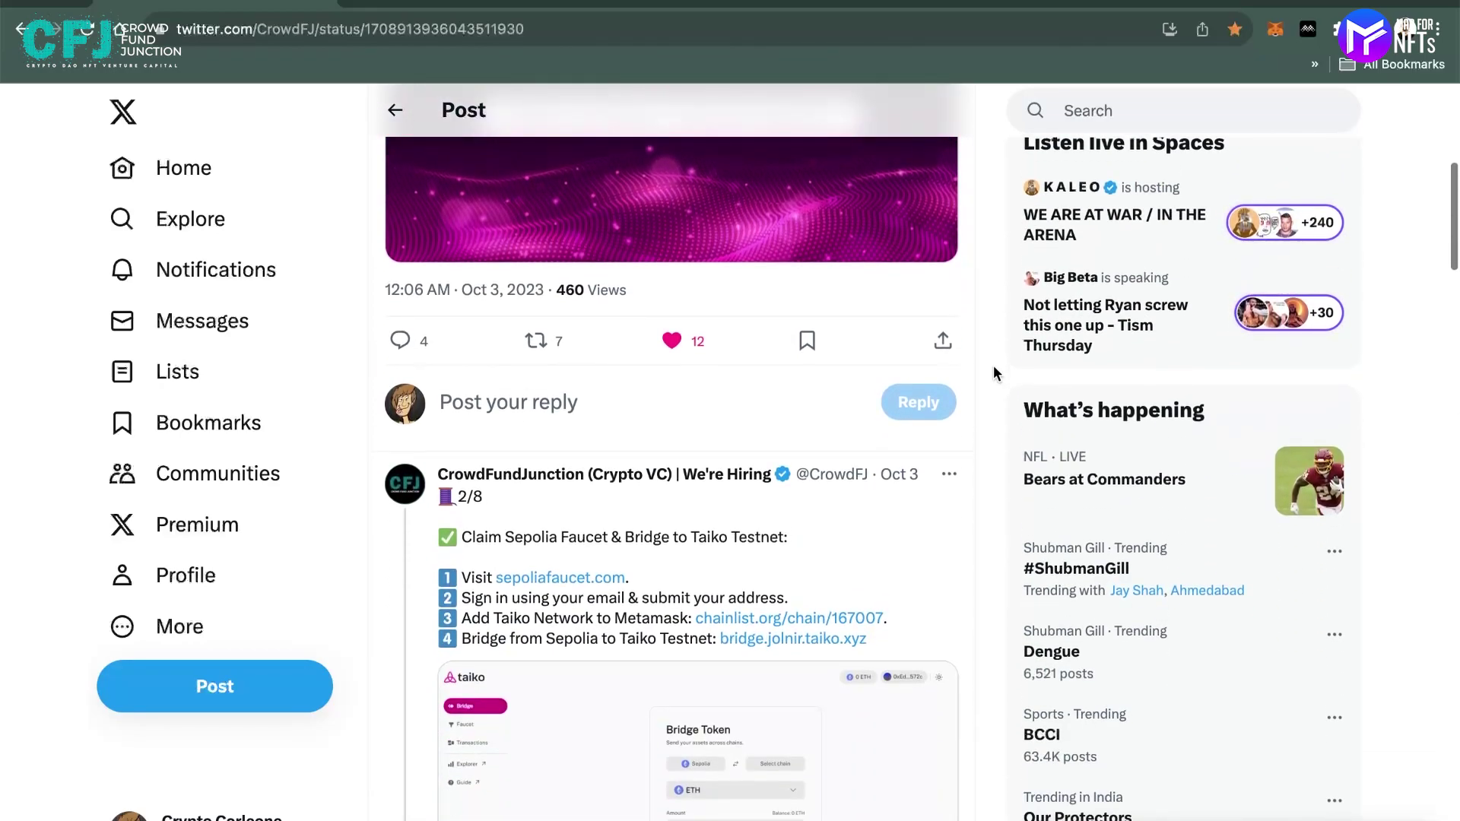
{"action": "scroll", "coordinate": [993, 365], "scroll_direction": "up", "scroll_amount": 1}
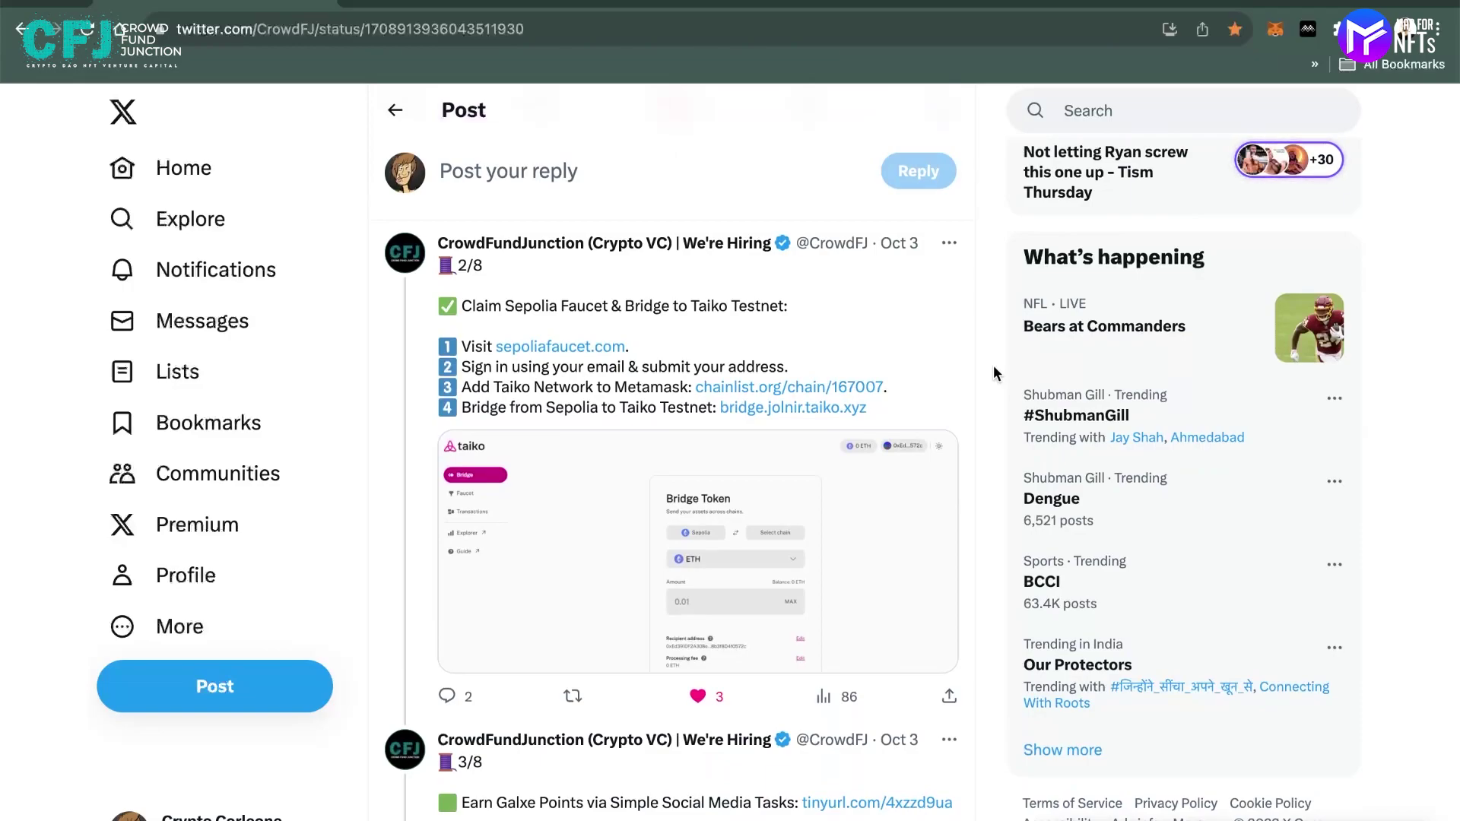
Open sepoliafaucet.com and log in to Alchemy with a Google account, passing hCaptcha
{"action": "left_click", "coordinate": [542, 346]}
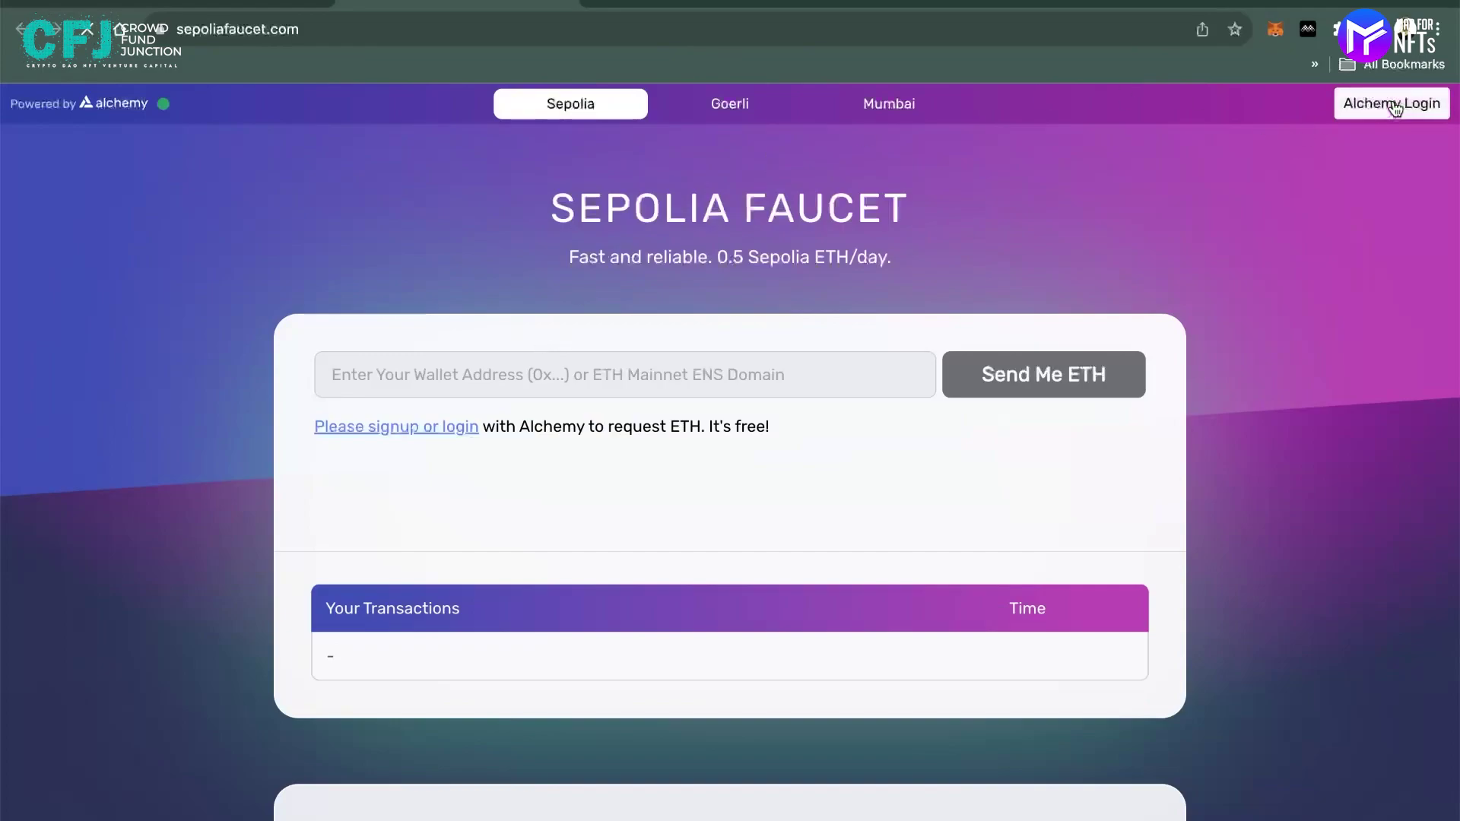
{"action": "left_click", "coordinate": [1396, 107]}
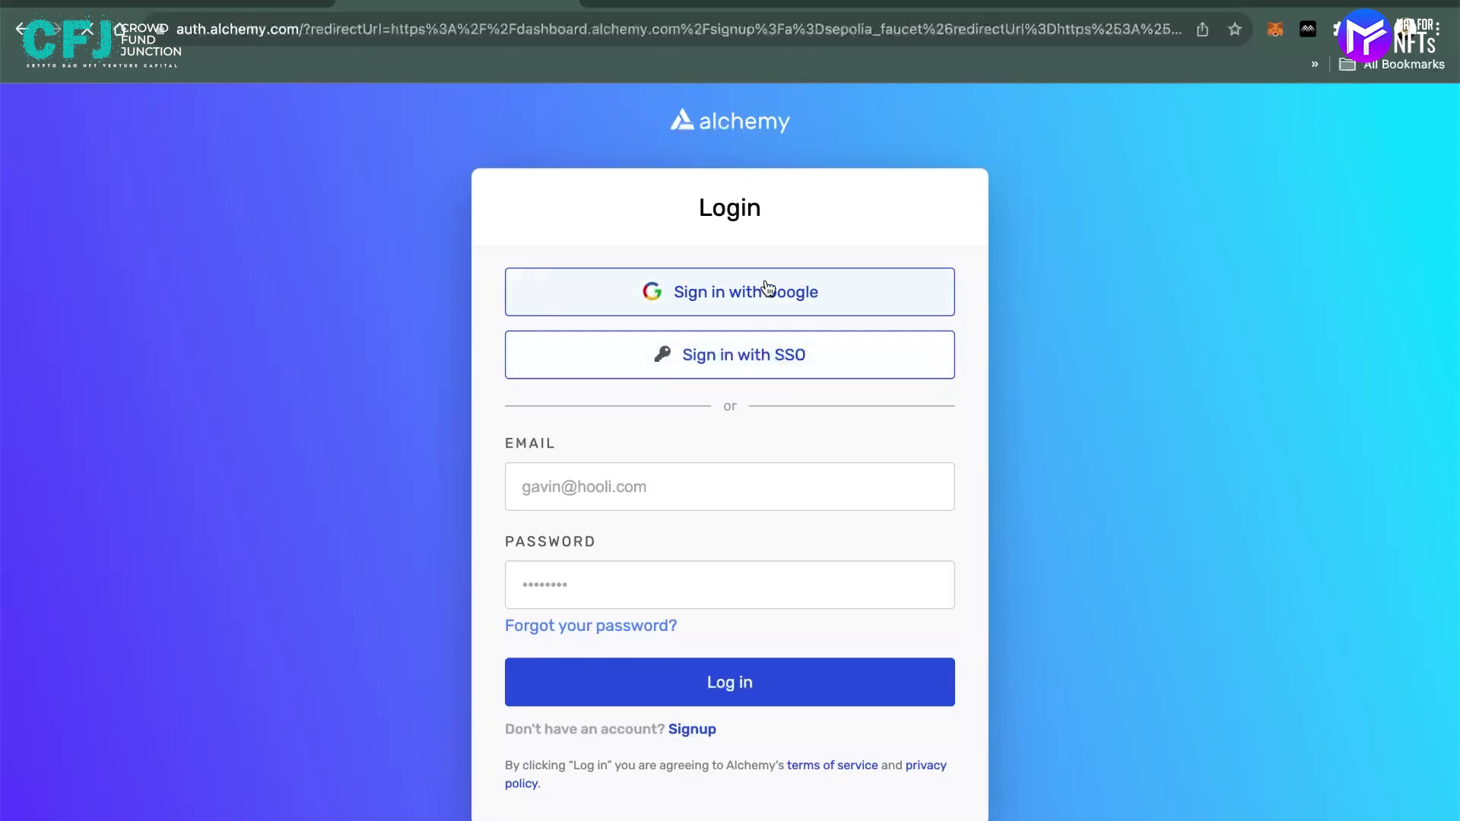
{"action": "left_click", "coordinate": [767, 287]}
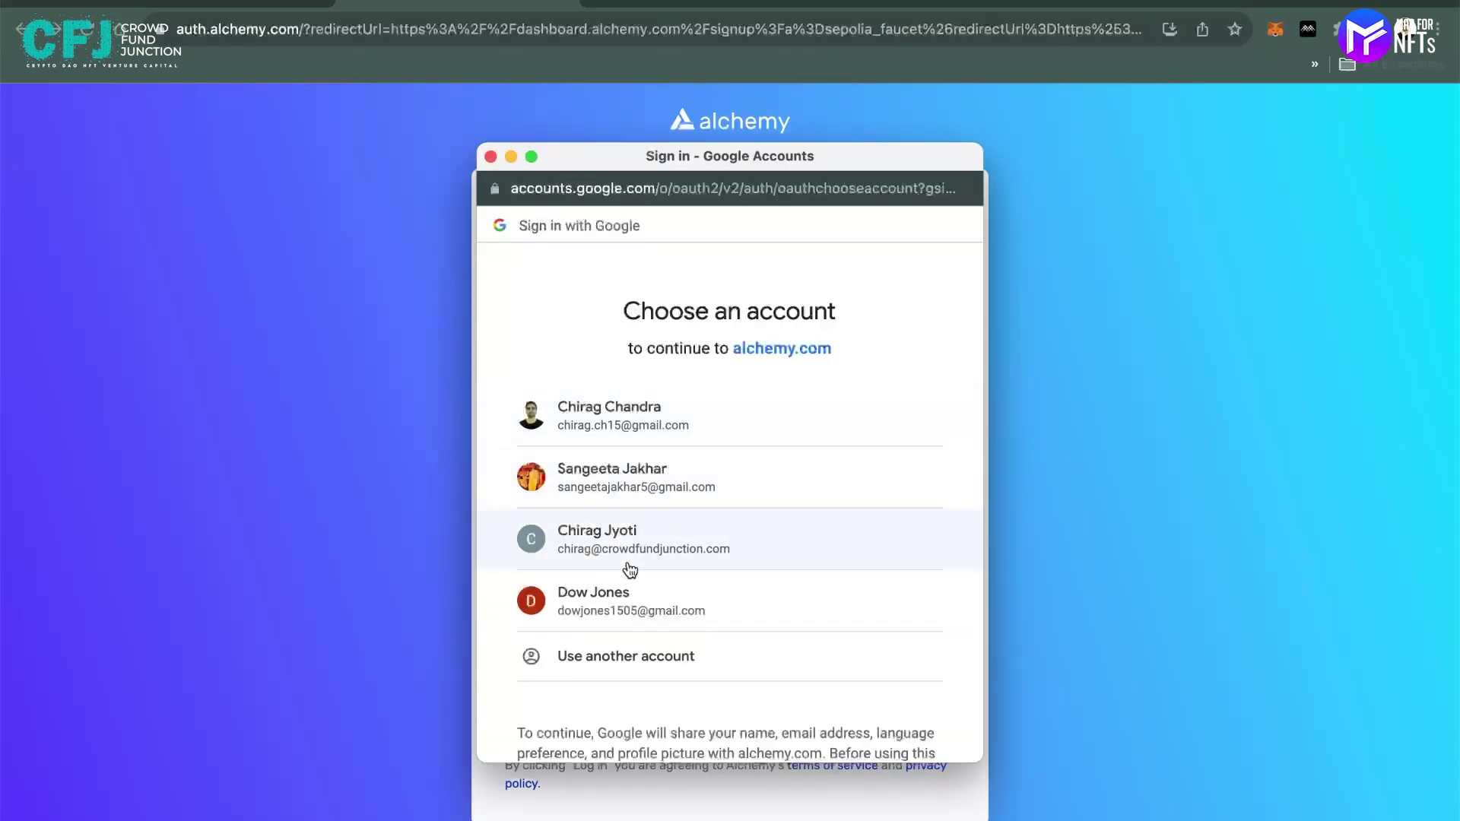
{"action": "left_click", "coordinate": [622, 607]}
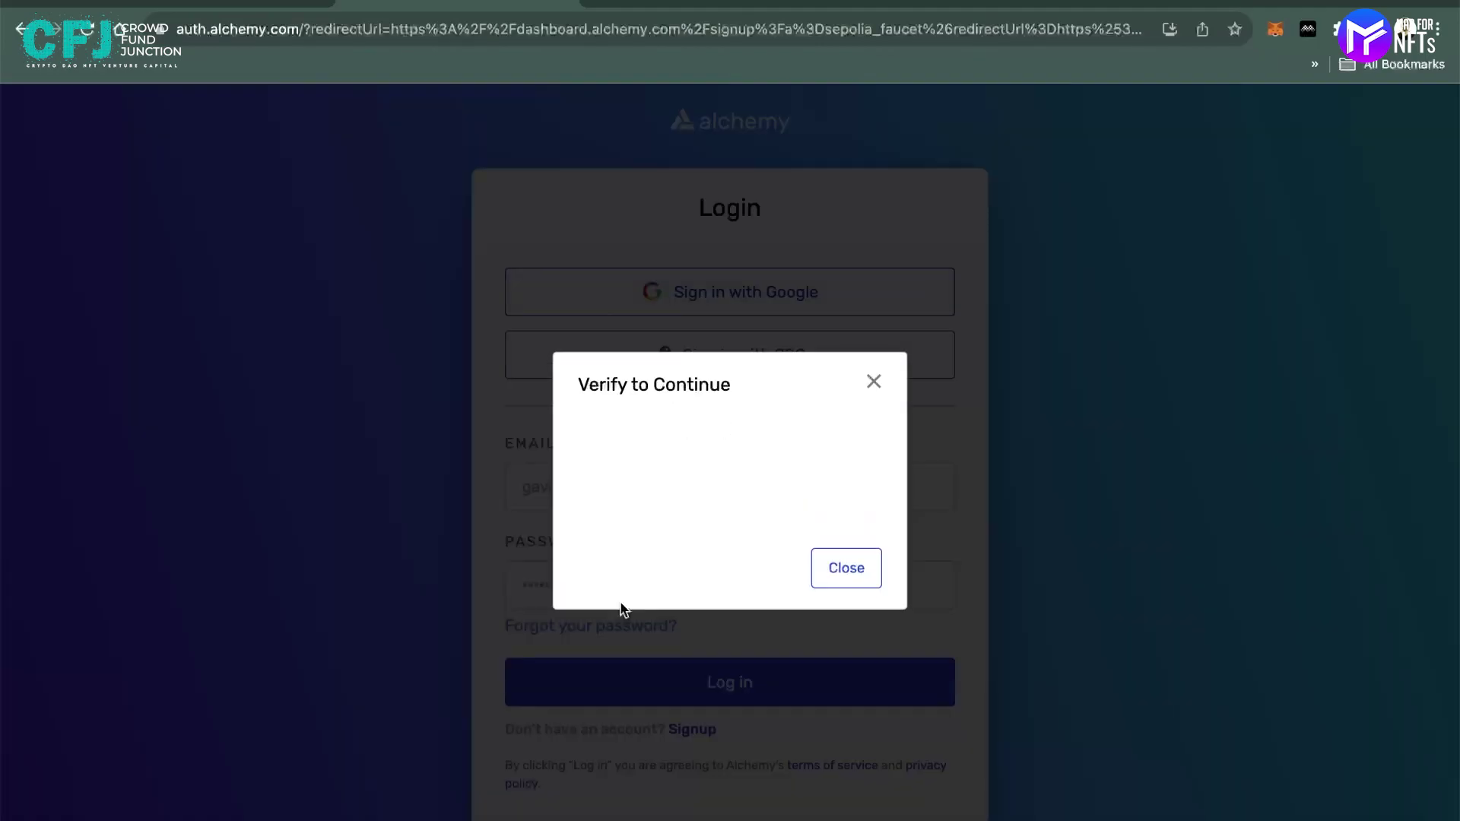
{"action": "left_click", "coordinate": [613, 464]}
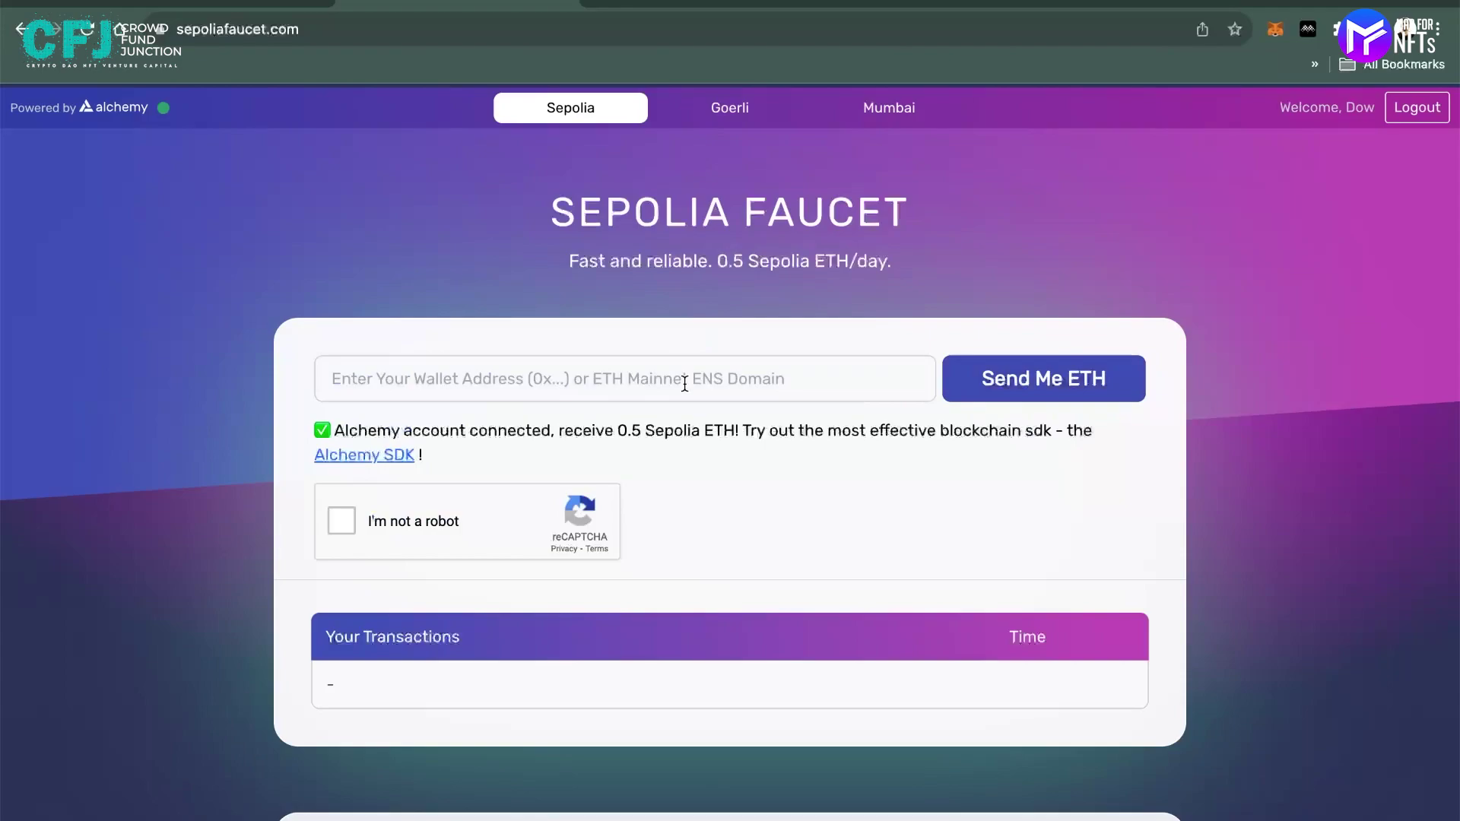
Paste MetaMask Account 2's address into the faucet and request Sepolia ETH after reCAPTCHA
{"action": "left_click", "coordinate": [753, 373]}
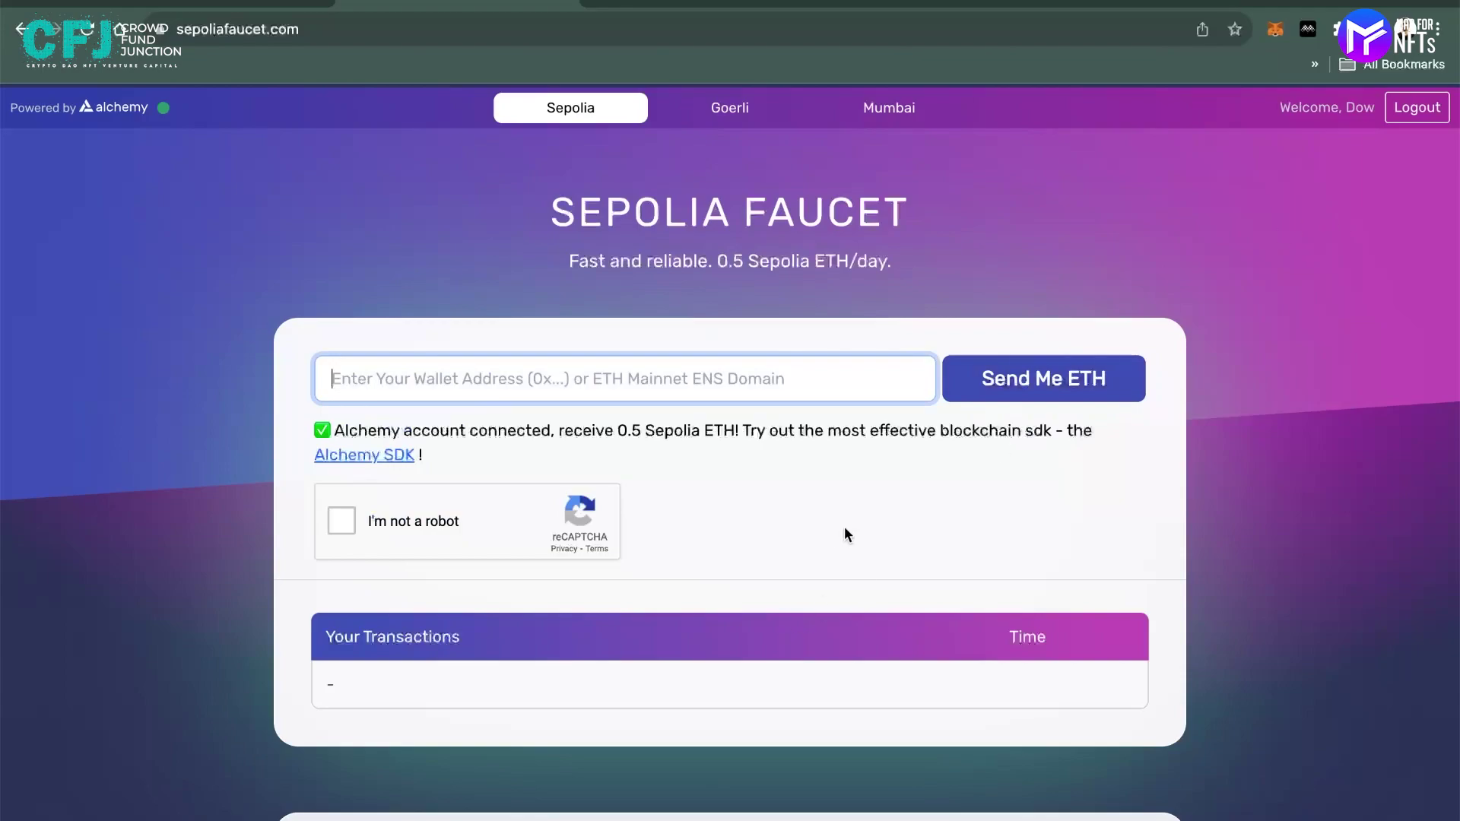
{"action": "left_click", "coordinate": [1275, 31]}
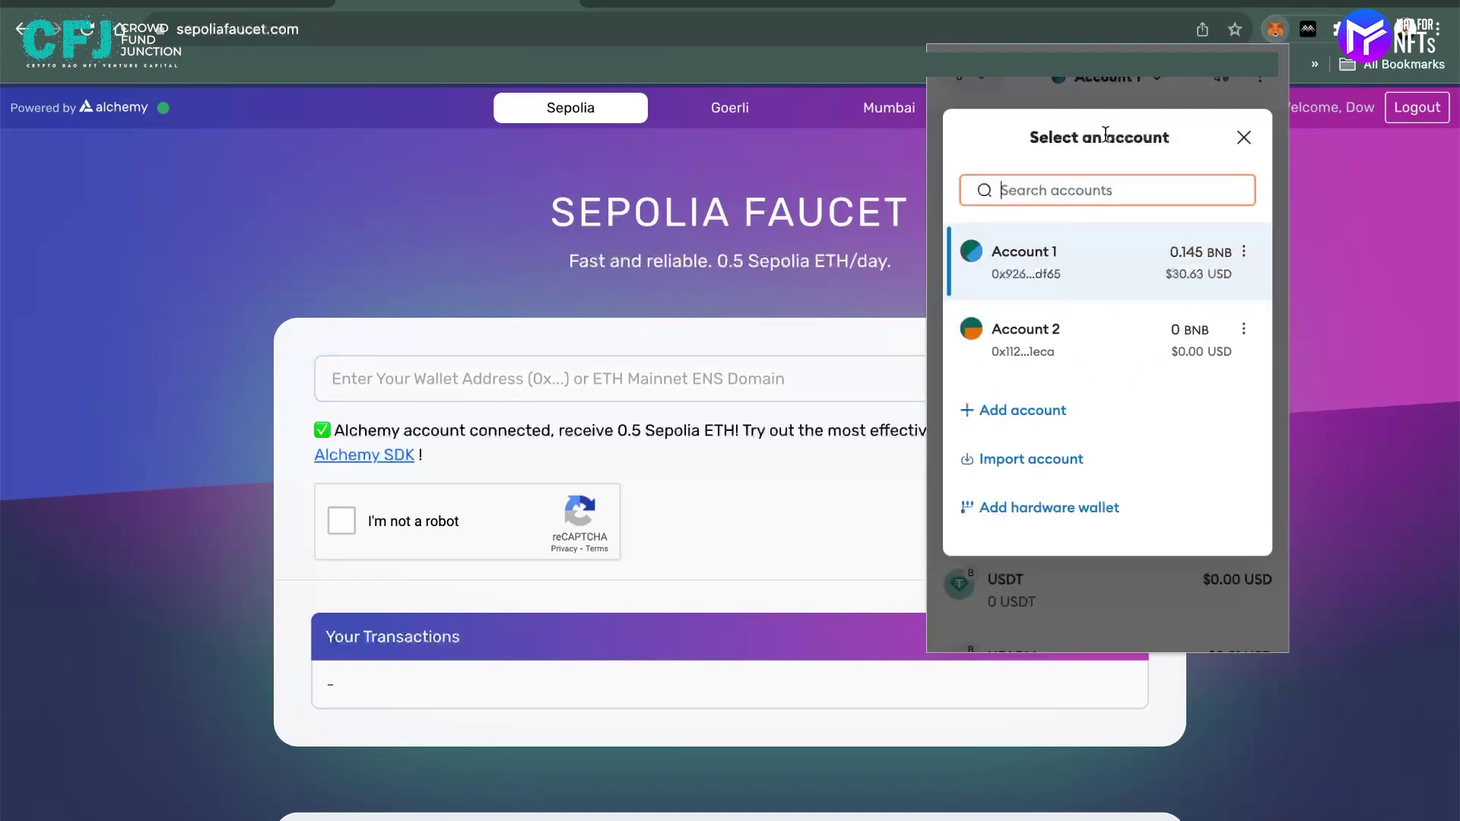
{"action": "left_click", "coordinate": [1089, 334]}
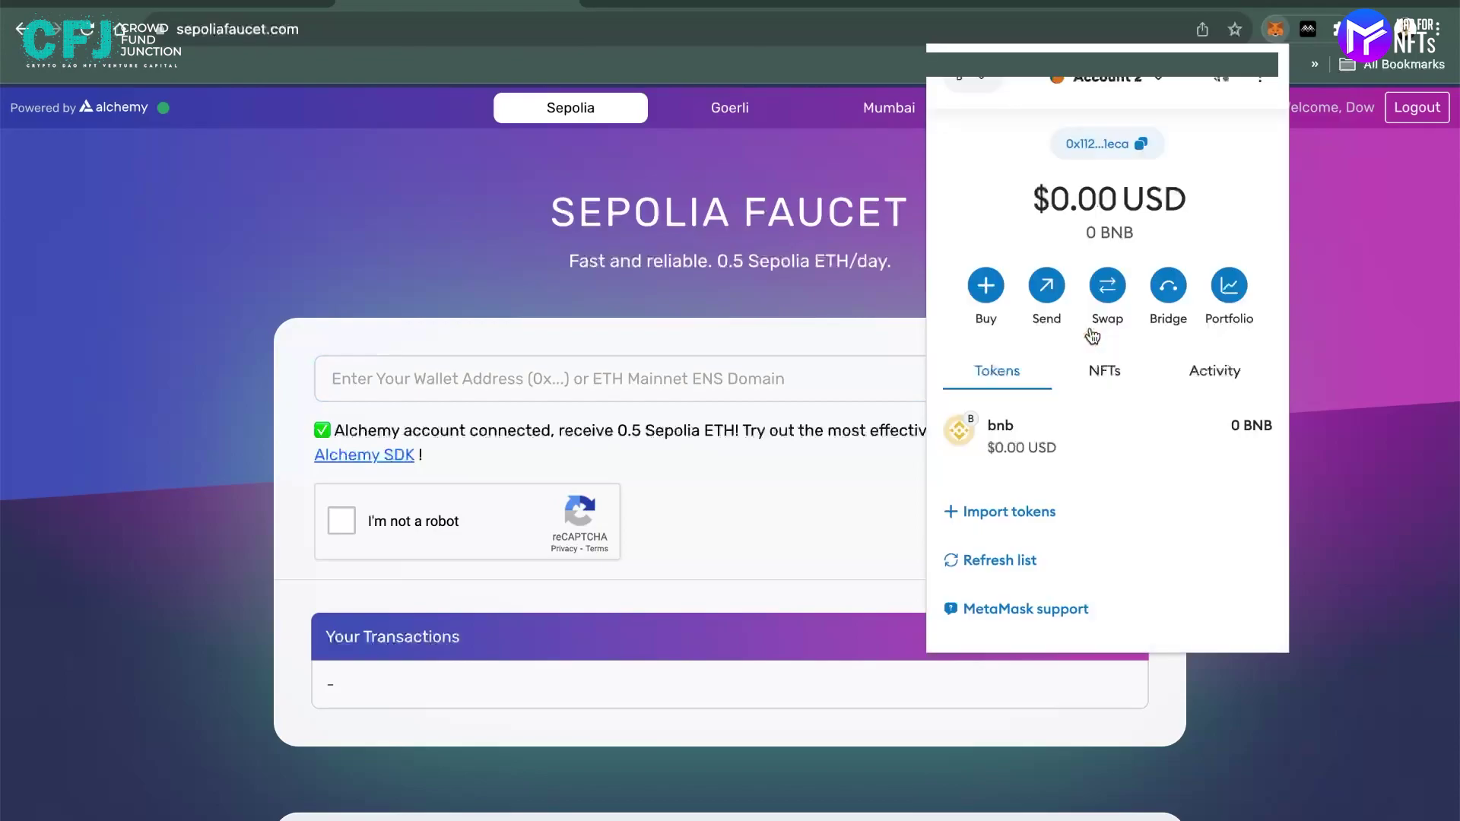
{"action": "left_click", "coordinate": [1128, 149]}
{"action": "left_click", "coordinate": [1343, 221]}
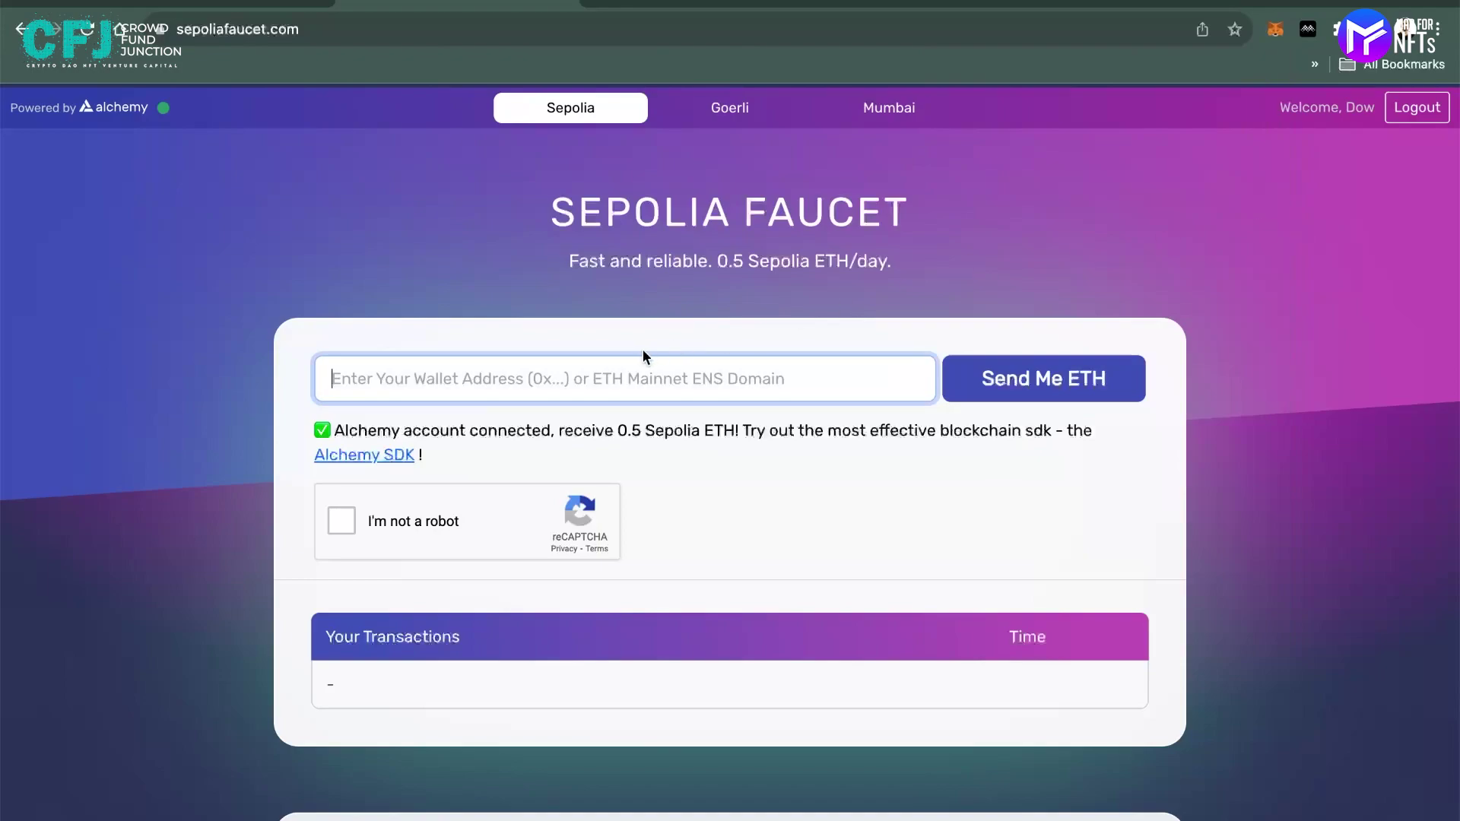
{"action": "key", "text": "super+v"}
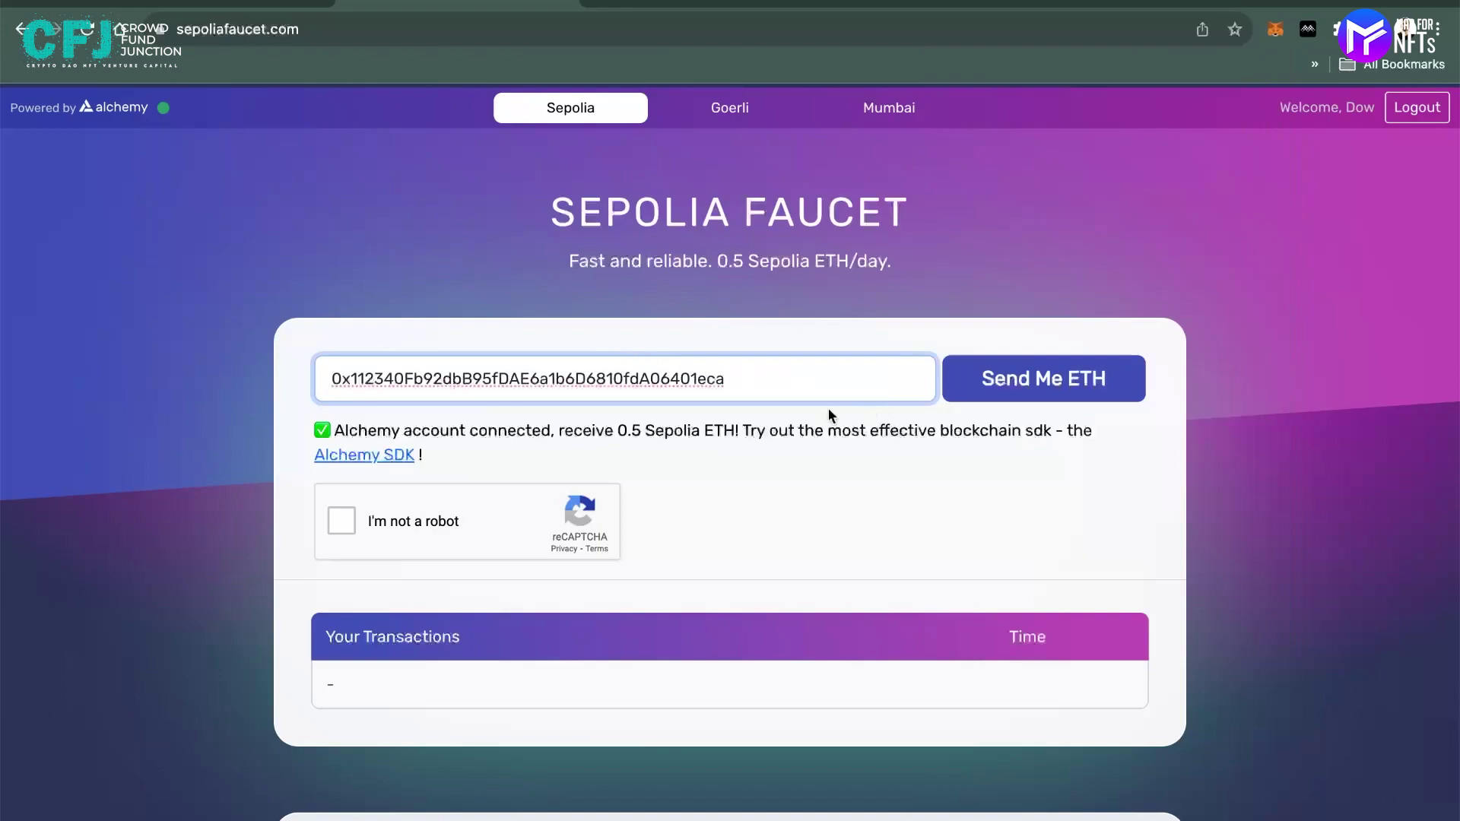
{"action": "left_click", "coordinate": [339, 524]}
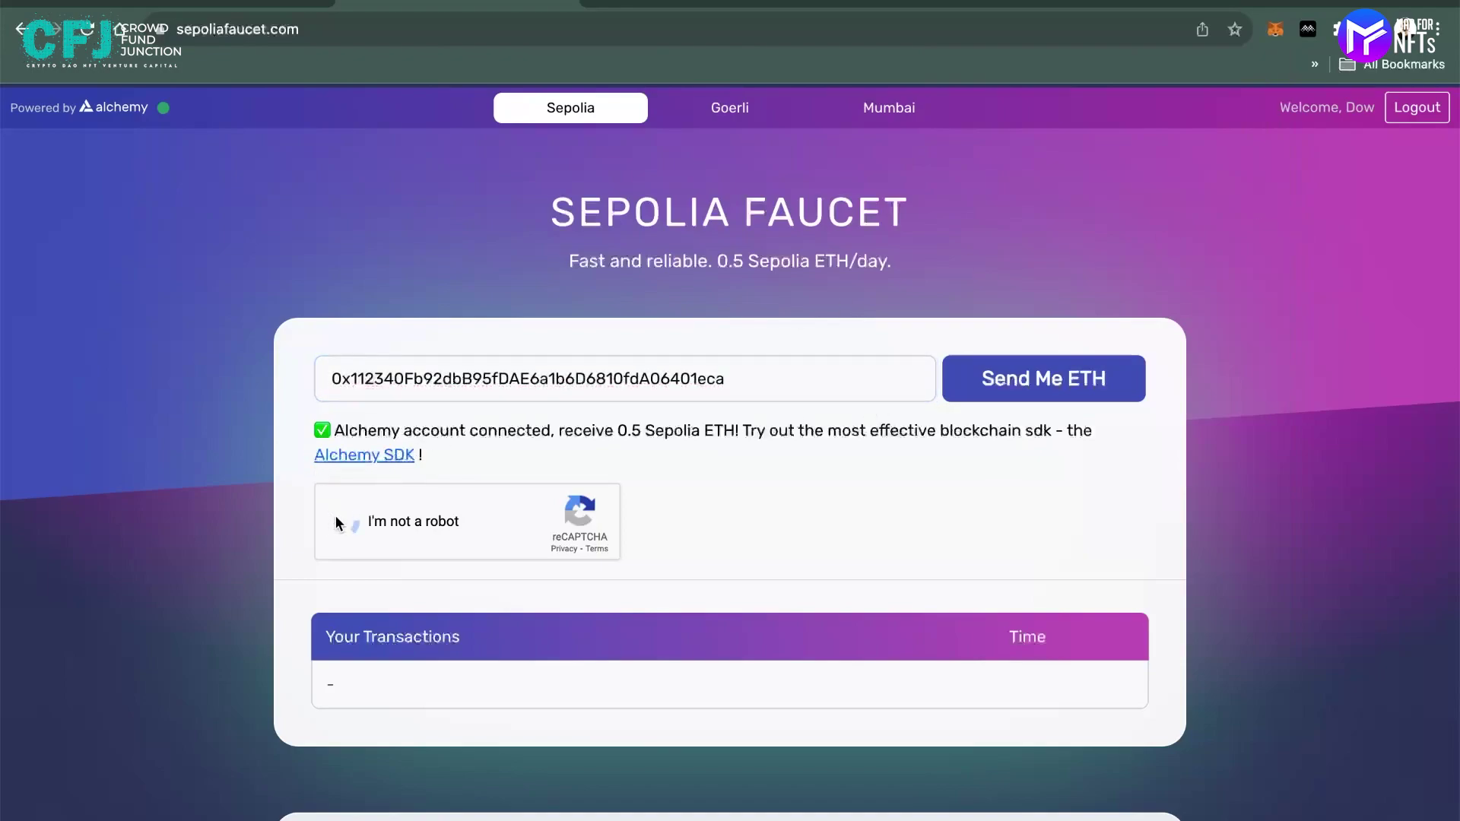
{"action": "left_click", "coordinate": [1056, 387]}
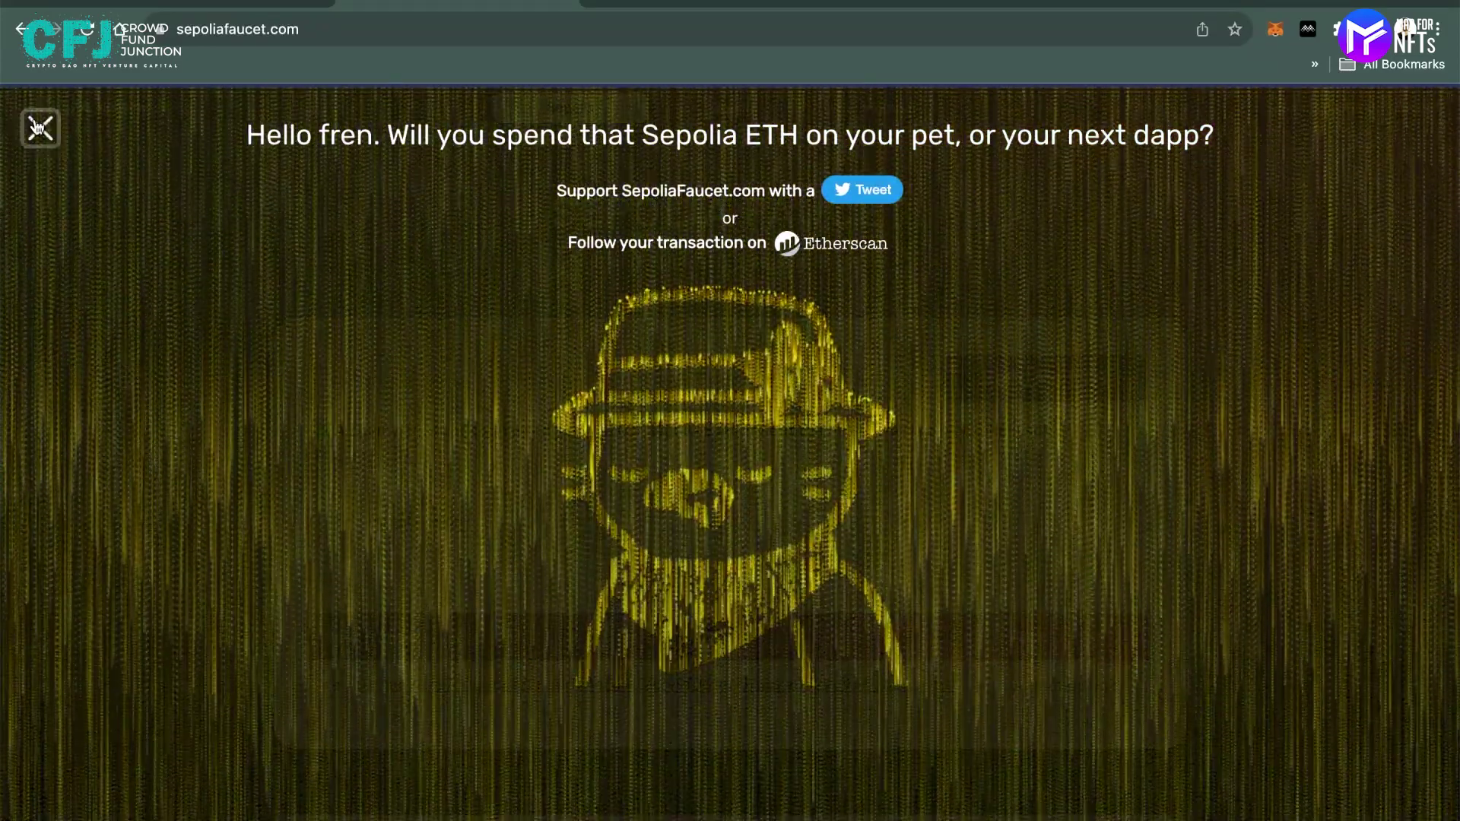
Dismiss the Hello fren and NFT API pop-ups, check the wallet networks, then close the faucet tab
{"action": "left_click", "coordinate": [40, 129]}
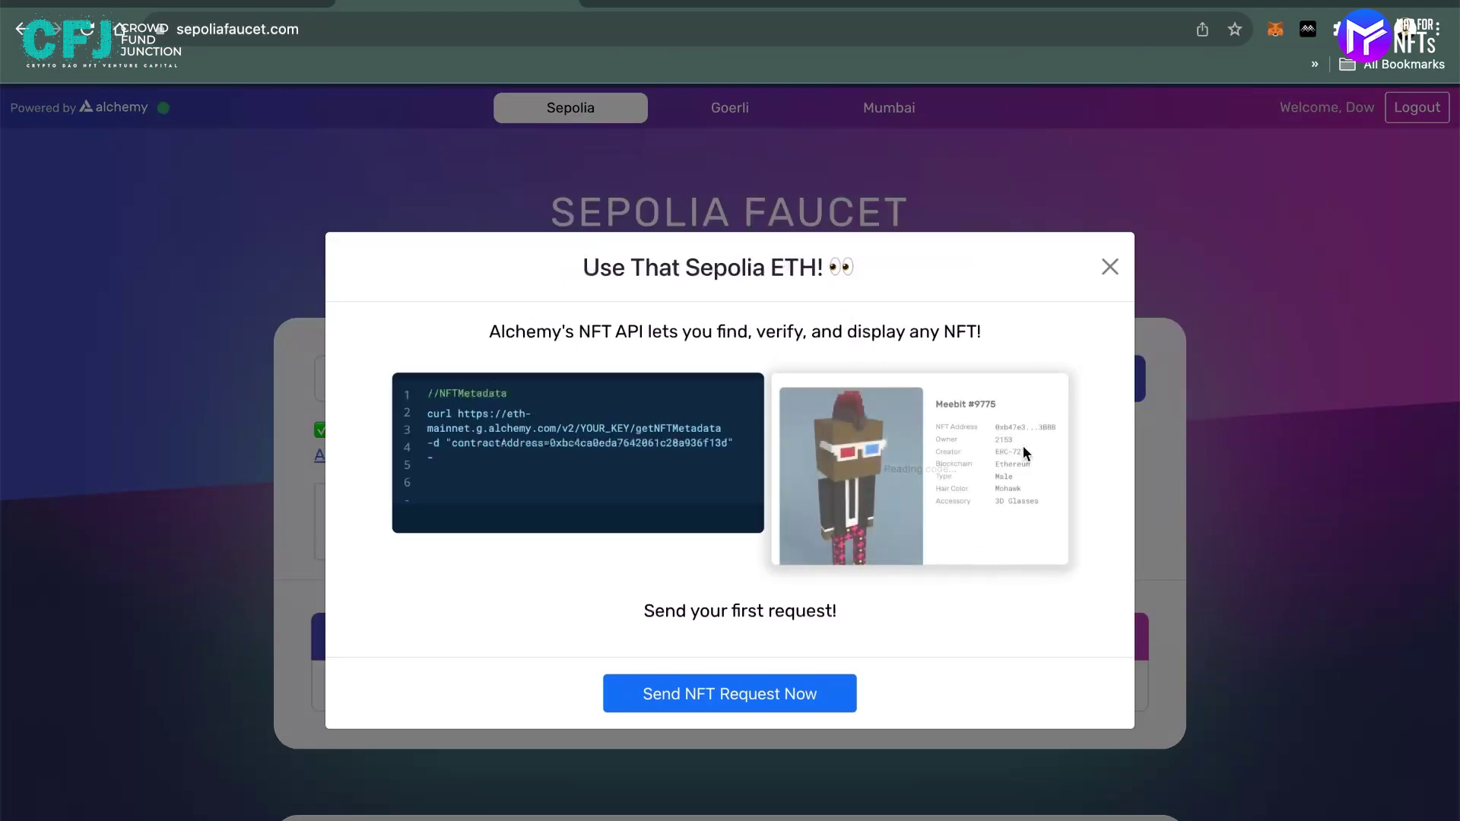
{"action": "left_click", "coordinate": [1109, 269]}
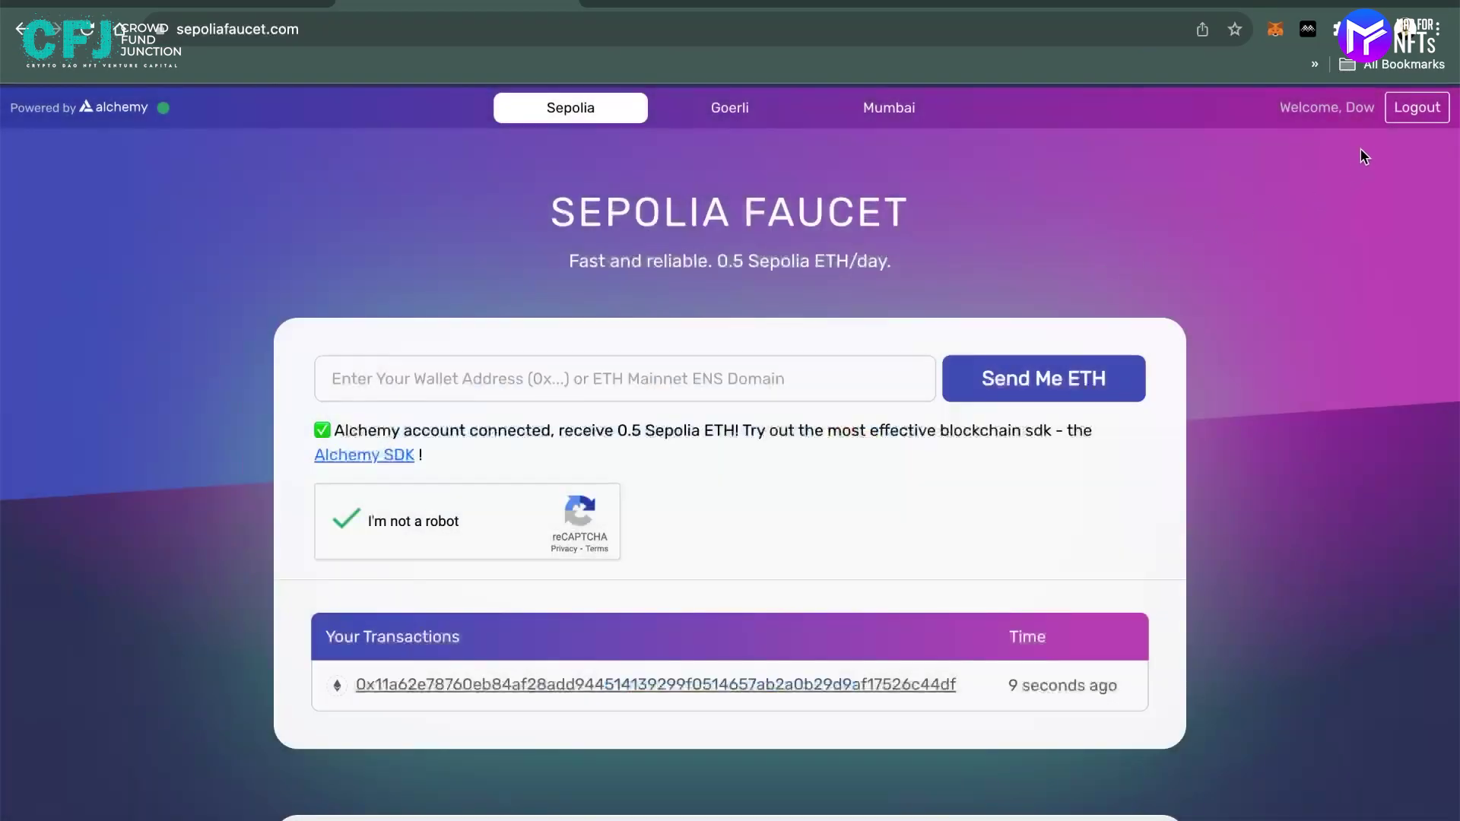
{"action": "left_click", "coordinate": [1278, 31]}
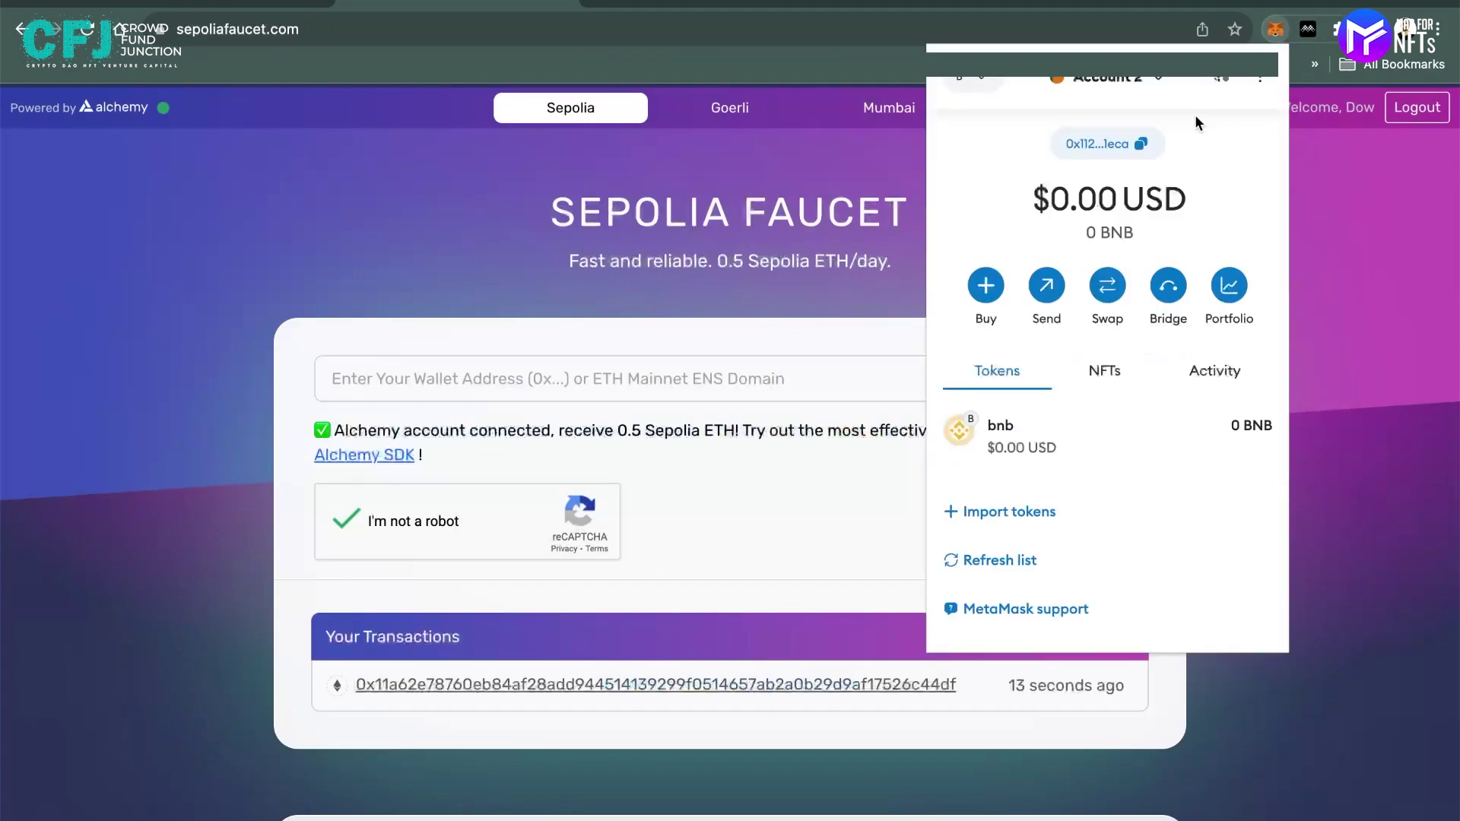
{"action": "left_click", "coordinate": [973, 77]}
{"action": "left_click", "coordinate": [1371, 332]}
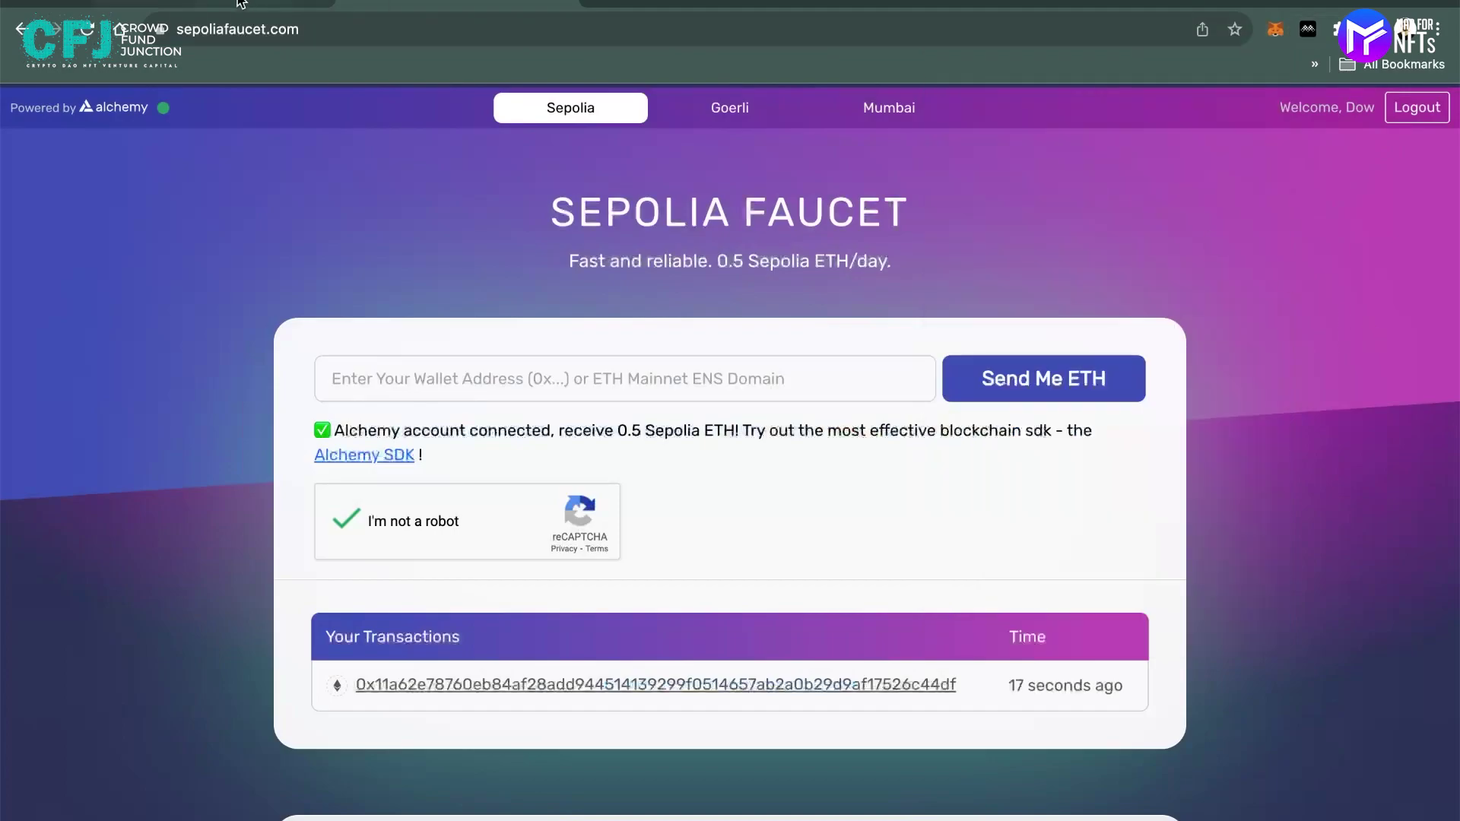
{"action": "key", "text": "ctrl+w"}
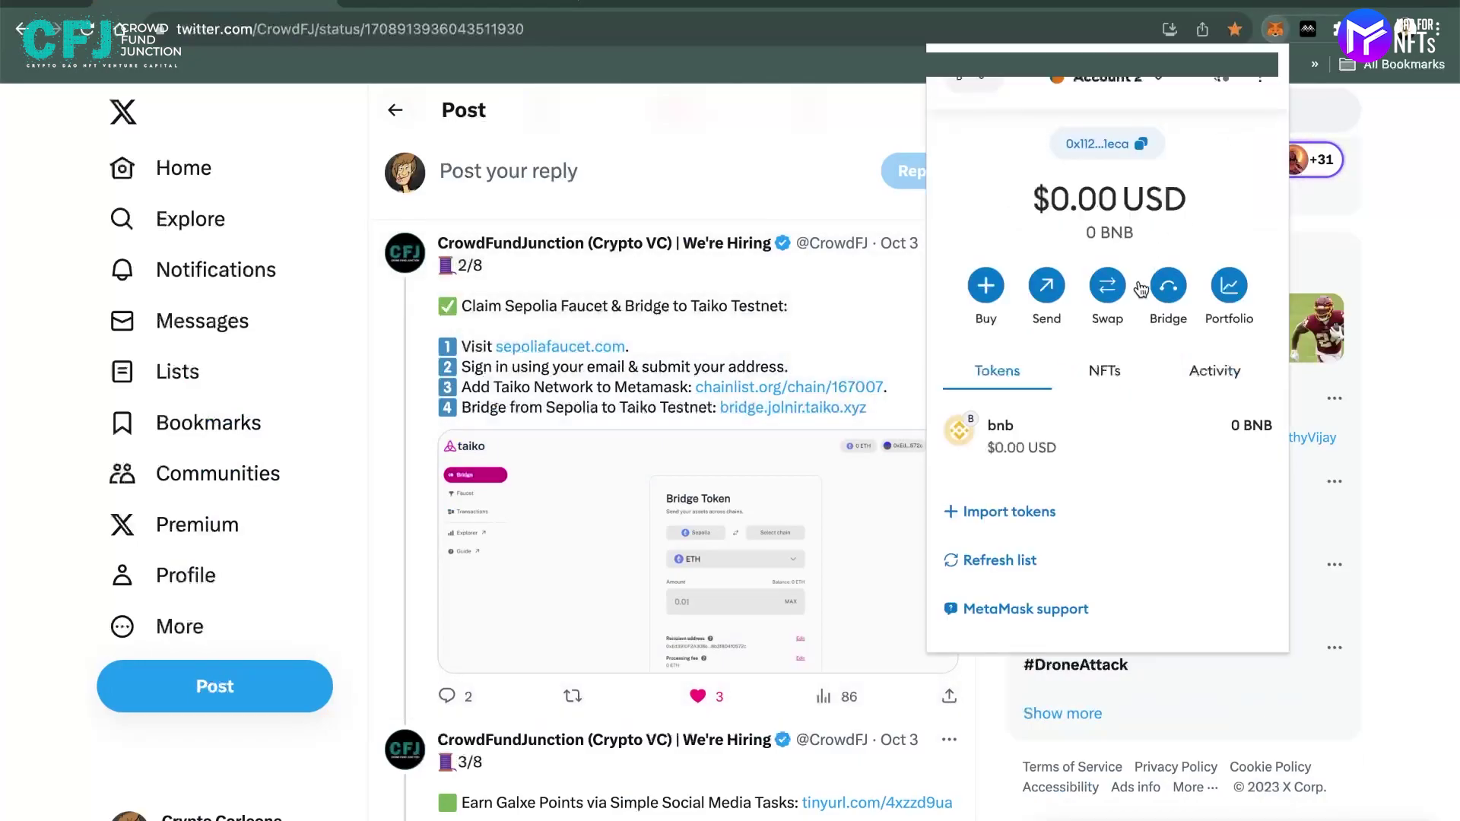
Switch MetaMask to Sepolia and check its 0.8985 SepoliaETH balance and activity
{"action": "left_click", "coordinate": [979, 77]}
{"action": "scroll", "coordinate": [1076, 456], "scroll_direction": "down", "scroll_amount": 1}
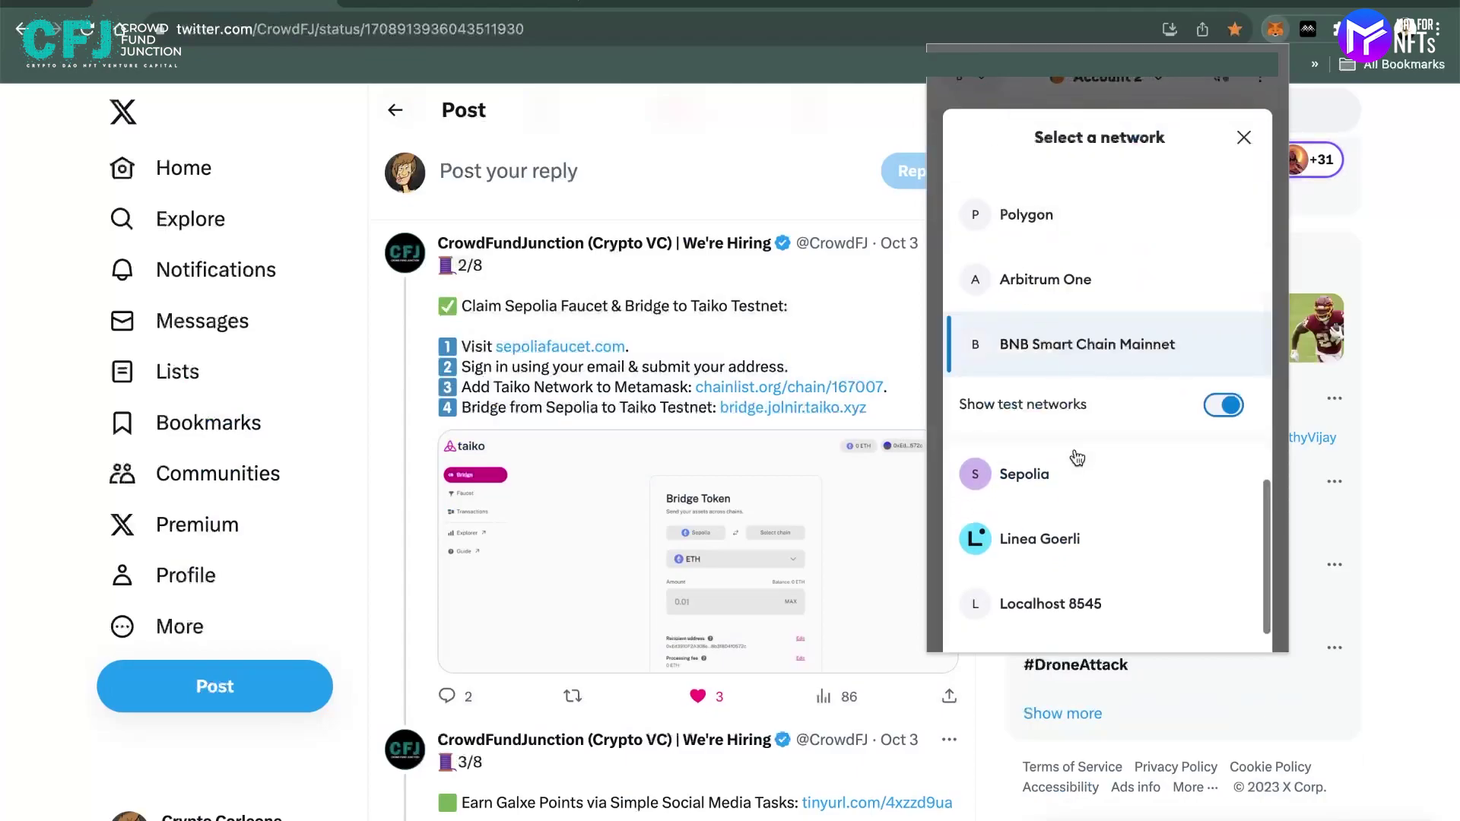
{"action": "left_click", "coordinate": [1057, 501]}
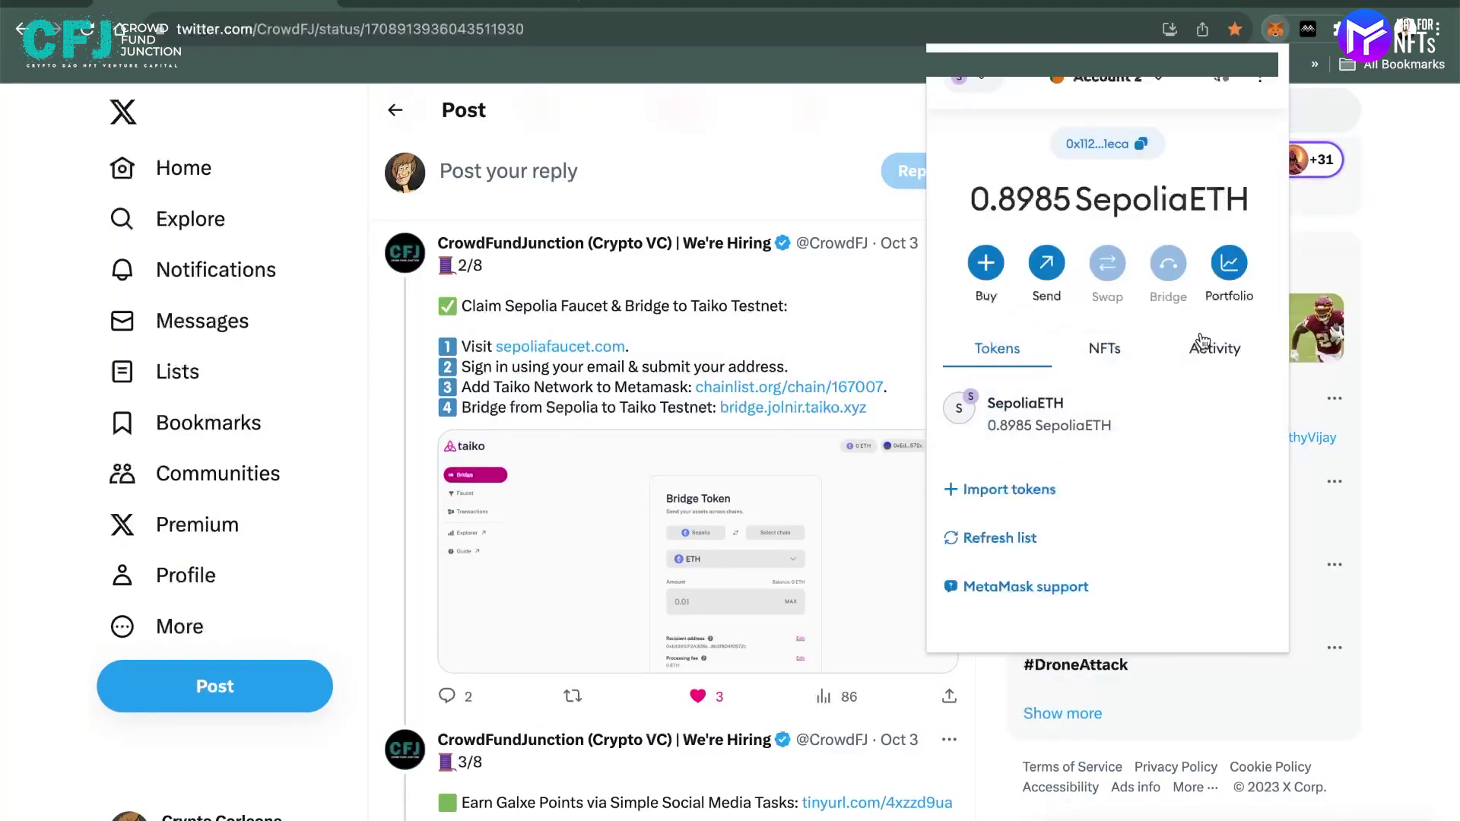
{"action": "left_click", "coordinate": [1211, 346]}
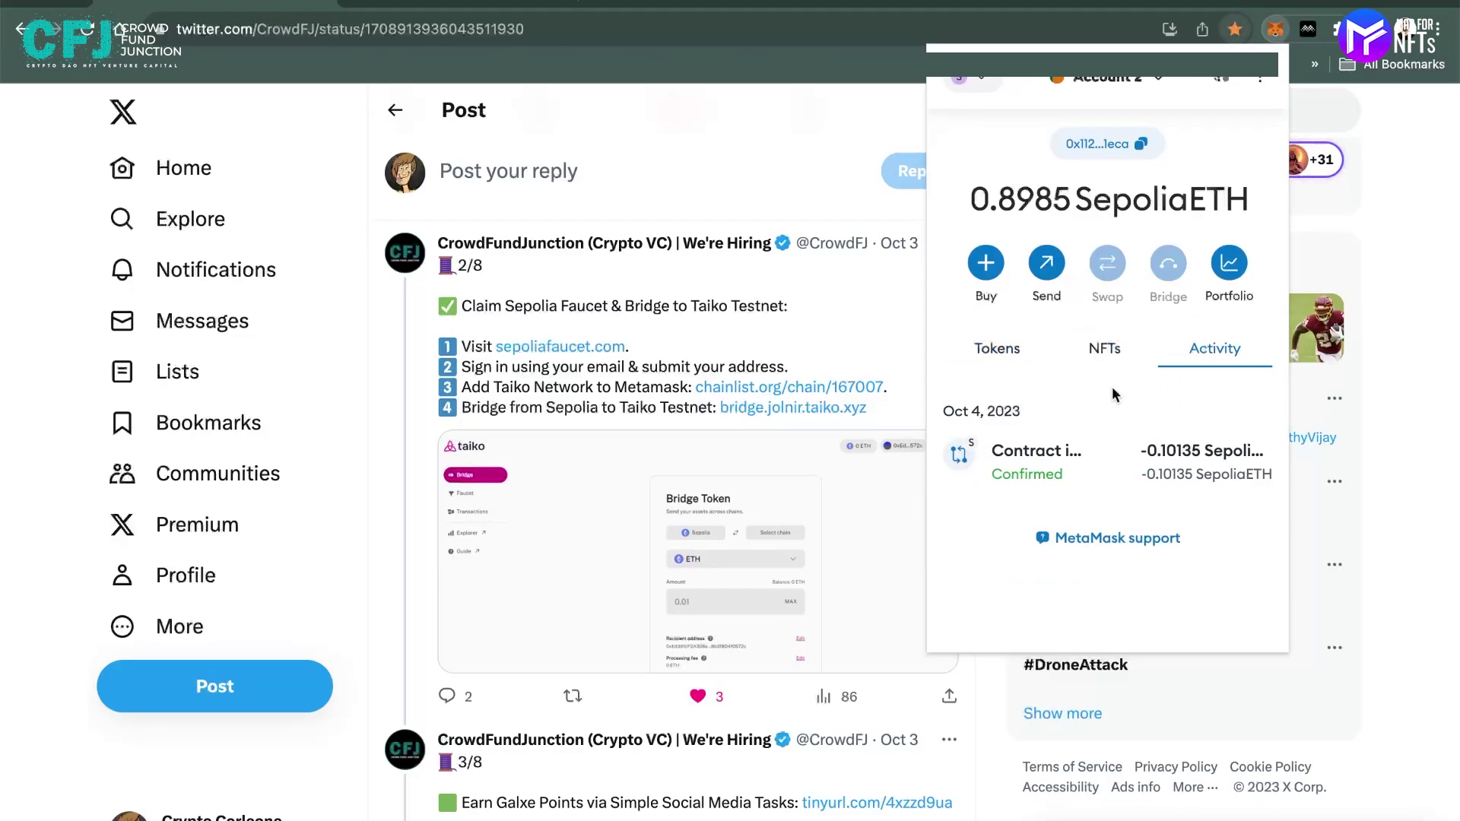
{"action": "left_click", "coordinate": [994, 346]}
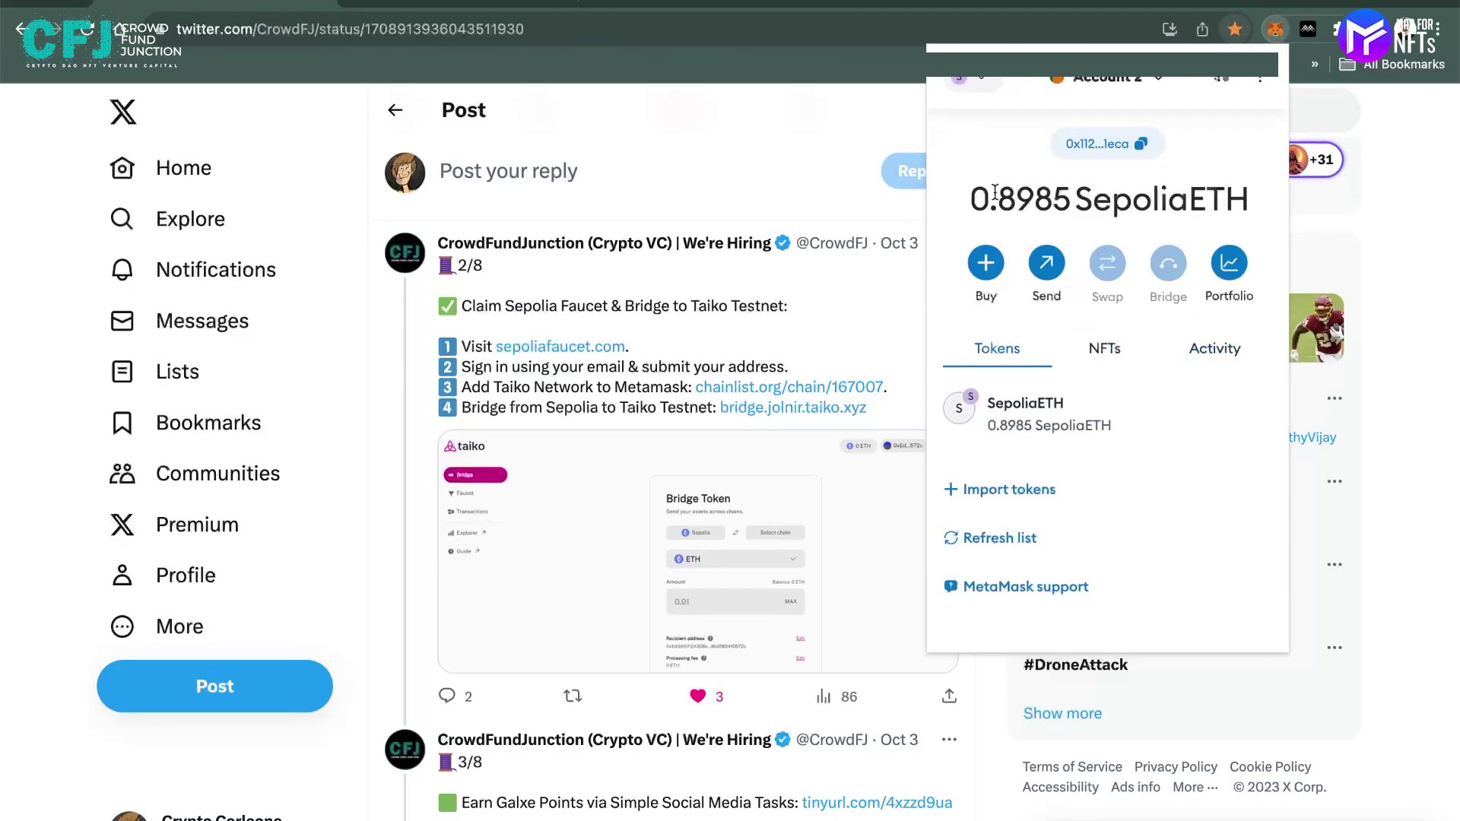
{"action": "left_click_drag", "start_coordinate": [971, 199], "coordinate": [1164, 201]}
{"action": "left_click", "coordinate": [1164, 200]}
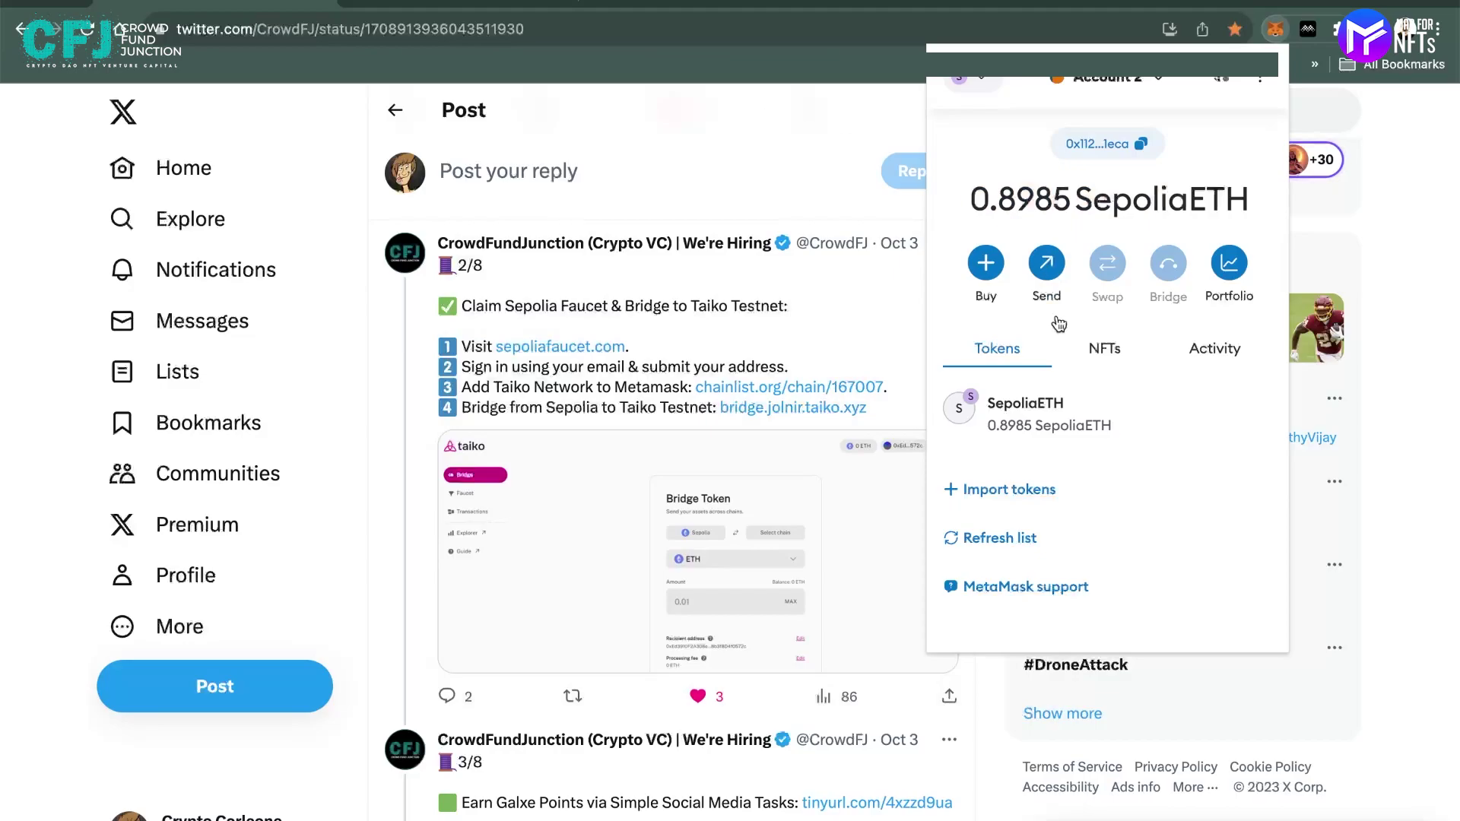
Follow the chainlist.org/chain/167007 link, add Taiko Jolnir L2 to MetaMask and switch to it
{"action": "left_click", "coordinate": [818, 122]}
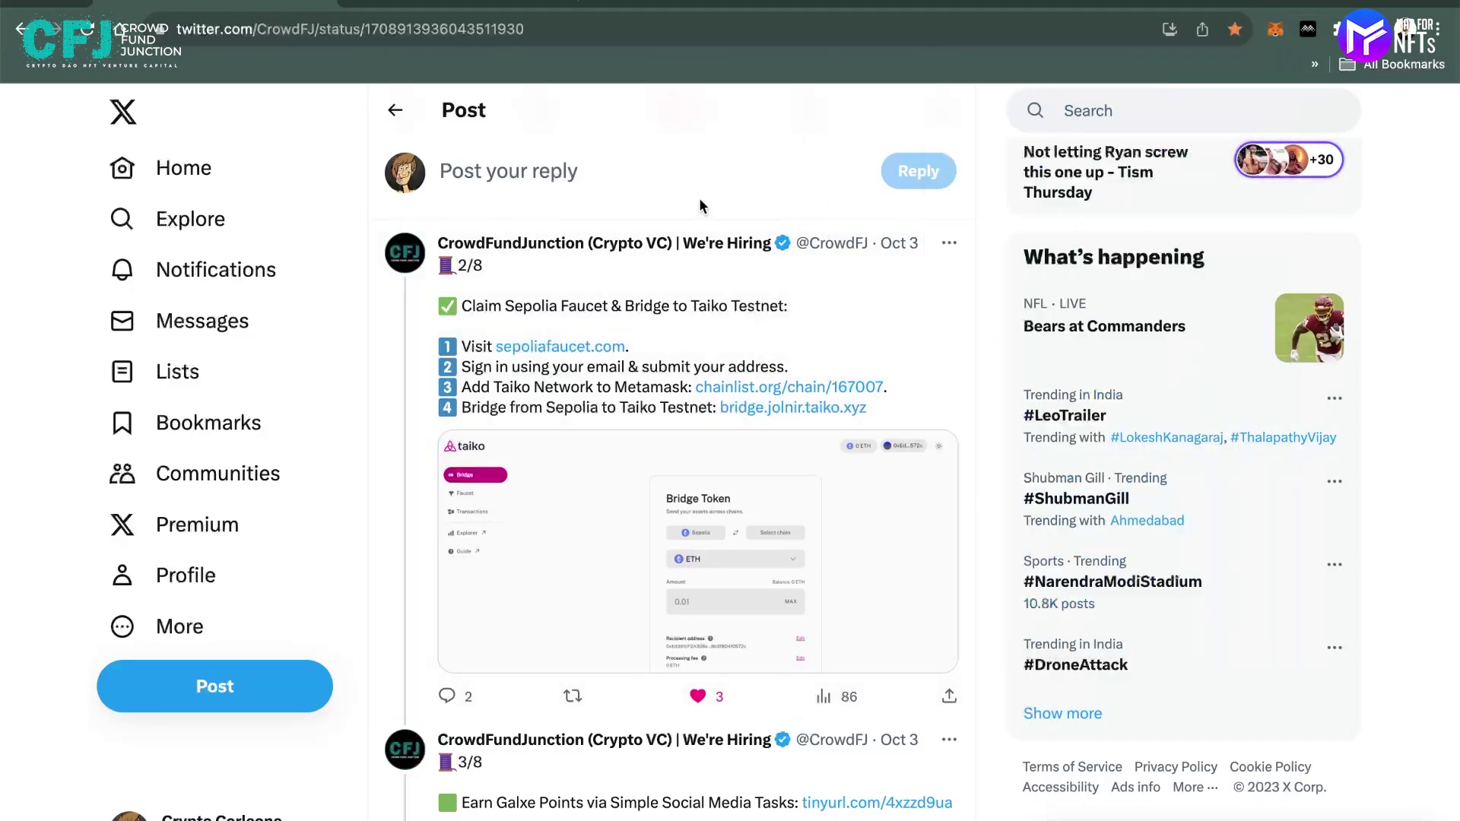
{"action": "scroll", "coordinate": [745, 327], "scroll_direction": "down", "scroll_amount": 1}
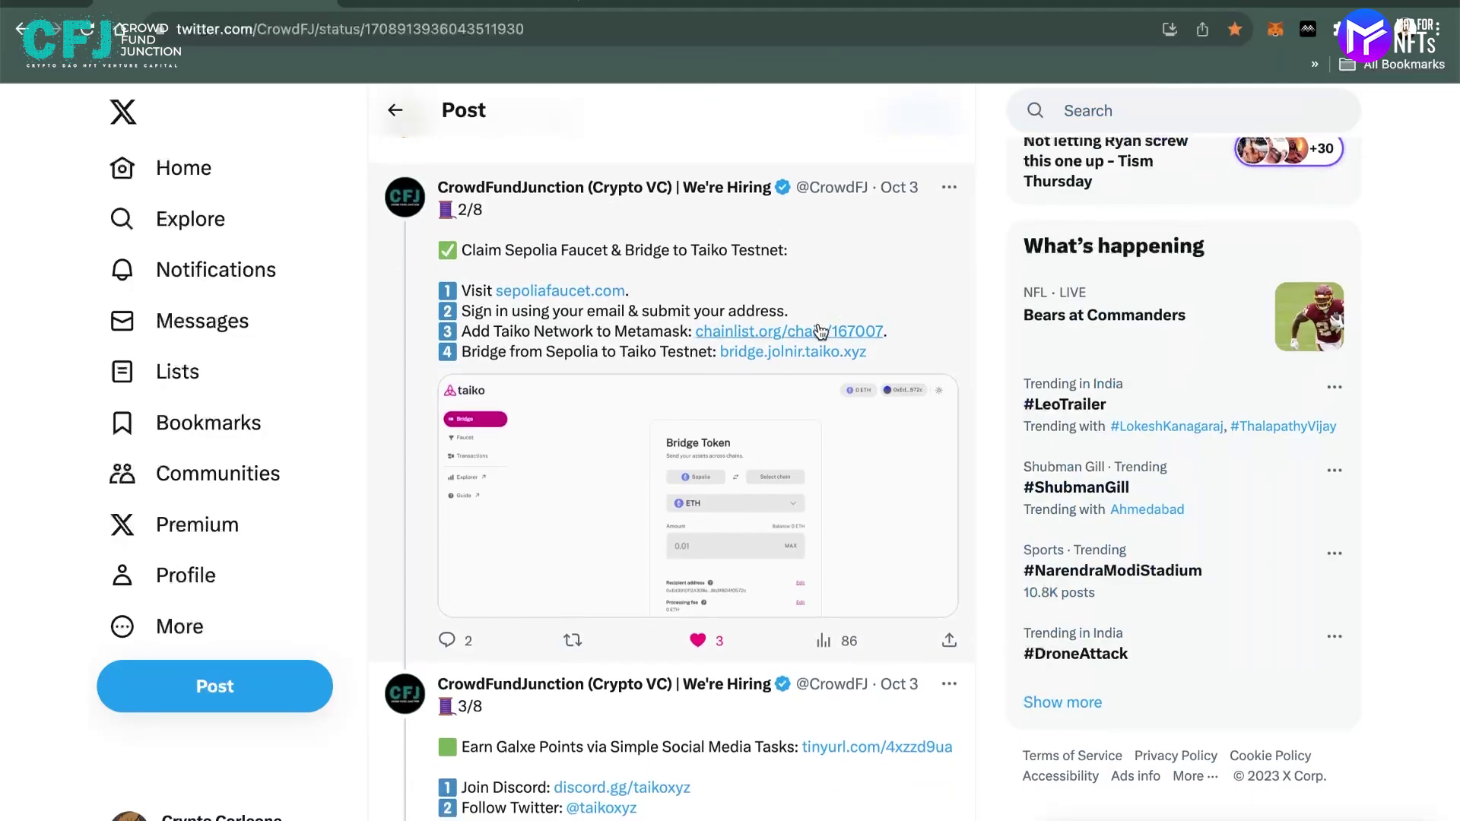
{"action": "left_click", "coordinate": [783, 344]}
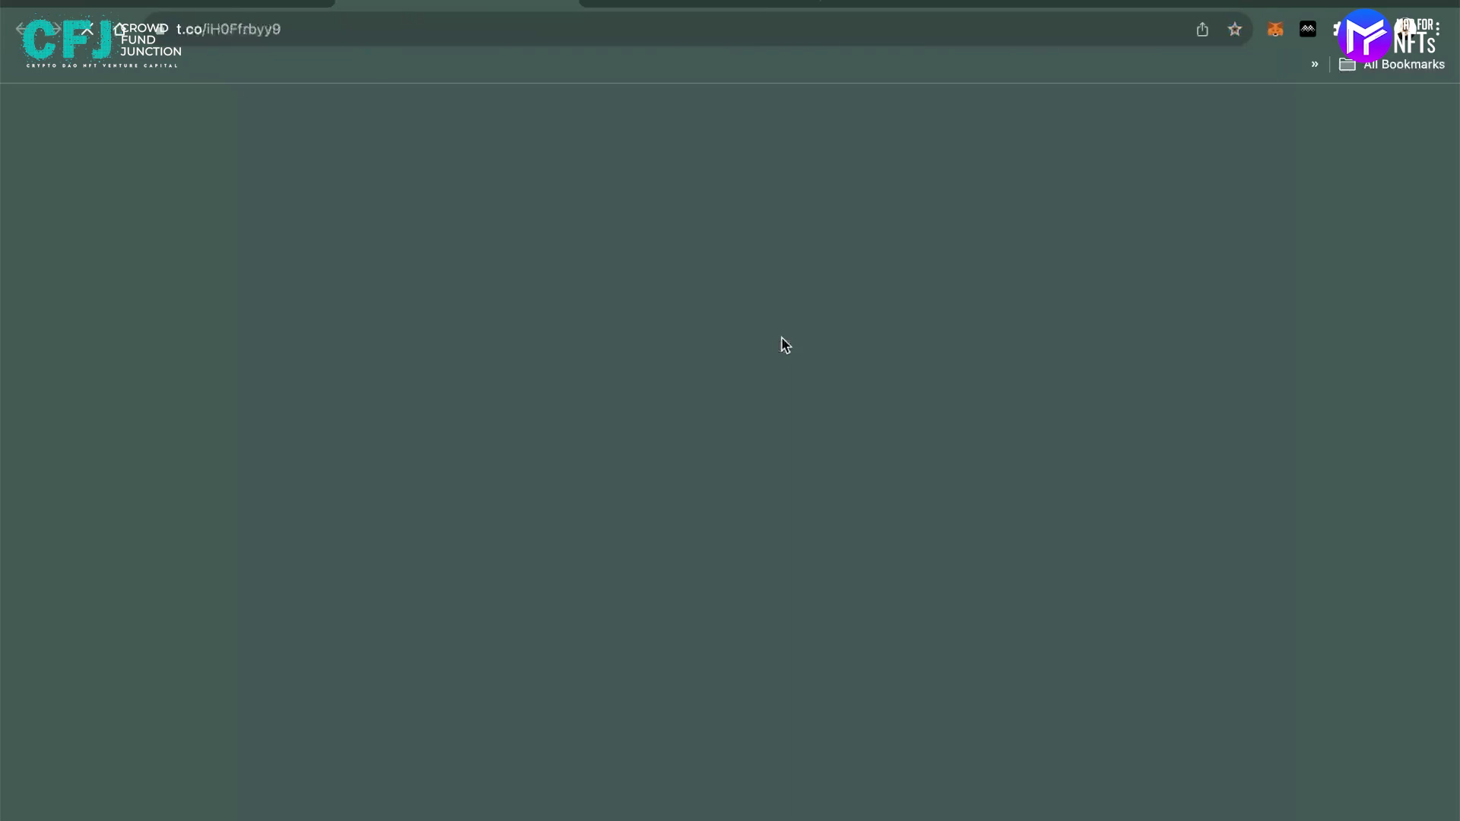
{"action": "key", "text": "ctrl+w"}
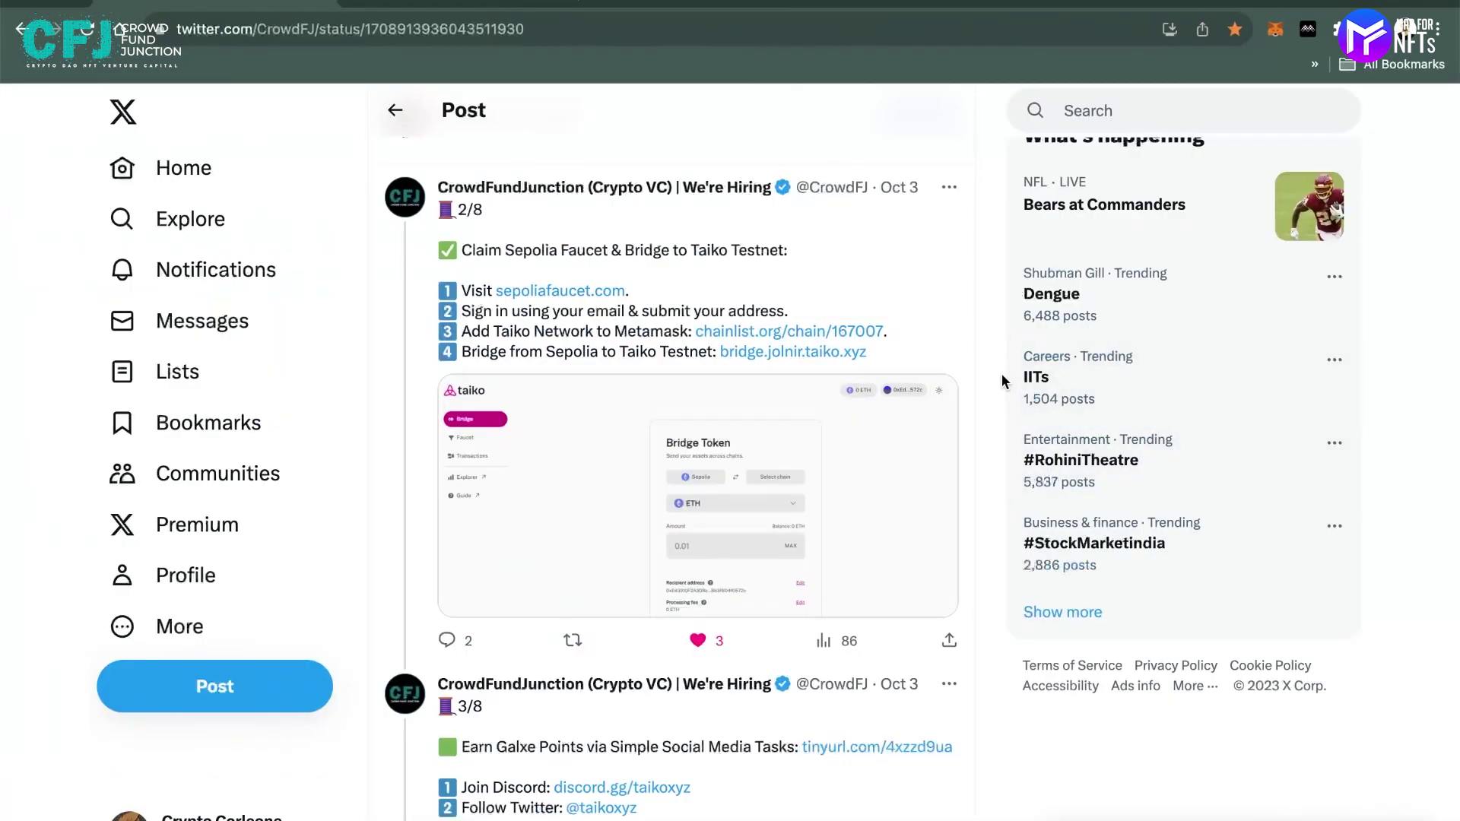
{"action": "left_click", "coordinate": [776, 338]}
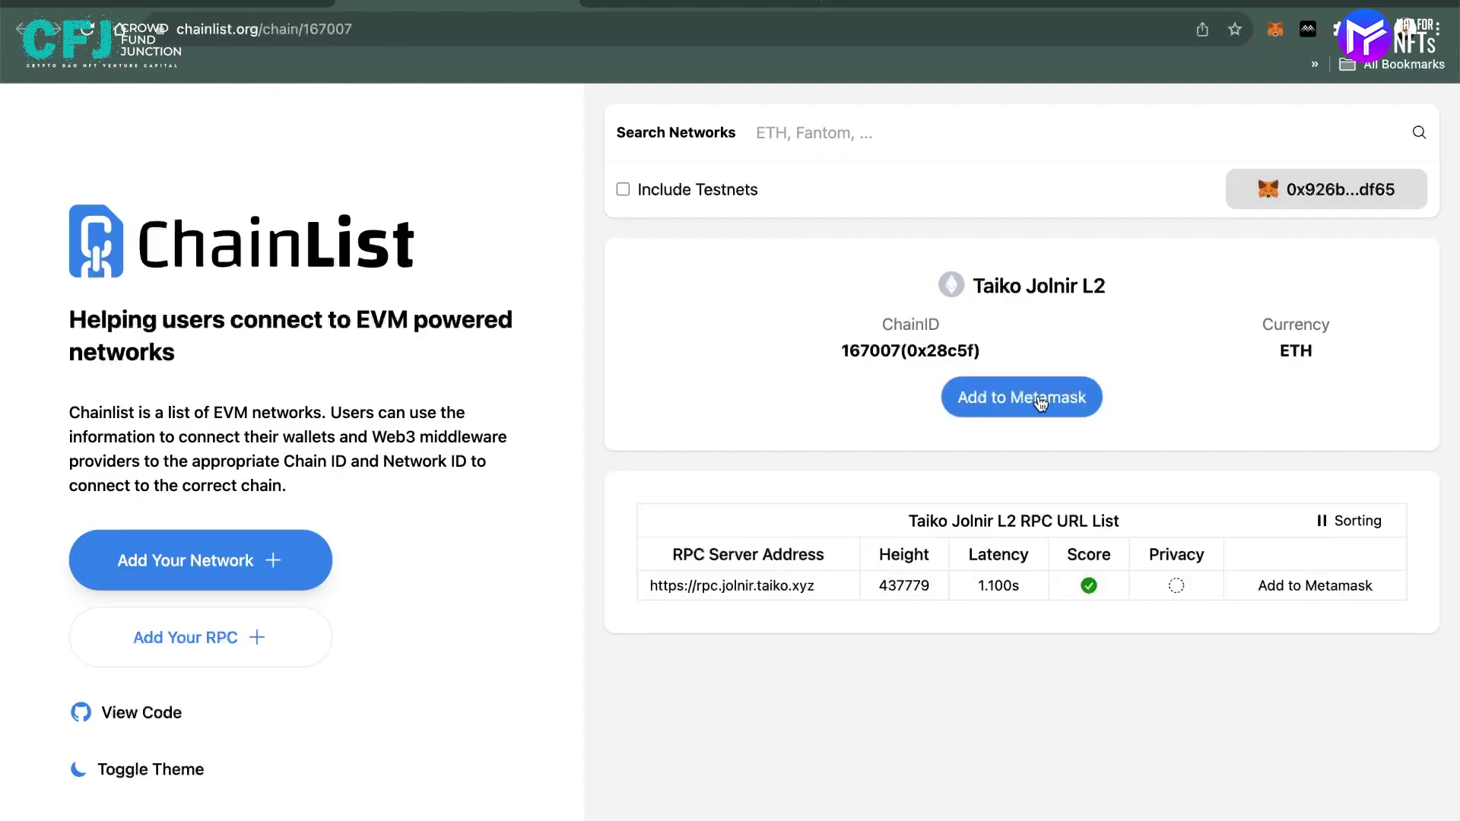
{"action": "left_click", "coordinate": [1038, 403]}
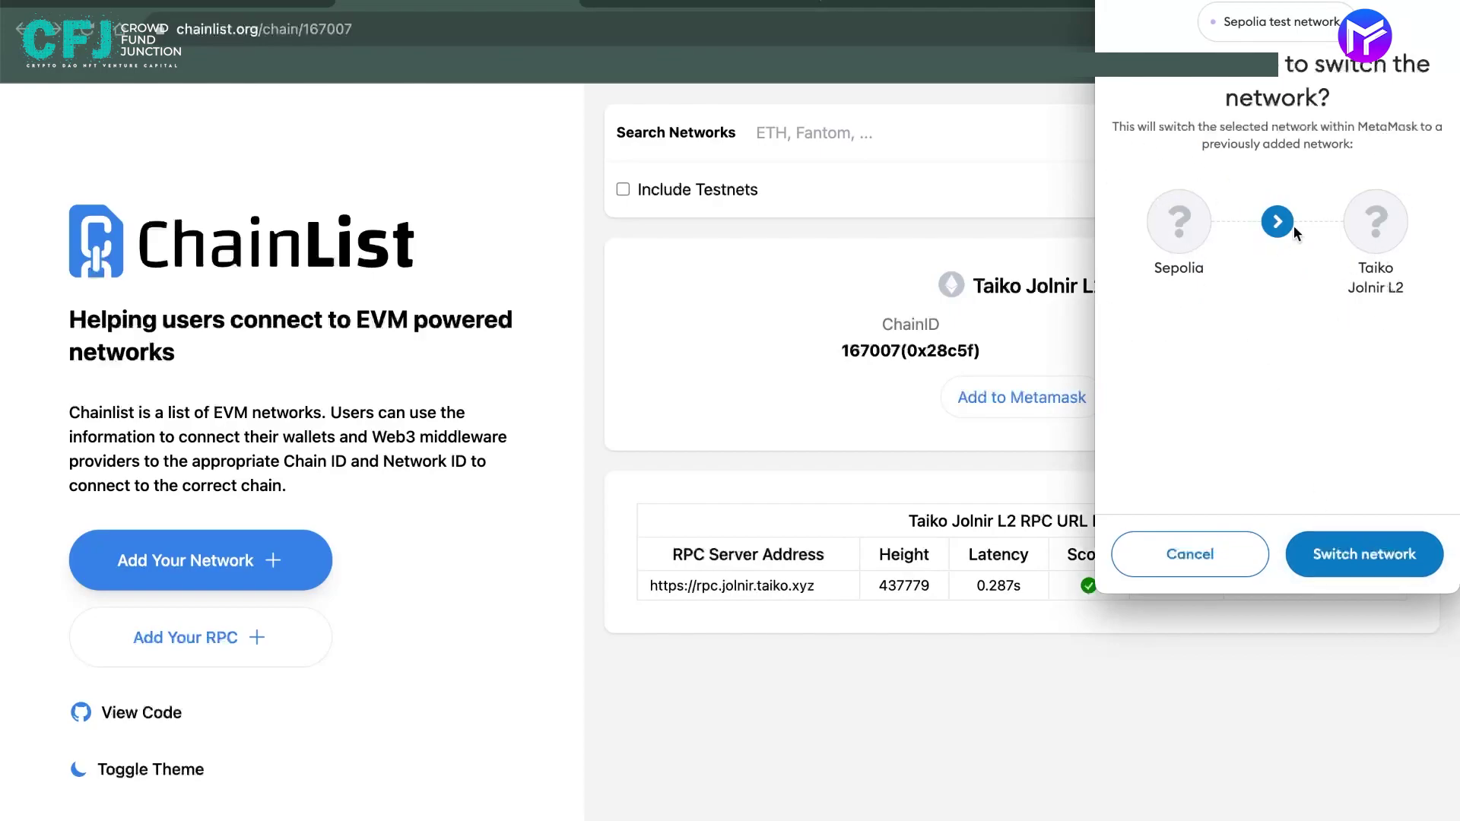
{"action": "left_click", "coordinate": [1354, 554]}
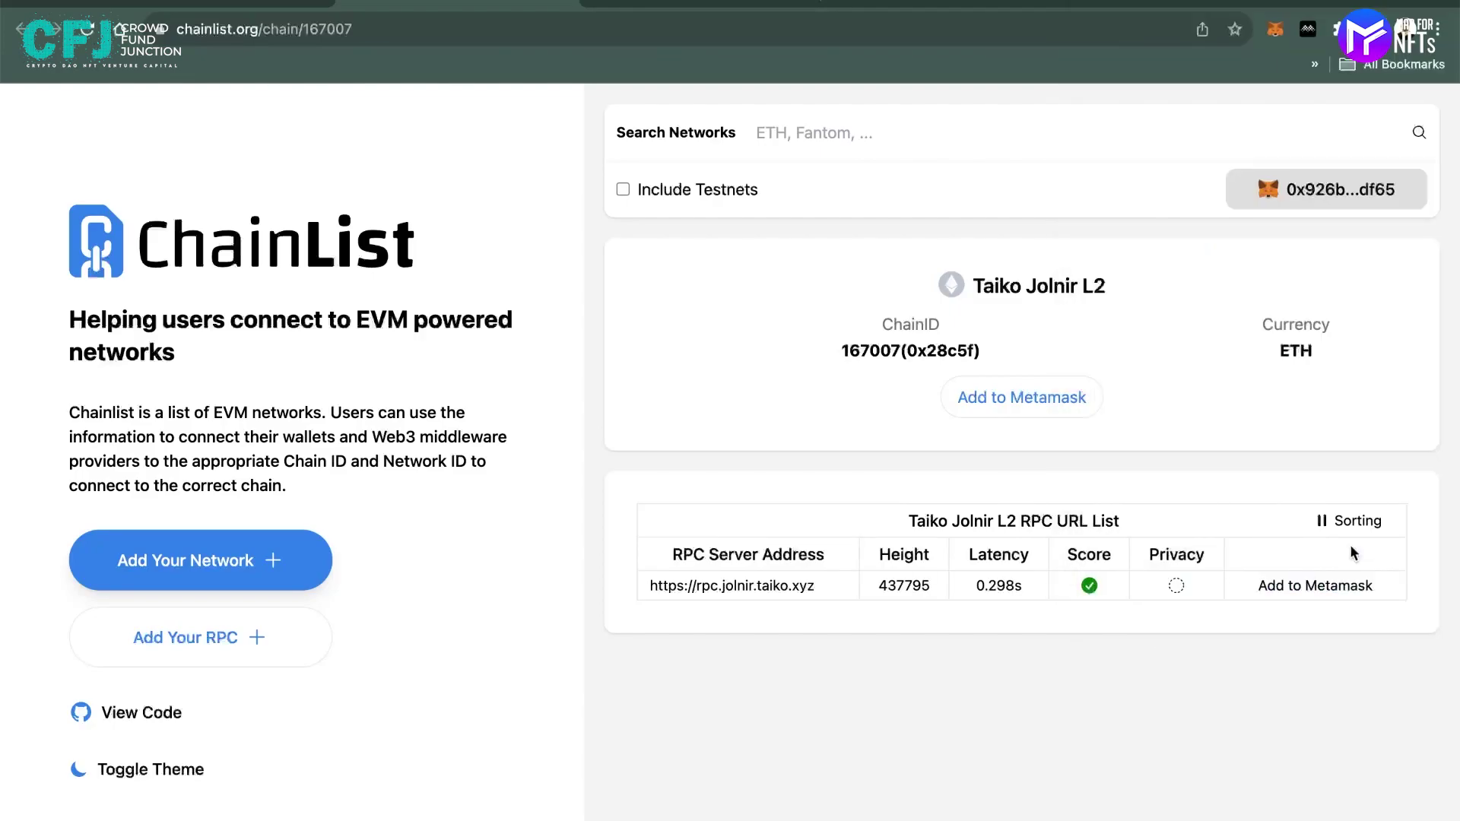
{"action": "left_click", "coordinate": [1278, 31]}
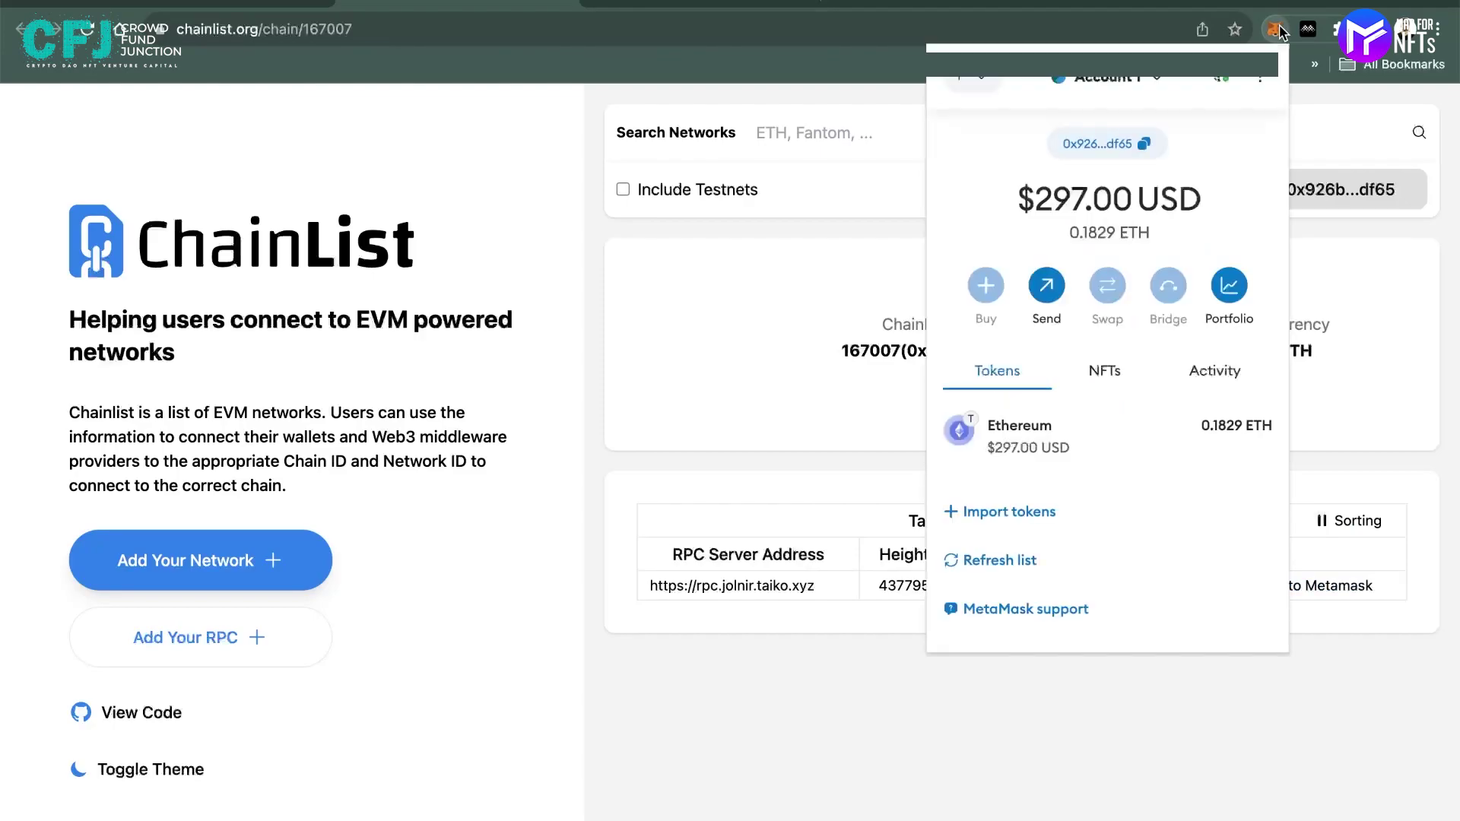
Switch MetaMask to Account 2 on the Sepolia network
{"action": "left_click", "coordinate": [1128, 85]}
{"action": "left_click", "coordinate": [1088, 341]}
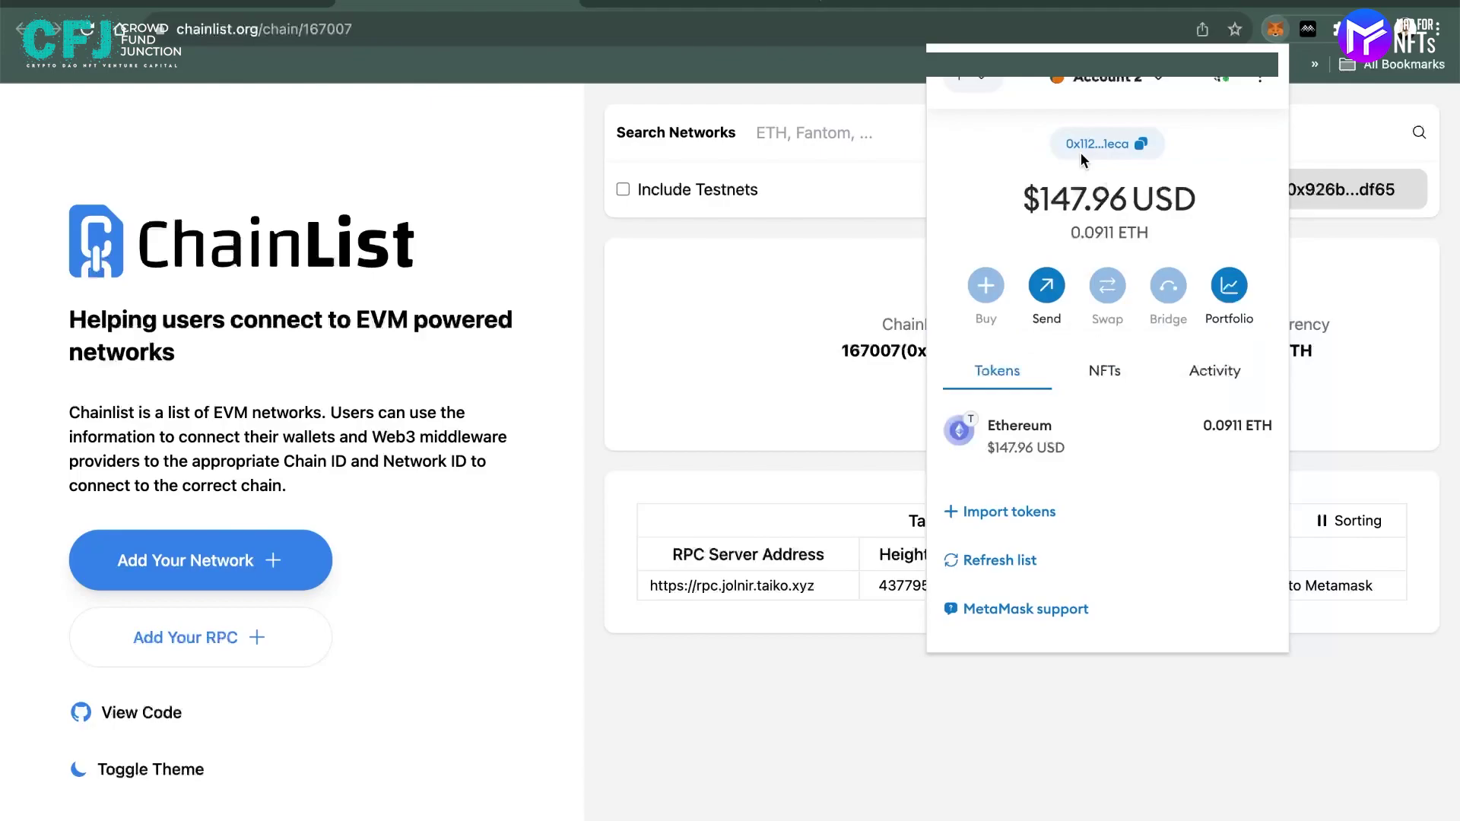
{"action": "left_click", "coordinate": [977, 89]}
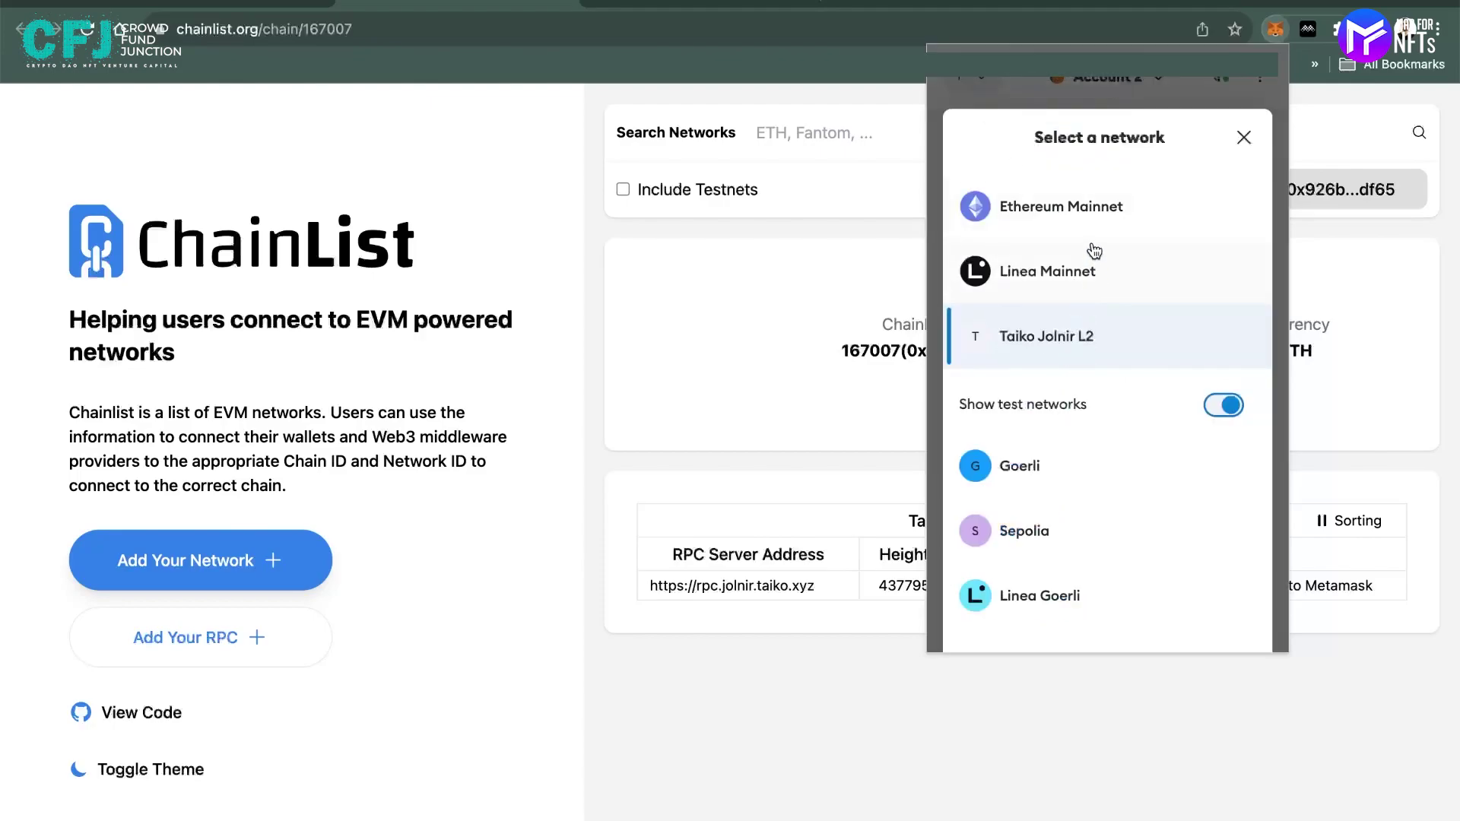
{"action": "left_click", "coordinate": [1023, 91]}
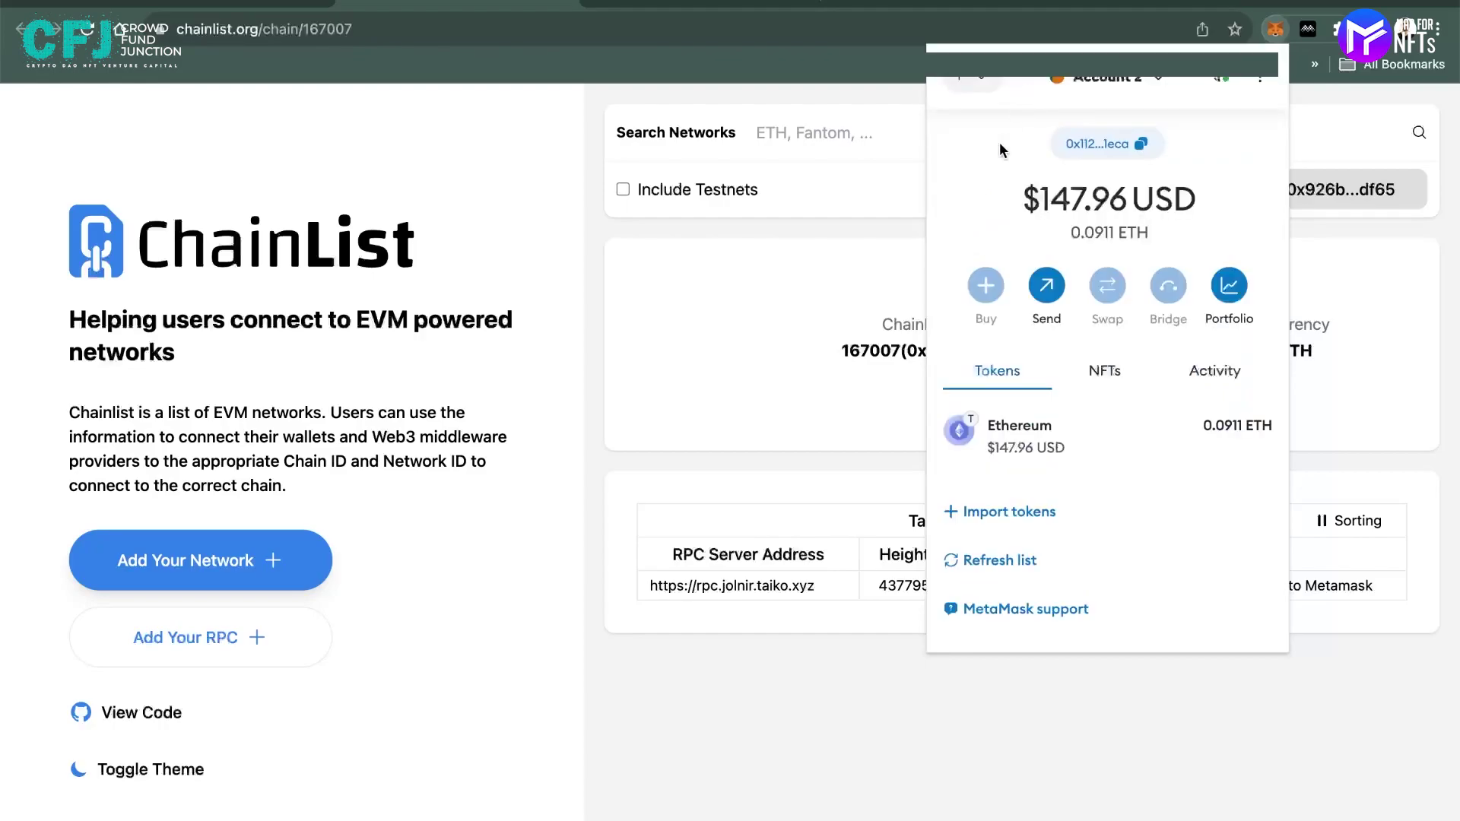
{"action": "left_click", "coordinate": [978, 89]}
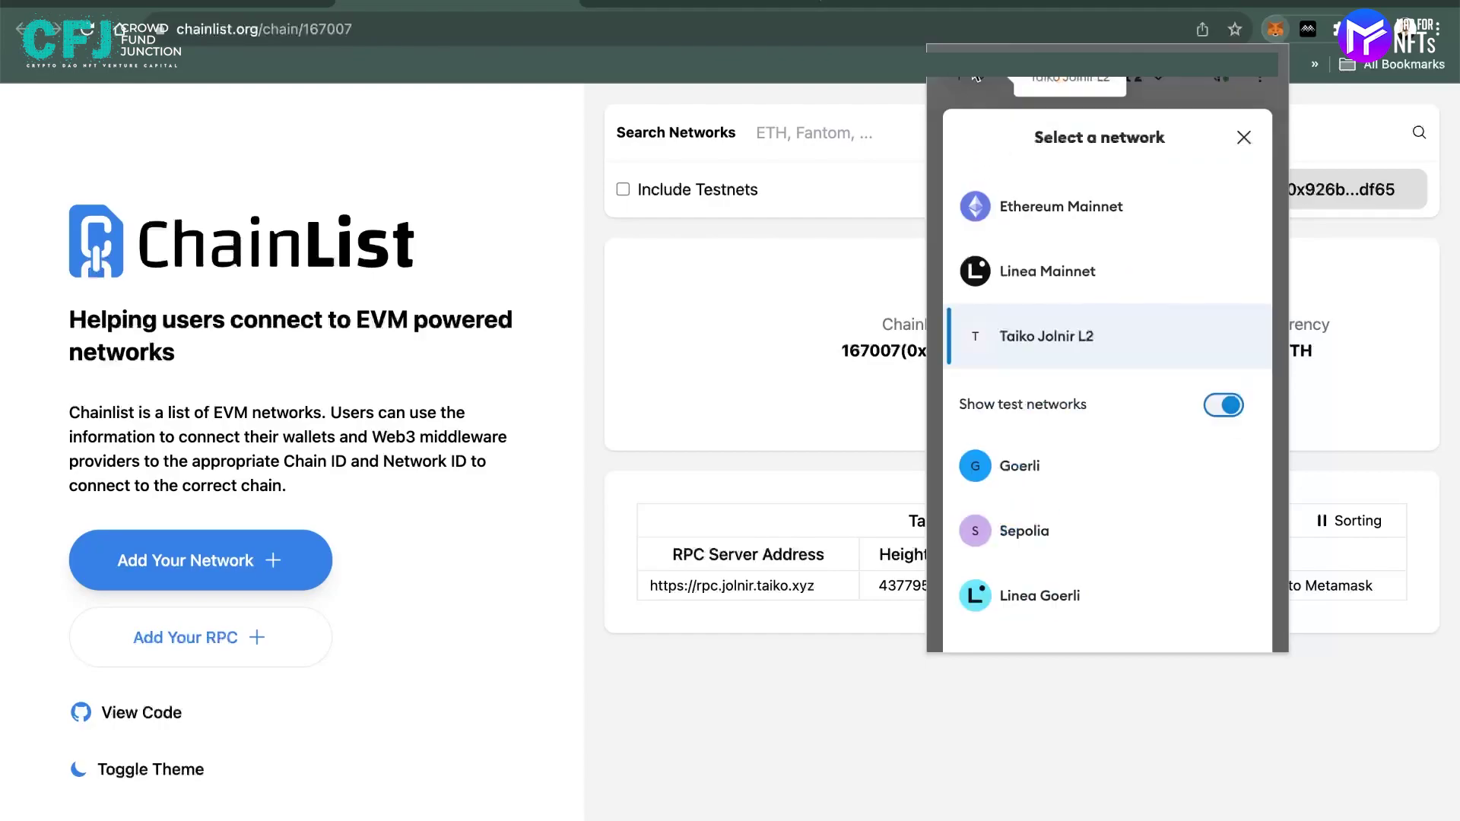
{"action": "left_click", "coordinate": [1024, 532]}
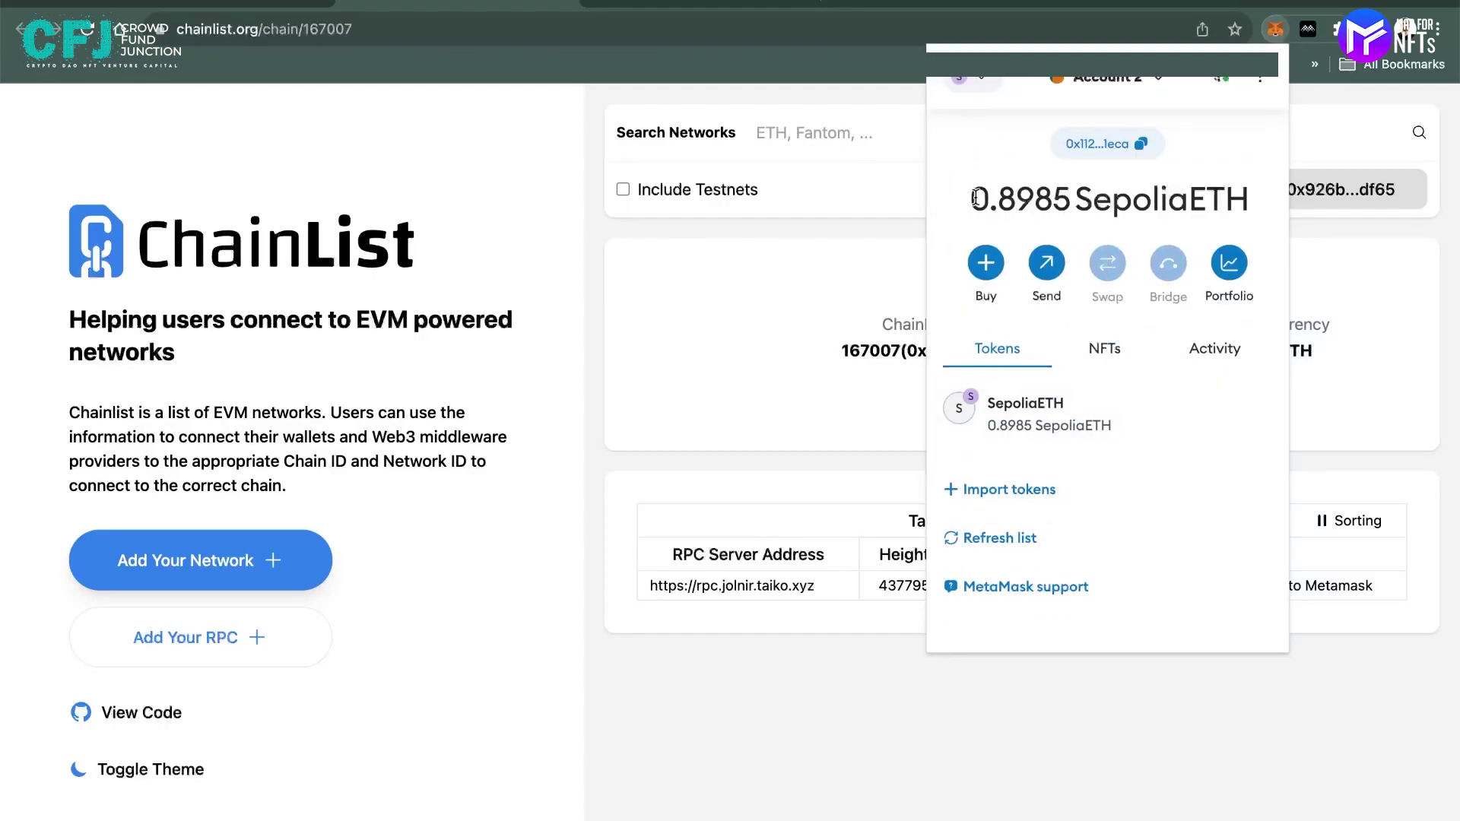
Check the 0.8985 SepoliaETH balance and Oct 6 0.5 SepoliaETH receipt, then close MetaMask
{"action": "left_click_drag", "start_coordinate": [974, 198], "coordinate": [1054, 200]}
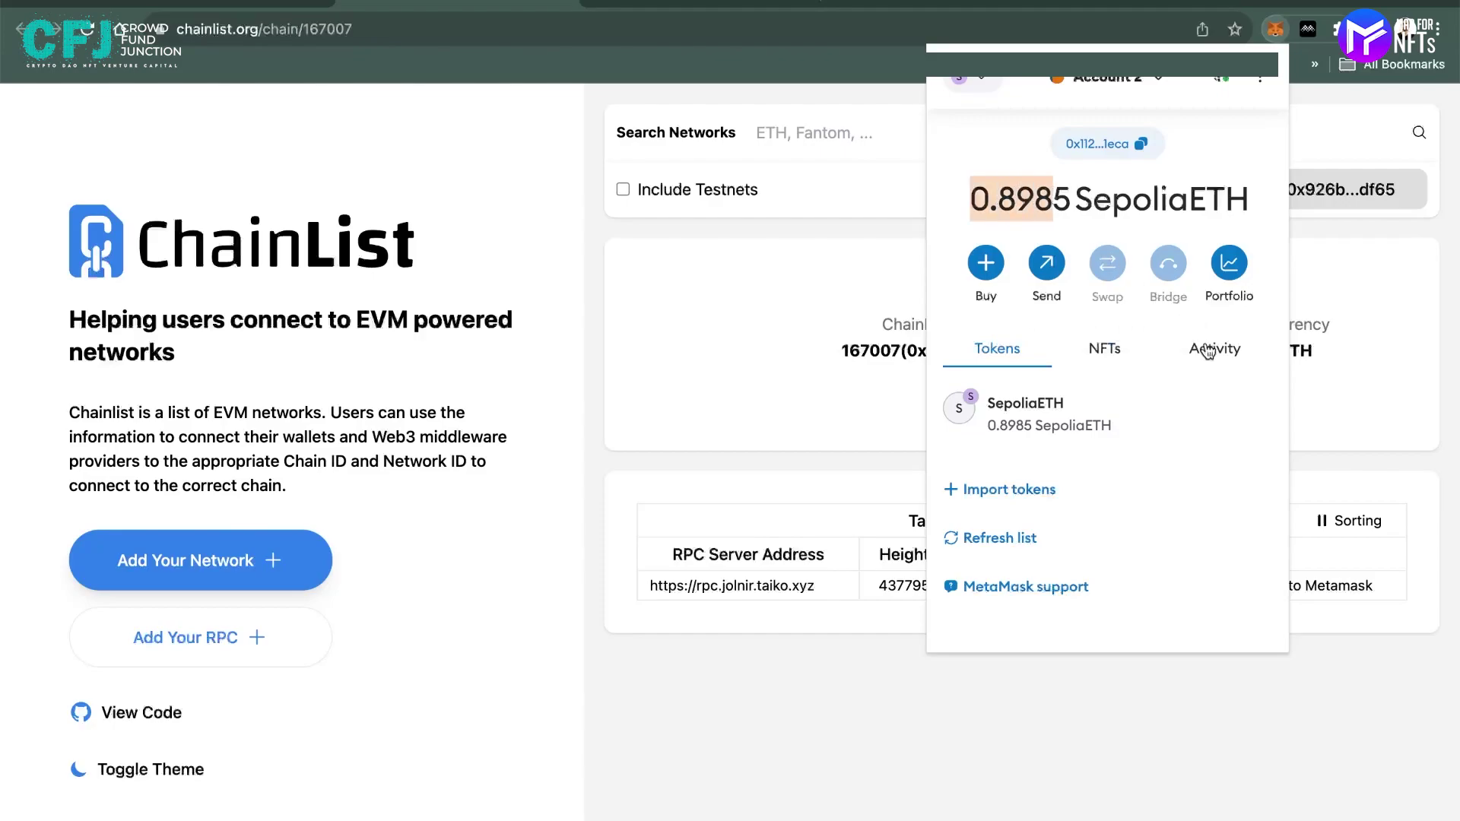
{"action": "left_click", "coordinate": [1209, 350]}
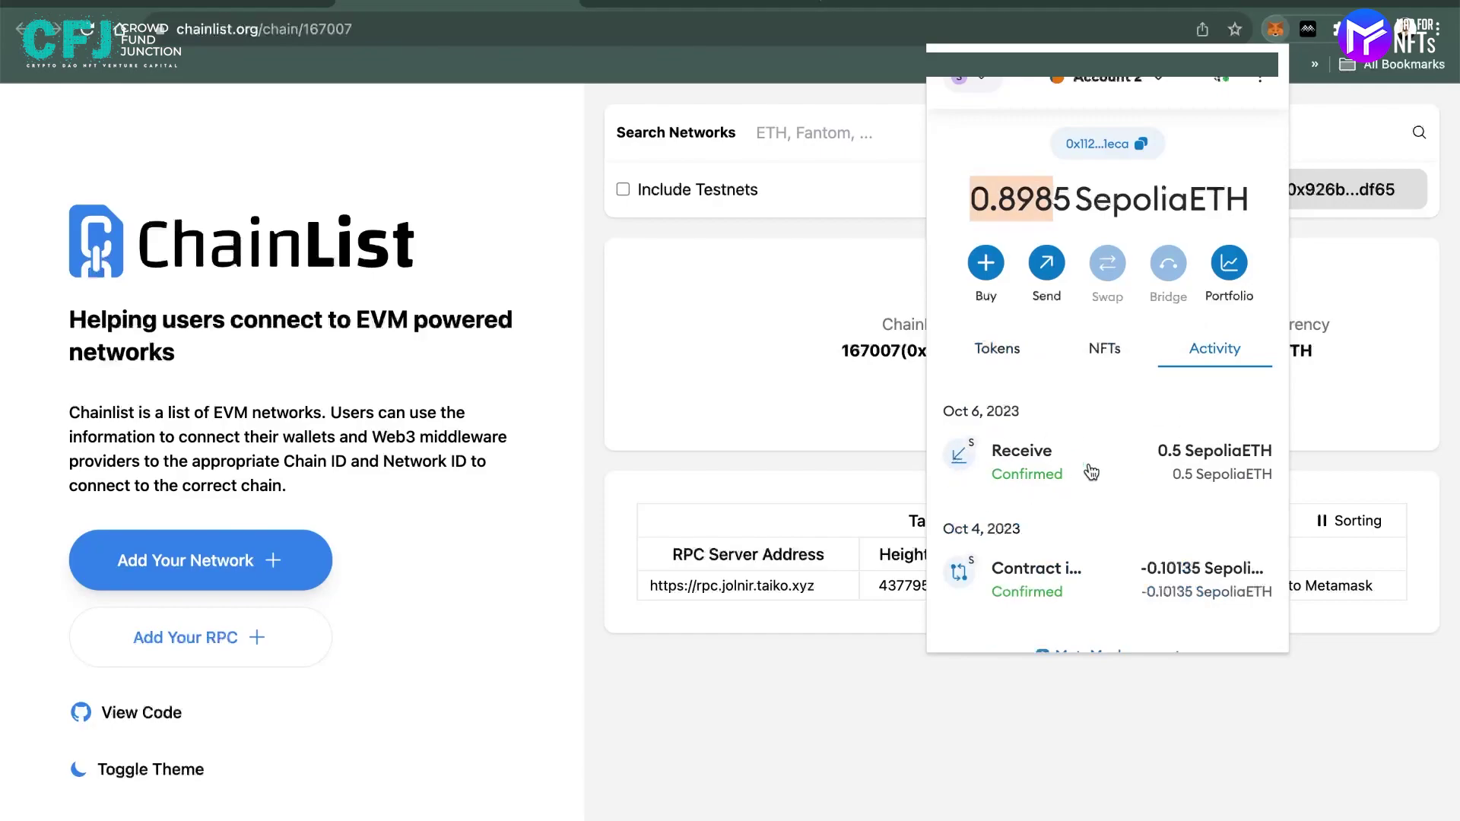
{"action": "left_click", "coordinate": [1011, 184]}
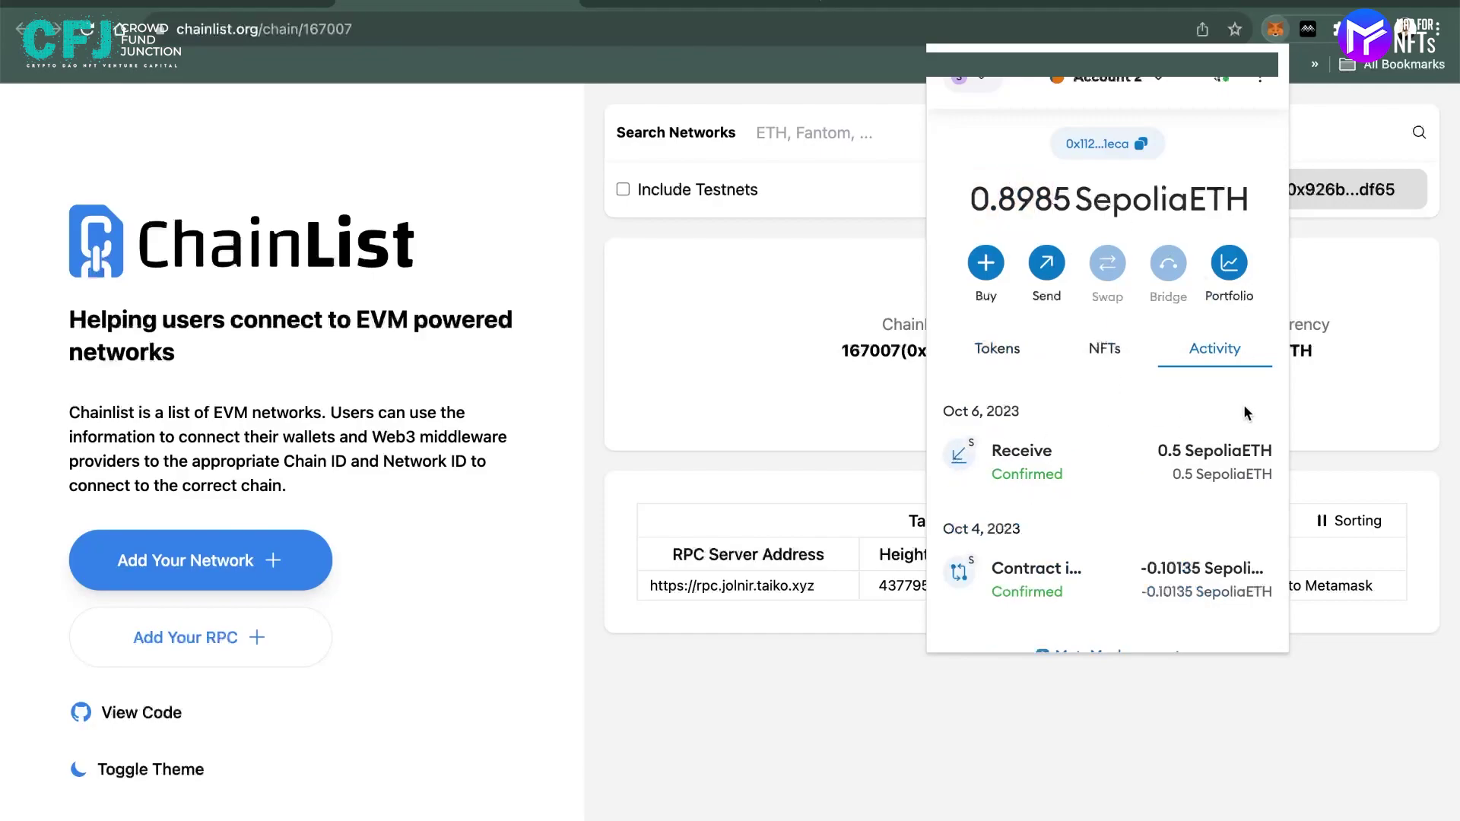
{"action": "left_click_drag", "start_coordinate": [980, 411], "coordinate": [944, 413]}
{"action": "left_click", "coordinate": [787, 308]}
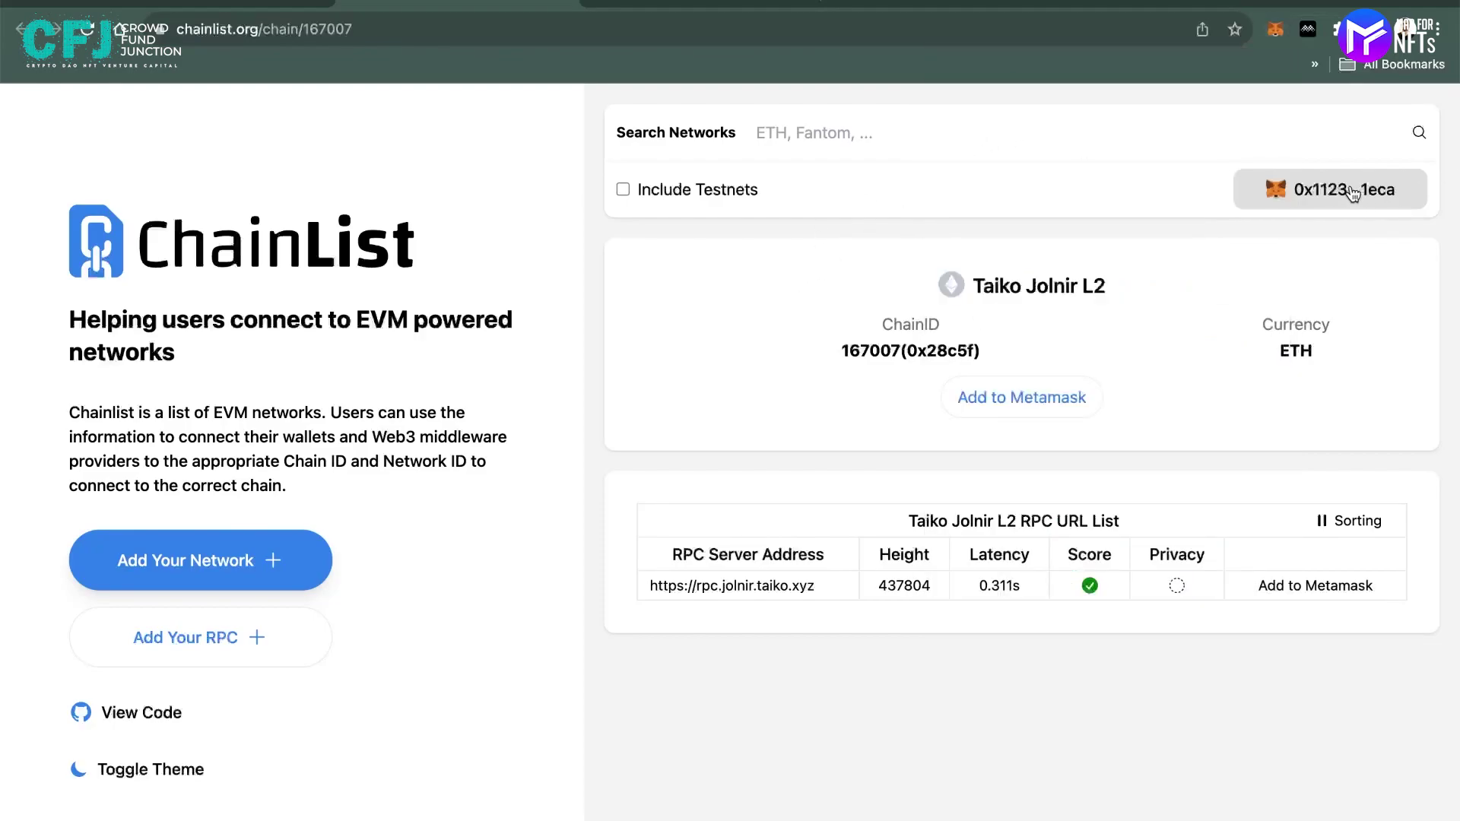
Open the bridge.jolnir.taiko.xyz link from the tutorial post in a new tab
{"action": "left_click", "coordinate": [280, 6]}
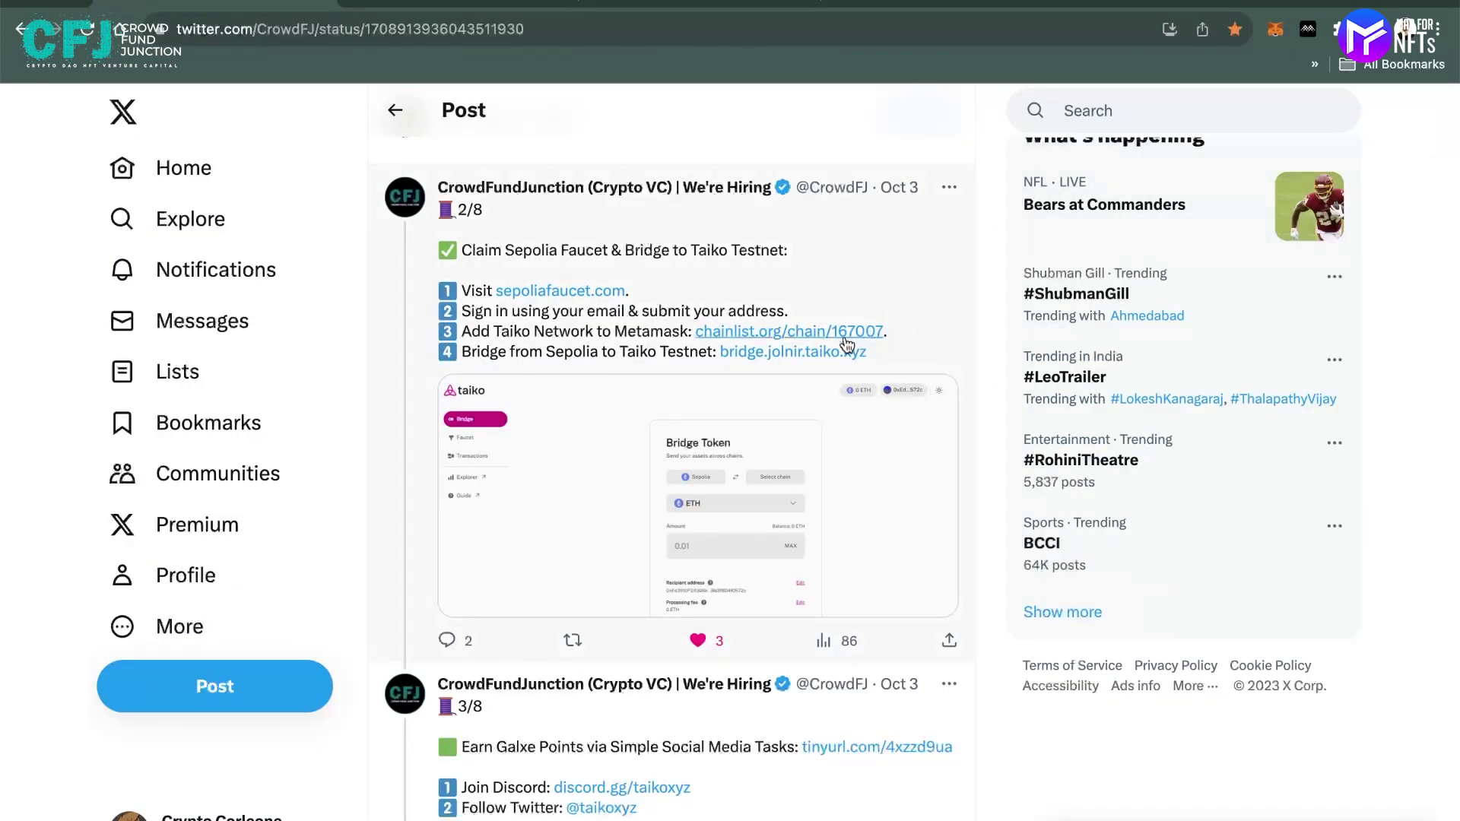
{"action": "left_click", "coordinate": [796, 362]}
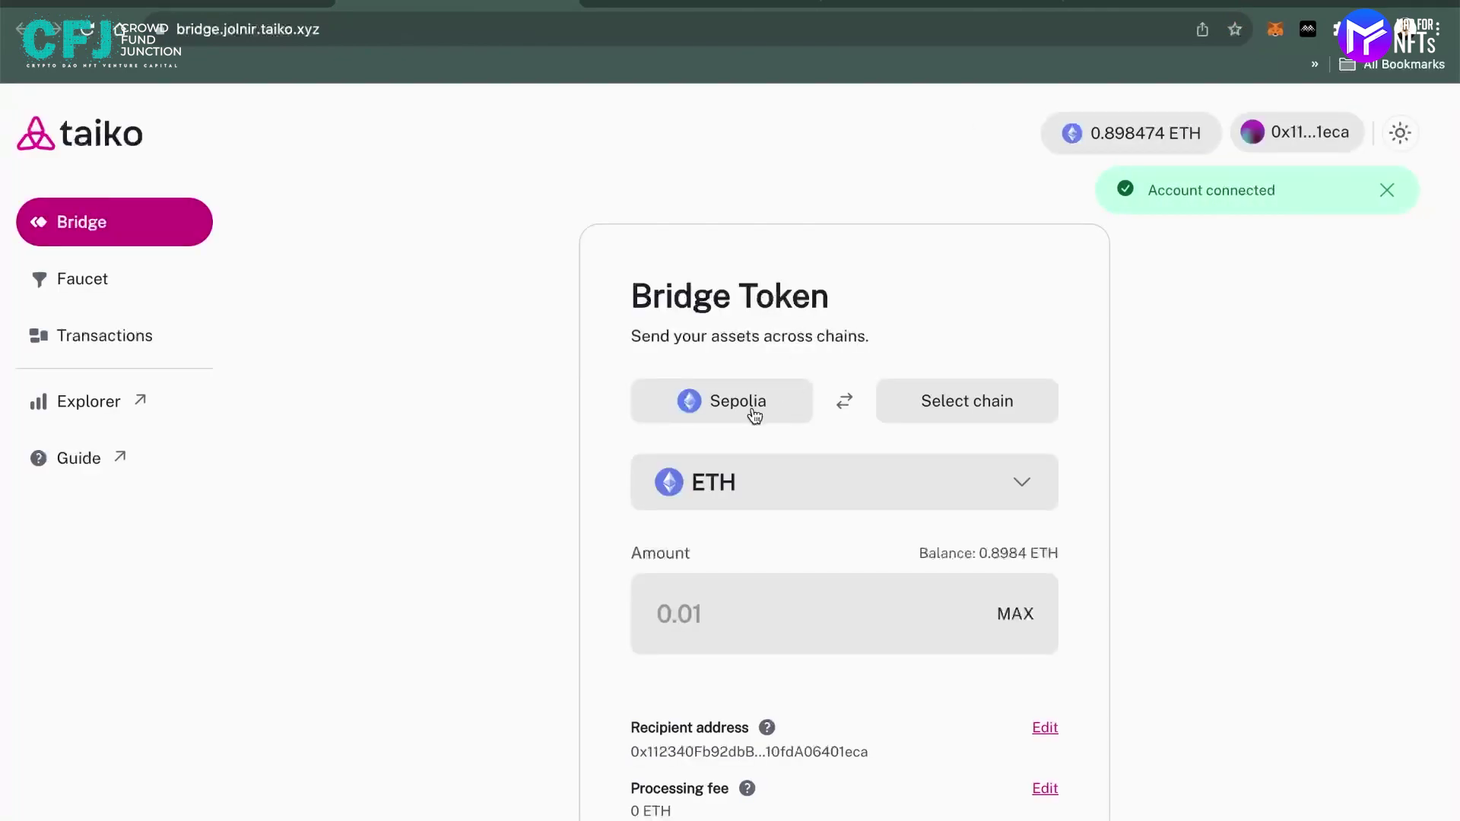
{"action": "left_click", "coordinate": [263, 9]}
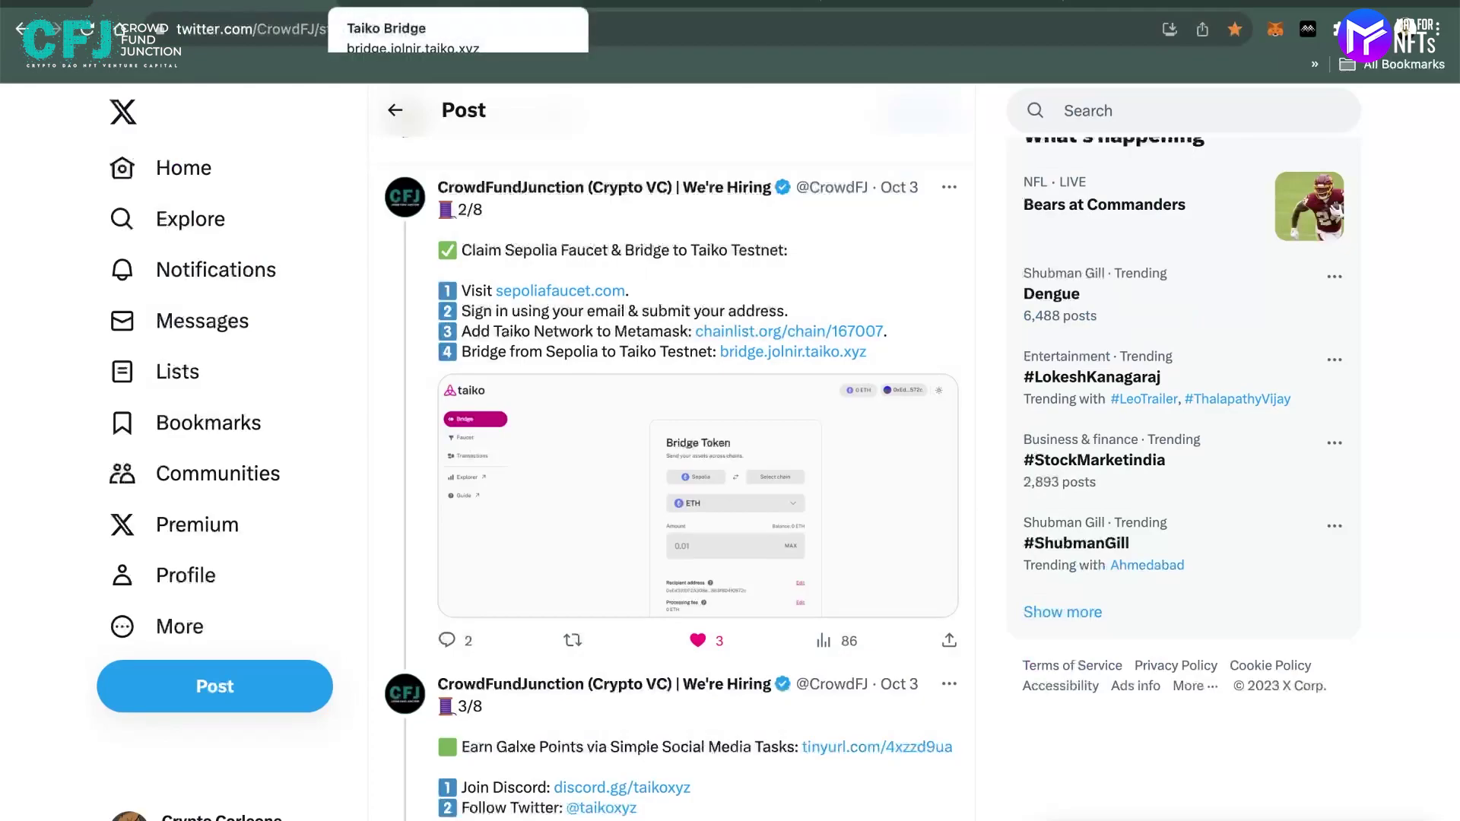
{"action": "left_click", "coordinate": [456, 6]}
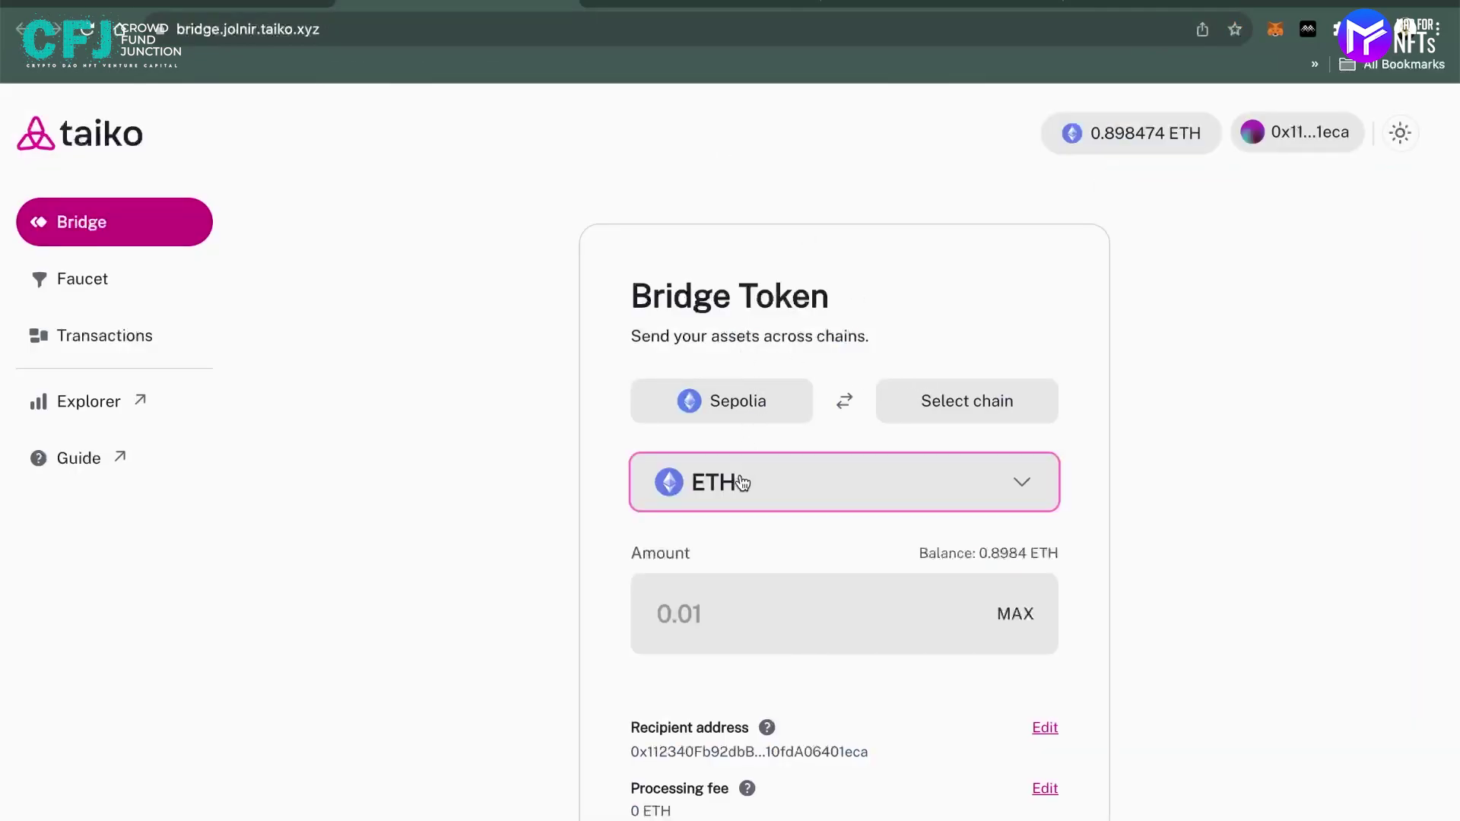
Enter 0.3 ETH and choose Jolnir as the destination chain, showing a 0.00135 ETH fee
{"action": "left_click", "coordinate": [715, 615]}
{"action": "type", "text": "0.3"}
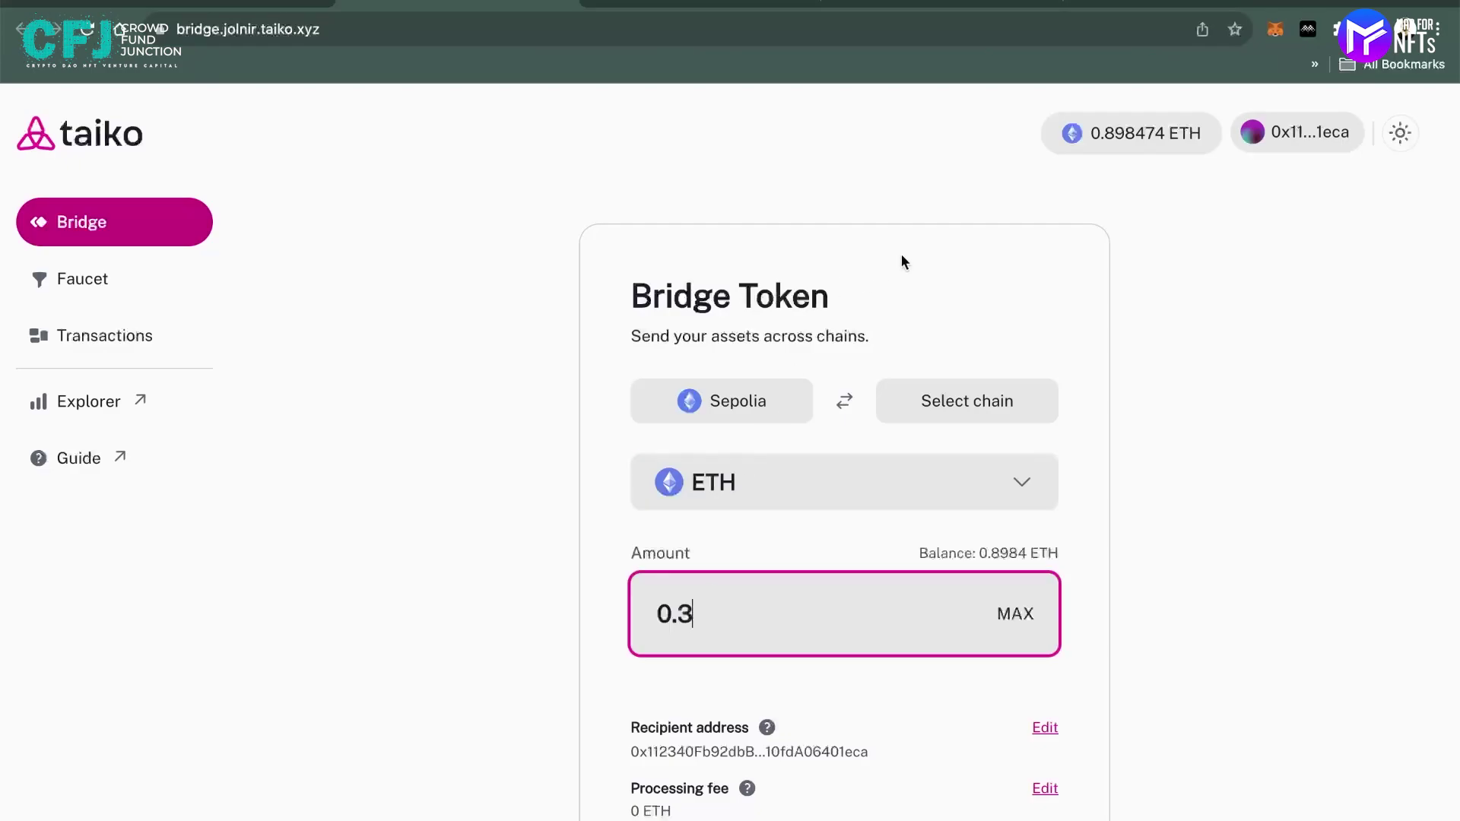
{"action": "left_click", "coordinate": [973, 391]}
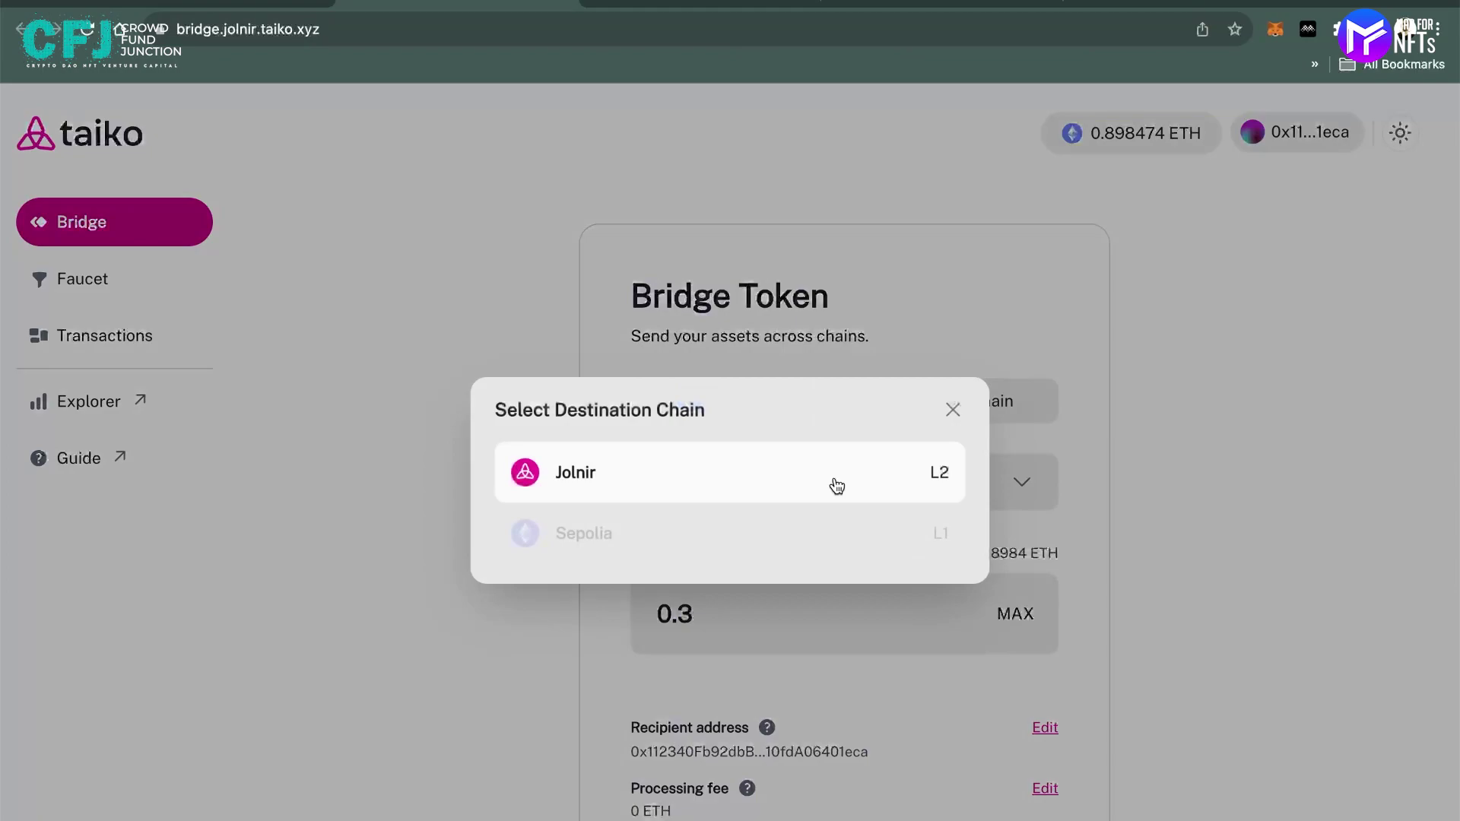
{"action": "left_click", "coordinate": [835, 486]}
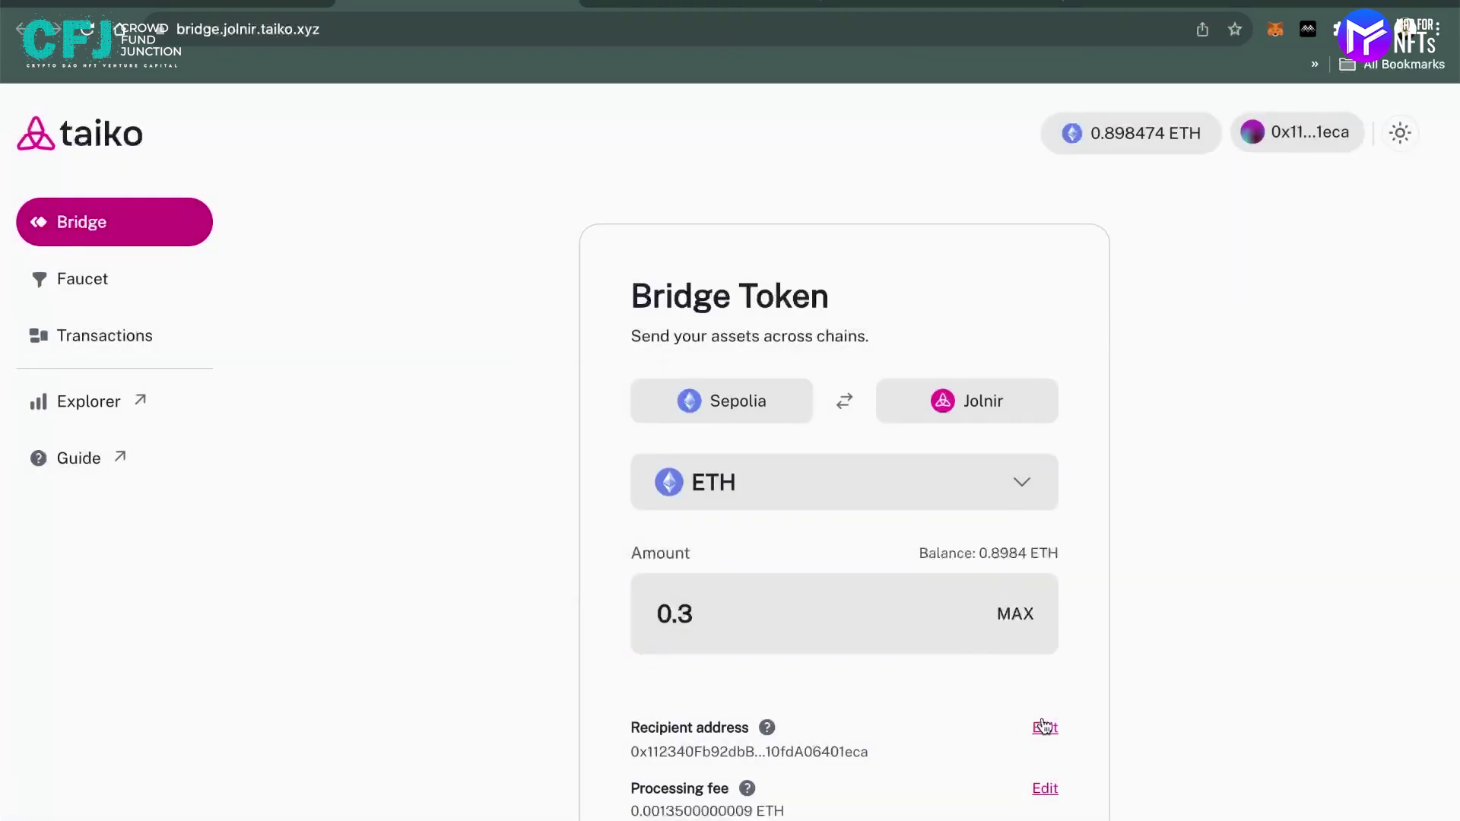
{"action": "scroll", "coordinate": [906, 681], "scroll_direction": "down", "scroll_amount": 2}
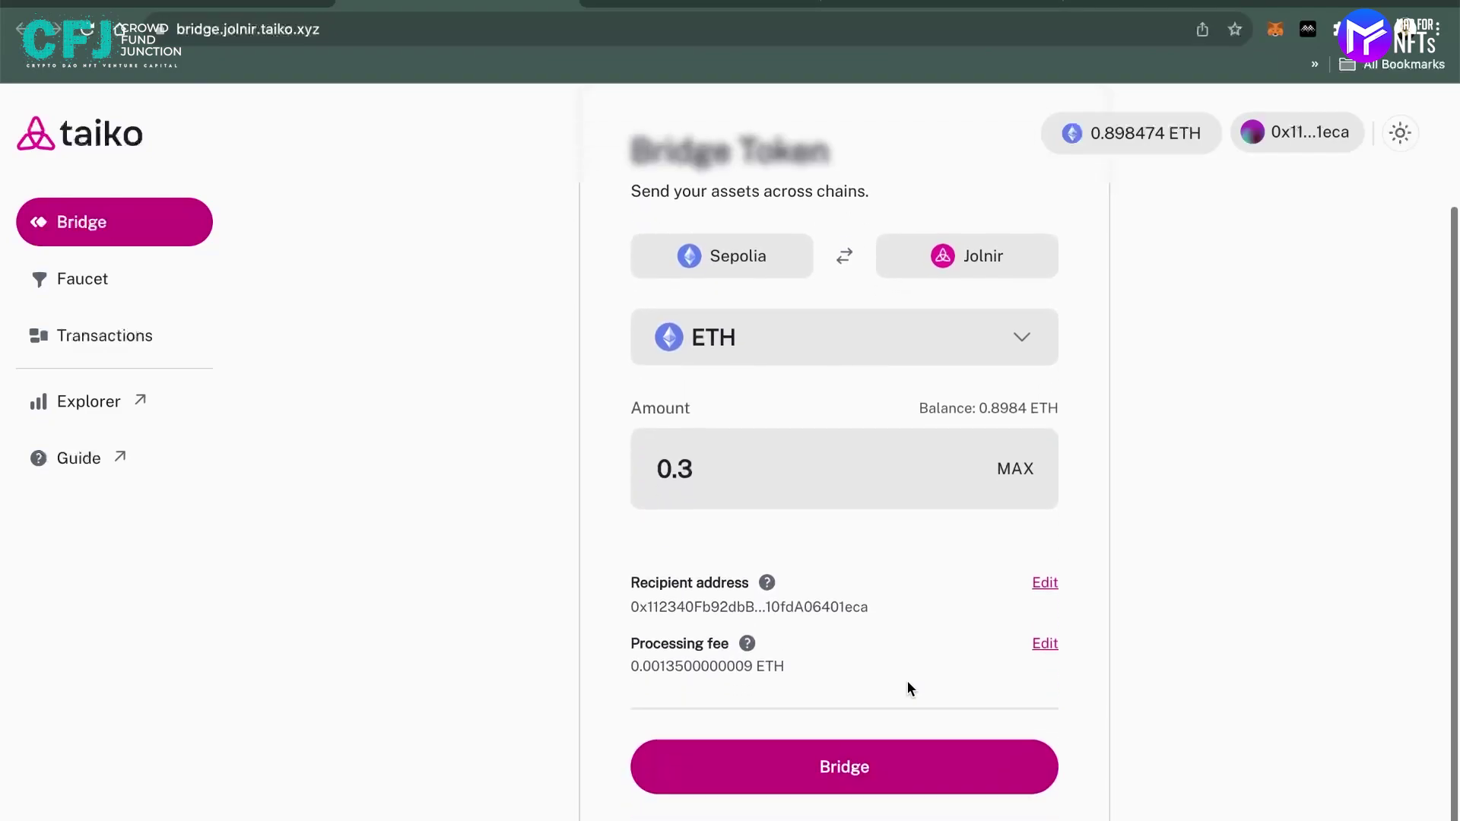
Bridge 0.3 ETH with MetaMask approval and check it pending on Sepolia Etherscan
{"action": "left_click", "coordinate": [811, 764]}
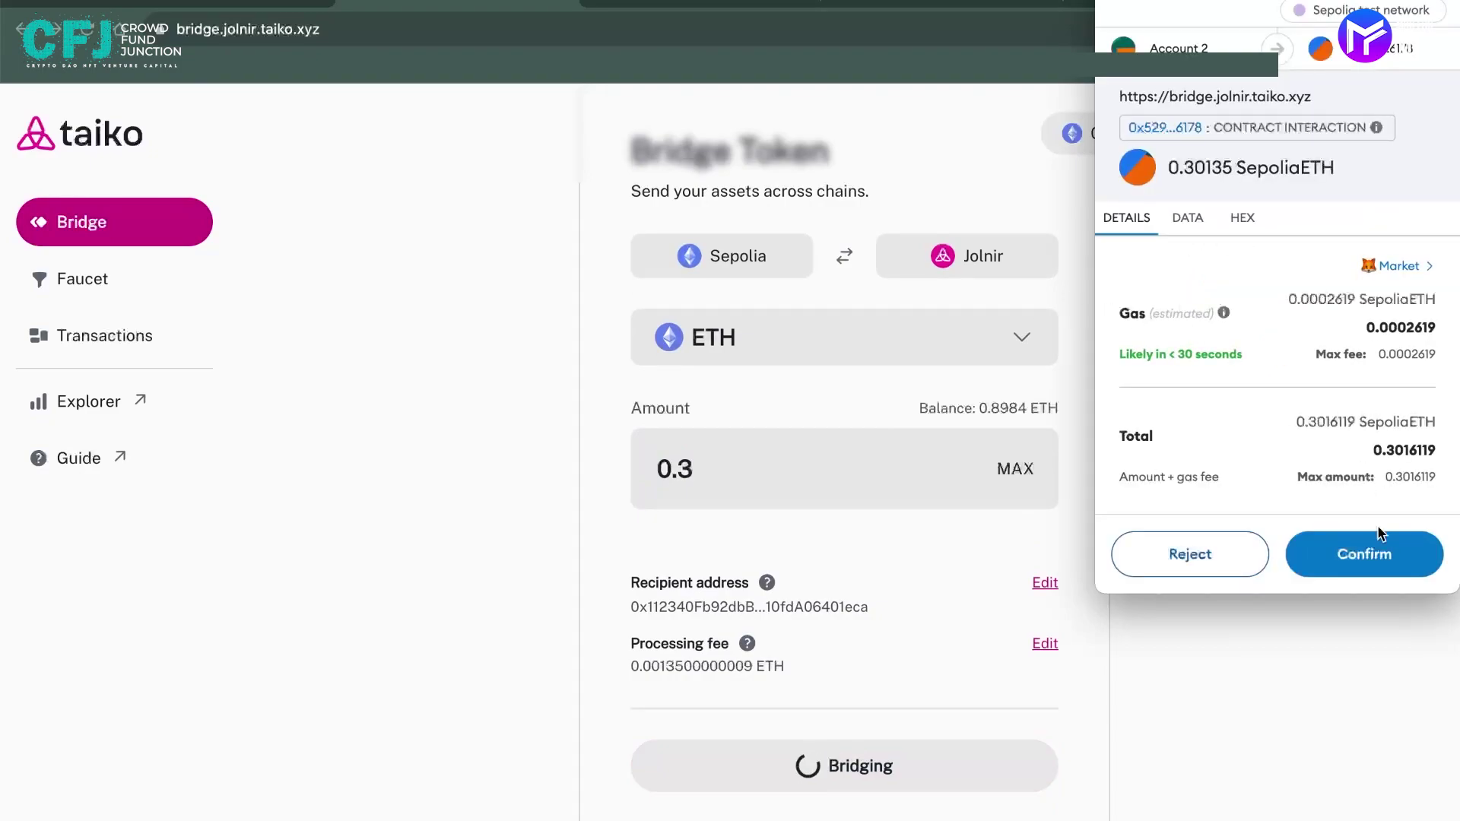
{"action": "left_click", "coordinate": [1378, 552]}
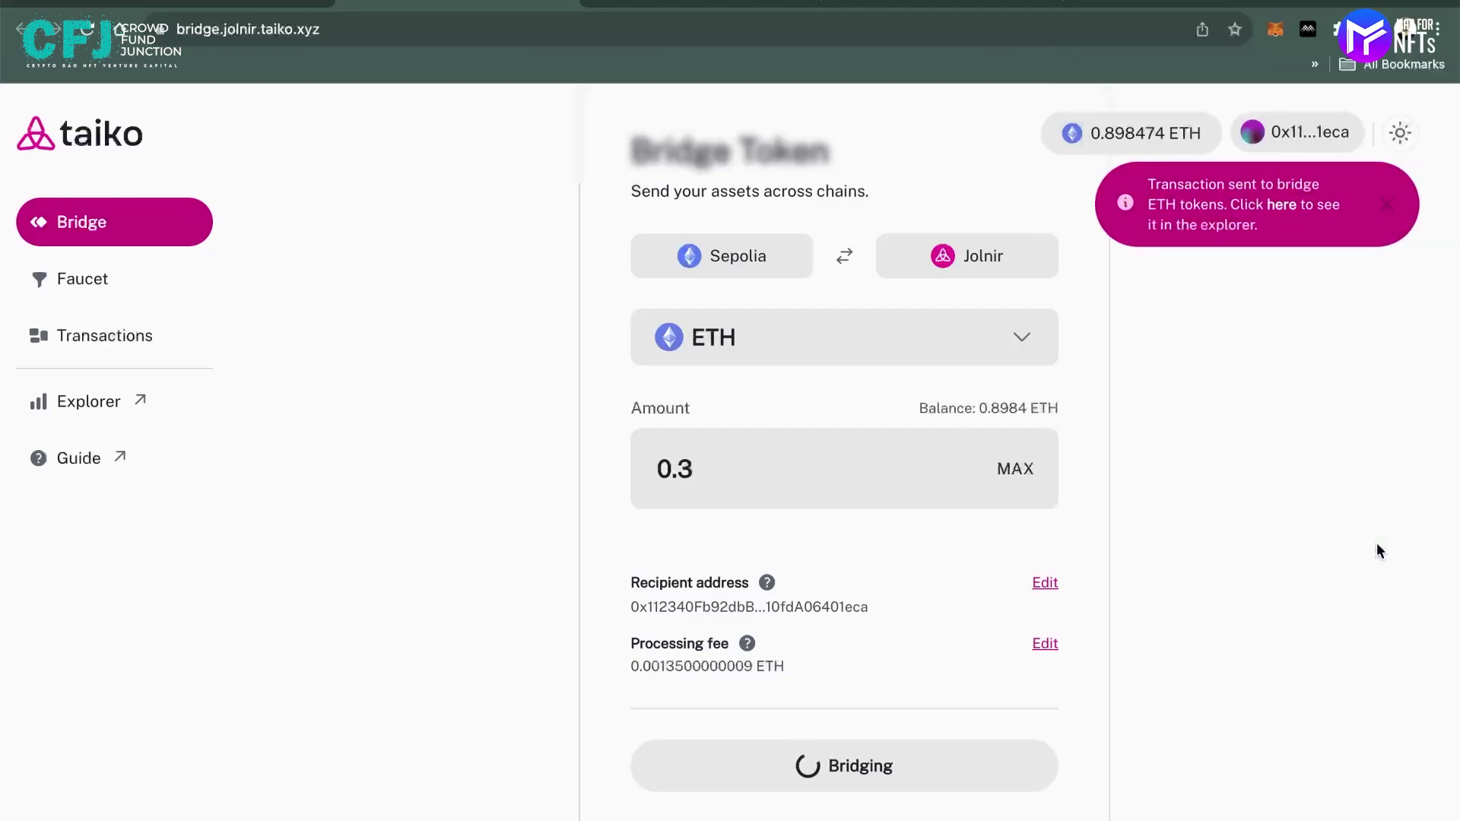
{"action": "left_click", "coordinate": [1291, 206]}
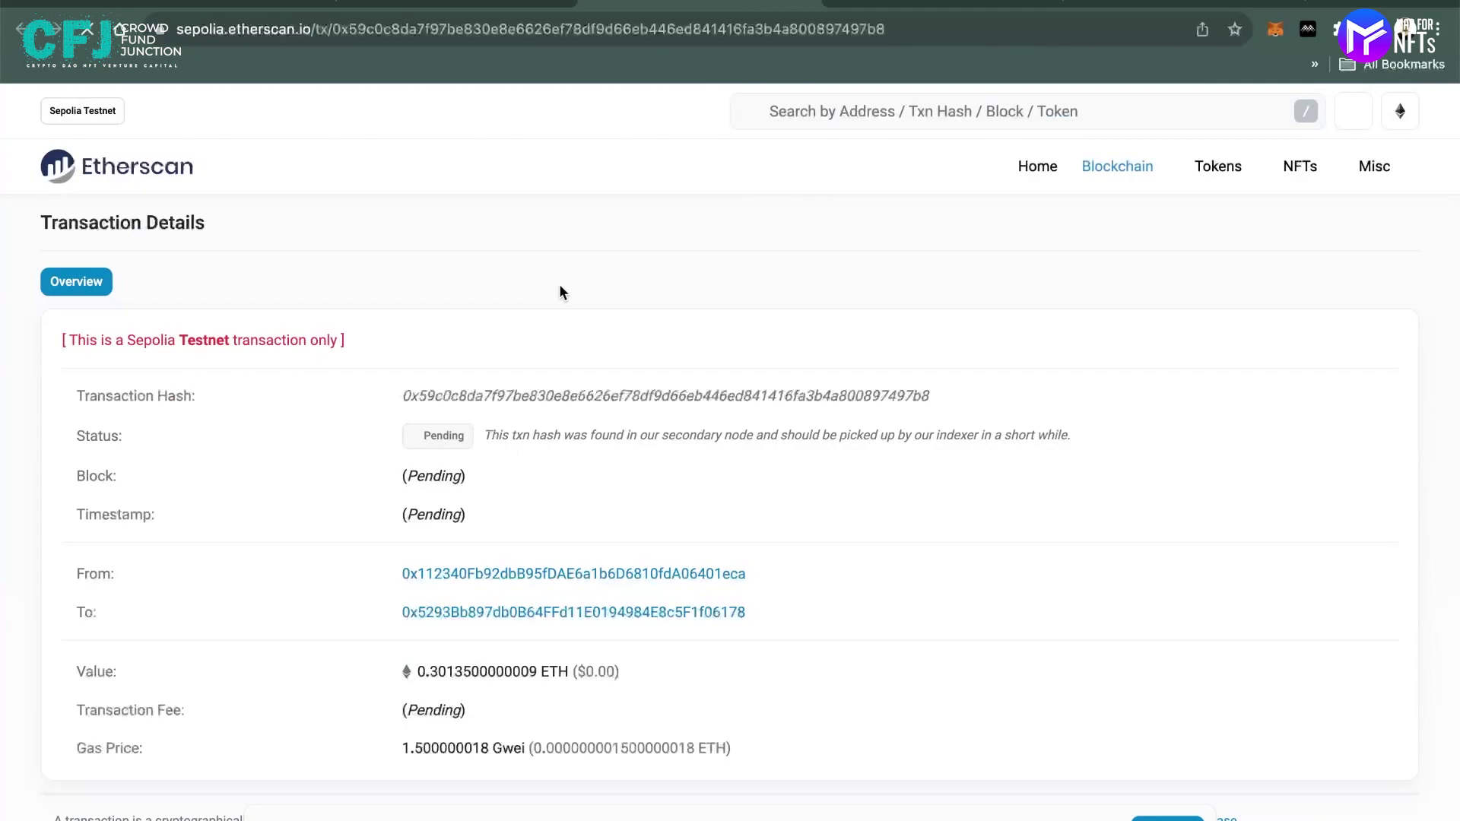
{"action": "left_click_drag", "start_coordinate": [190, 333], "coordinate": [428, 330]}
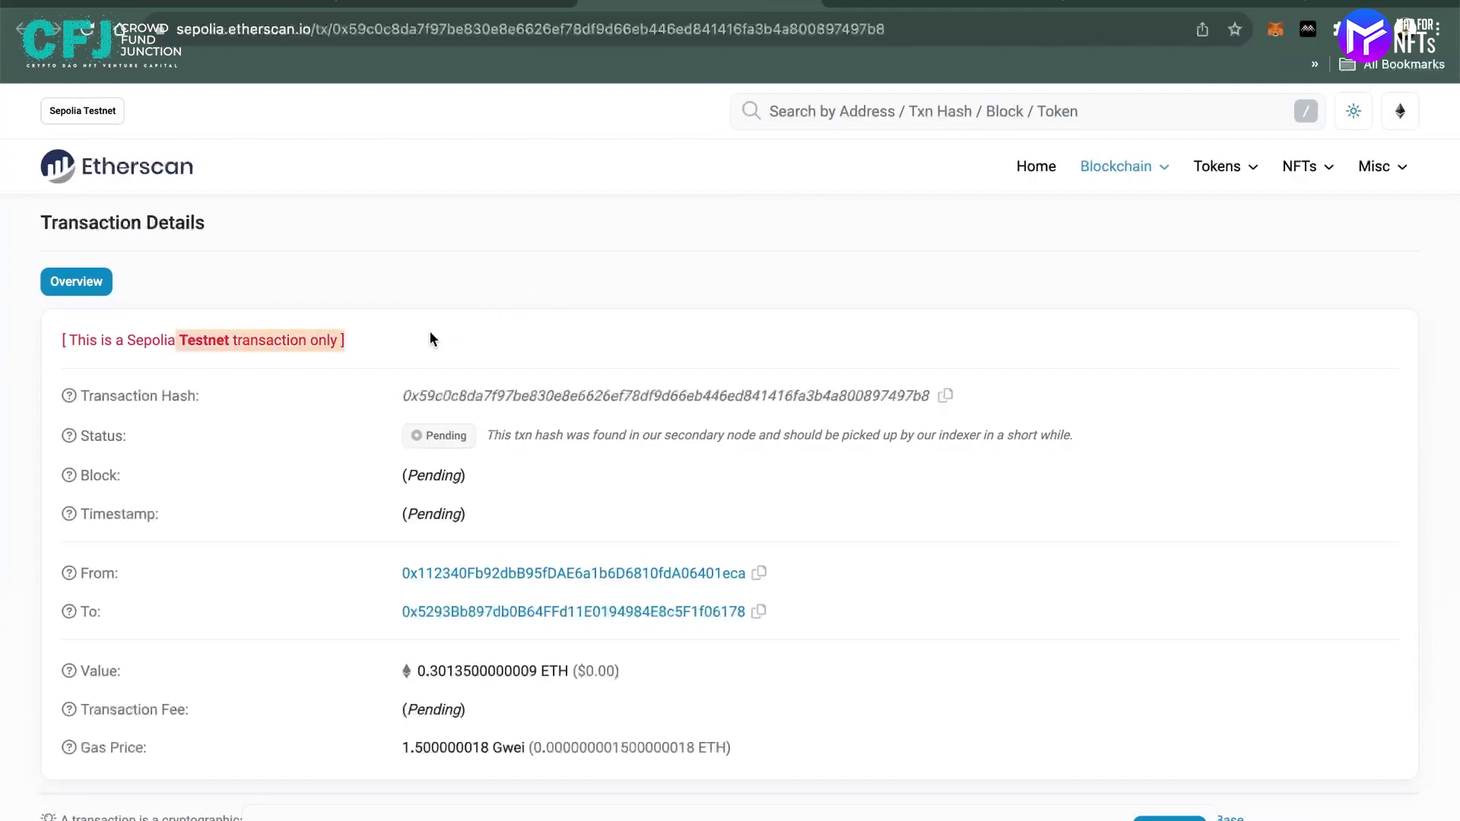
{"action": "left_click", "coordinate": [429, 330]}
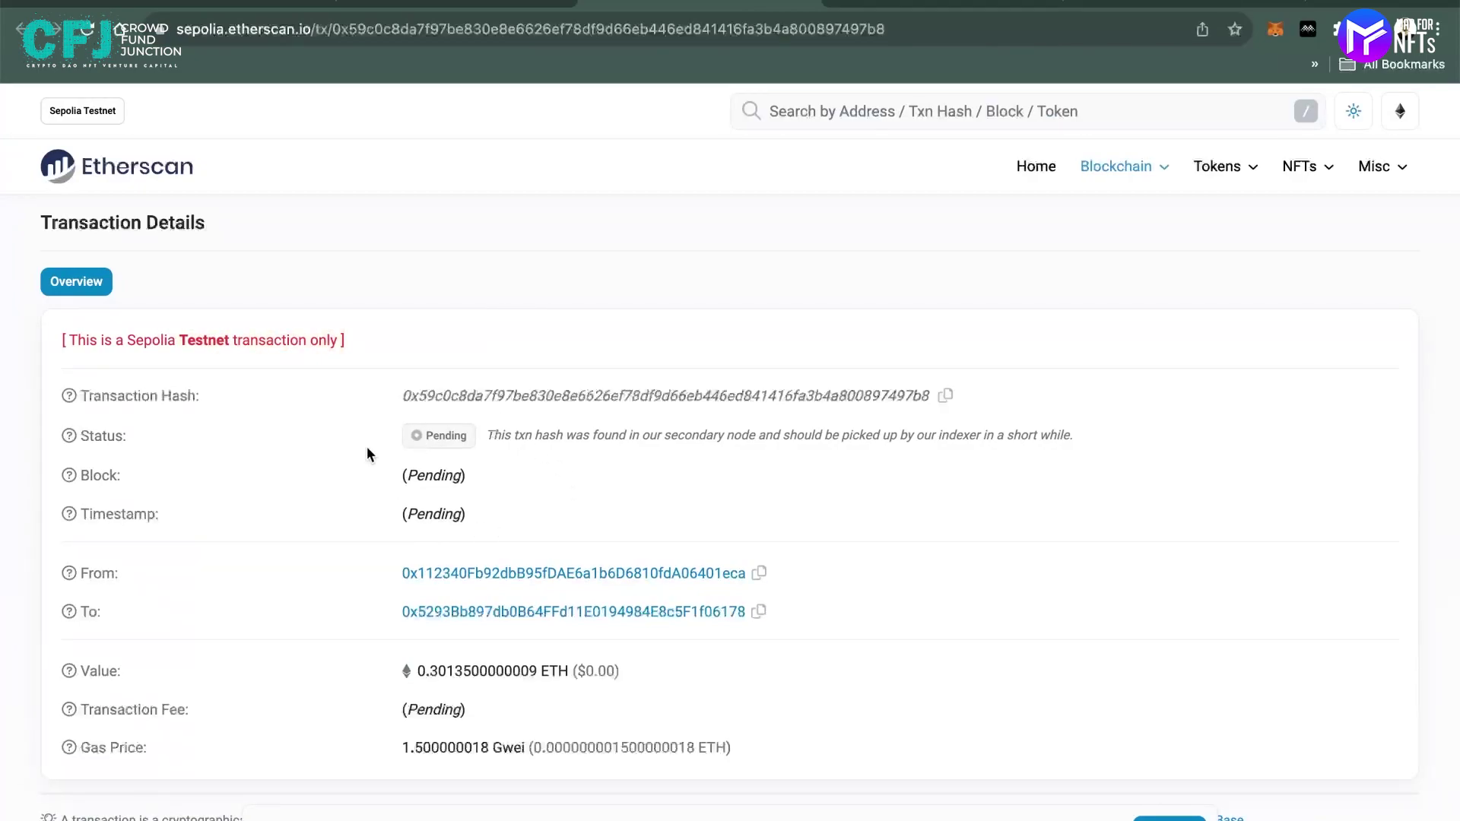
{"action": "left_click", "coordinate": [1093, 13]}
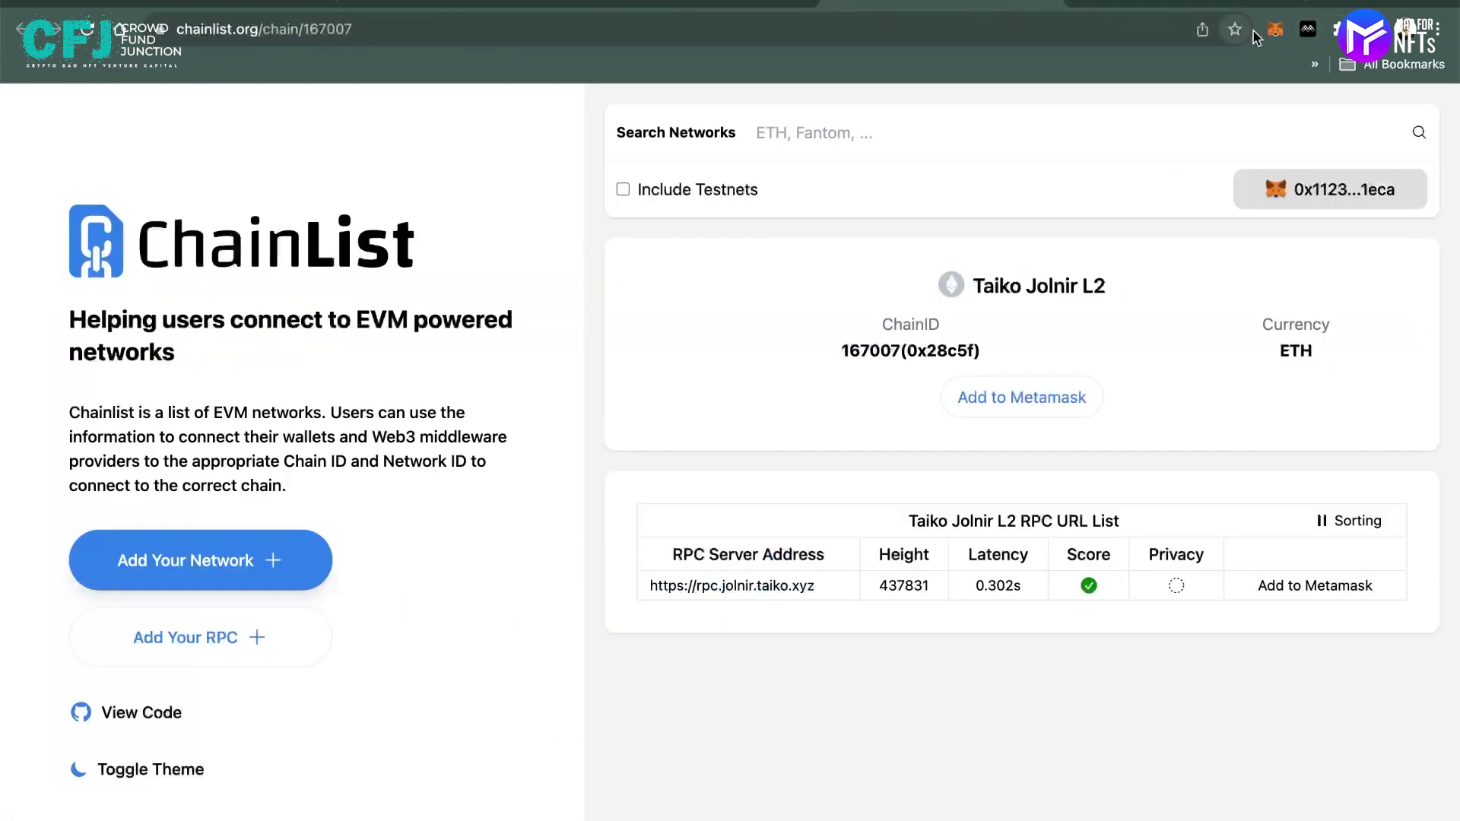
Back on the bridge, check the wallet's 0.597 SepoliaETH balance in MetaMask
{"action": "key", "text": "ctrl+shift+Tab"}
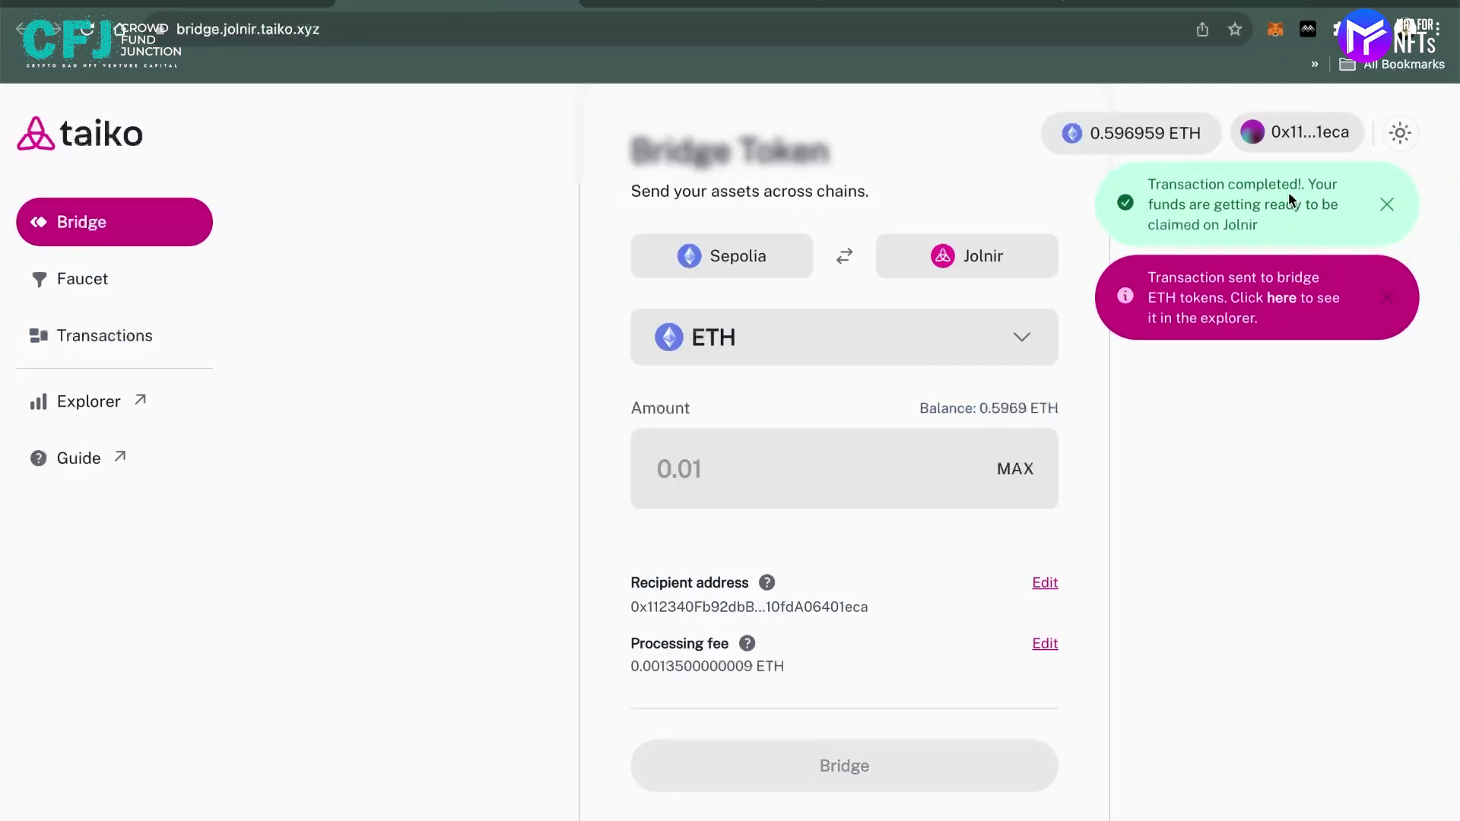
{"action": "left_click", "coordinate": [1275, 31]}
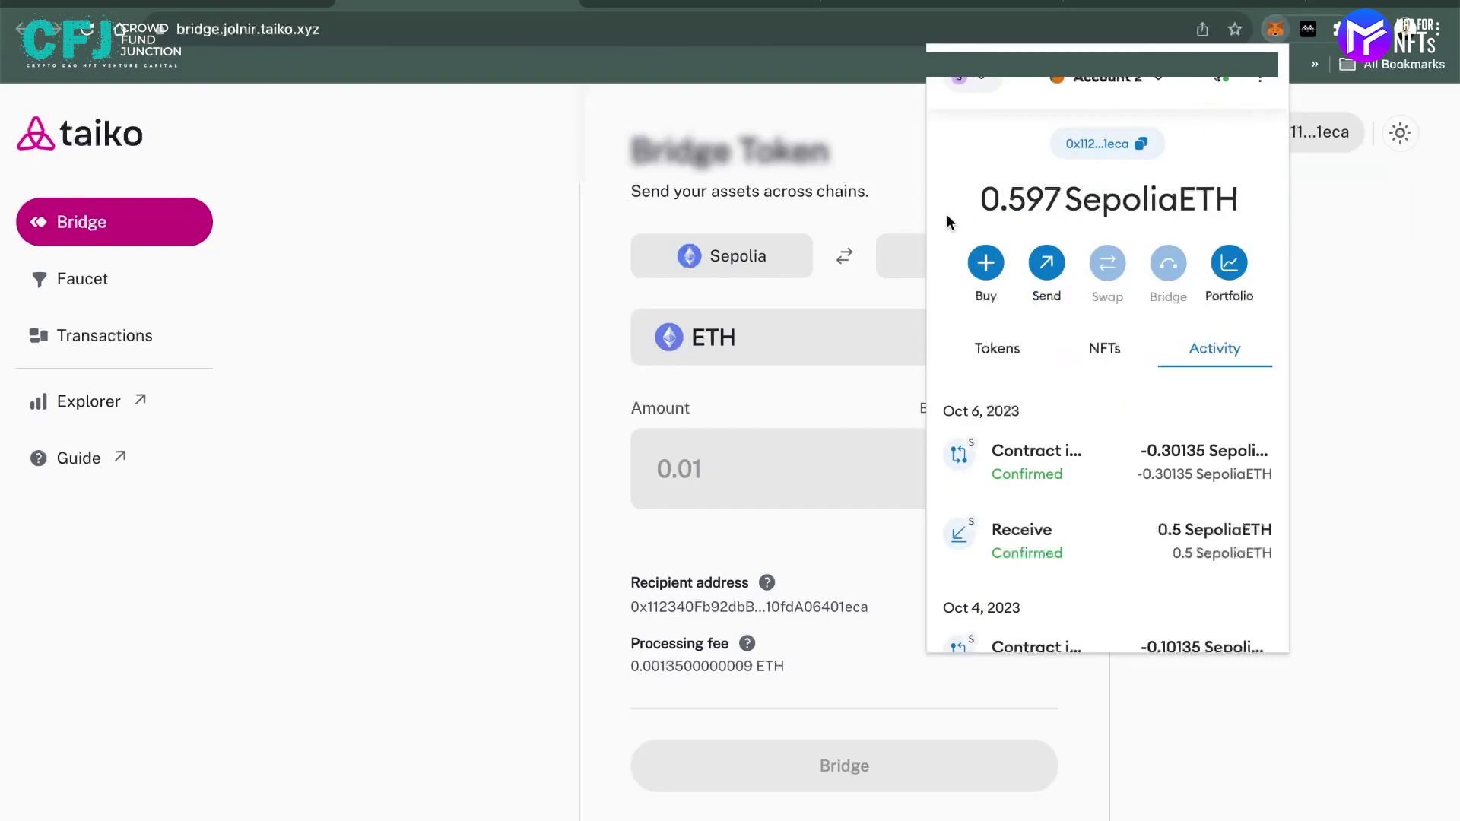
{"action": "left_click_drag", "start_coordinate": [984, 197], "coordinate": [1082, 197]}
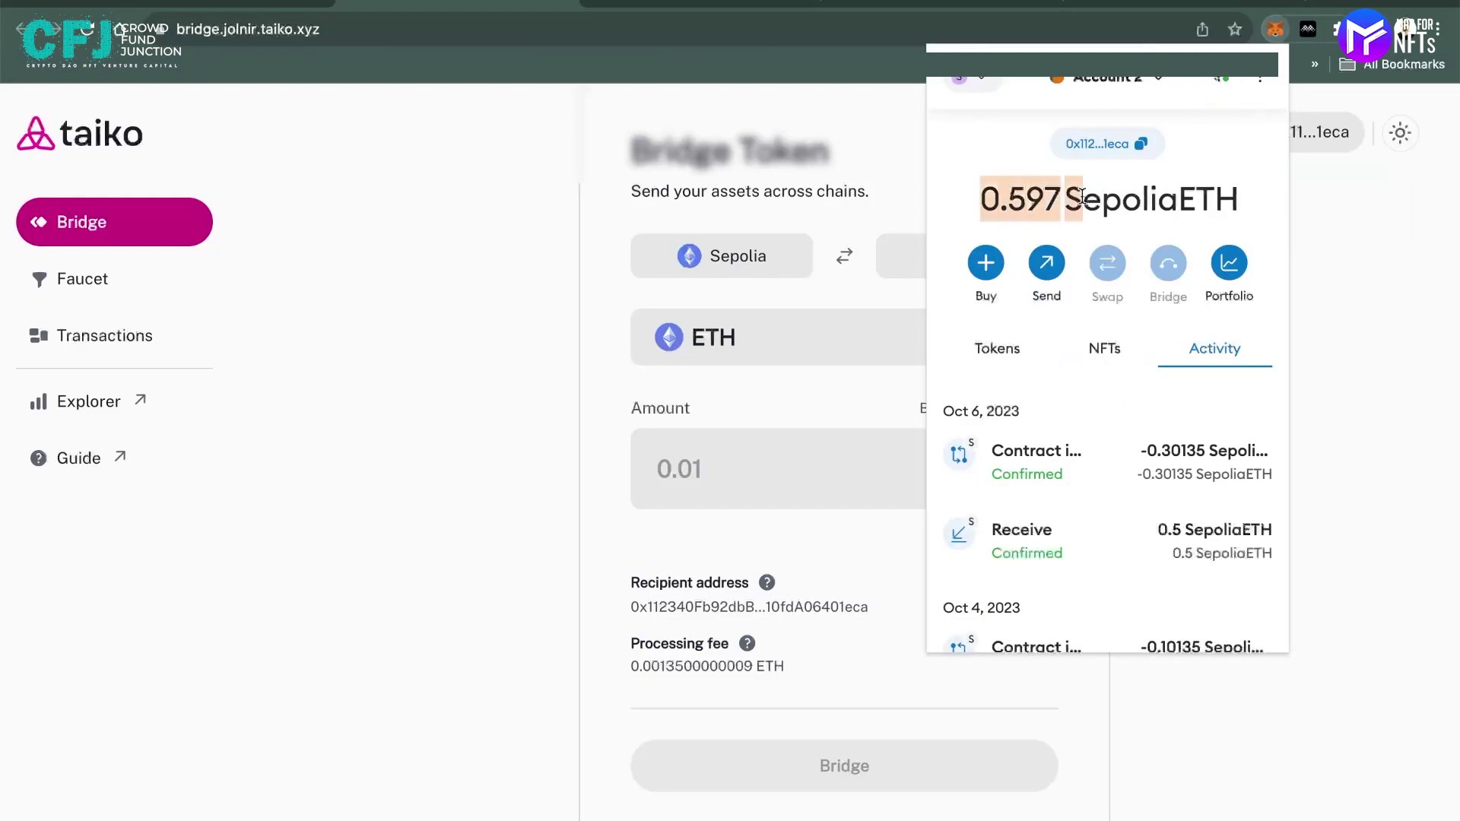
{"action": "left_click", "coordinate": [1082, 197]}
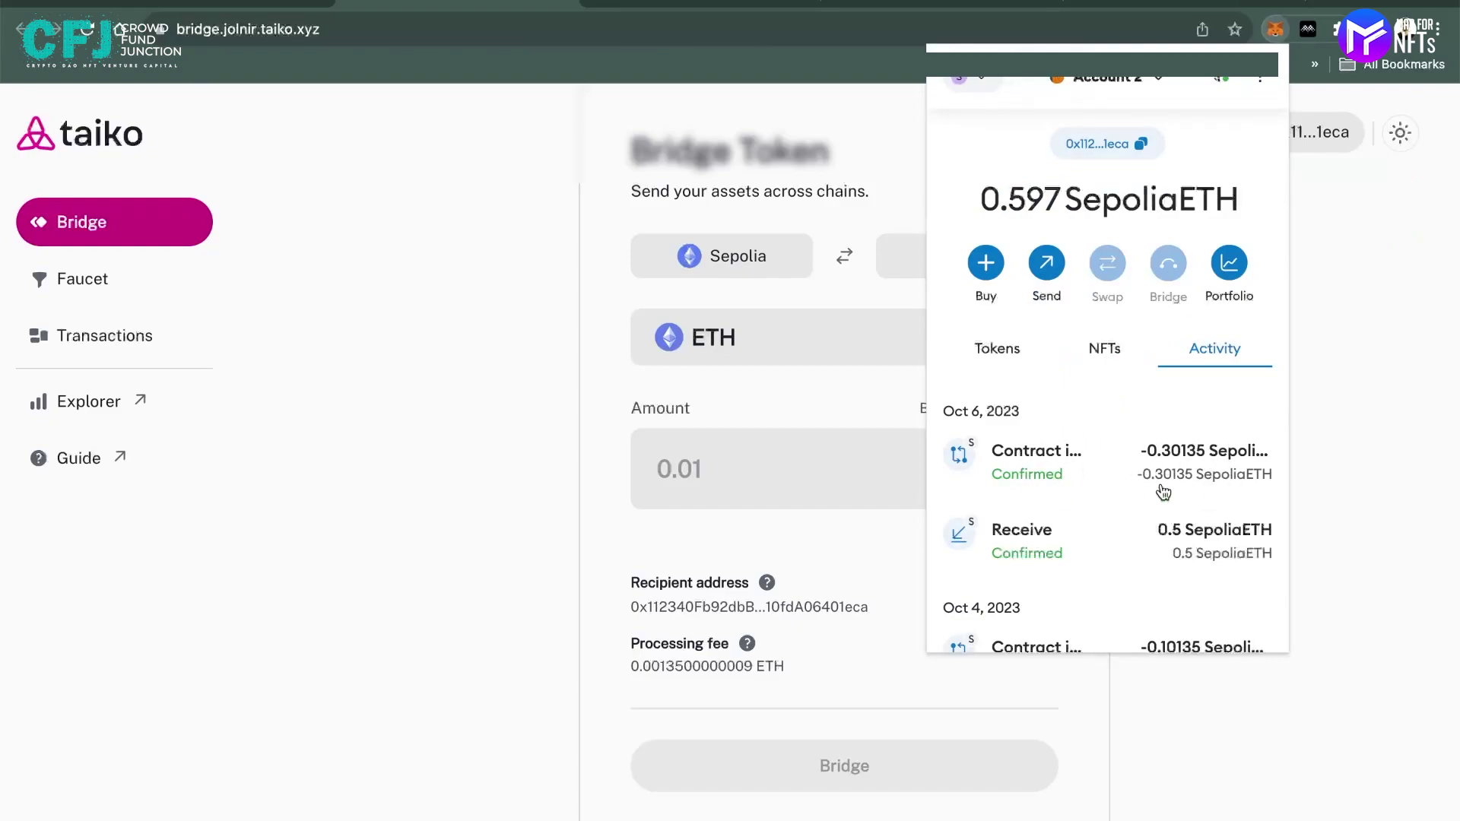
Switch MetaMask to Taiko Jolnir L2 and review its tokens, activity and $147.92 balance
{"action": "left_click", "coordinate": [975, 83]}
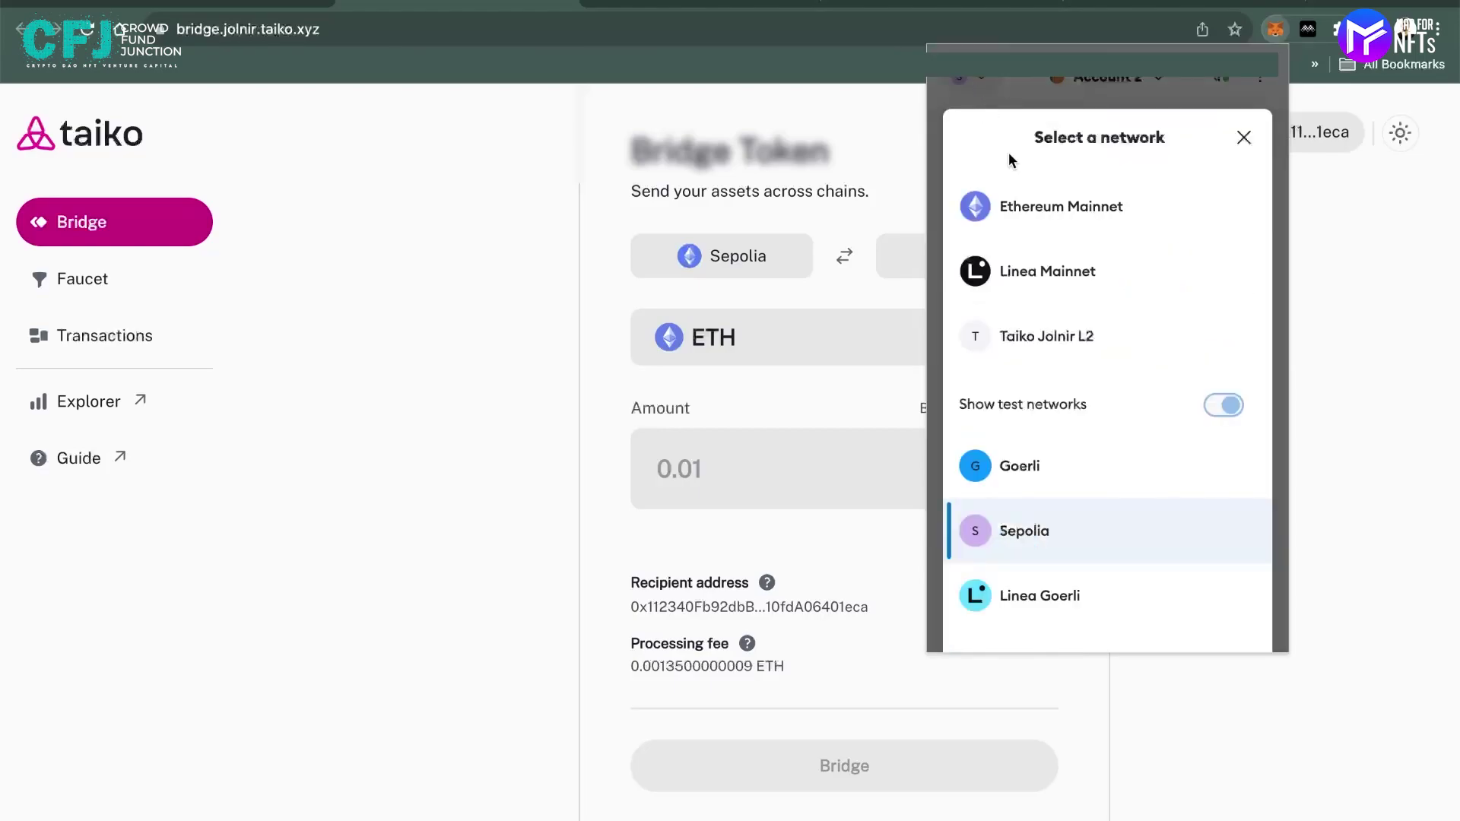
{"action": "left_click", "coordinate": [1053, 335]}
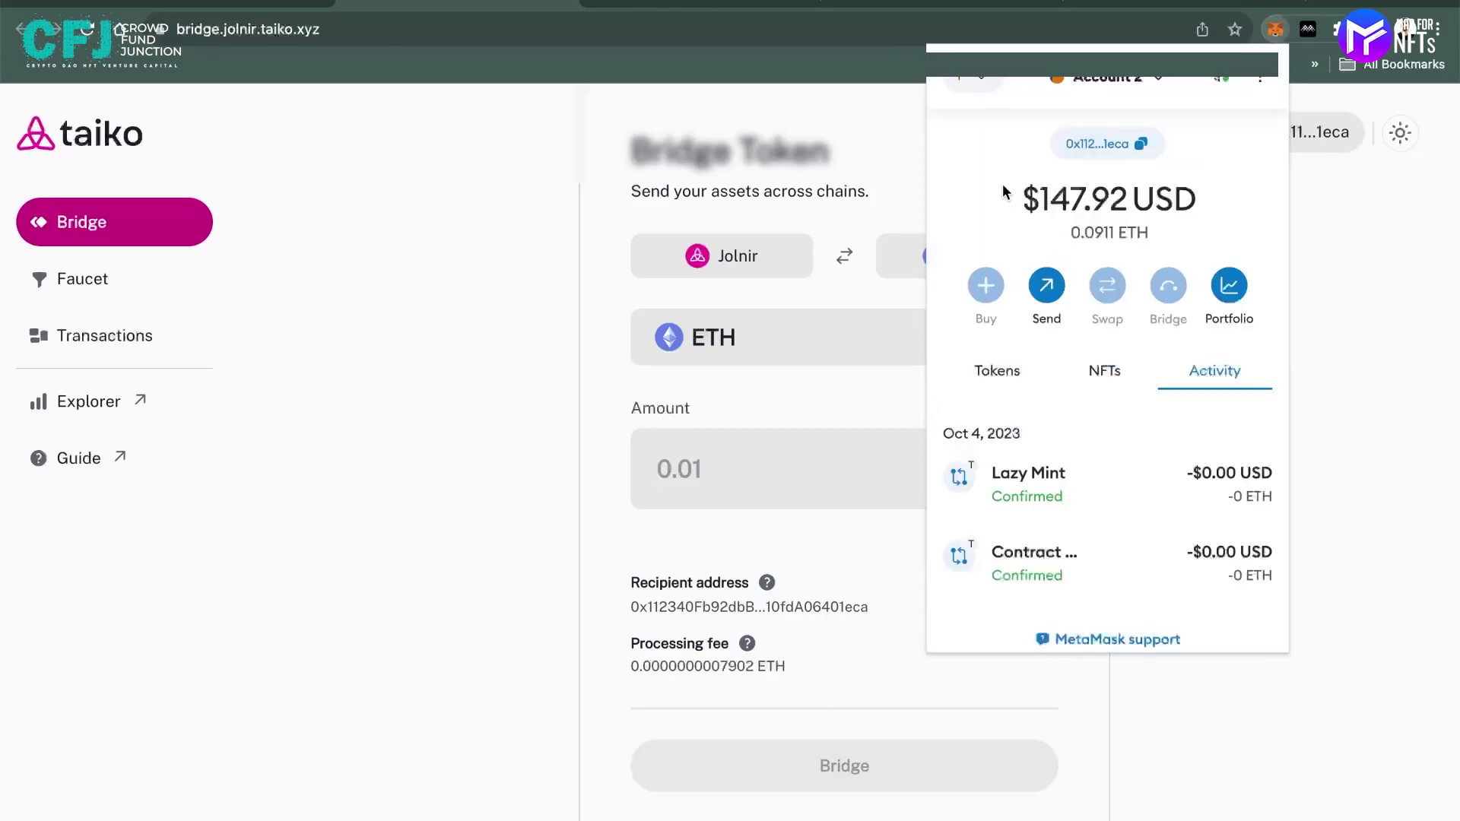
{"action": "left_click", "coordinate": [991, 368]}
{"action": "left_click", "coordinate": [1224, 370]}
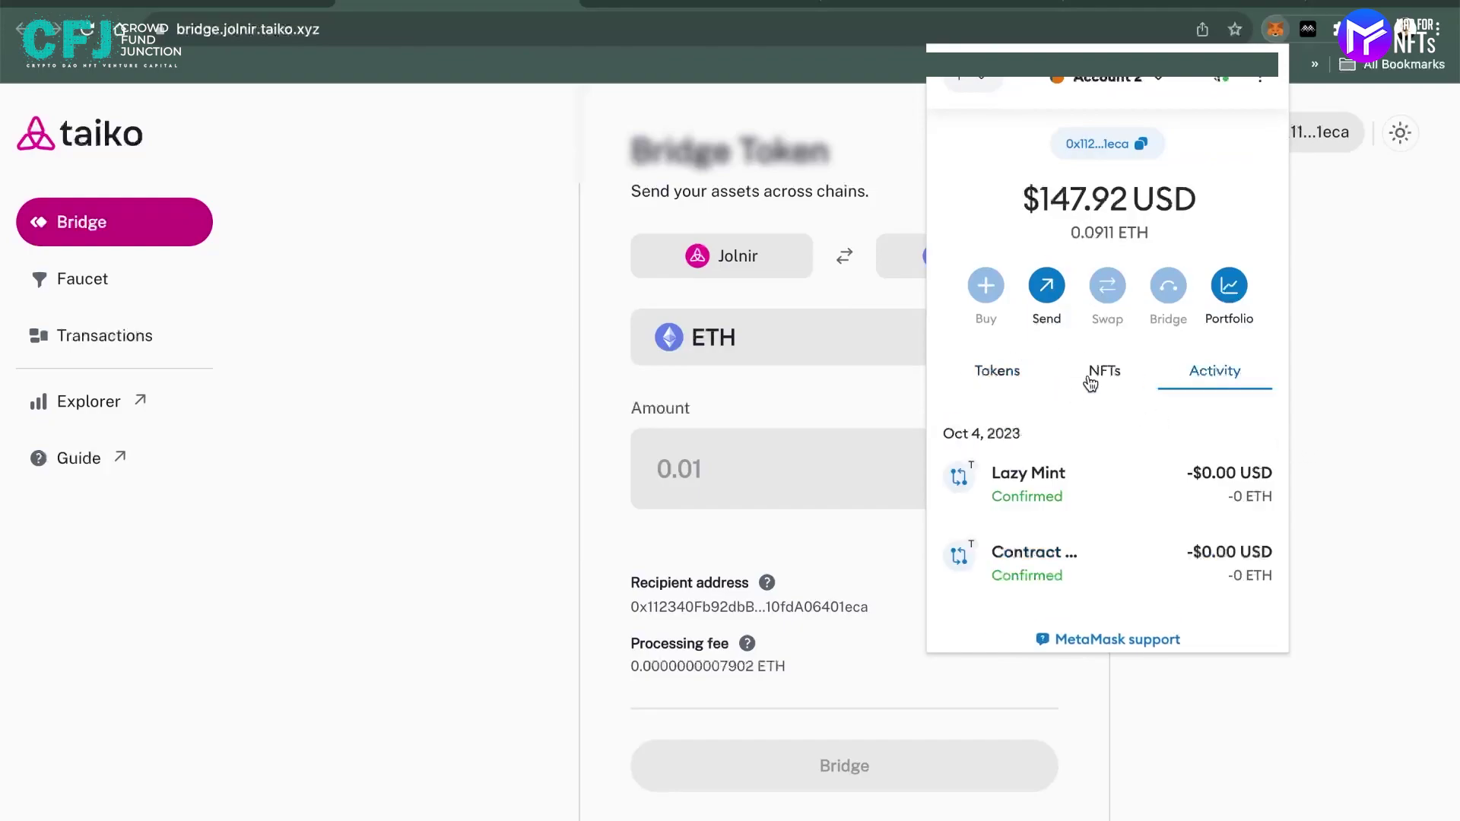
{"action": "left_click", "coordinate": [999, 380]}
{"action": "left_click", "coordinate": [1220, 381]}
{"action": "left_click_drag", "start_coordinate": [1014, 195], "coordinate": [1217, 207]}
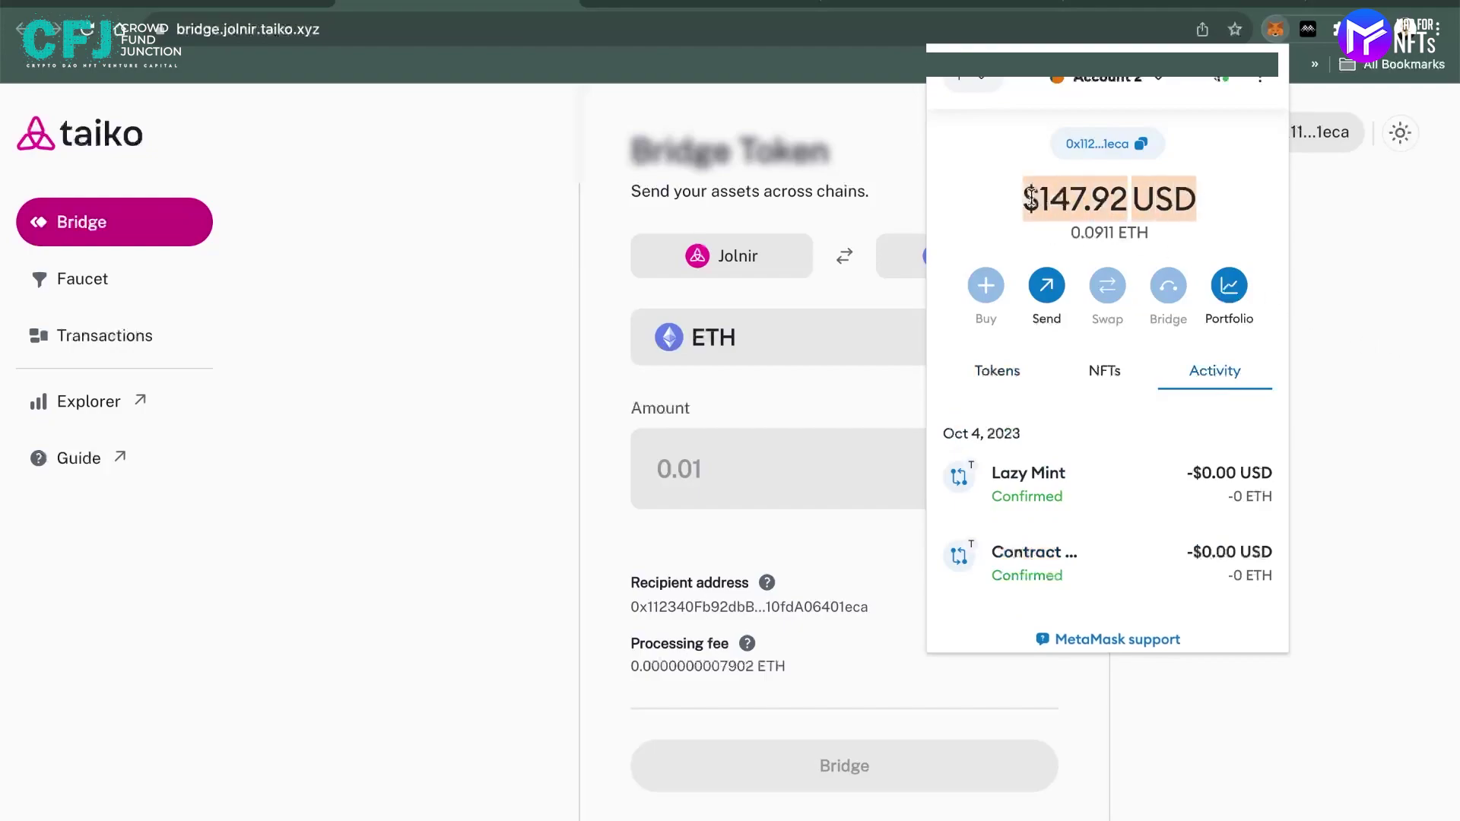
{"action": "left_click", "coordinate": [1373, 230]}
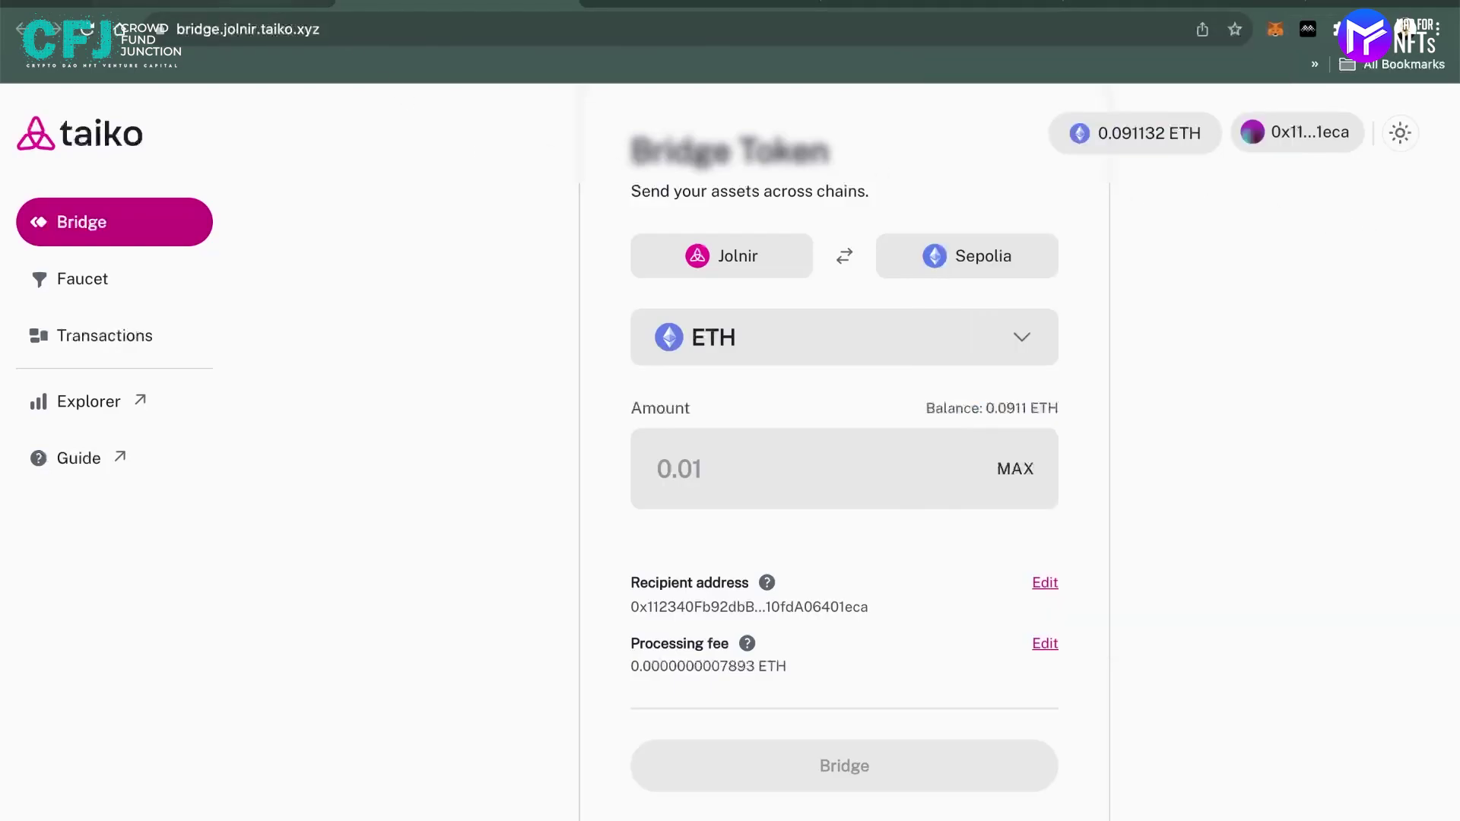
Open the Galxe 'Watch, Read, and Mint on Taiko' campaign from tweet 3/8's tinyurl link
{"action": "key", "text": "ctrl+Tab"}
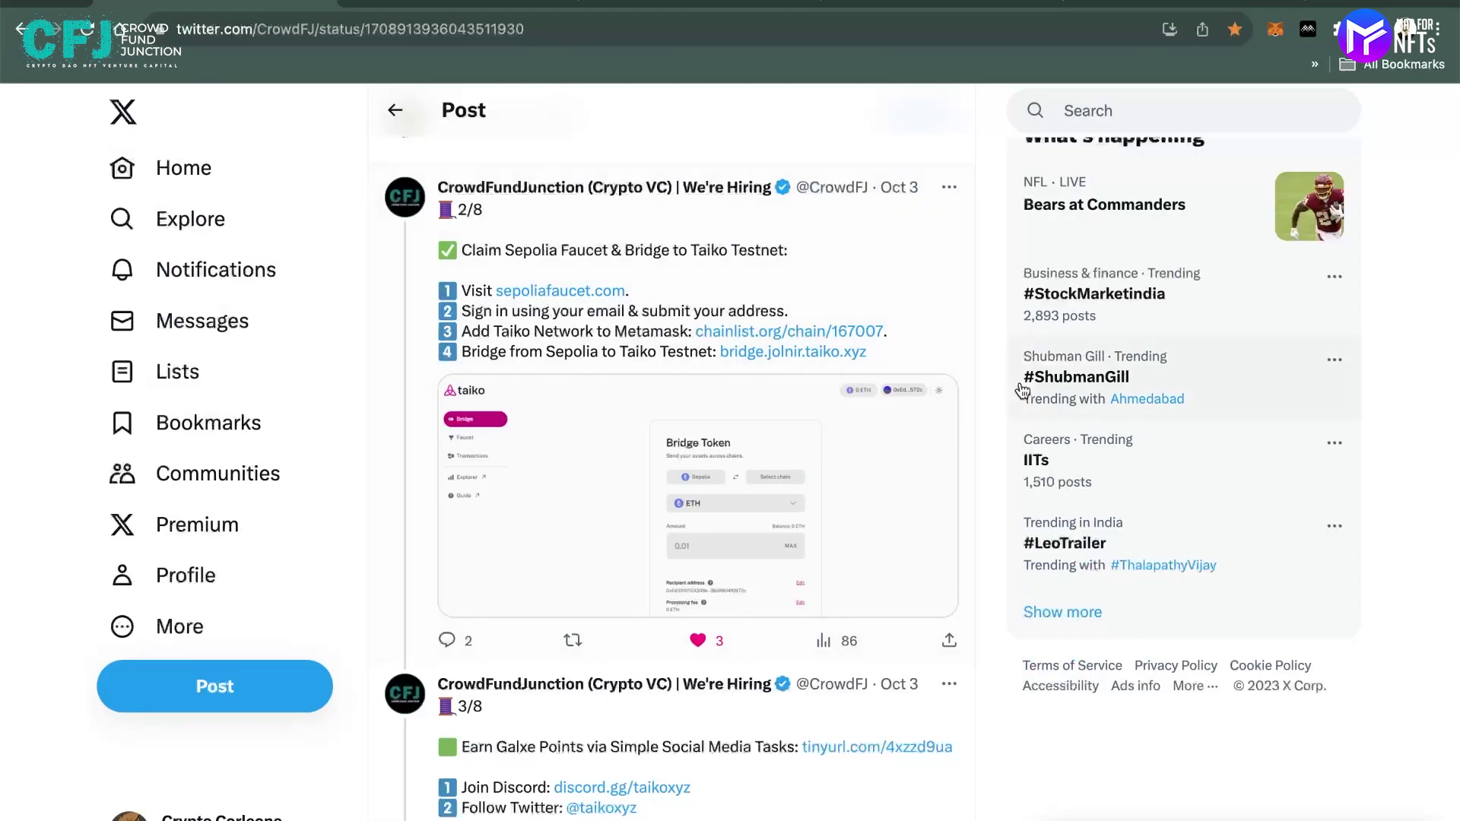
{"action": "scroll", "coordinate": [997, 391], "scroll_direction": "down", "scroll_amount": 3}
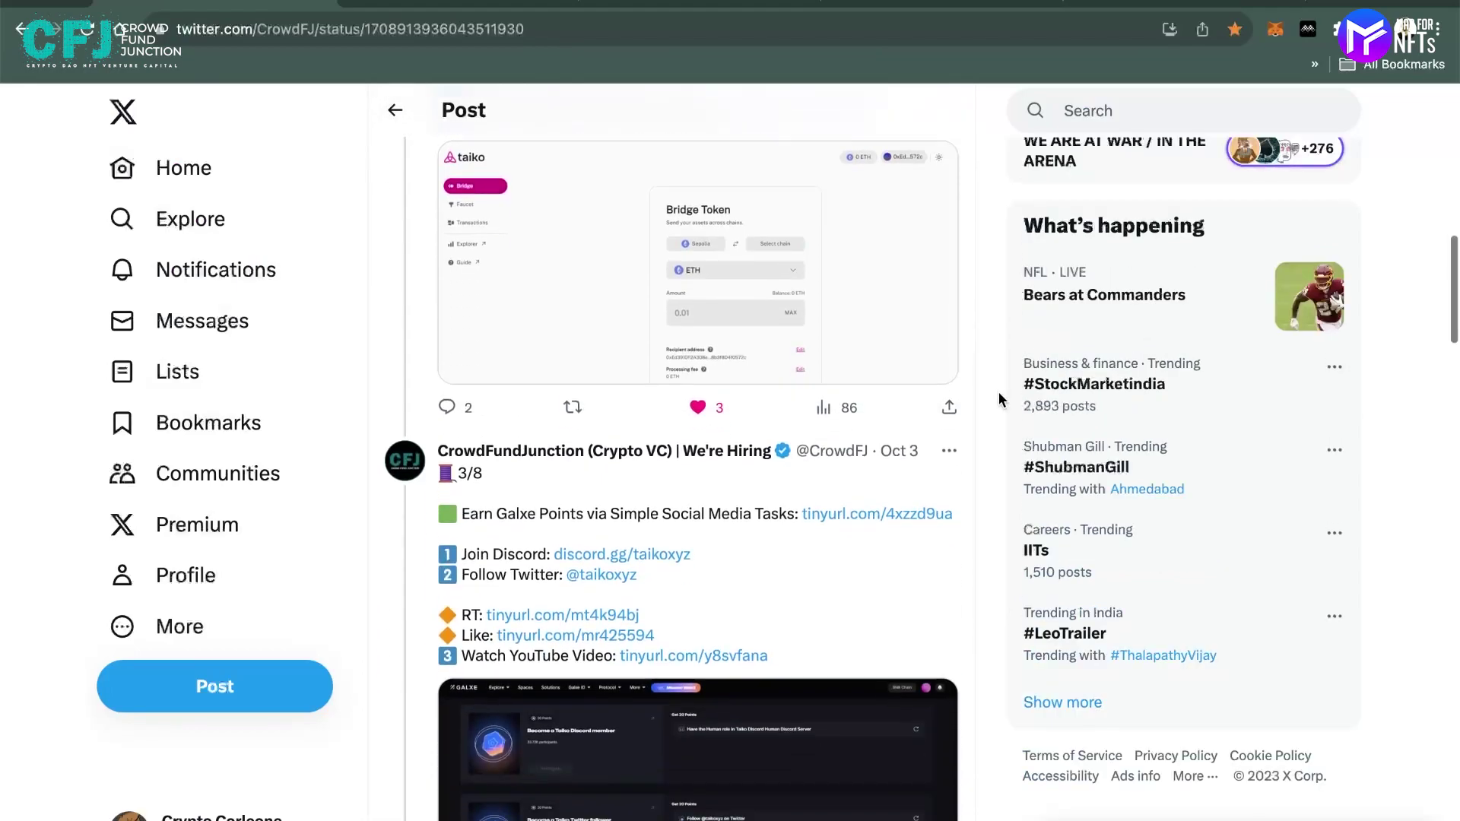
{"action": "left_click", "coordinate": [860, 500]}
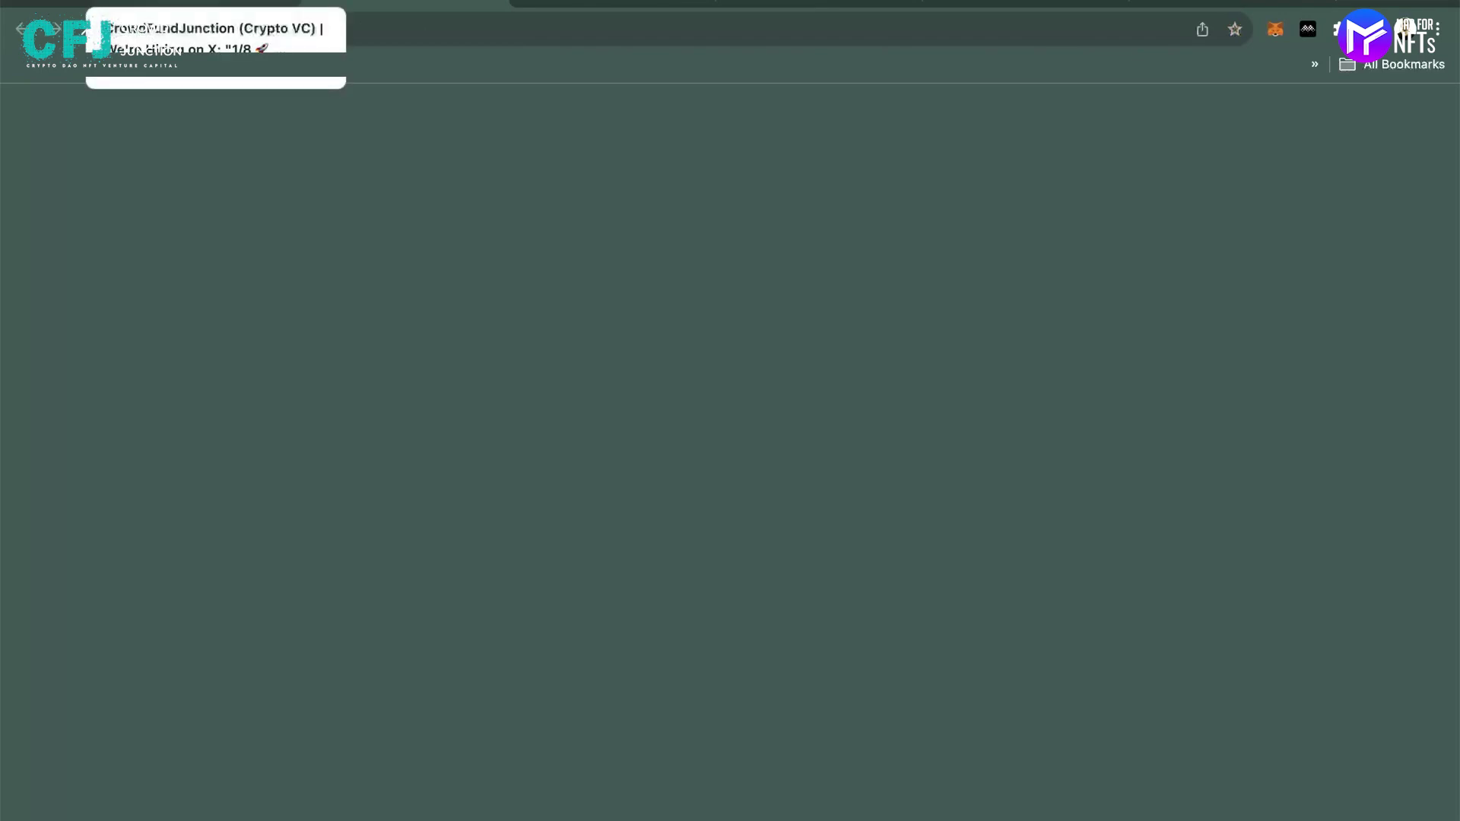
{"action": "left_click", "coordinate": [190, 4]}
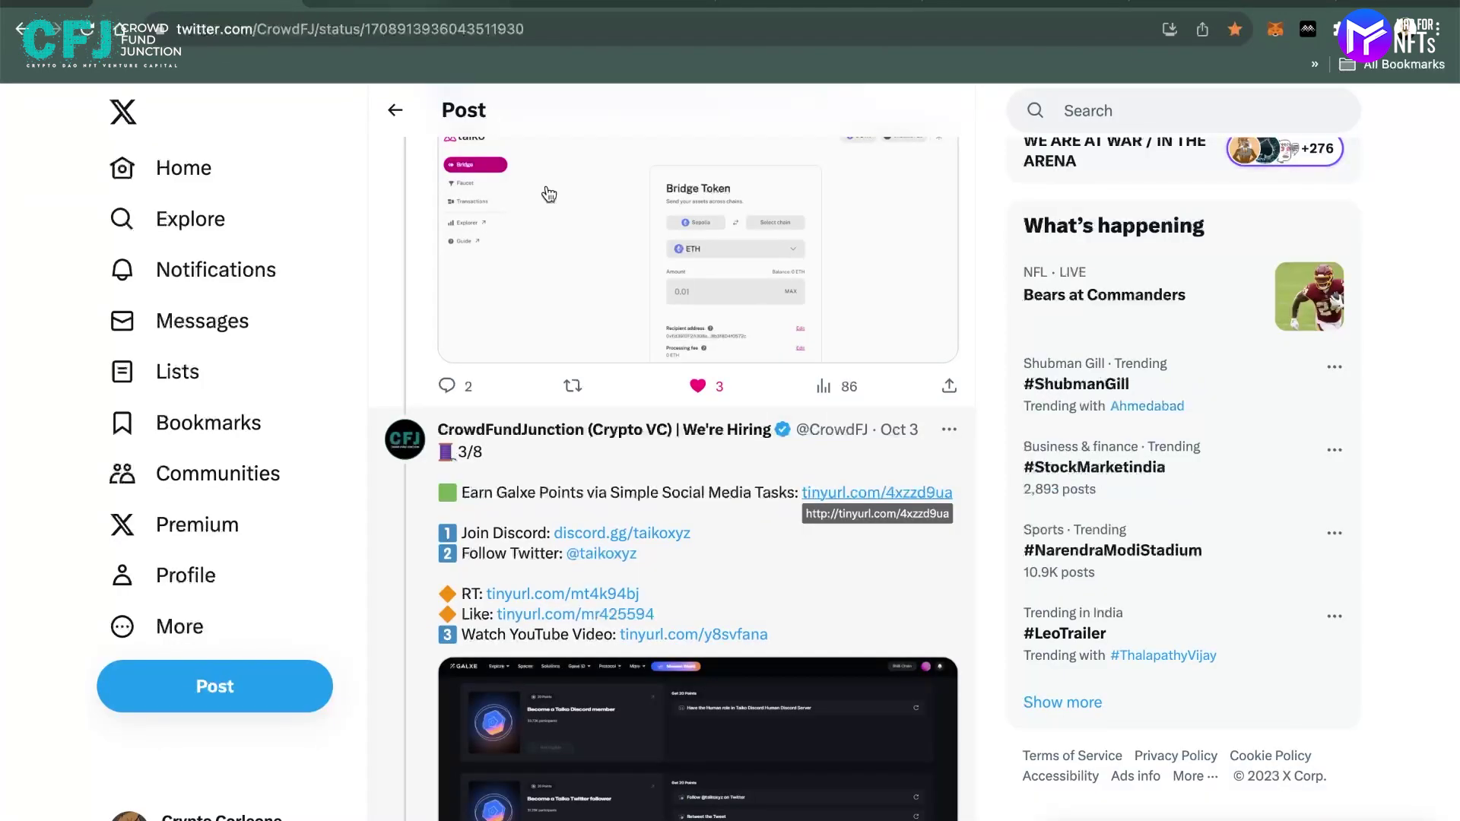
{"action": "scroll", "coordinate": [656, 310], "scroll_direction": "down", "scroll_amount": 1}
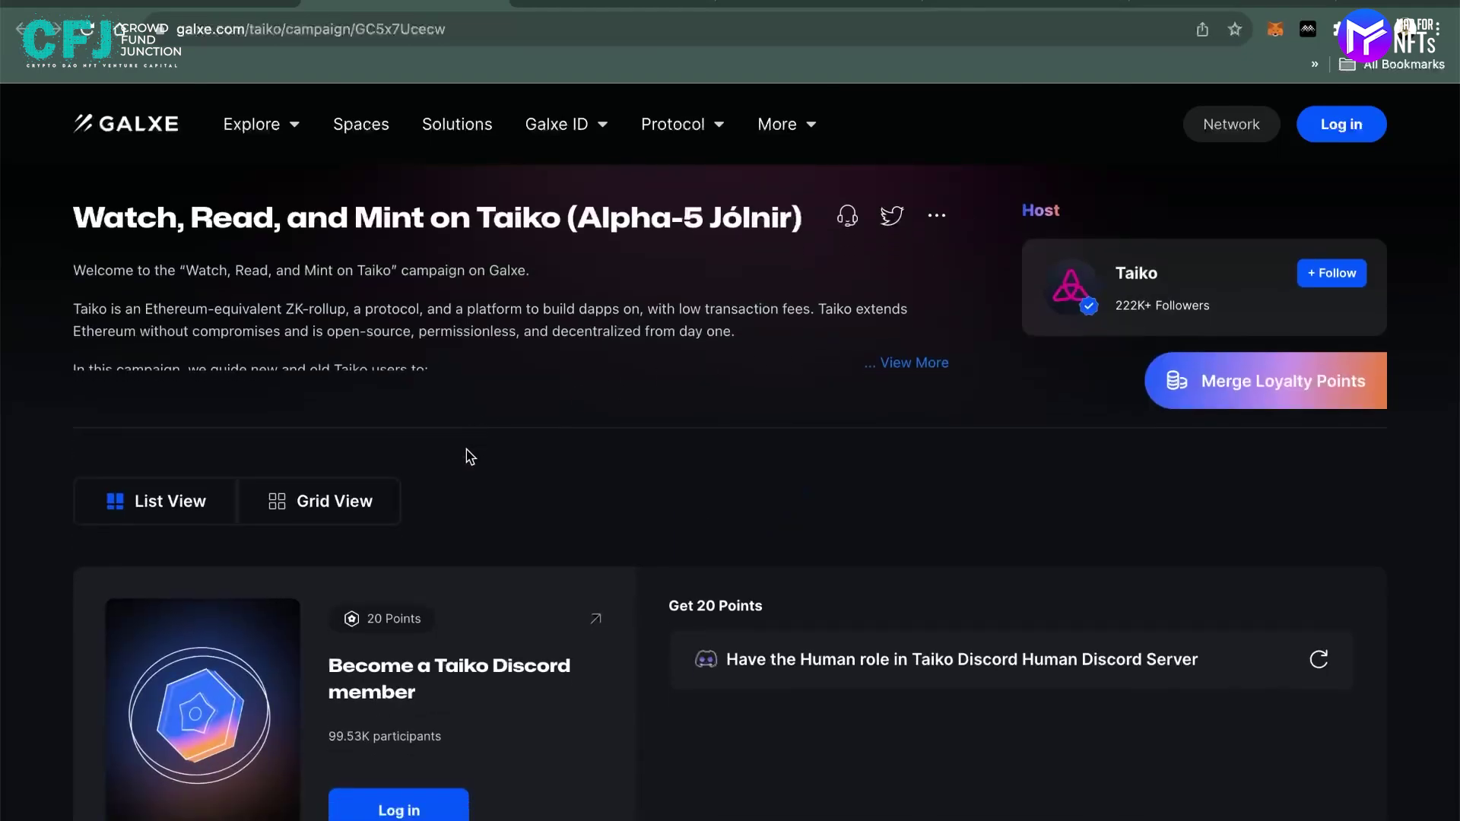
{"action": "scroll", "coordinate": [470, 456], "scroll_direction": "down", "scroll_amount": 2}
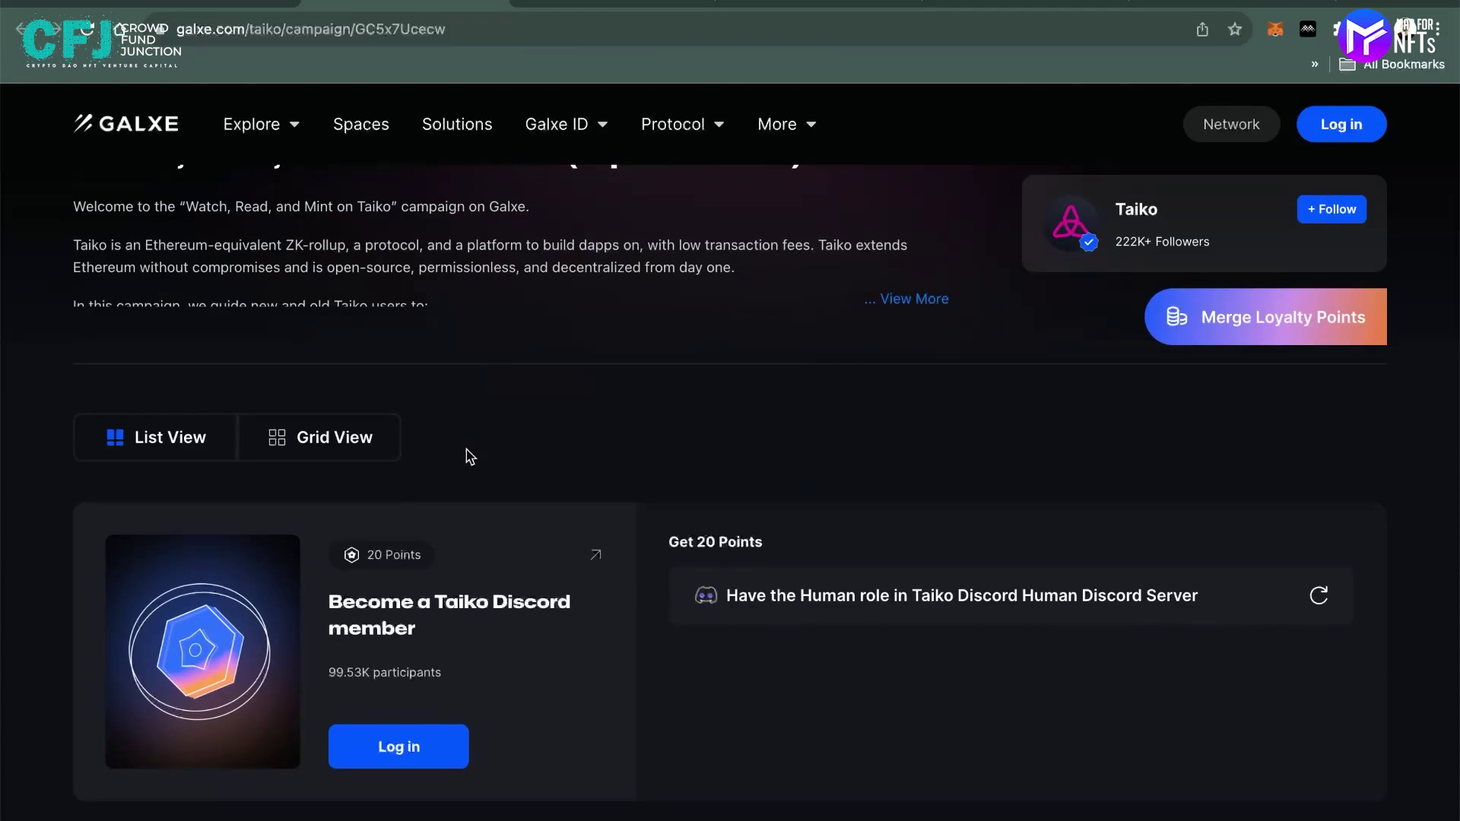
{"action": "scroll", "coordinate": [470, 456], "scroll_direction": "down", "scroll_amount": 2}
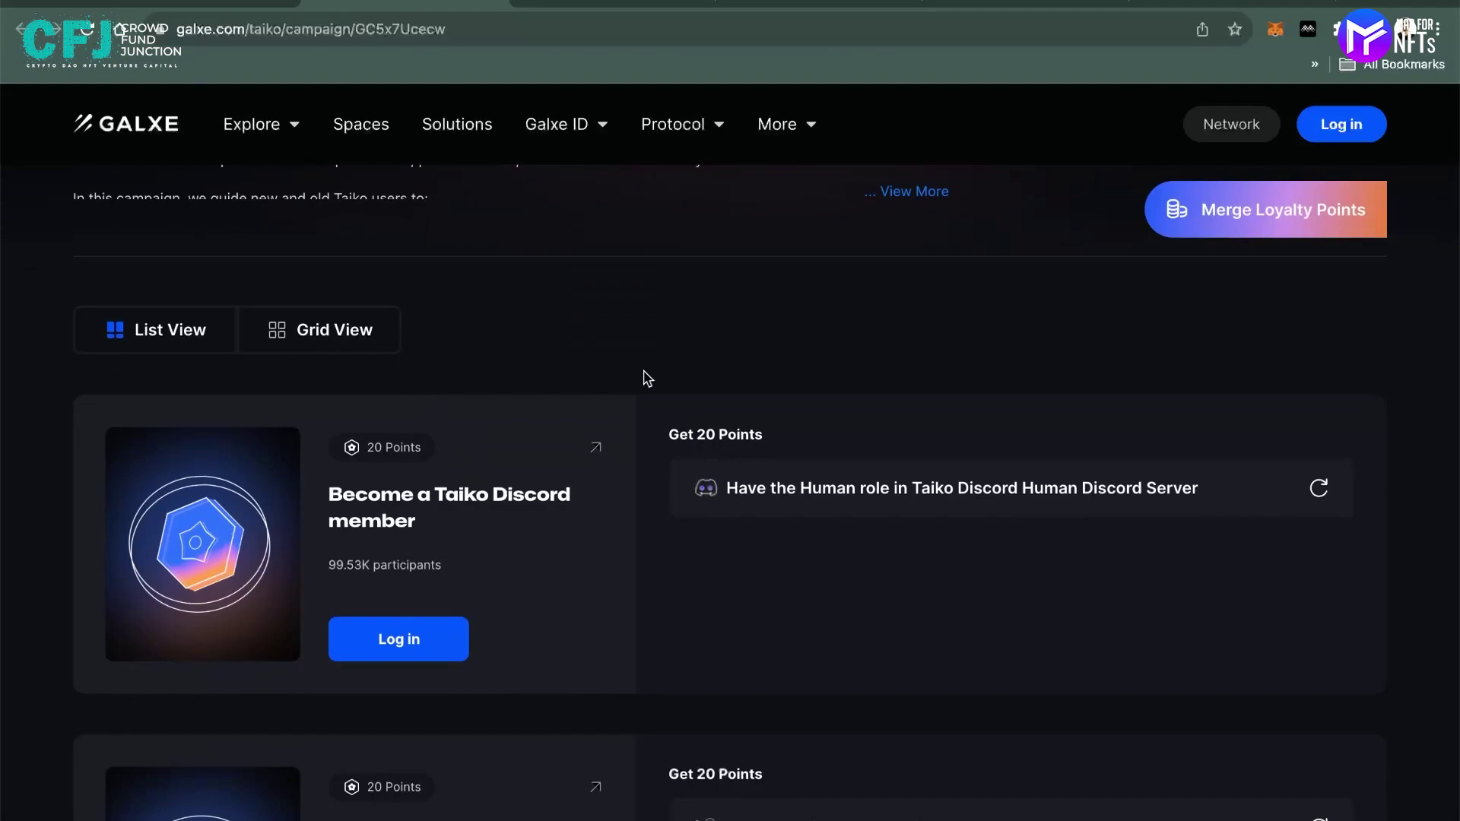
{"action": "scroll", "coordinate": [647, 379], "scroll_direction": "down", "scroll_amount": 2}
{"action": "scroll", "coordinate": [647, 378], "scroll_direction": "down", "scroll_amount": 1}
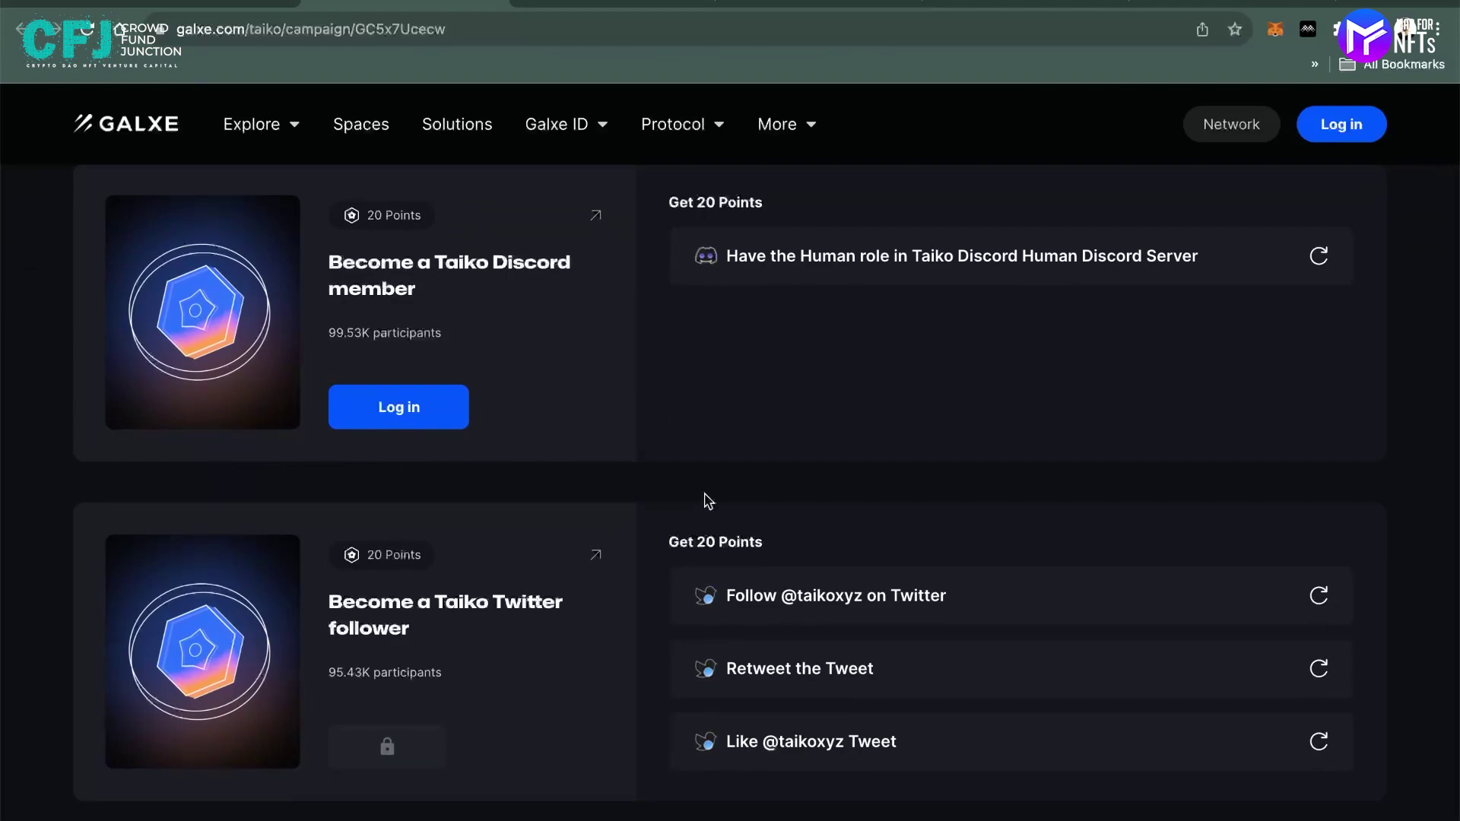
{"action": "scroll", "coordinate": [707, 500], "scroll_direction": "up", "scroll_amount": 1}
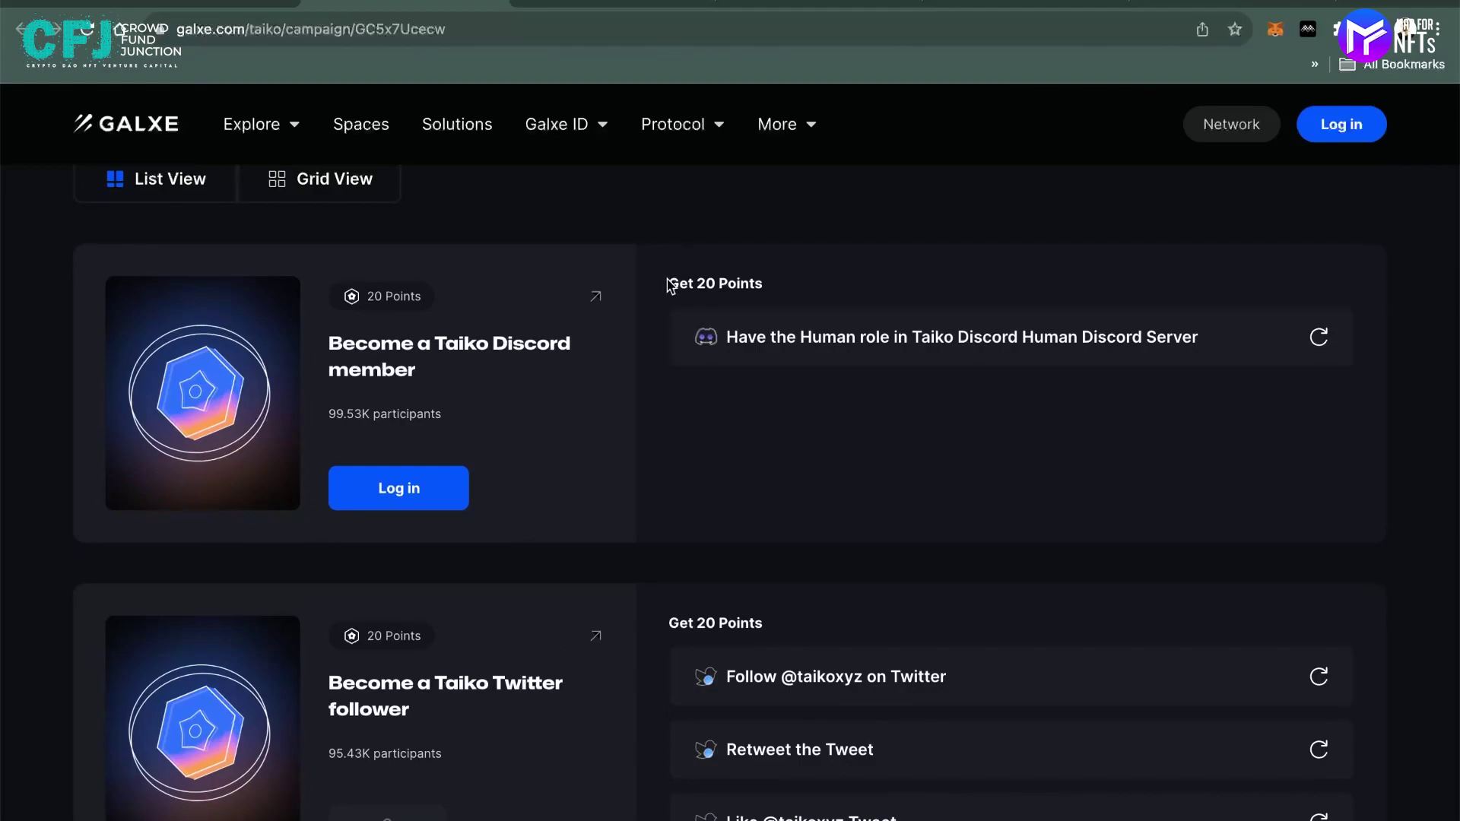
{"action": "left_click_drag", "start_coordinate": [669, 284], "coordinate": [783, 283]}
{"action": "left_click", "coordinate": [783, 285]}
{"action": "left_click", "coordinate": [396, 491]}
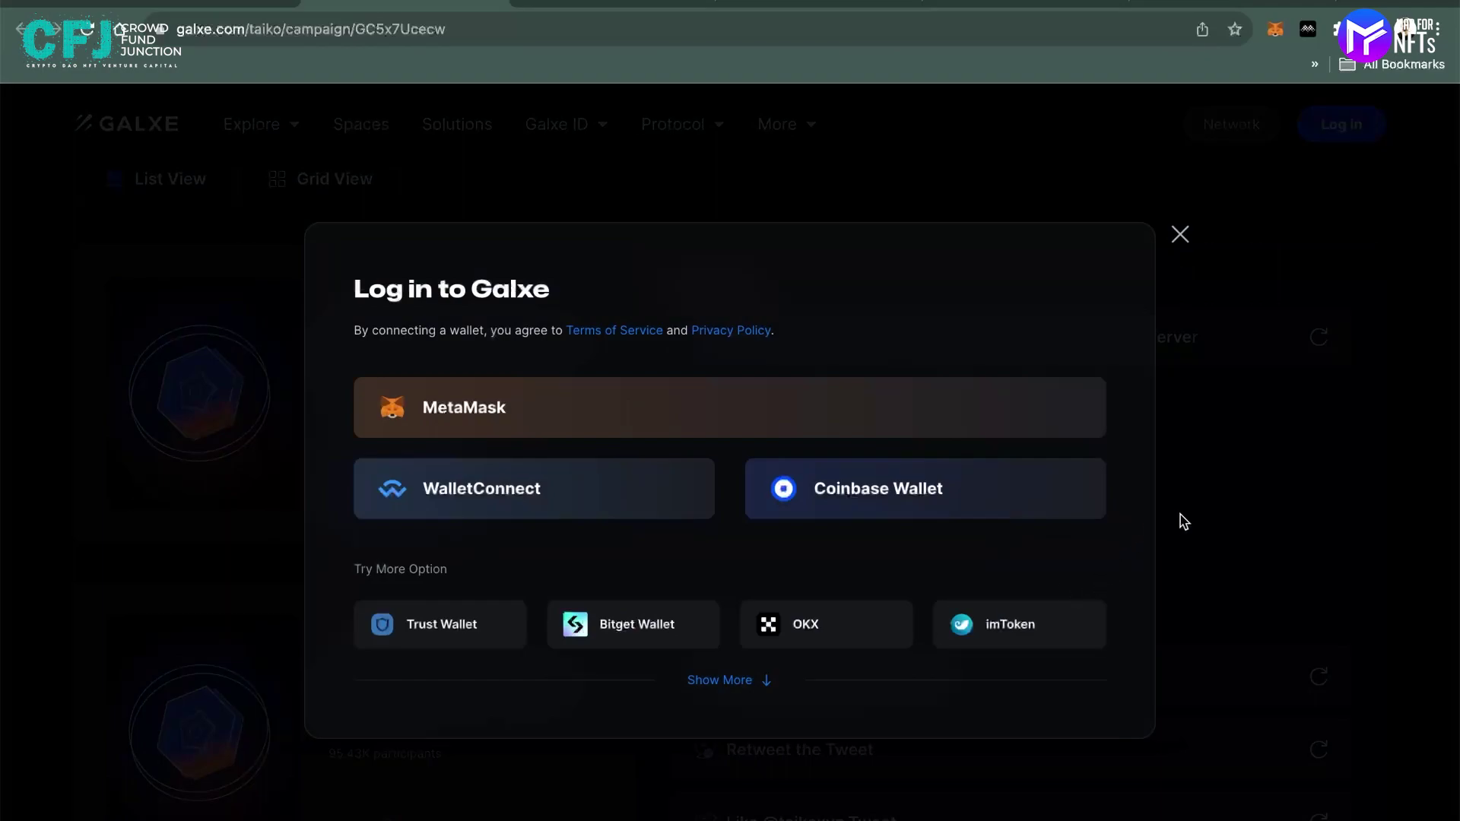
{"action": "left_click", "coordinate": [1181, 234]}
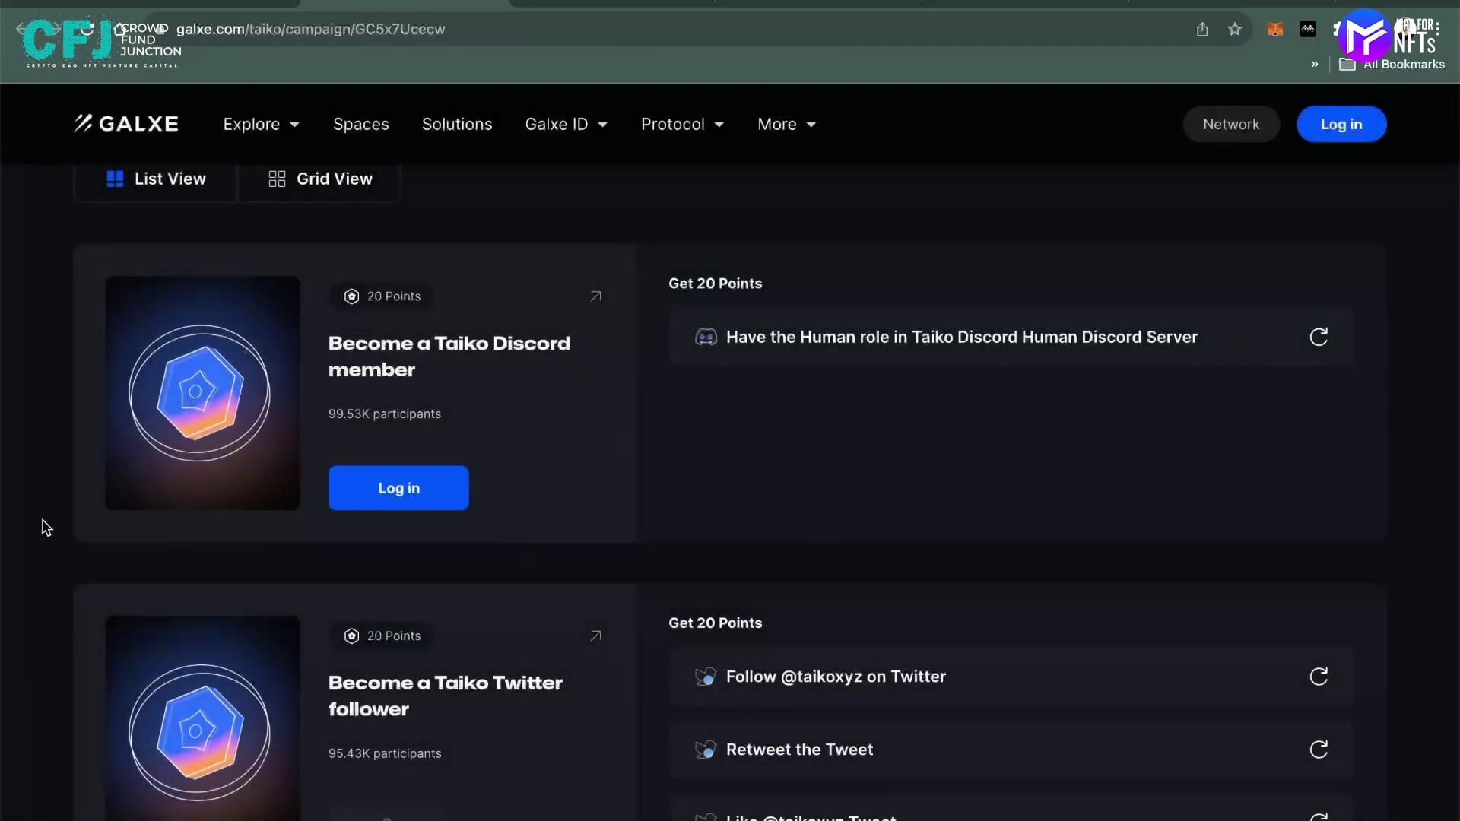
{"action": "scroll", "coordinate": [47, 525], "scroll_direction": "down", "scroll_amount": 1}
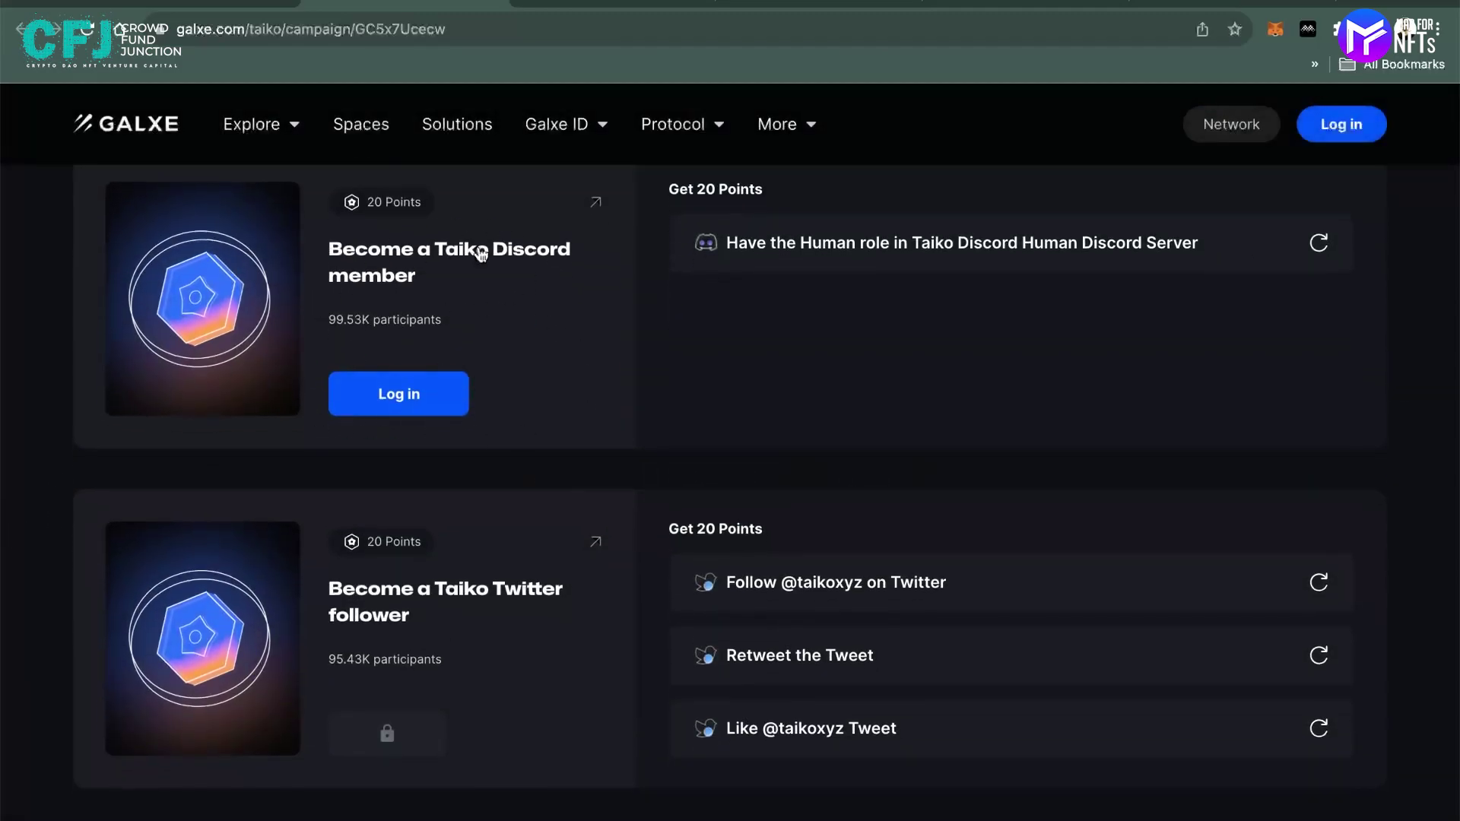
{"action": "scroll", "coordinate": [632, 388], "scroll_direction": "down", "scroll_amount": 2}
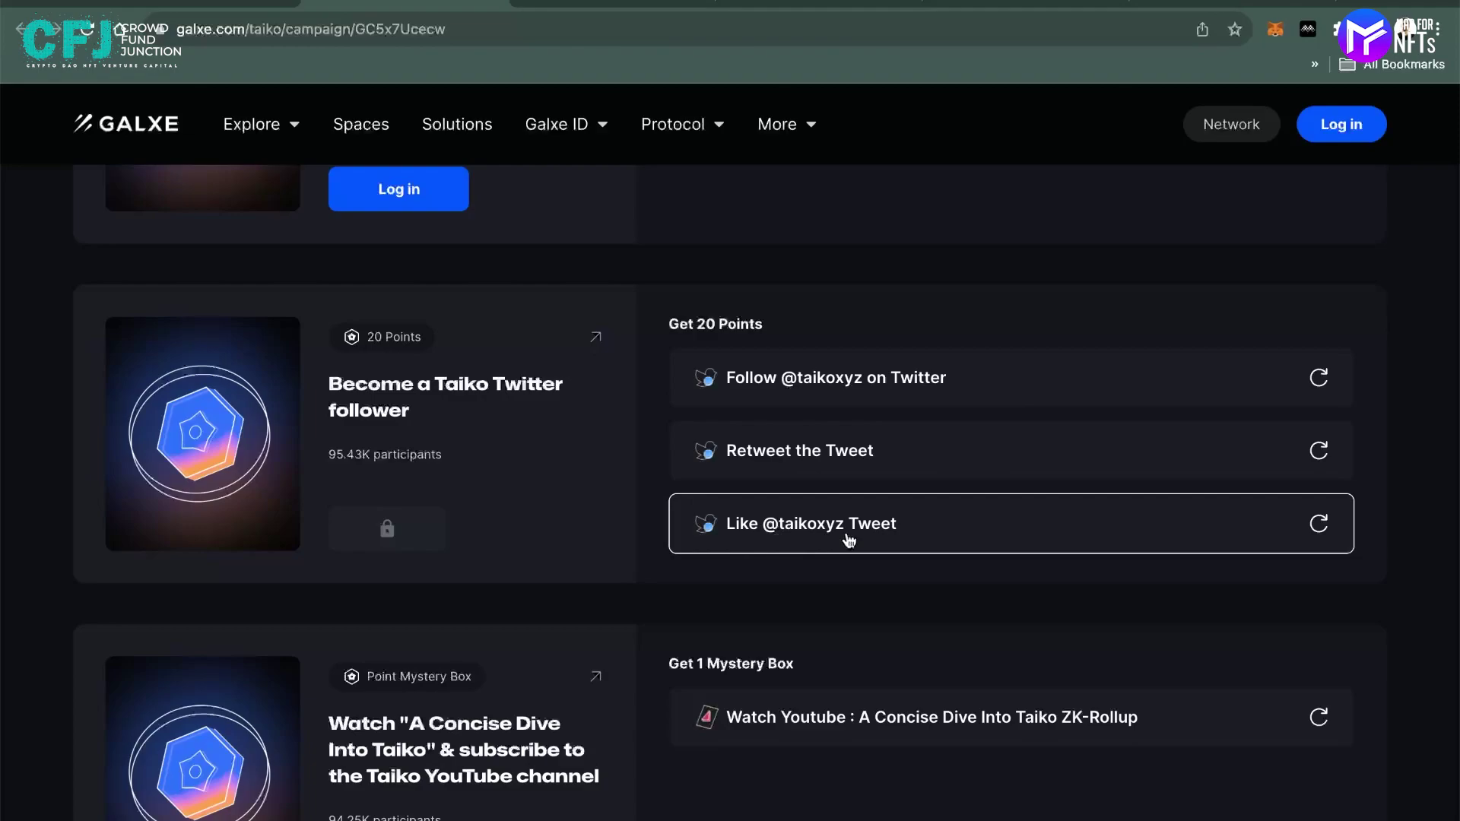
{"action": "scroll", "coordinate": [651, 618], "scroll_direction": "down", "scroll_amount": 4}
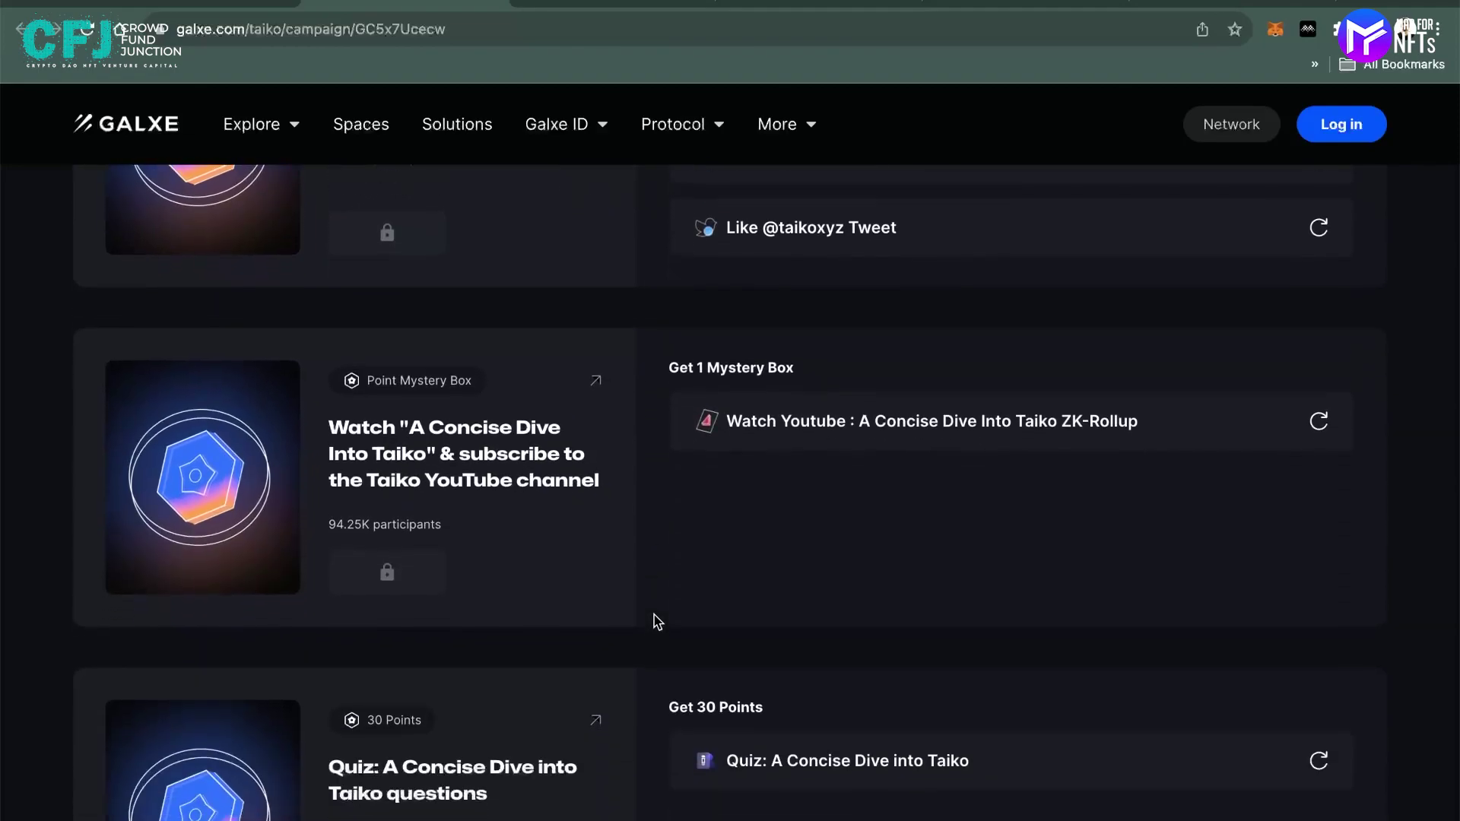
{"action": "scroll", "coordinate": [655, 619], "scroll_direction": "down", "scroll_amount": 1}
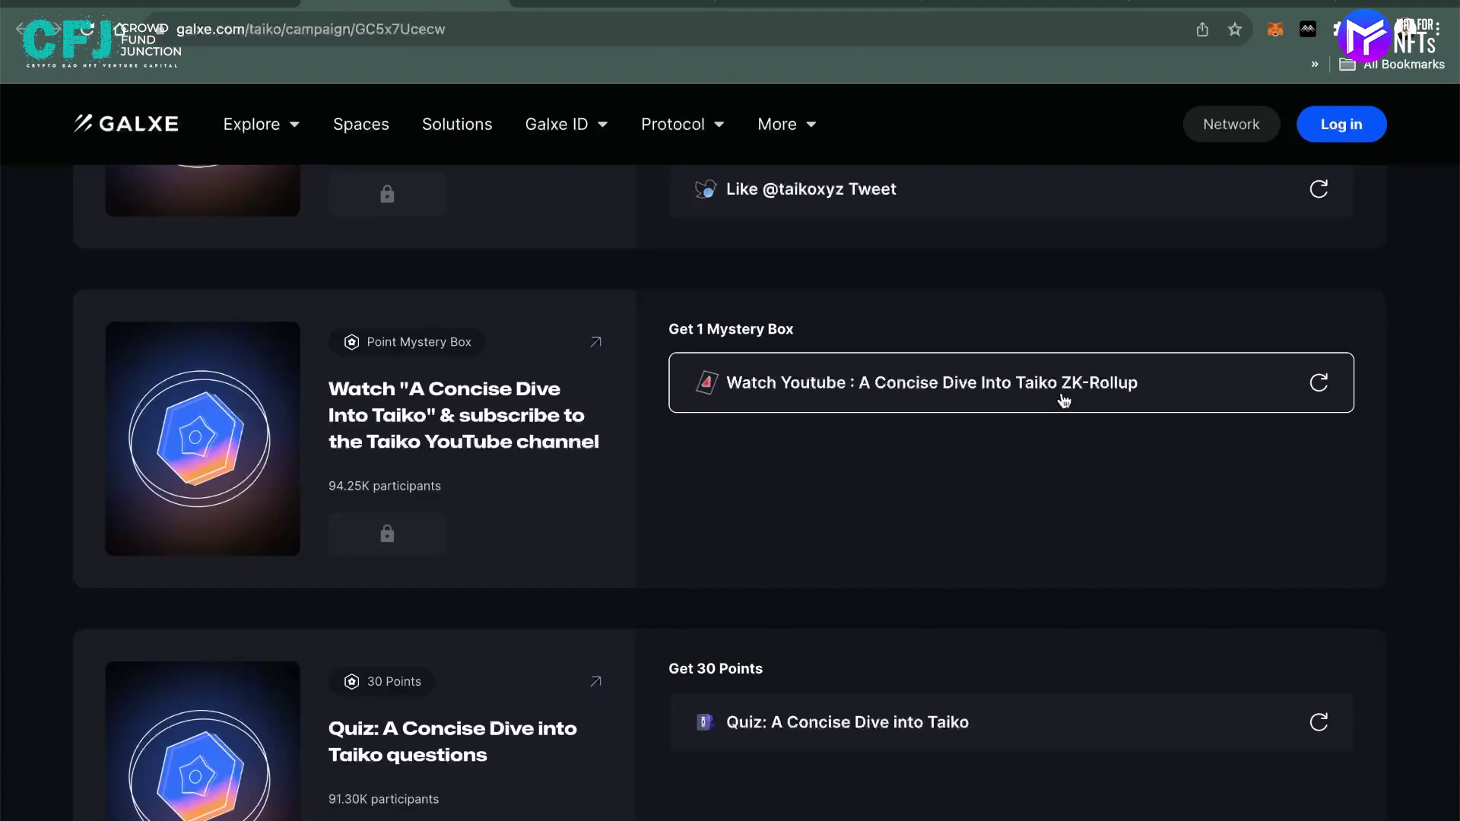
{"action": "scroll", "coordinate": [1063, 401], "scroll_direction": "down", "scroll_amount": 4}
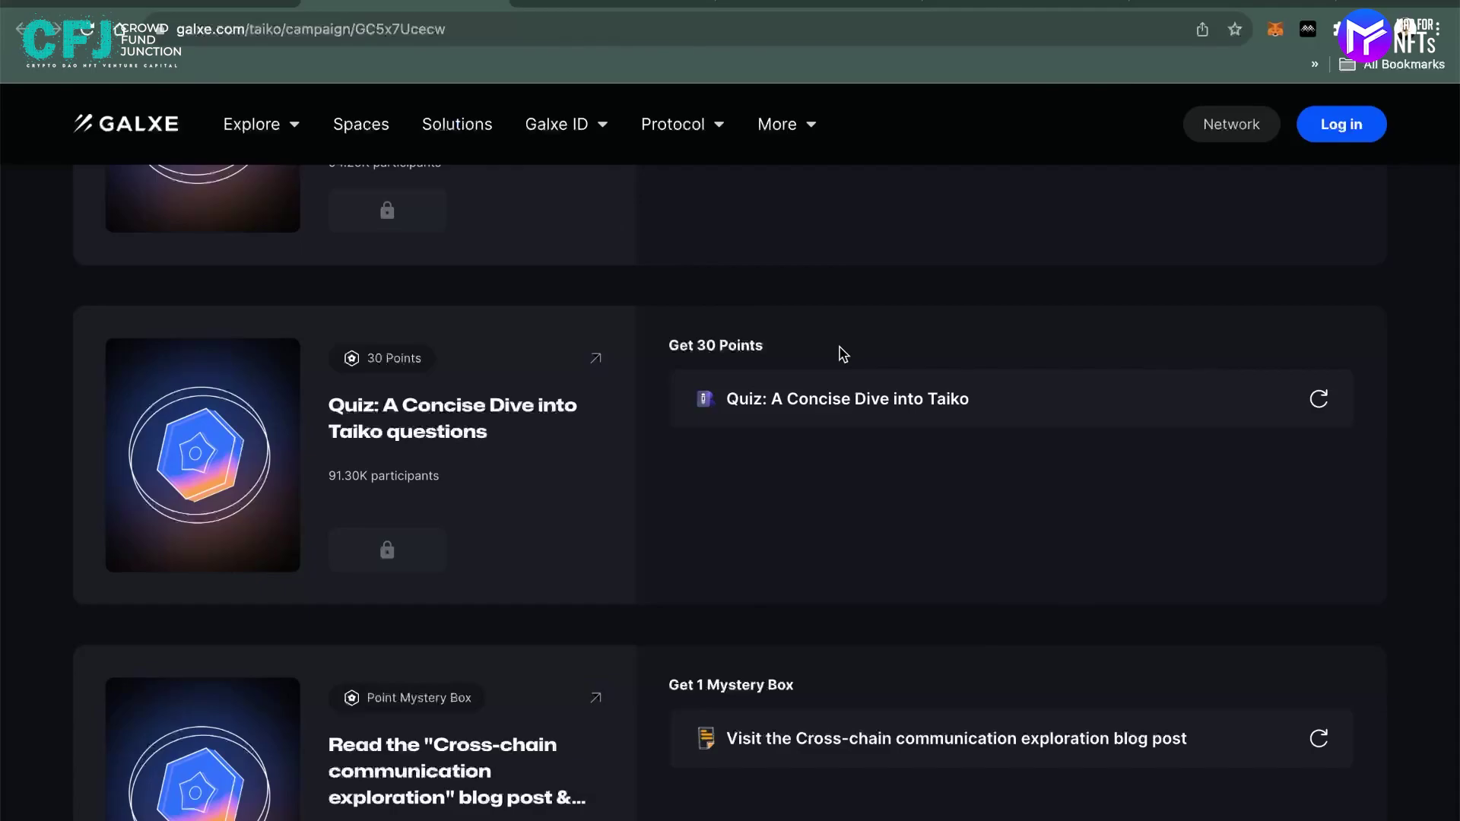
{"action": "left_click", "coordinate": [231, 6]}
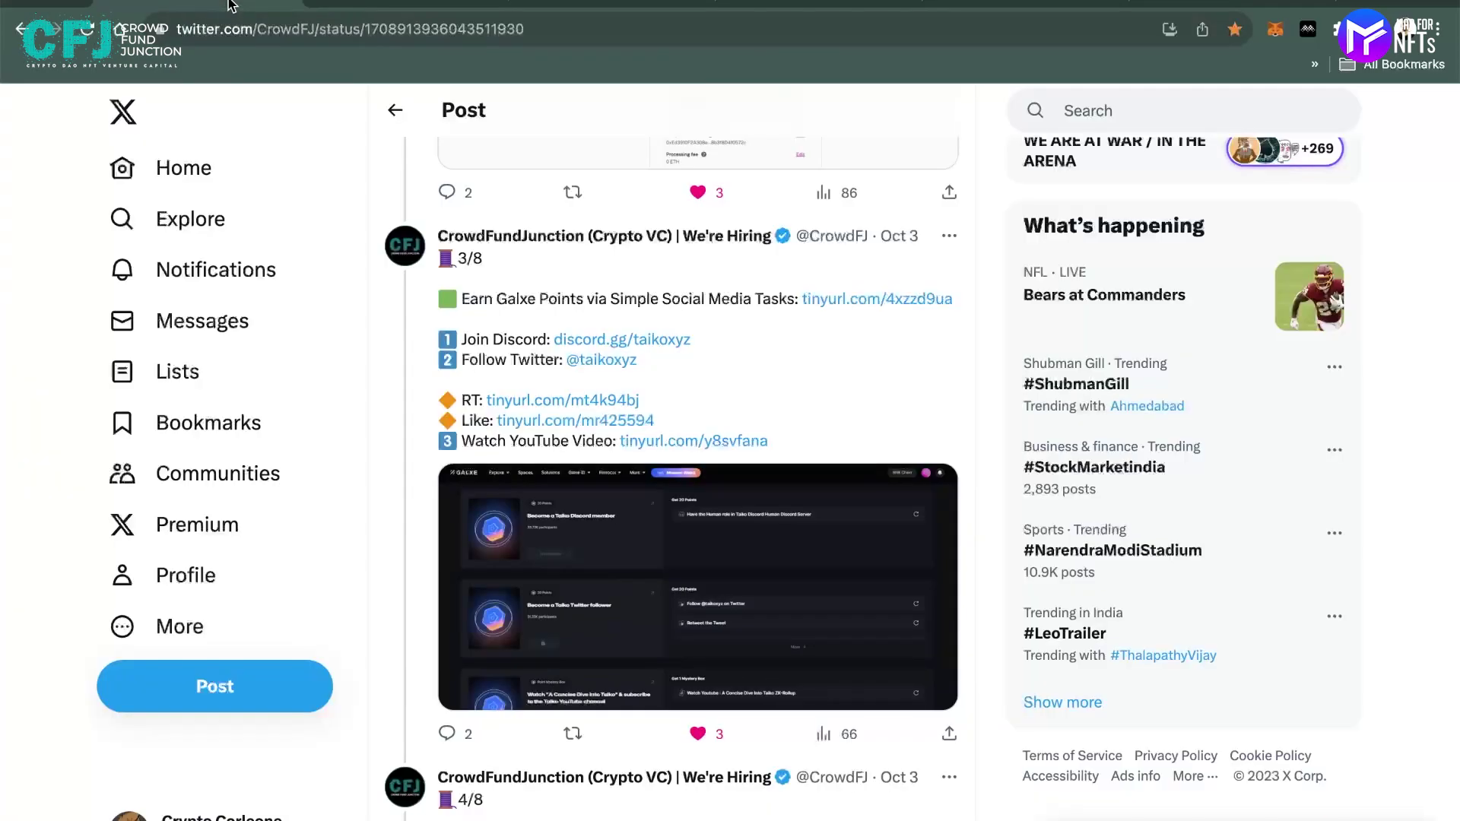
{"action": "scroll", "coordinate": [998, 351], "scroll_direction": "down", "scroll_amount": 3}
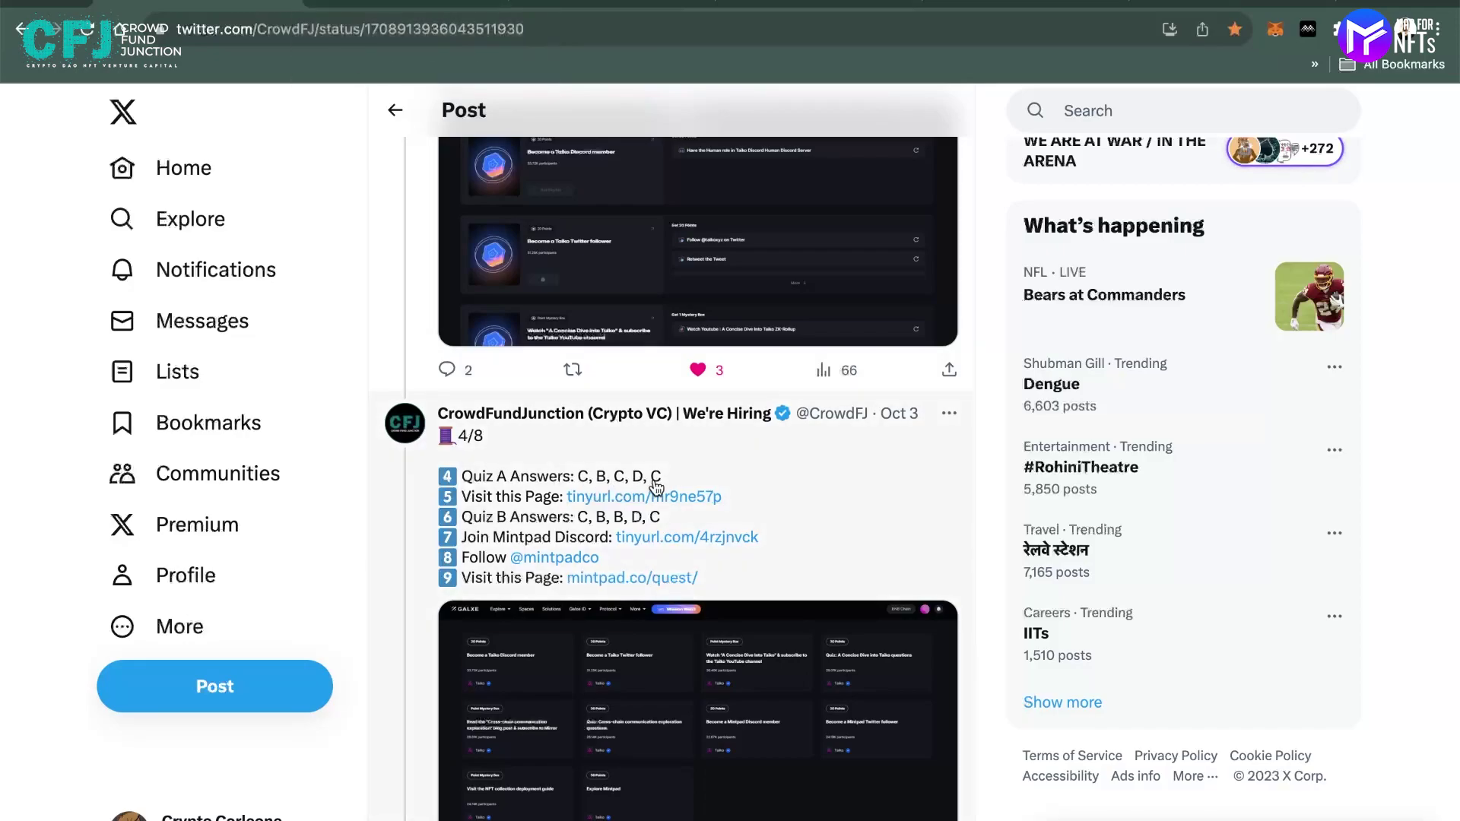
{"action": "left_click", "coordinate": [419, 2]}
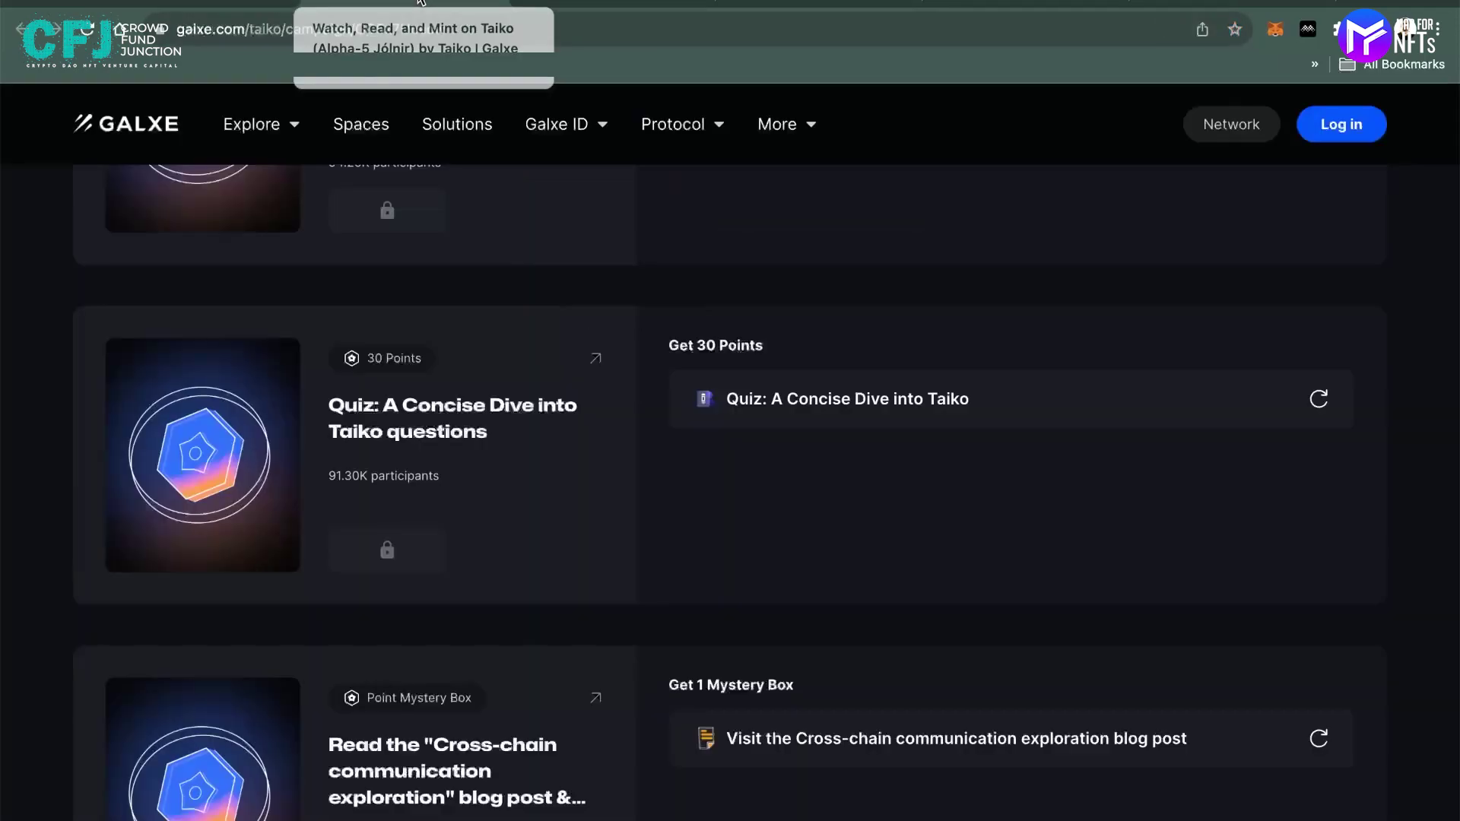
{"action": "scroll", "coordinate": [1019, 517], "scroll_direction": "down", "scroll_amount": 3}
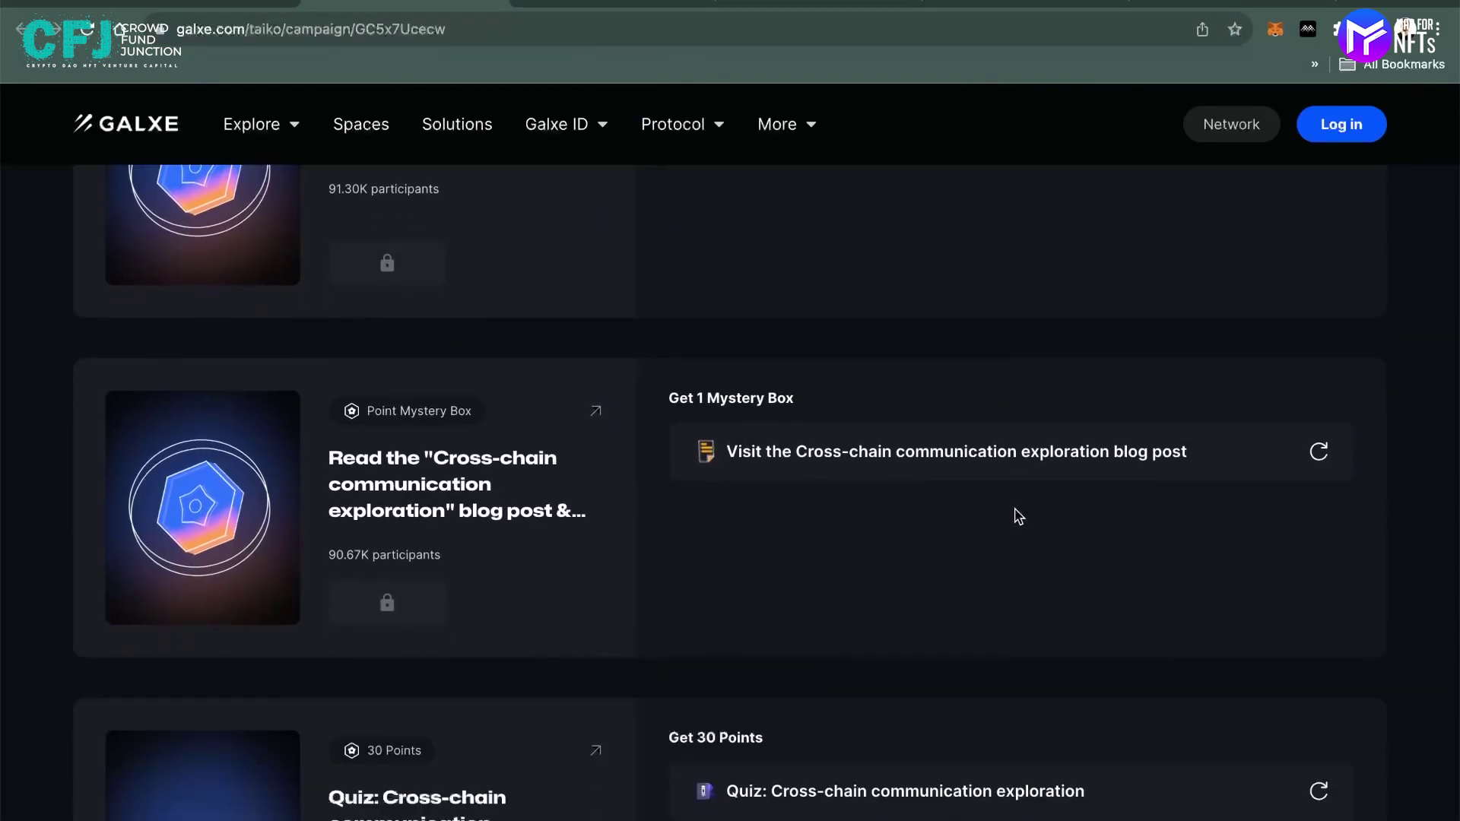
{"action": "scroll", "coordinate": [837, 320], "scroll_direction": "up", "scroll_amount": 2}
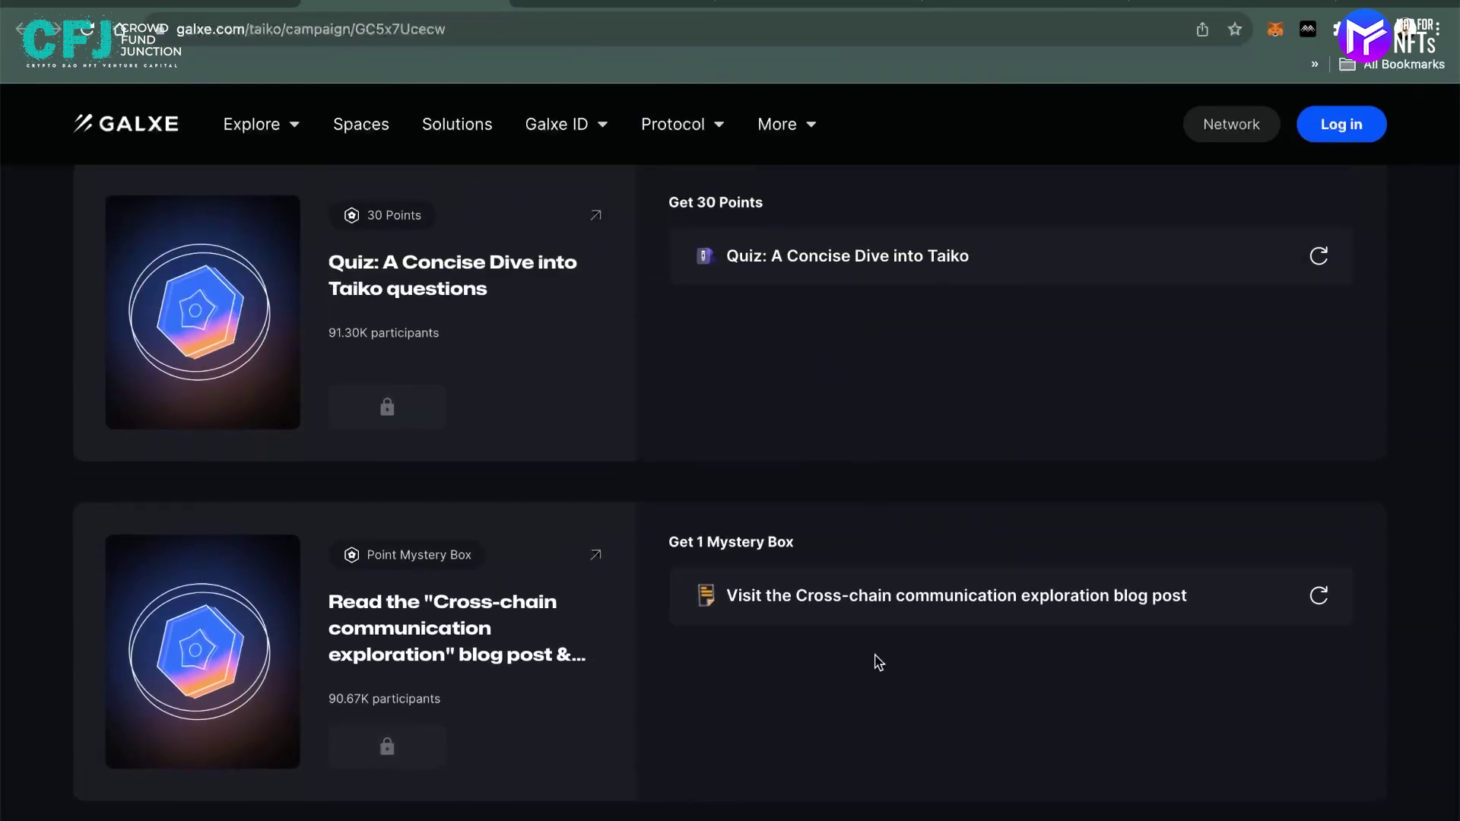
{"action": "scroll", "coordinate": [874, 662], "scroll_direction": "down", "scroll_amount": 2}
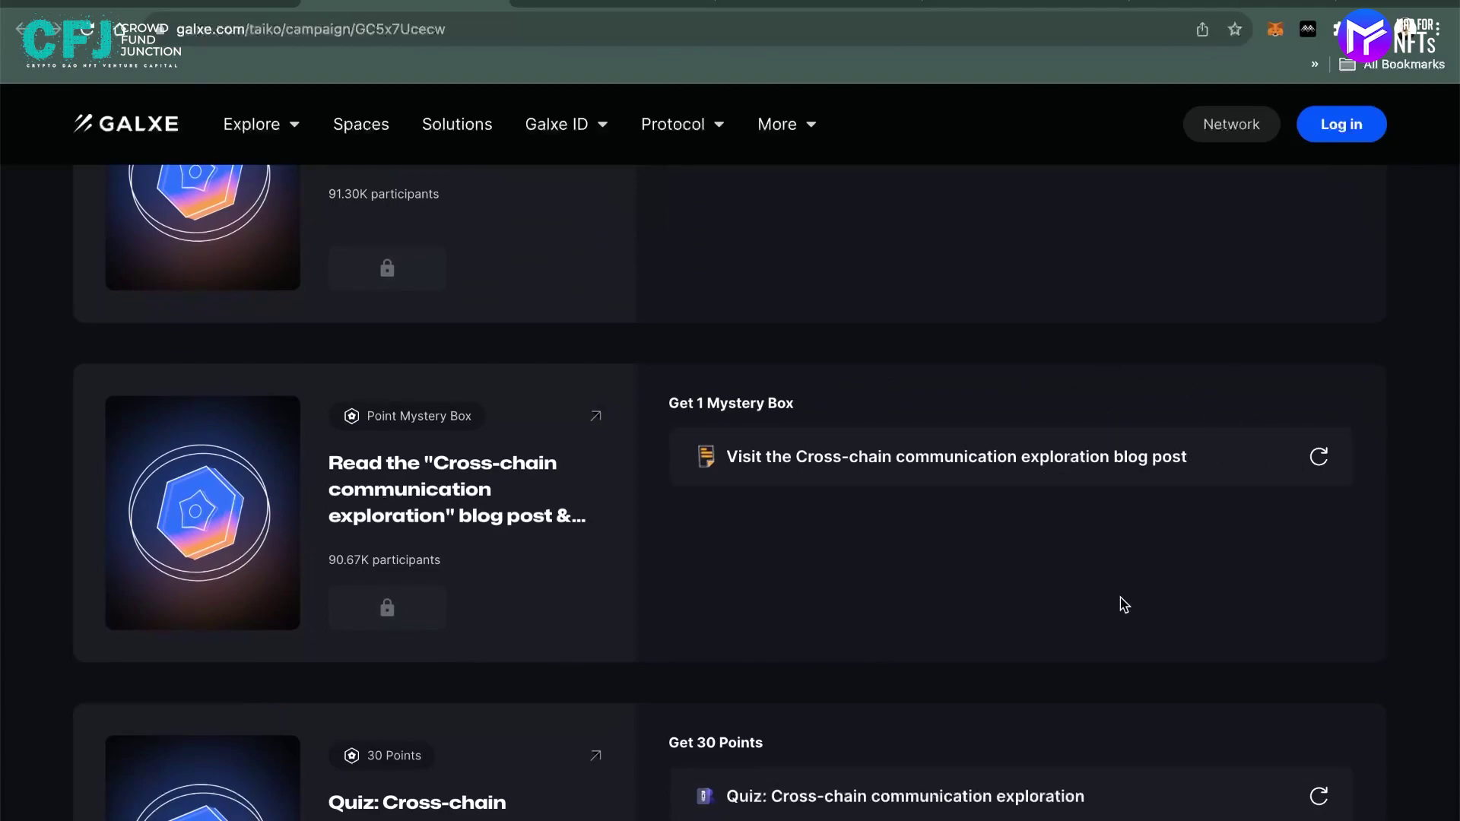
{"action": "scroll", "coordinate": [1119, 600], "scroll_direction": "down", "scroll_amount": 2}
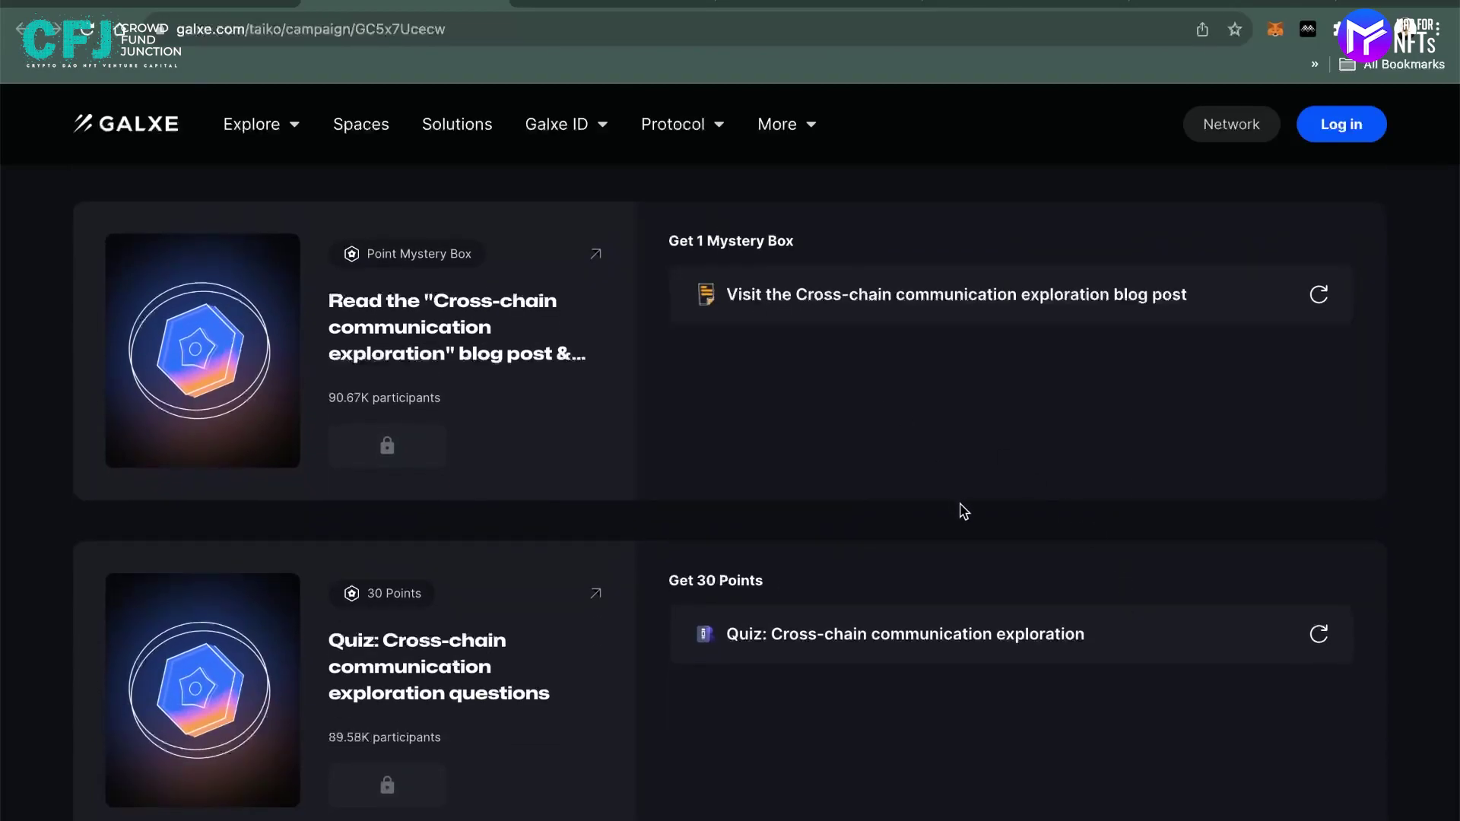
{"action": "scroll", "coordinate": [961, 509], "scroll_direction": "down", "scroll_amount": 2}
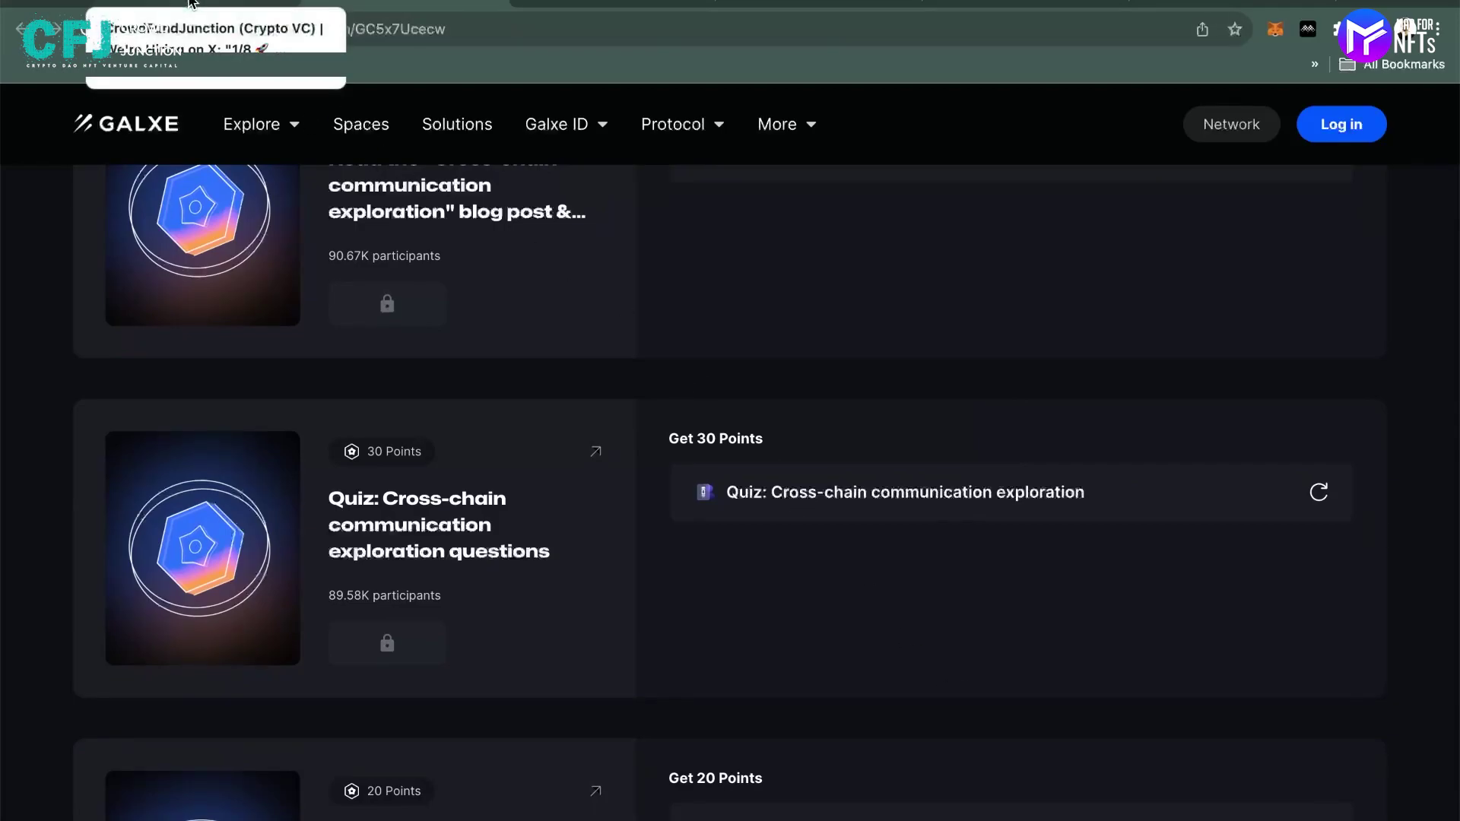
{"action": "left_click", "coordinate": [191, 4]}
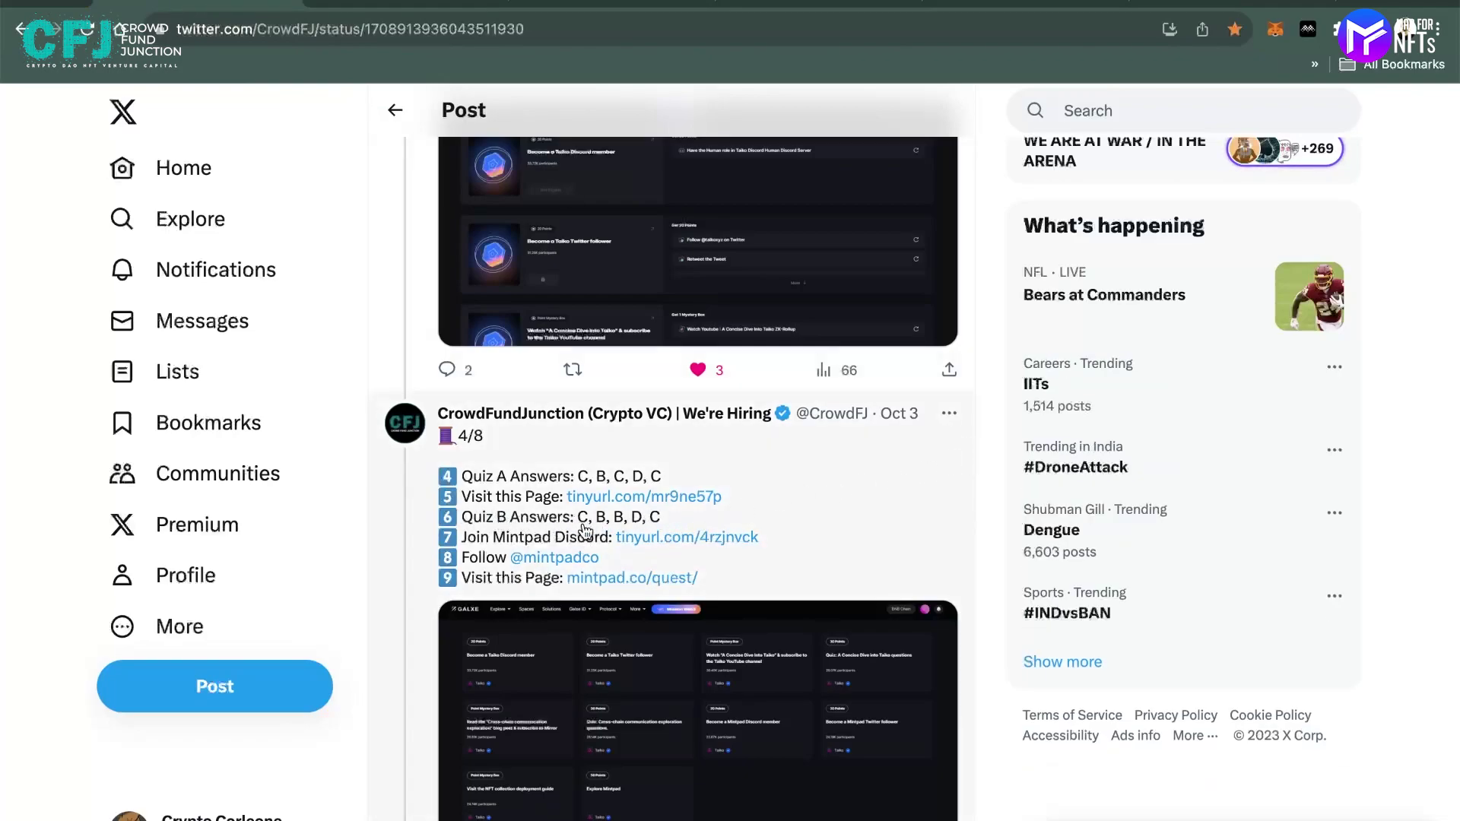
{"action": "left_click_drag", "start_coordinate": [578, 520], "coordinate": [677, 520]}
{"action": "left_click", "coordinate": [986, 523]}
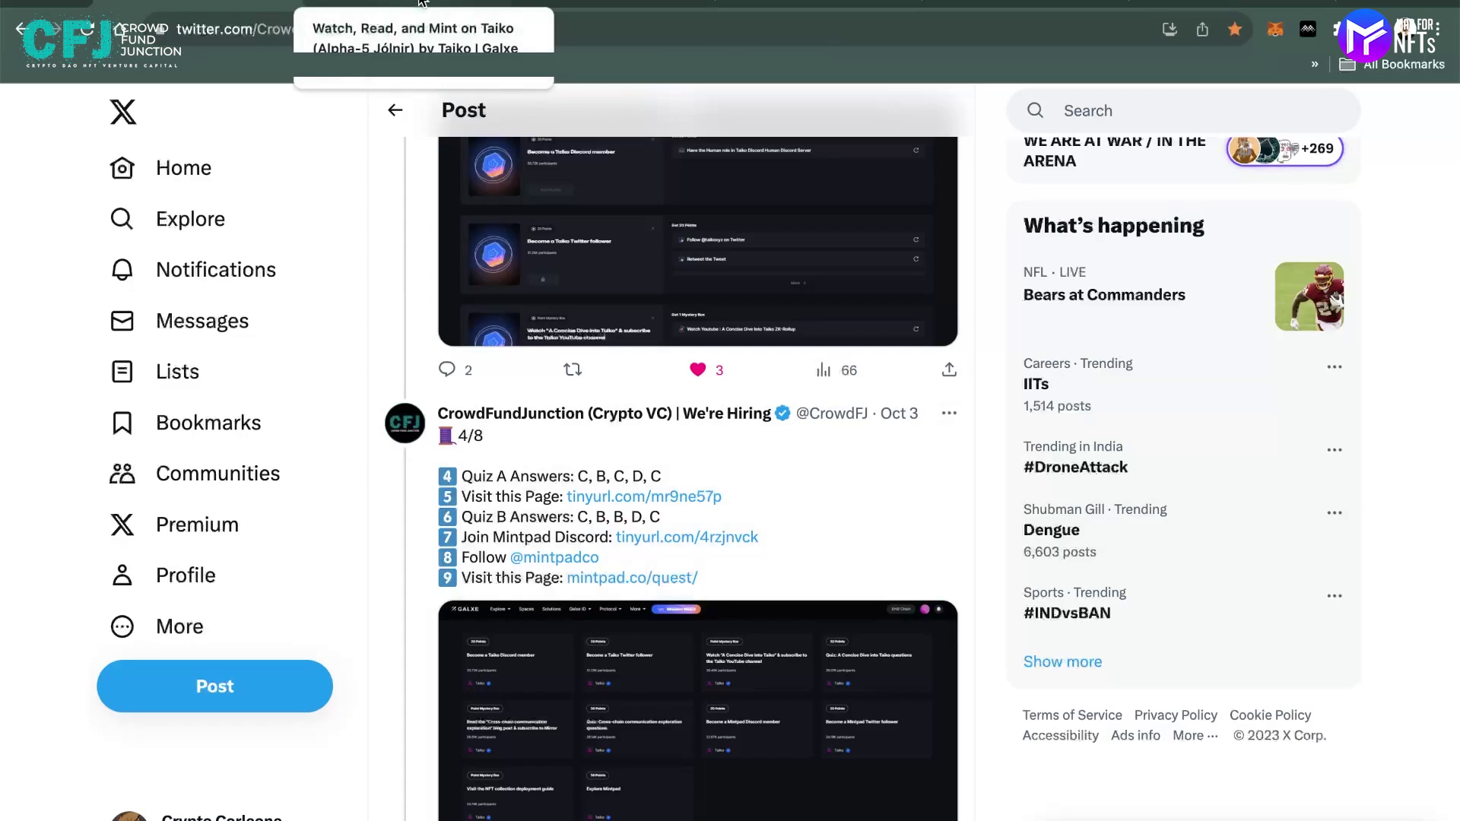
{"action": "left_click", "coordinate": [420, 2]}
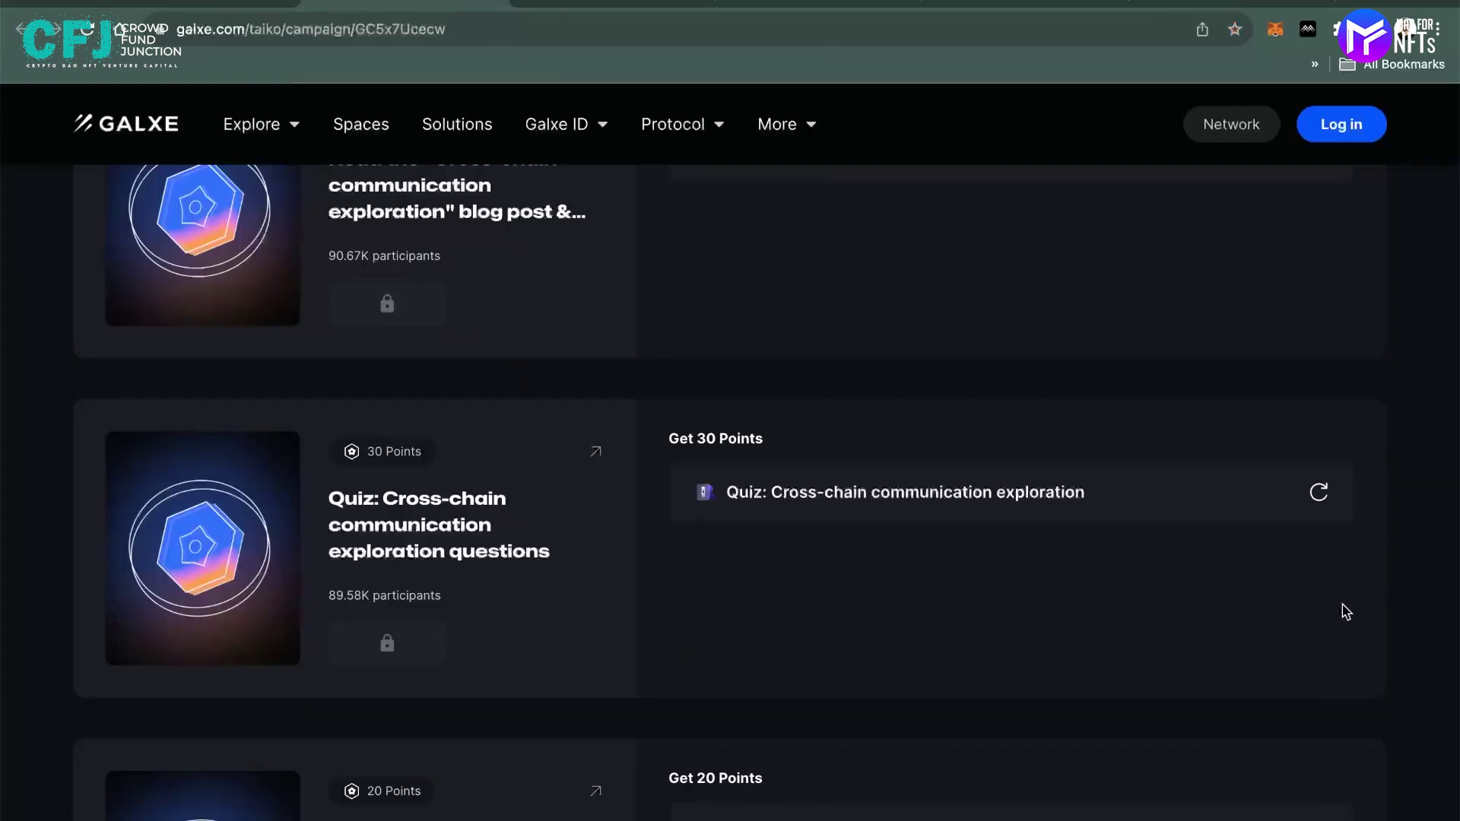
{"action": "scroll", "coordinate": [1340, 606], "scroll_direction": "down", "scroll_amount": 4}
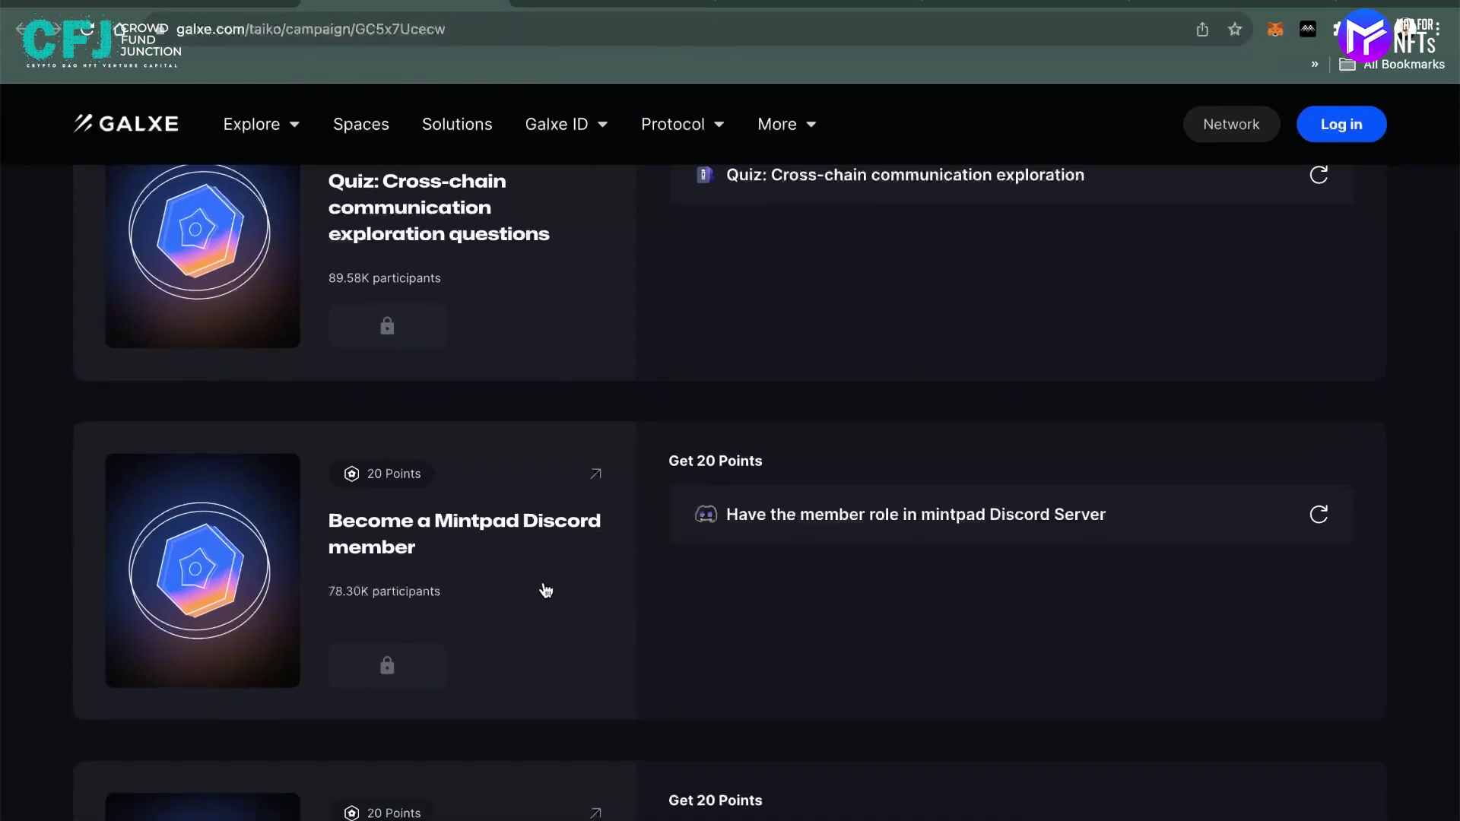
{"action": "scroll", "coordinate": [578, 667], "scroll_direction": "down", "scroll_amount": 2}
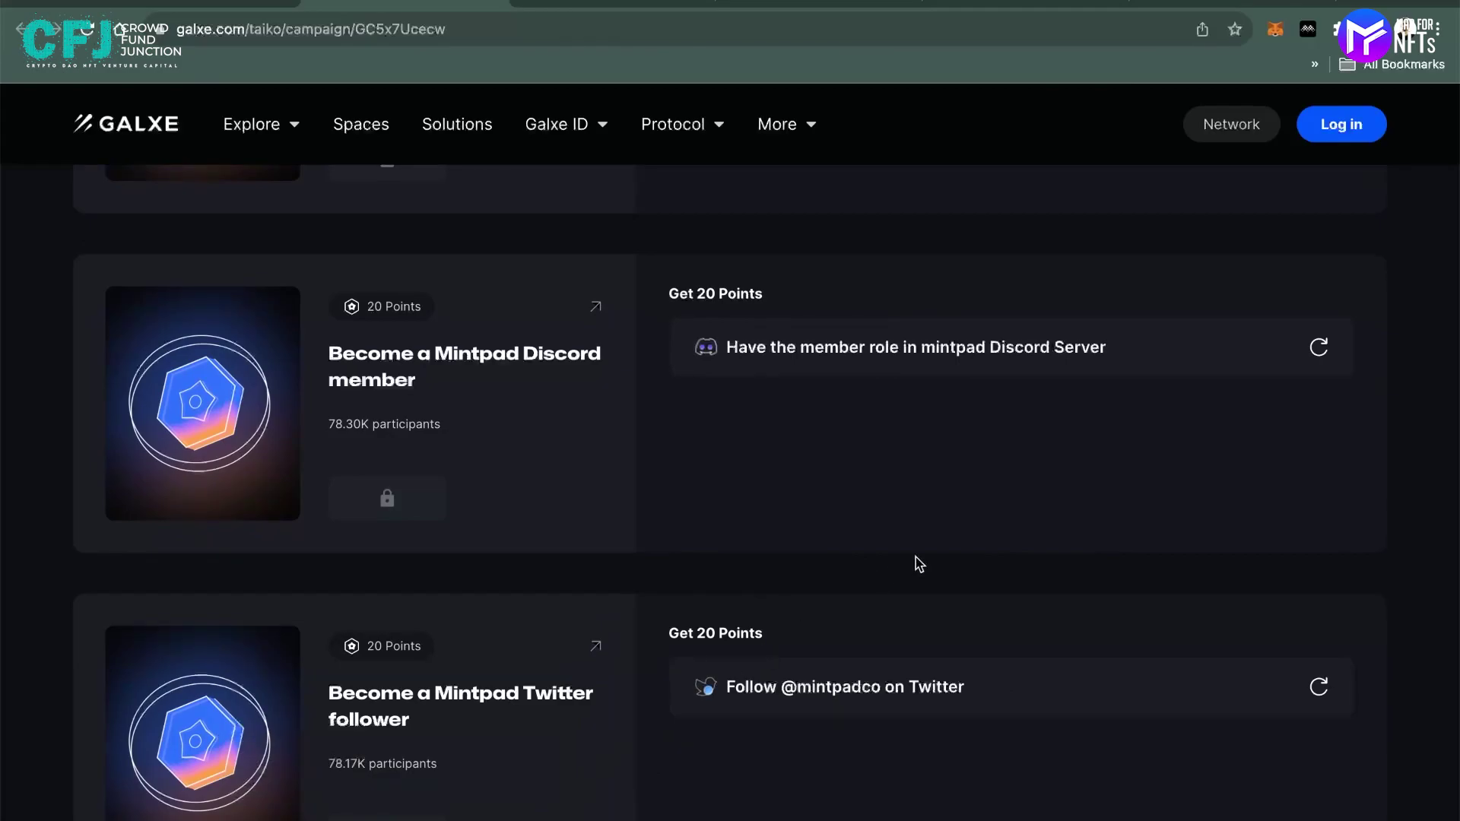
{"action": "scroll", "coordinate": [919, 564], "scroll_direction": "down", "scroll_amount": 6}
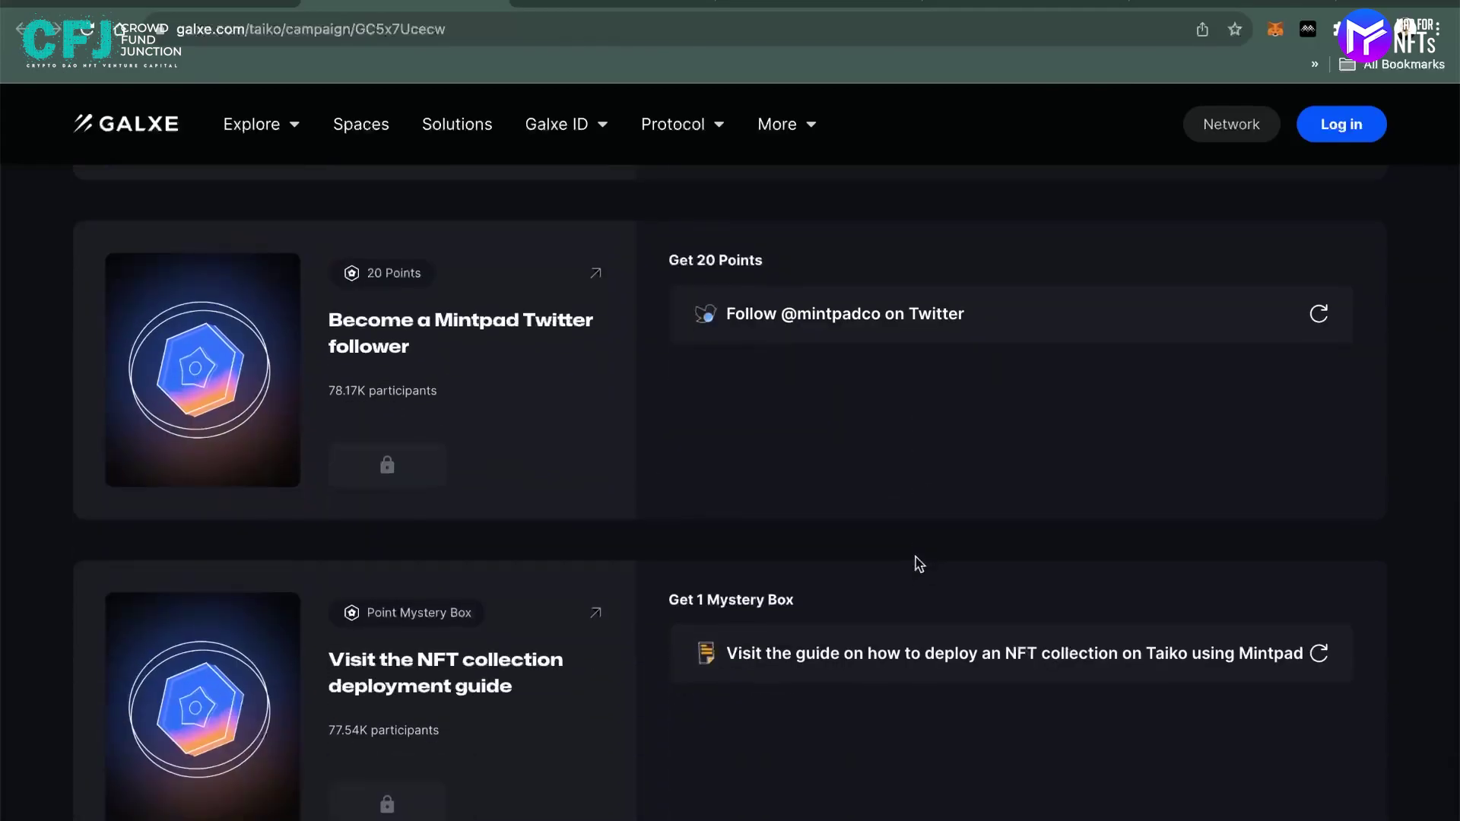
{"action": "scroll", "coordinate": [913, 627], "scroll_direction": "down", "scroll_amount": 4}
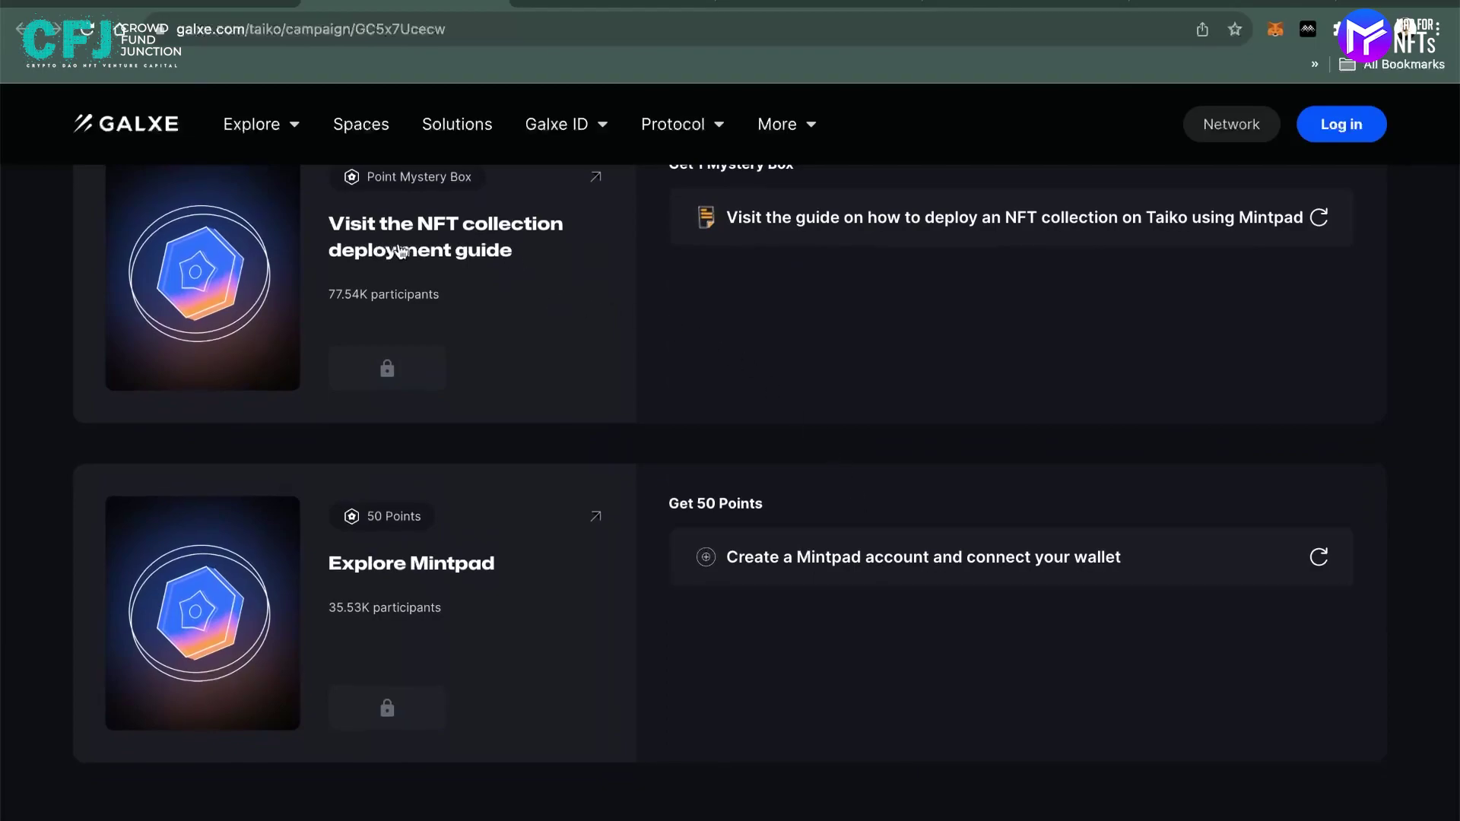
{"action": "scroll", "coordinate": [809, 301], "scroll_direction": "up", "scroll_amount": 2}
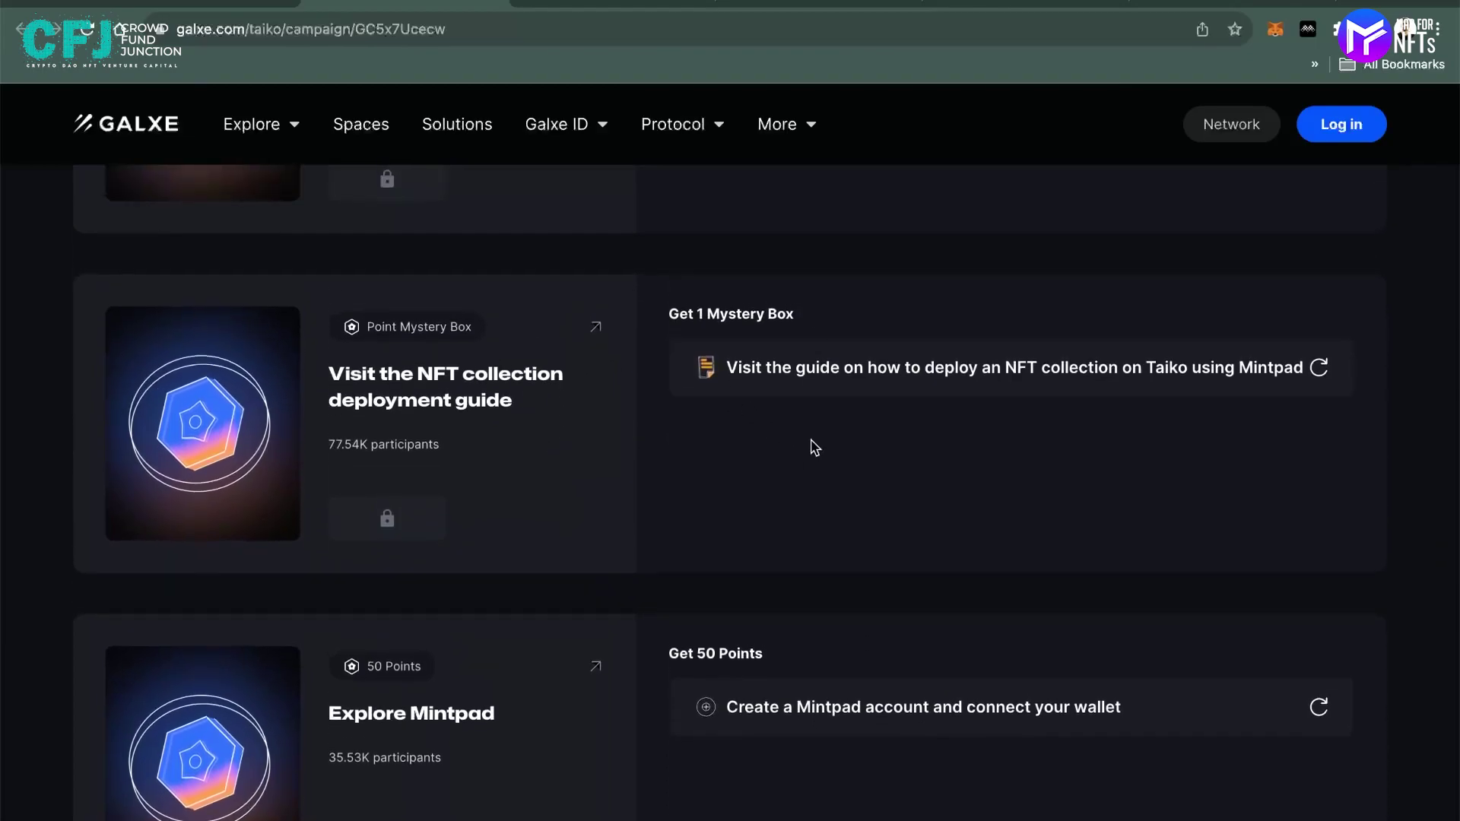
{"action": "scroll", "coordinate": [813, 447], "scroll_direction": "down", "scroll_amount": 3}
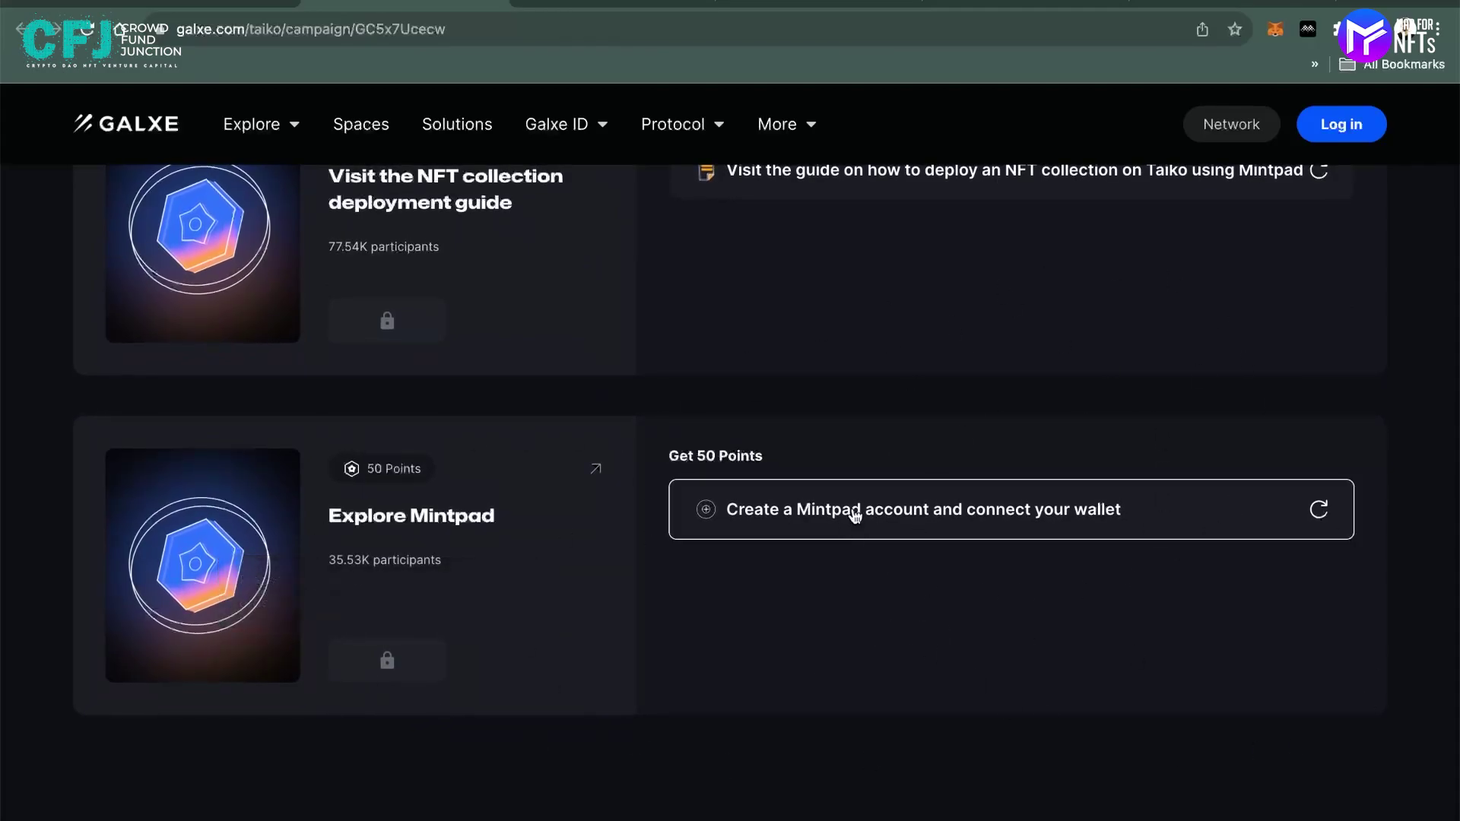
{"action": "scroll", "coordinate": [962, 368], "scroll_direction": "up", "scroll_amount": 9}
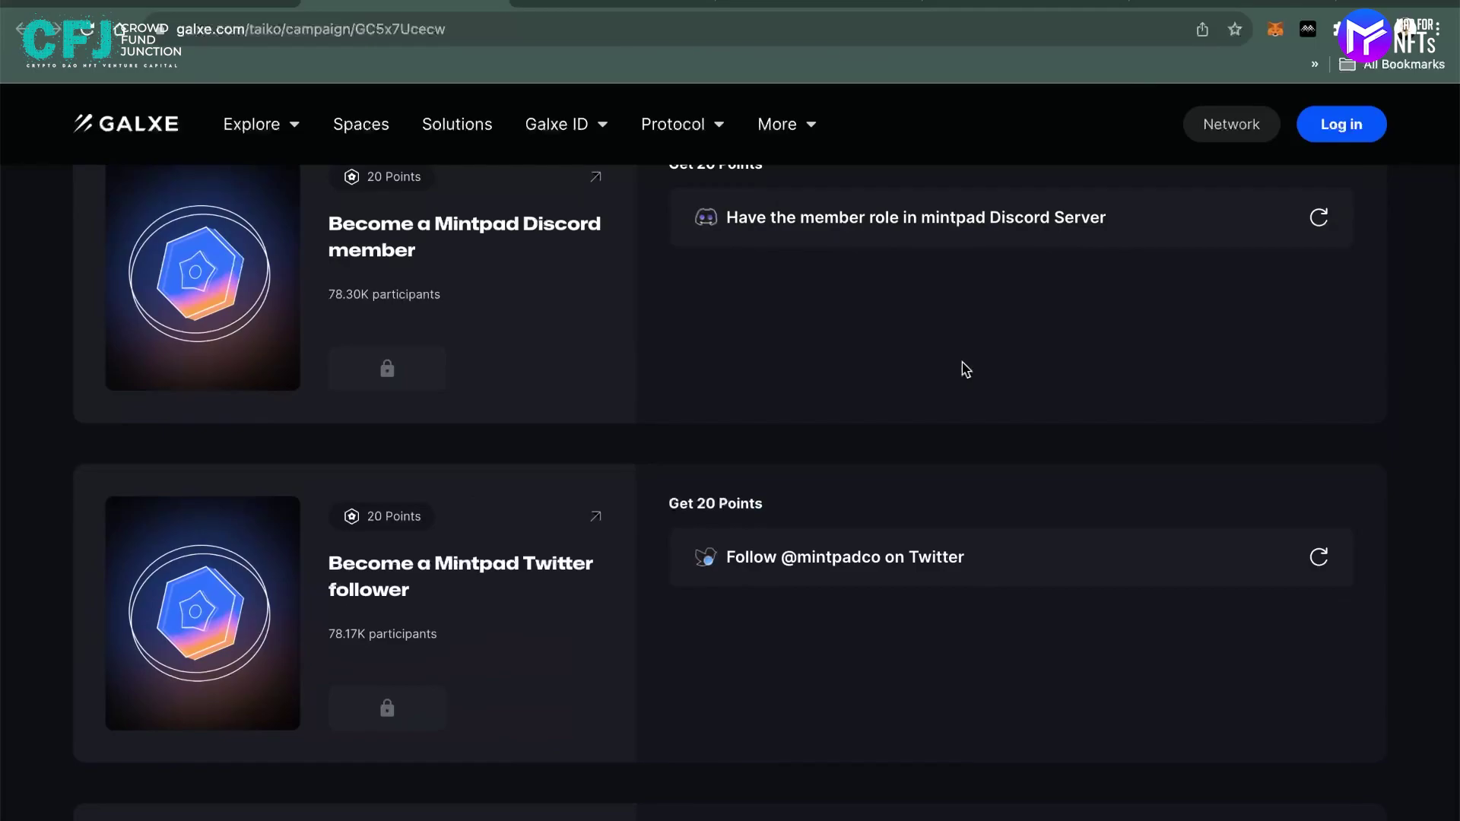
{"action": "scroll", "coordinate": [962, 370], "scroll_direction": "up", "scroll_amount": 3}
{"action": "scroll", "coordinate": [732, 336], "scroll_direction": "down", "scroll_amount": 3}
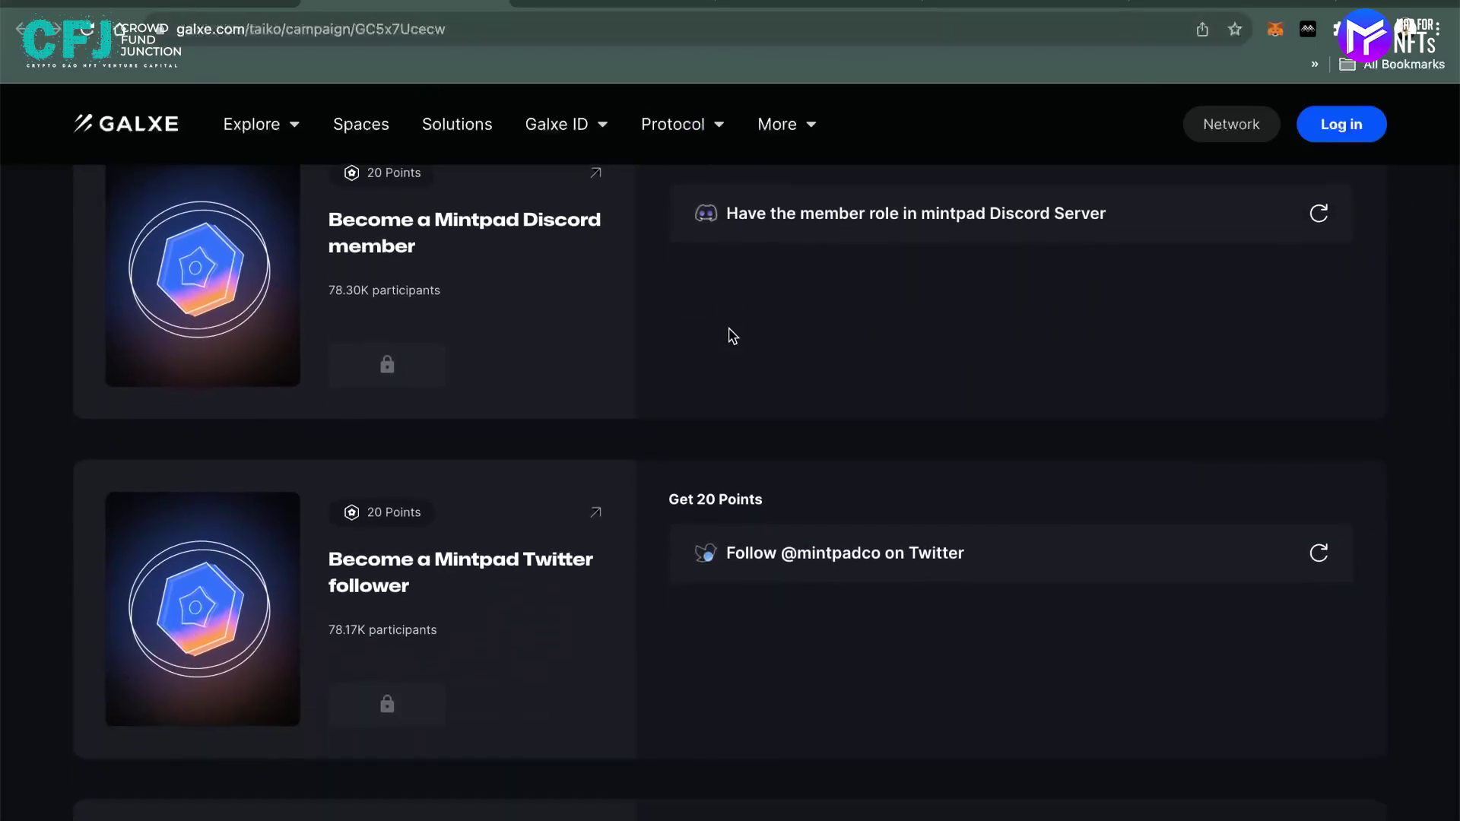
{"action": "scroll", "coordinate": [733, 336], "scroll_direction": "down", "scroll_amount": 10}
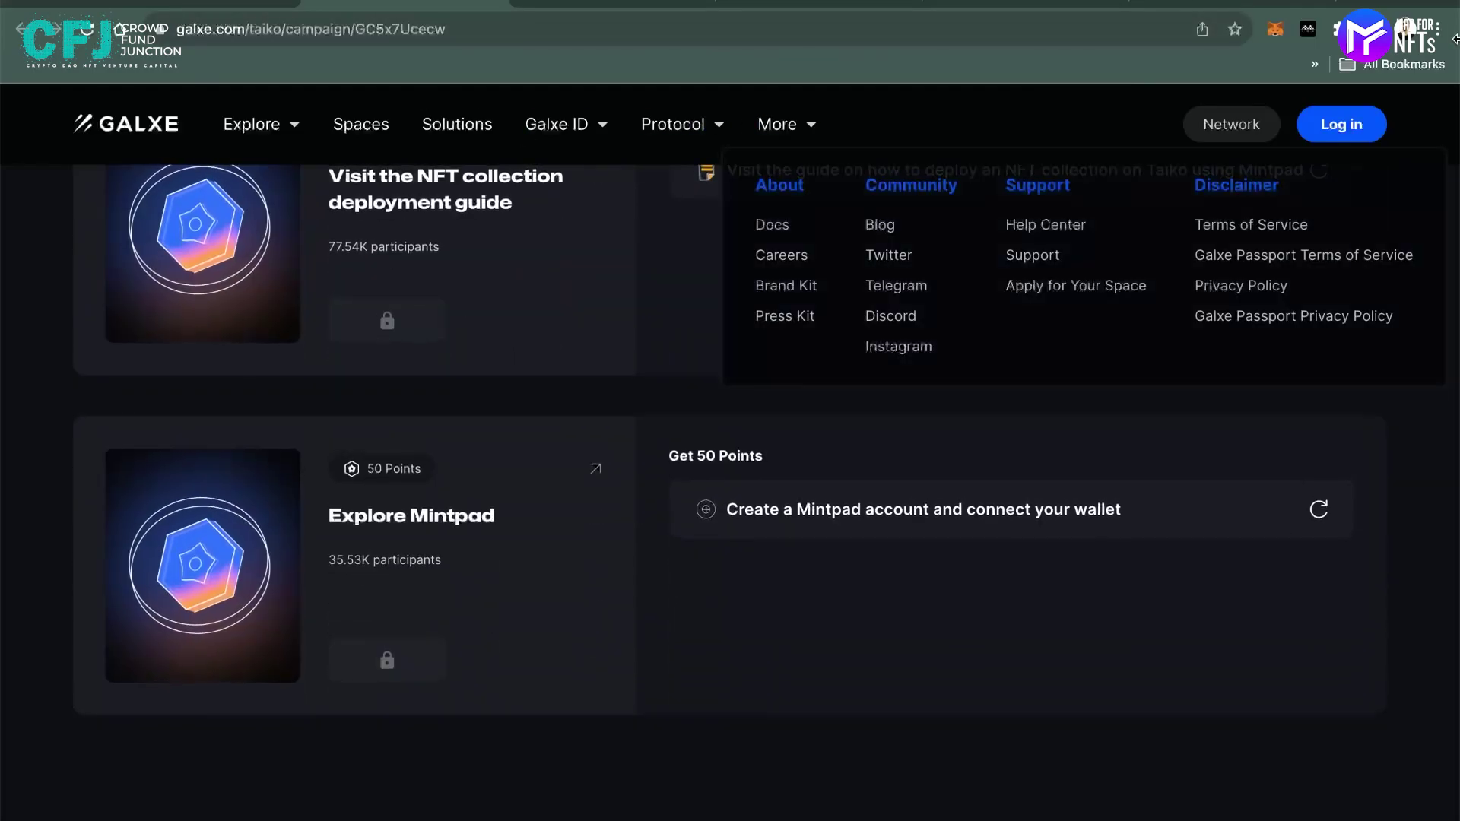
Confirm MetaMask's Account 2 holds 0.3911 ETH ($634.94) in its token list
{"action": "left_click", "coordinate": [1277, 30]}
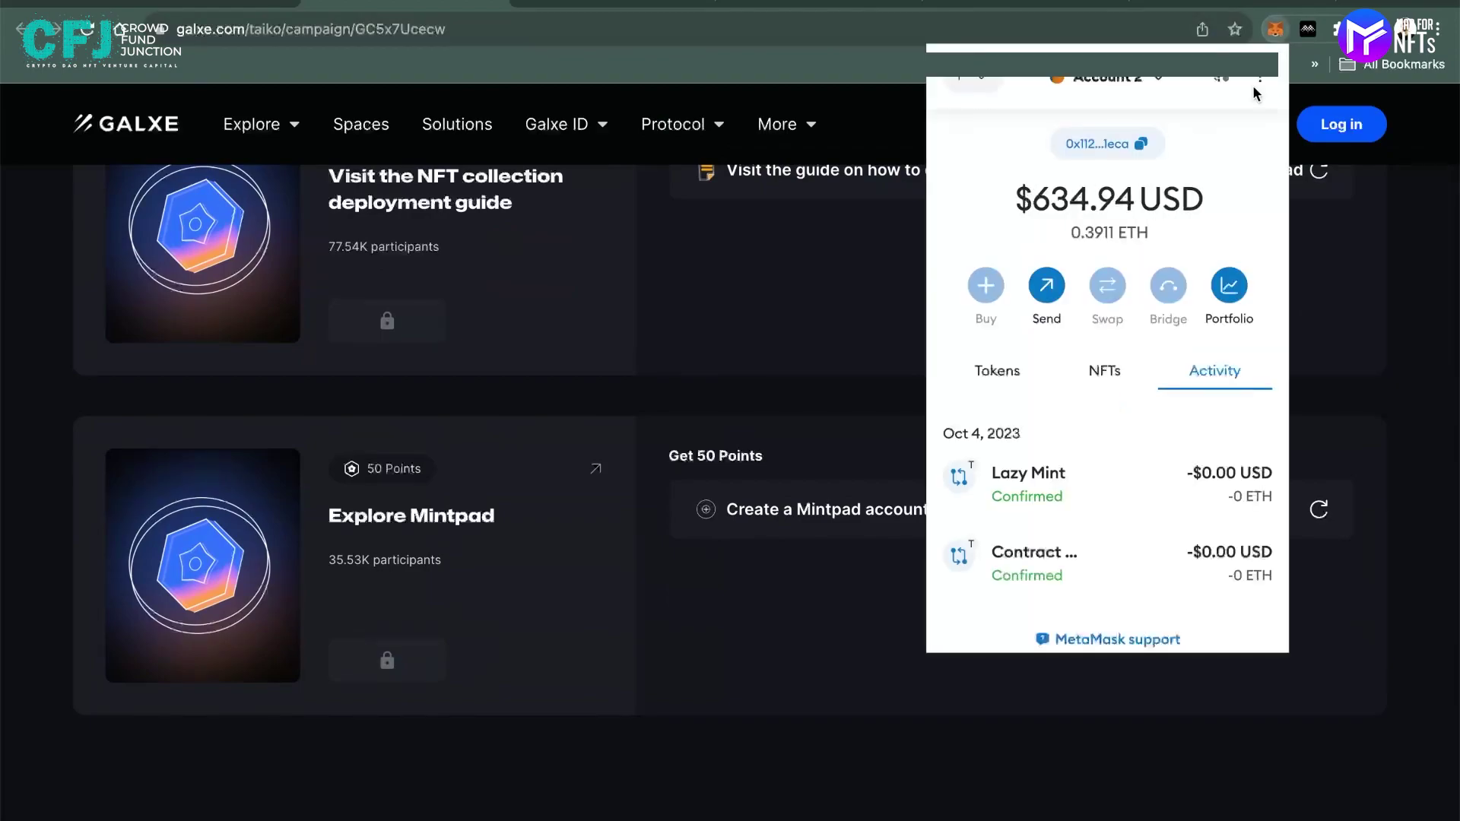
{"action": "left_click_drag", "start_coordinate": [1016, 199], "coordinate": [1211, 207]}
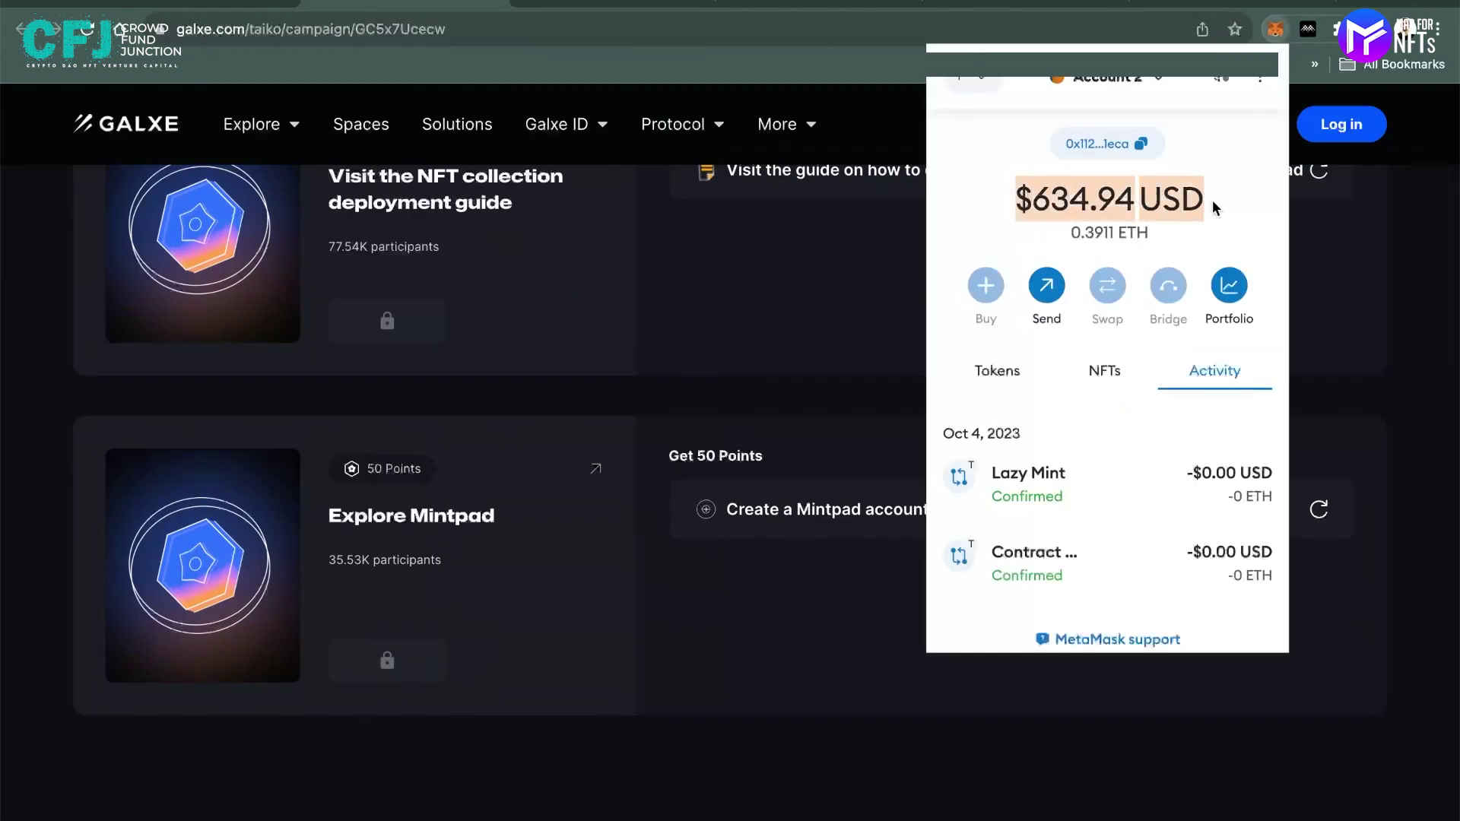
{"action": "left_click", "coordinate": [1212, 199]}
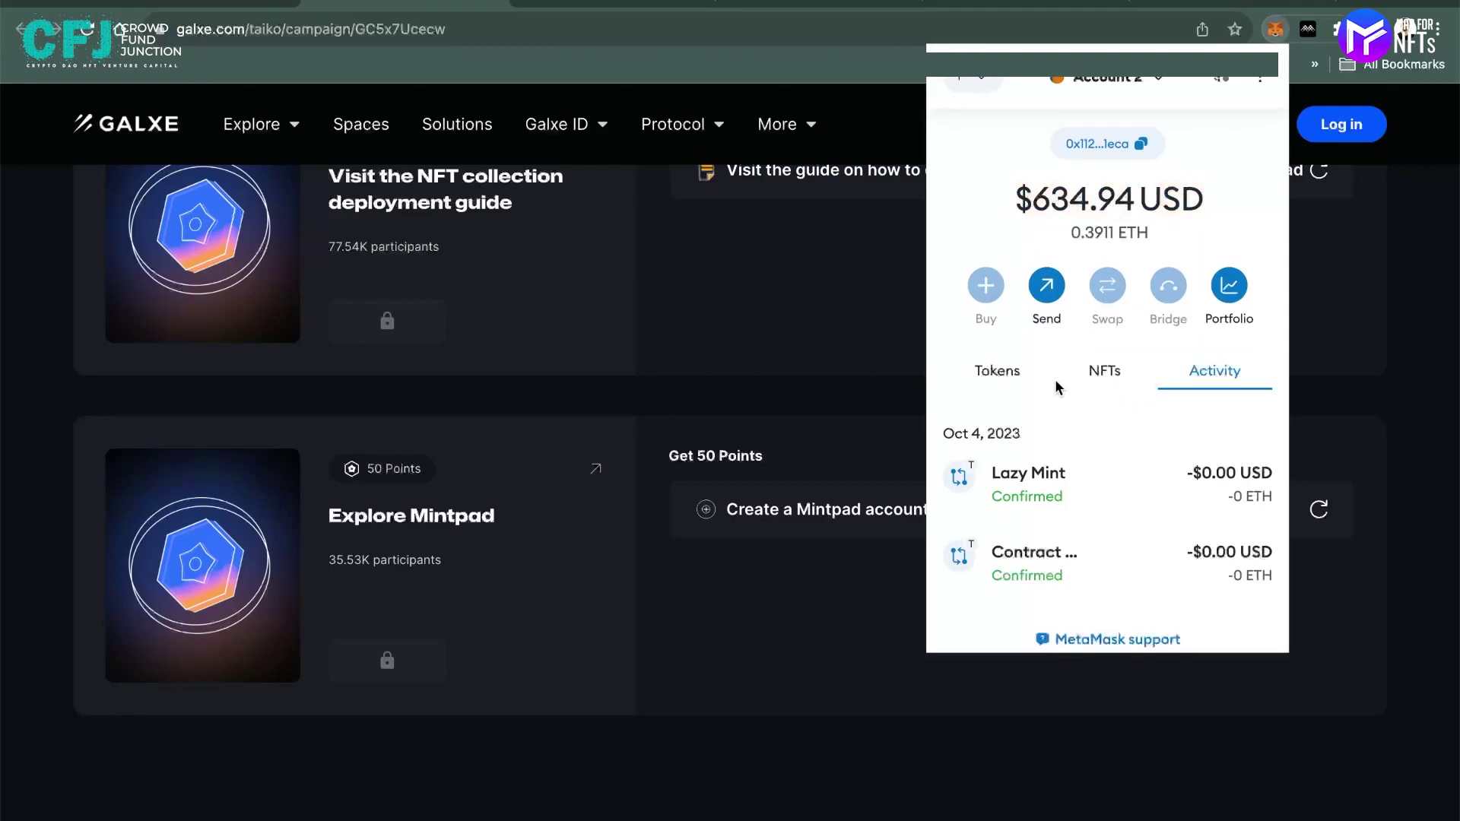
{"action": "left_click", "coordinate": [1000, 375]}
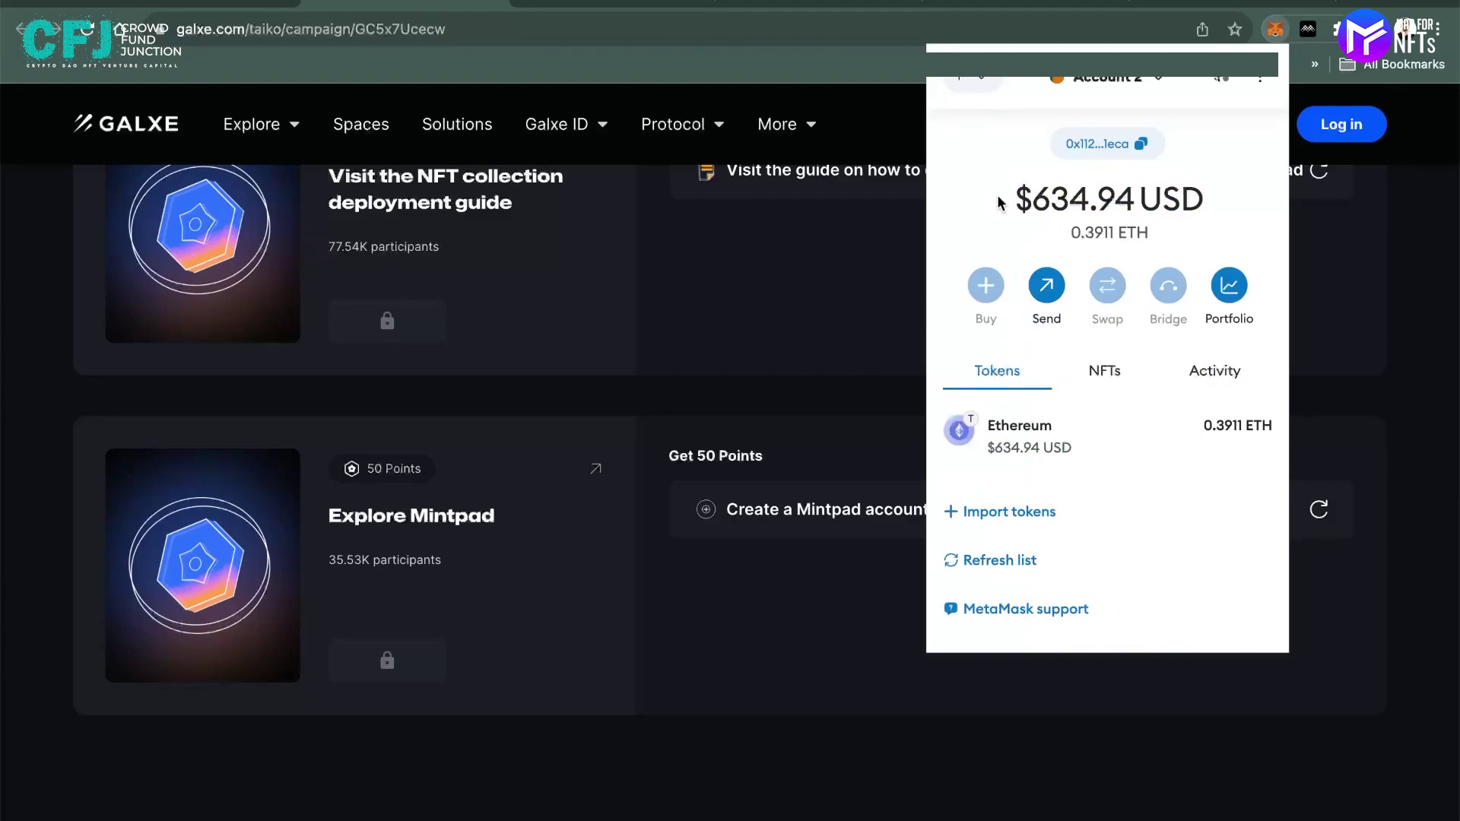
{"action": "left_click_drag", "start_coordinate": [995, 199], "coordinate": [1251, 202]}
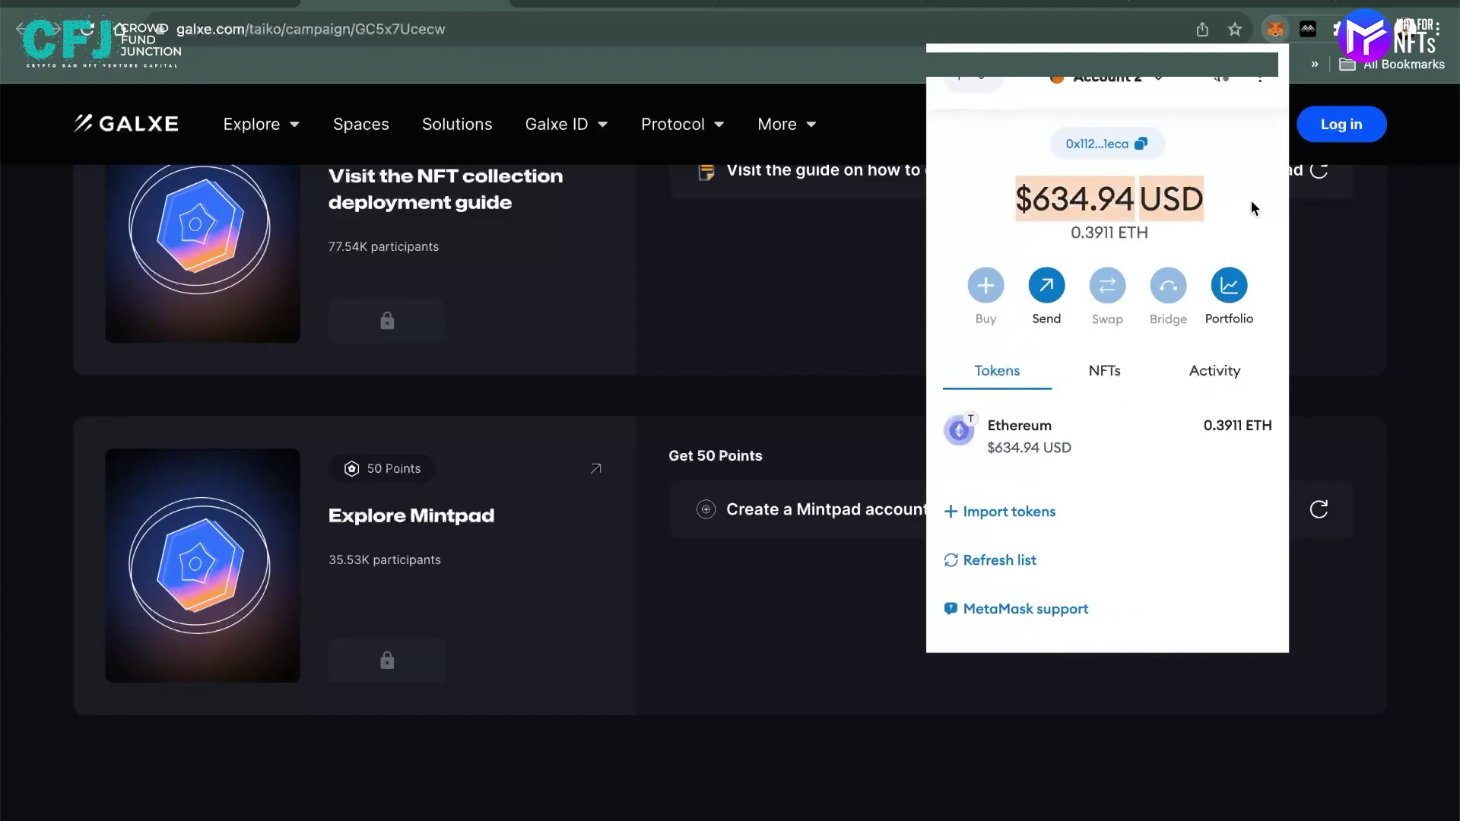
{"action": "left_click", "coordinate": [1393, 283]}
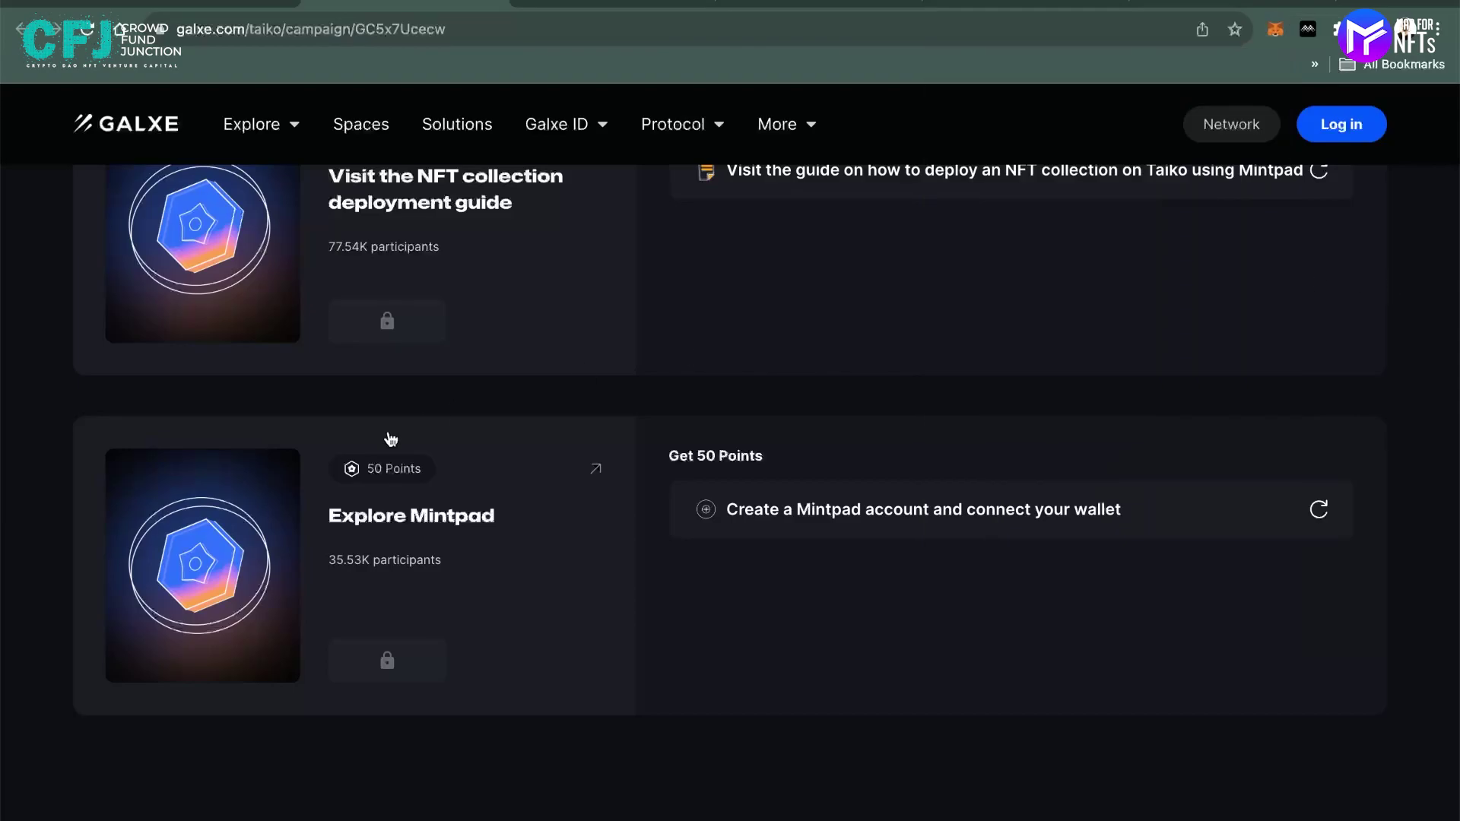
Follow the 5/8 tweet's app.mintpad.co link to Mintpad's 'Choose your smart contract type' page
{"action": "left_click", "coordinate": [190, 3]}
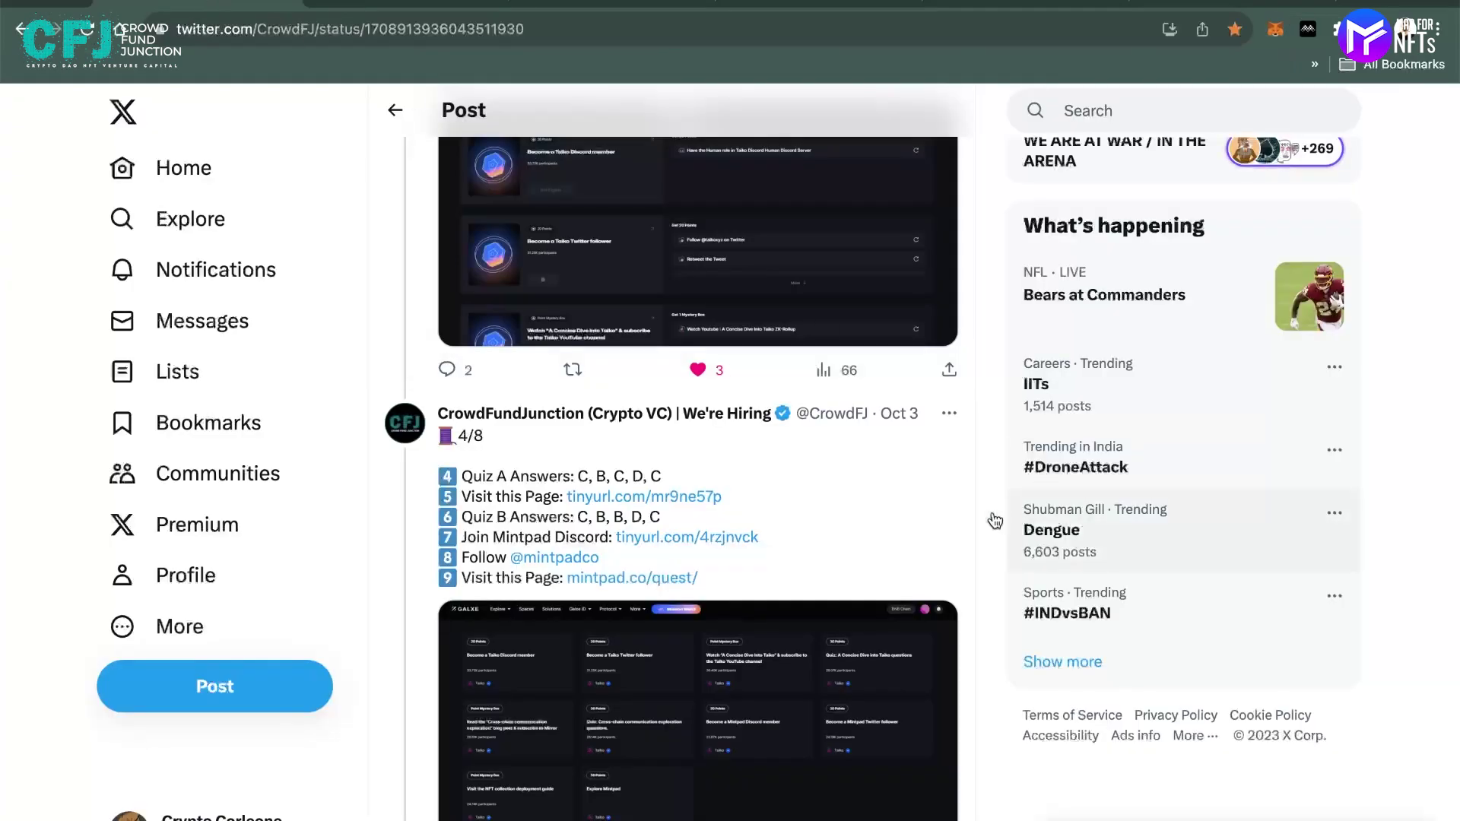
{"action": "scroll", "coordinate": [993, 515], "scroll_direction": "down", "scroll_amount": 8}
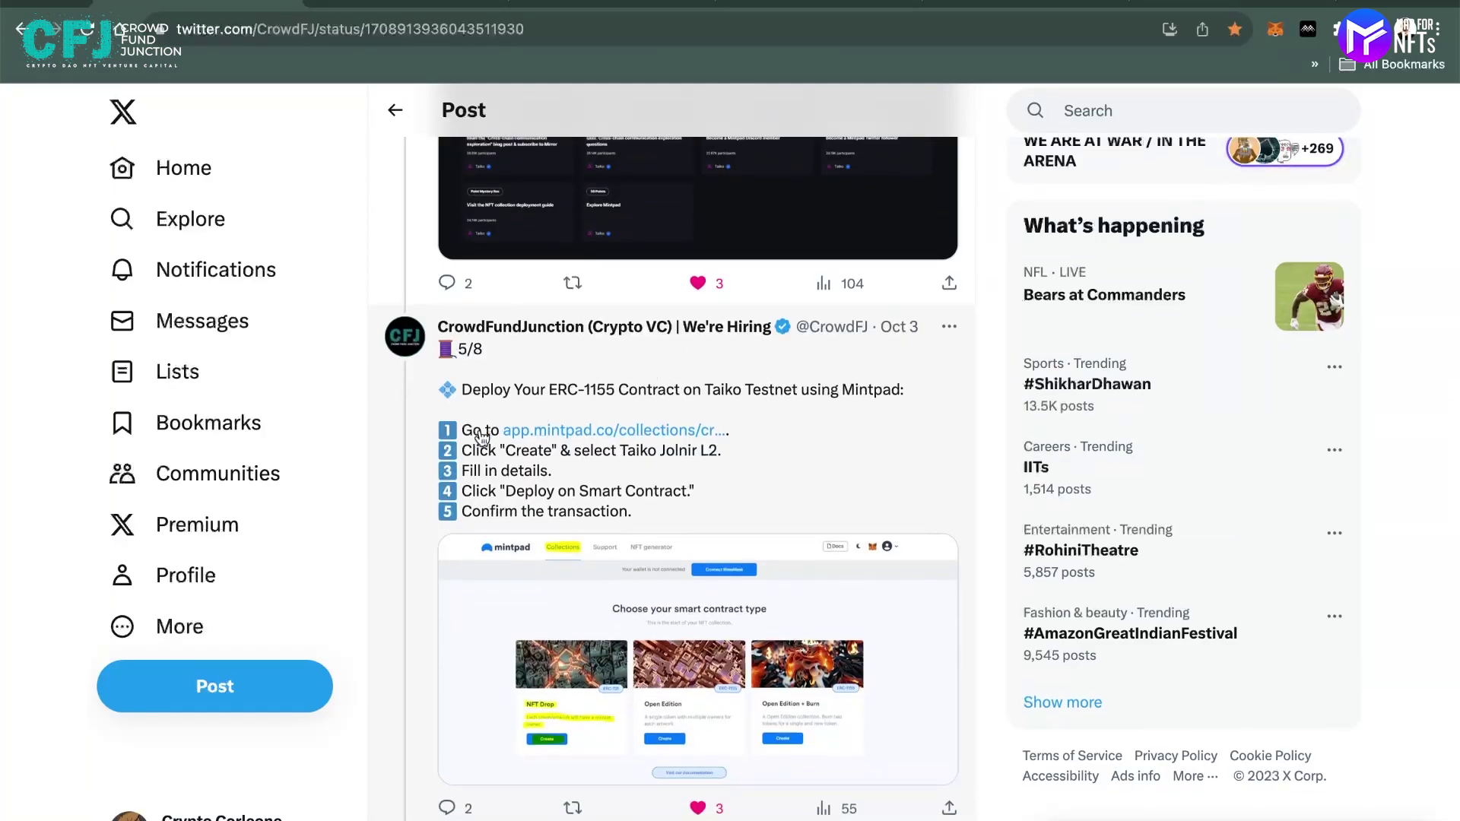
{"action": "left_click", "coordinate": [598, 430]}
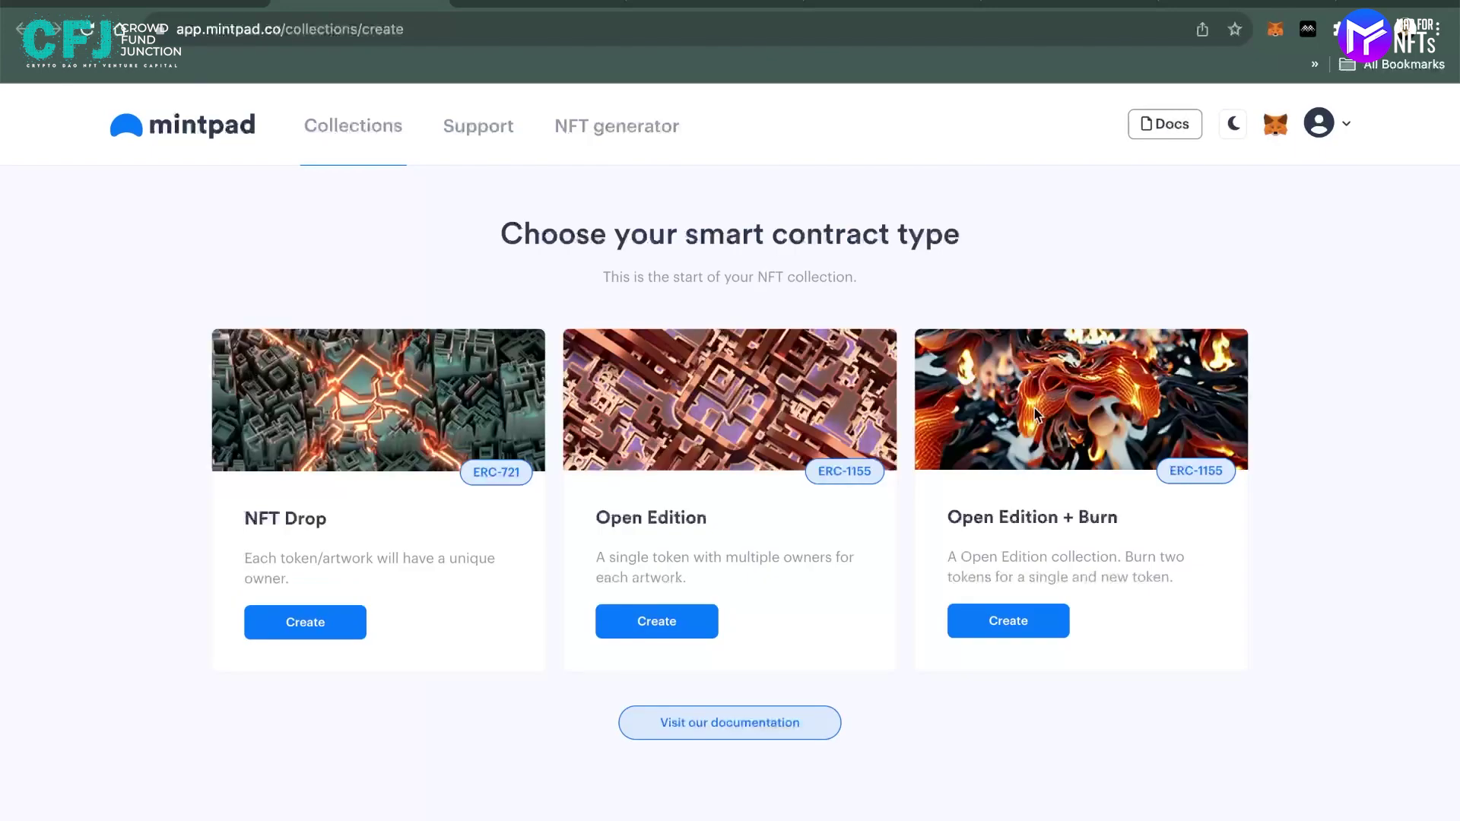
{"action": "key", "text": "ctrl+w"}
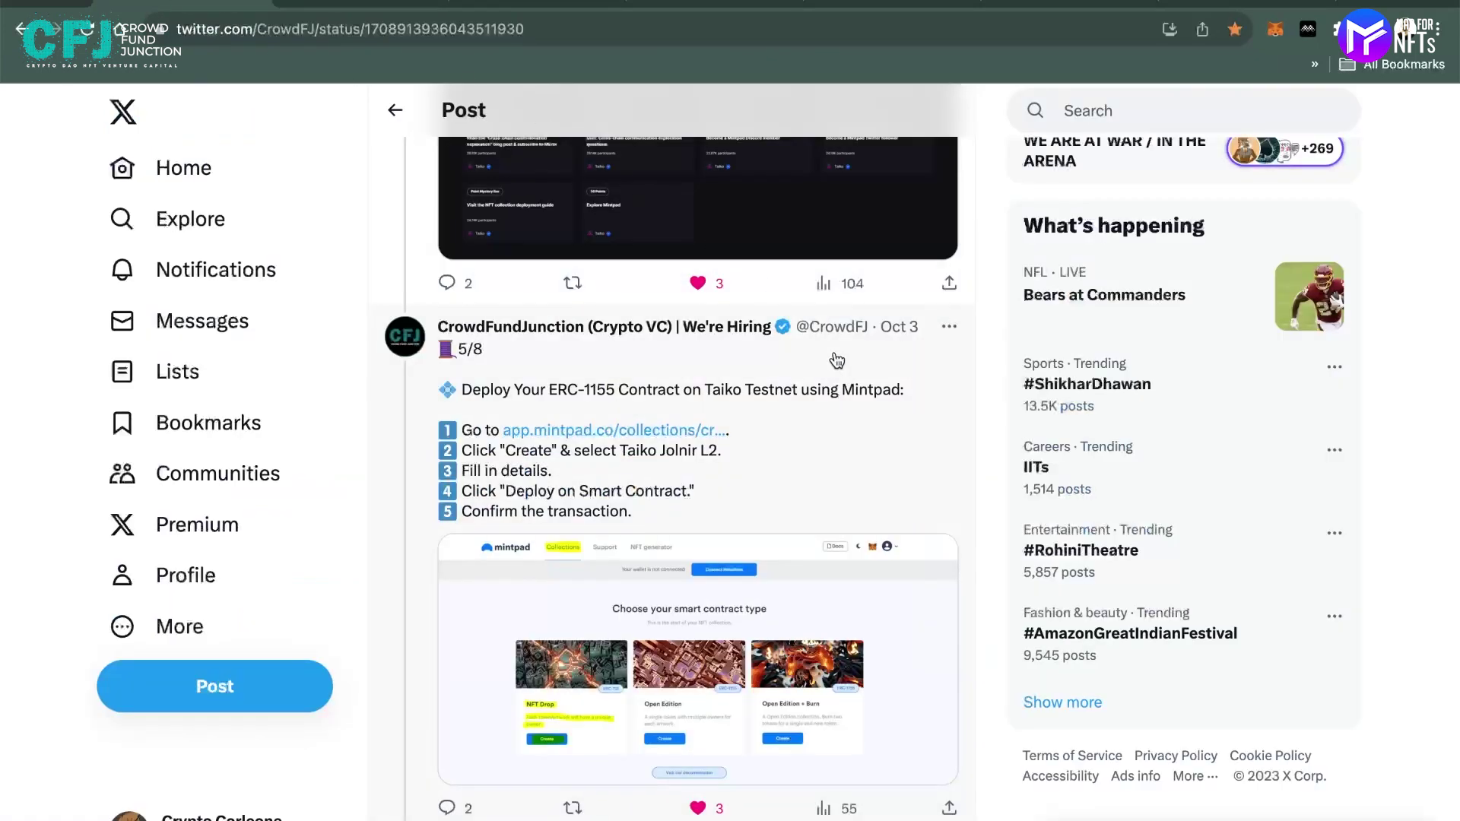
{"action": "scroll", "coordinate": [833, 361], "scroll_direction": "down", "scroll_amount": 2}
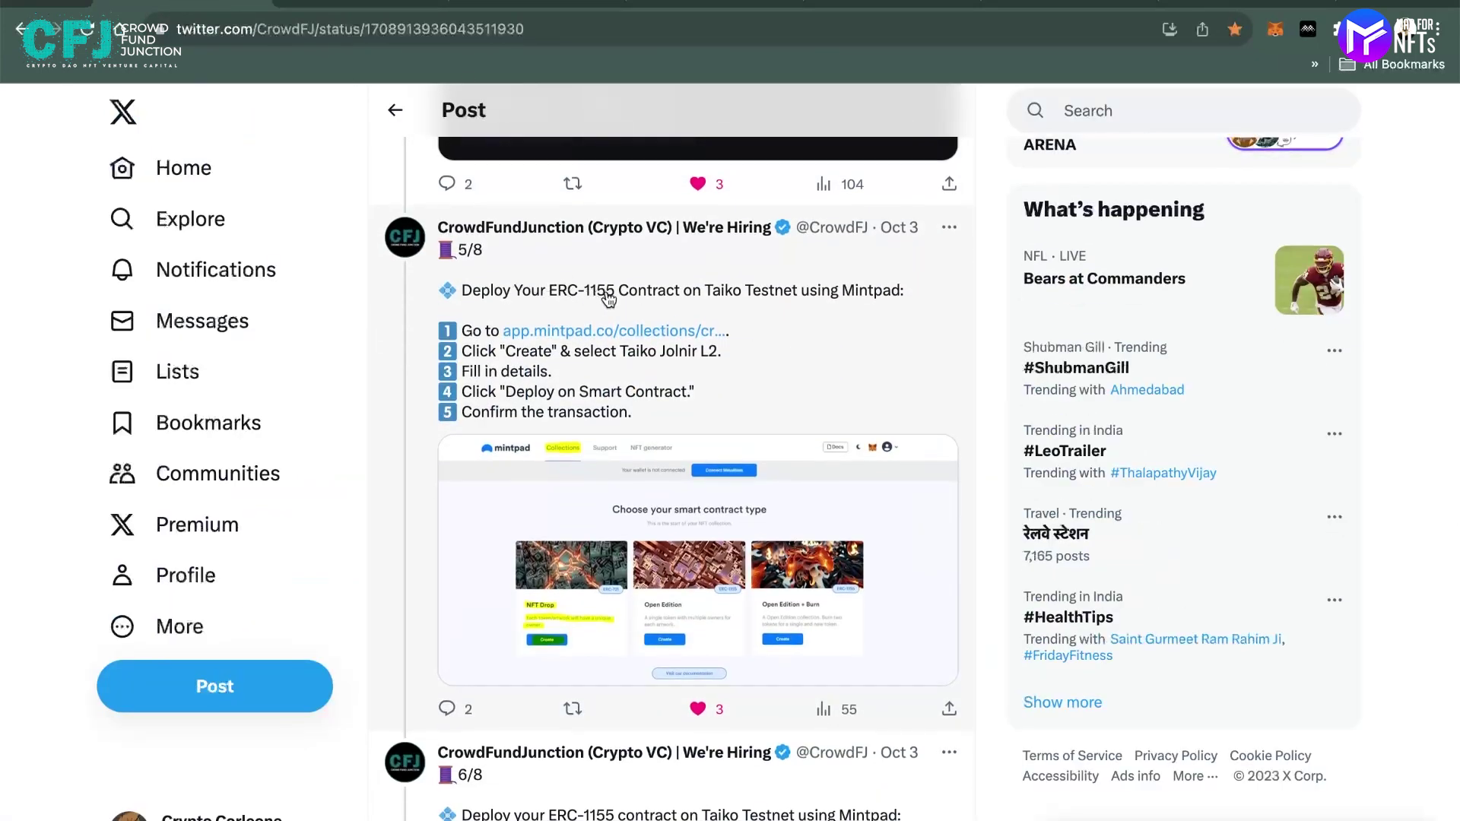
{"action": "left_click", "coordinate": [439, 15]}
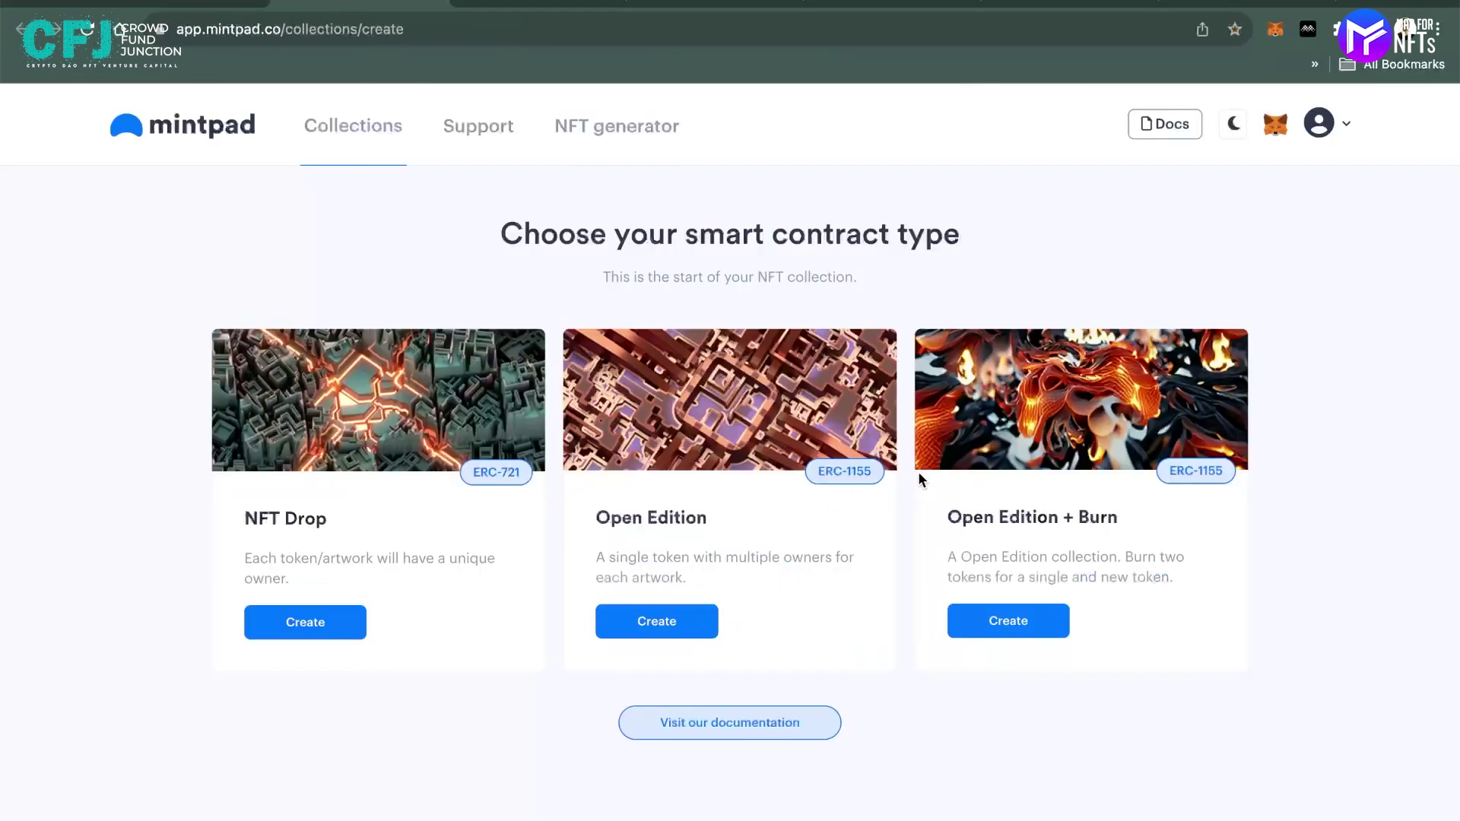
Choose the Open Edition ERC-1155 contract and enter ticker qwwww
{"action": "left_click", "coordinate": [644, 626]}
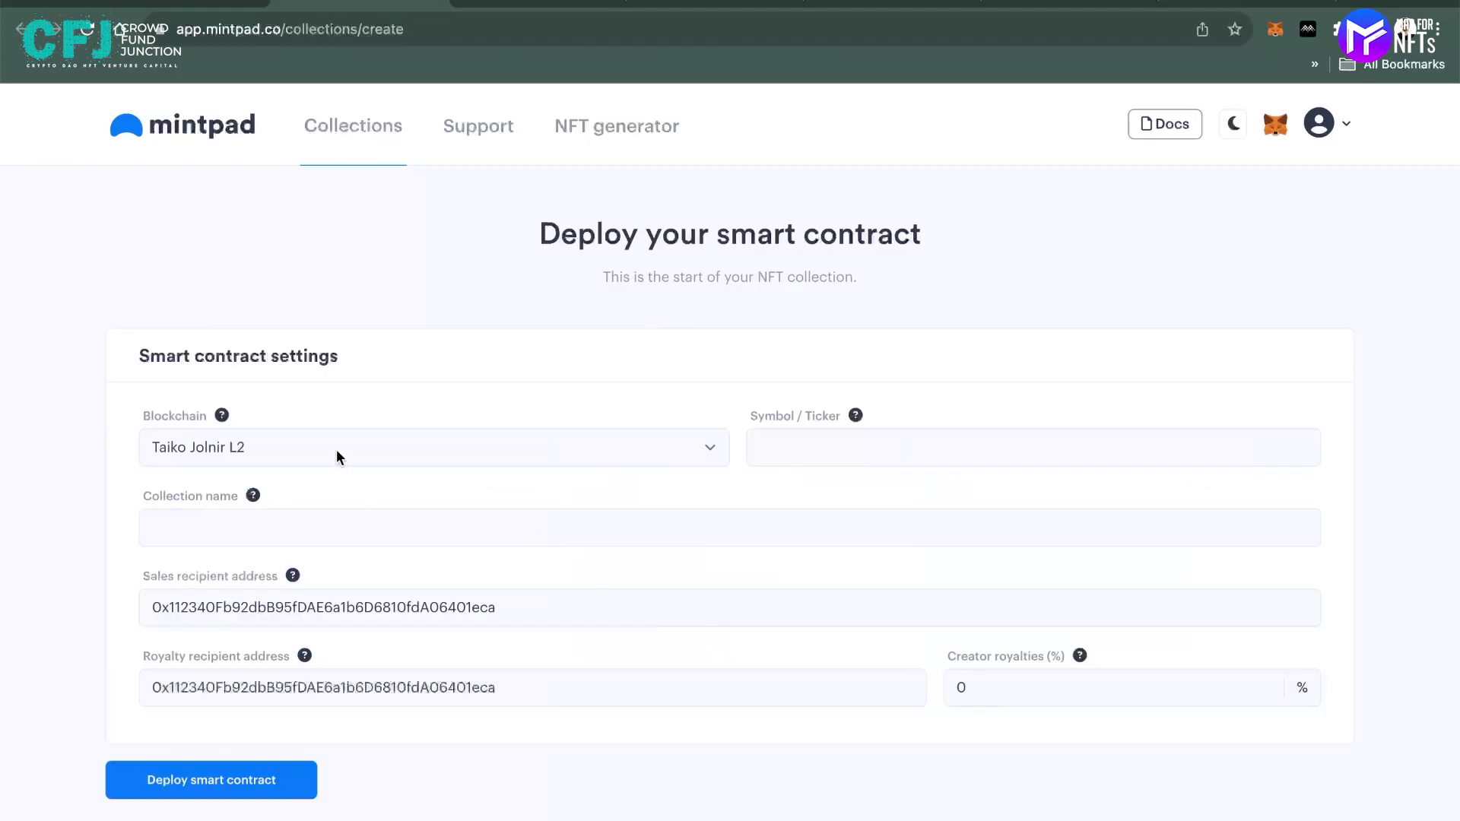
{"action": "left_click", "coordinate": [818, 443]}
{"action": "type", "text": "qwwww"}
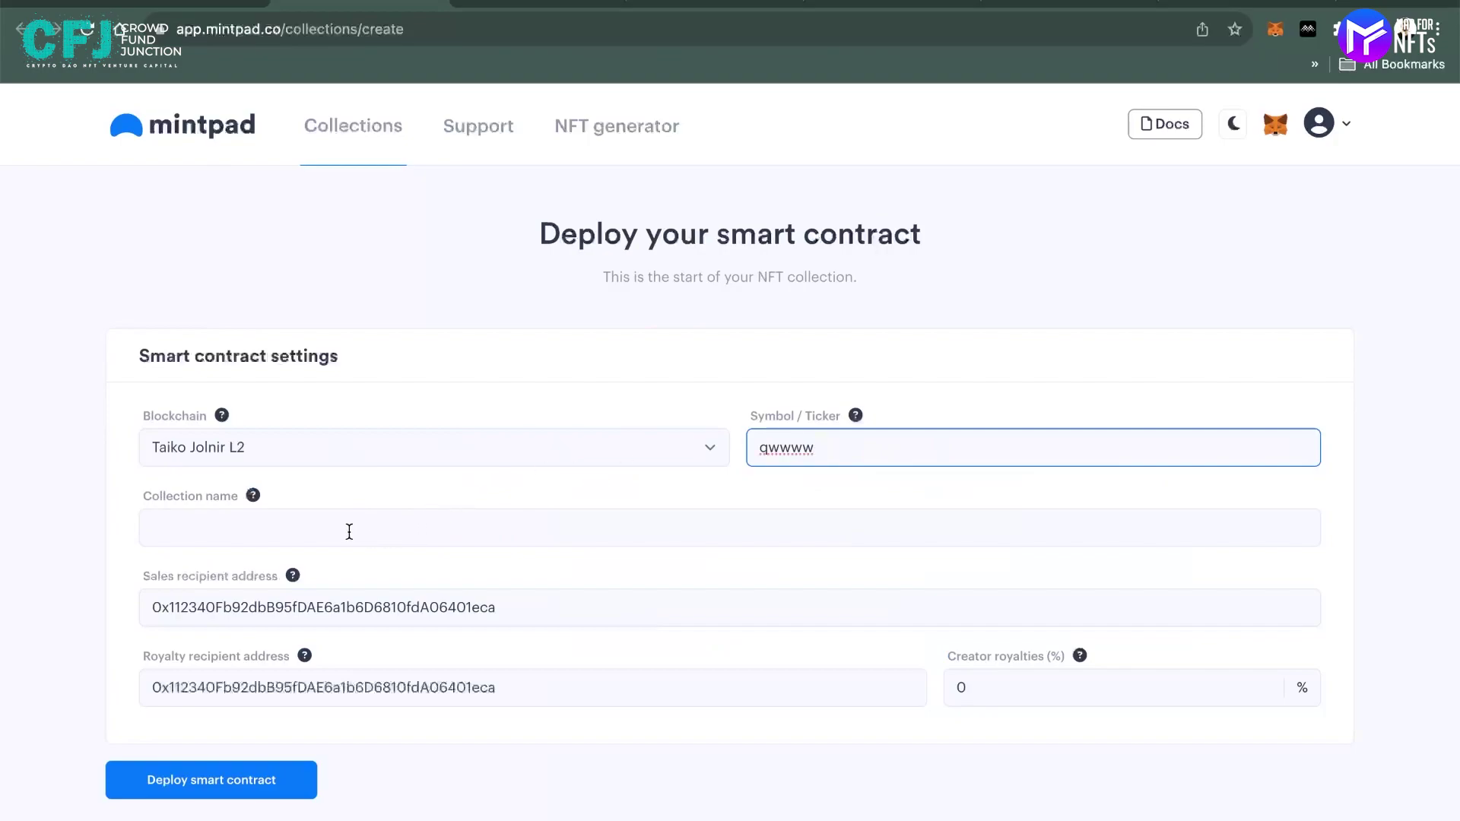
Name the collection zaw and start deploying the smart contract
{"action": "left_click", "coordinate": [275, 511]}
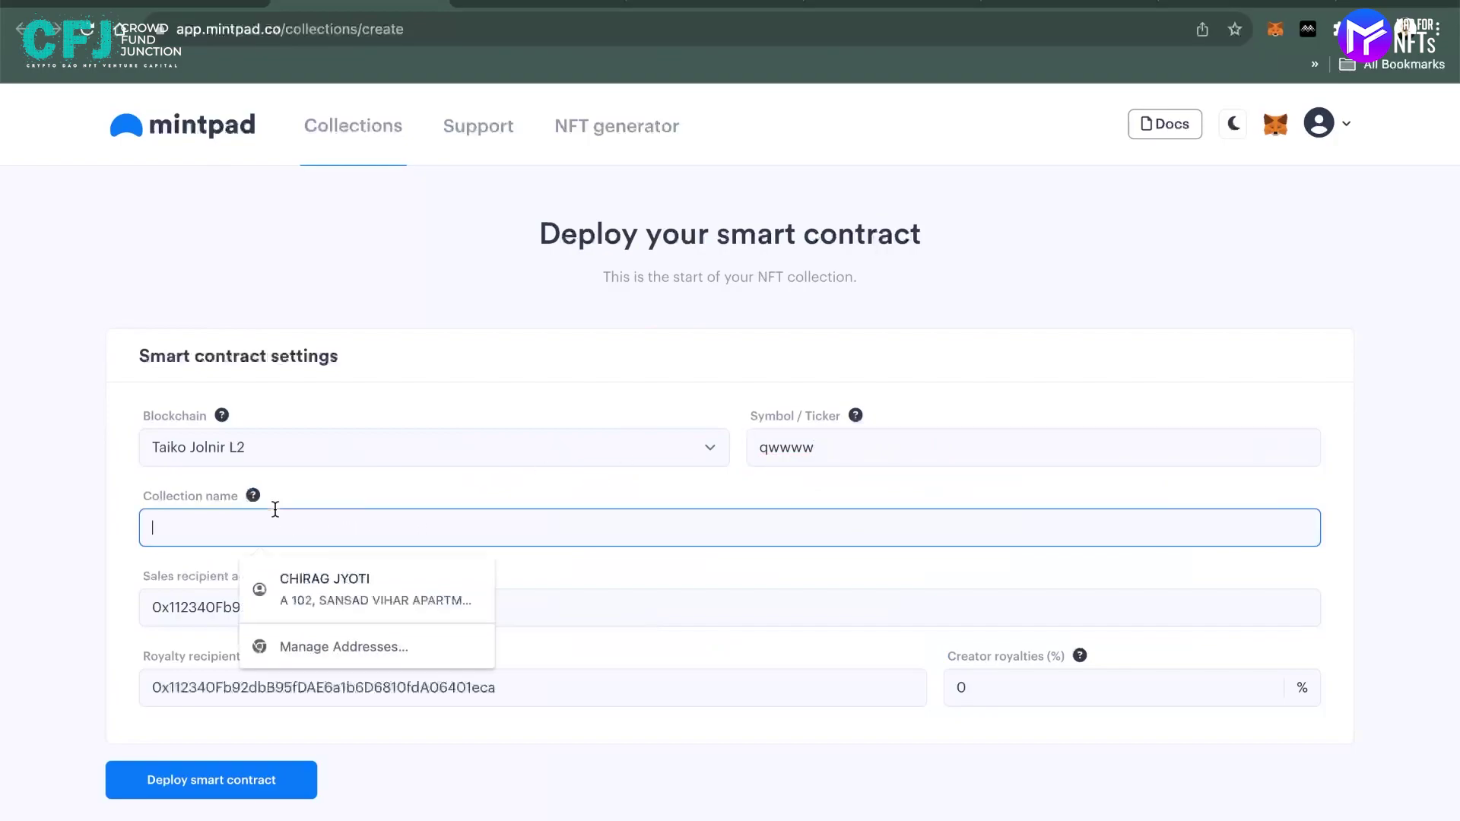
{"action": "type", "text": "zaghg"}
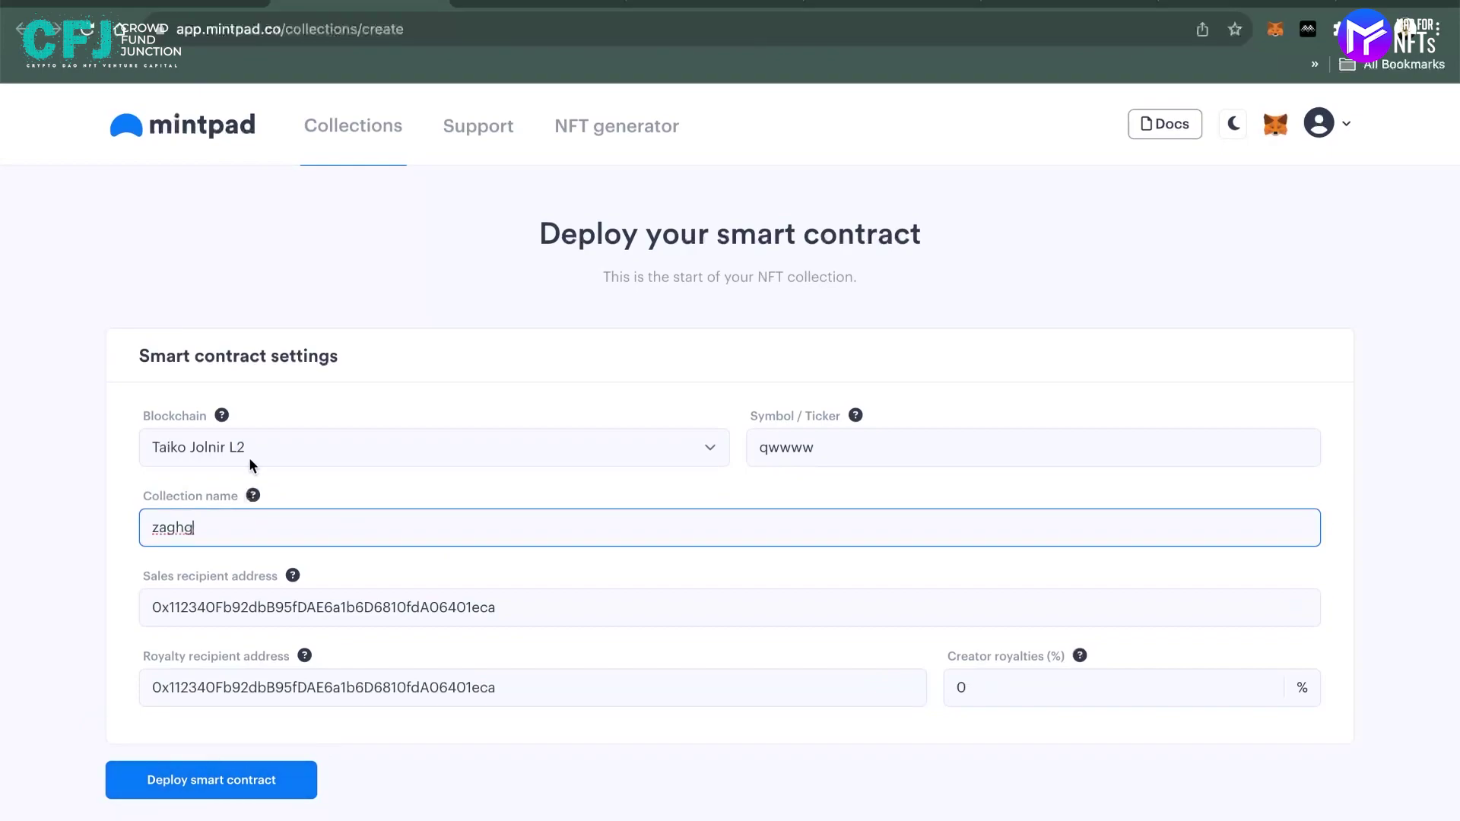
{"action": "key", "text": "BackSpace"}
{"action": "key", "text": "BackSpace"}
{"action": "key", "text": "BackSpace"}
{"action": "left_click", "coordinate": [171, 783]}
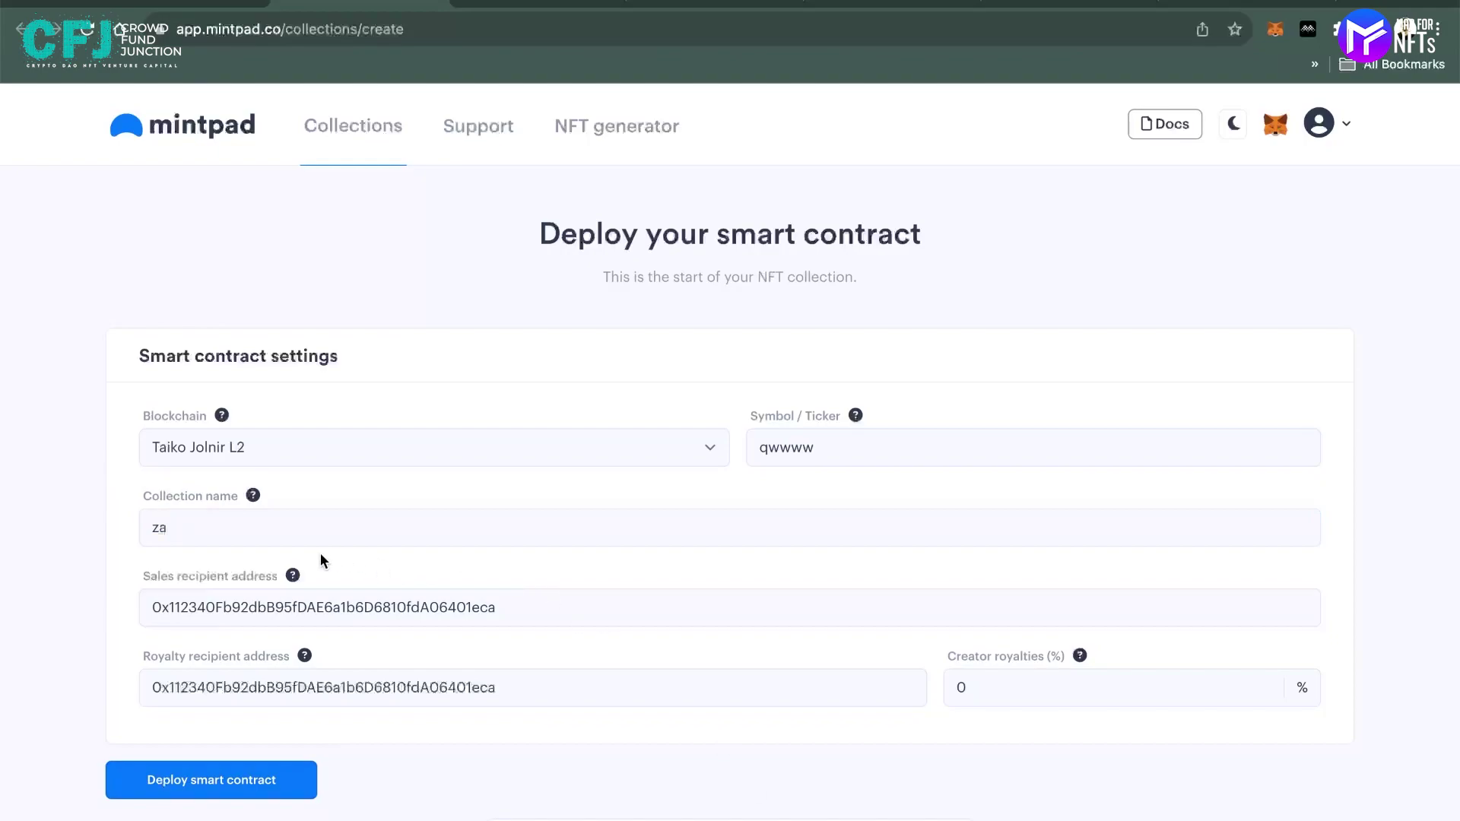
{"action": "left_click", "coordinate": [268, 536]}
{"action": "type", "text": "w"}
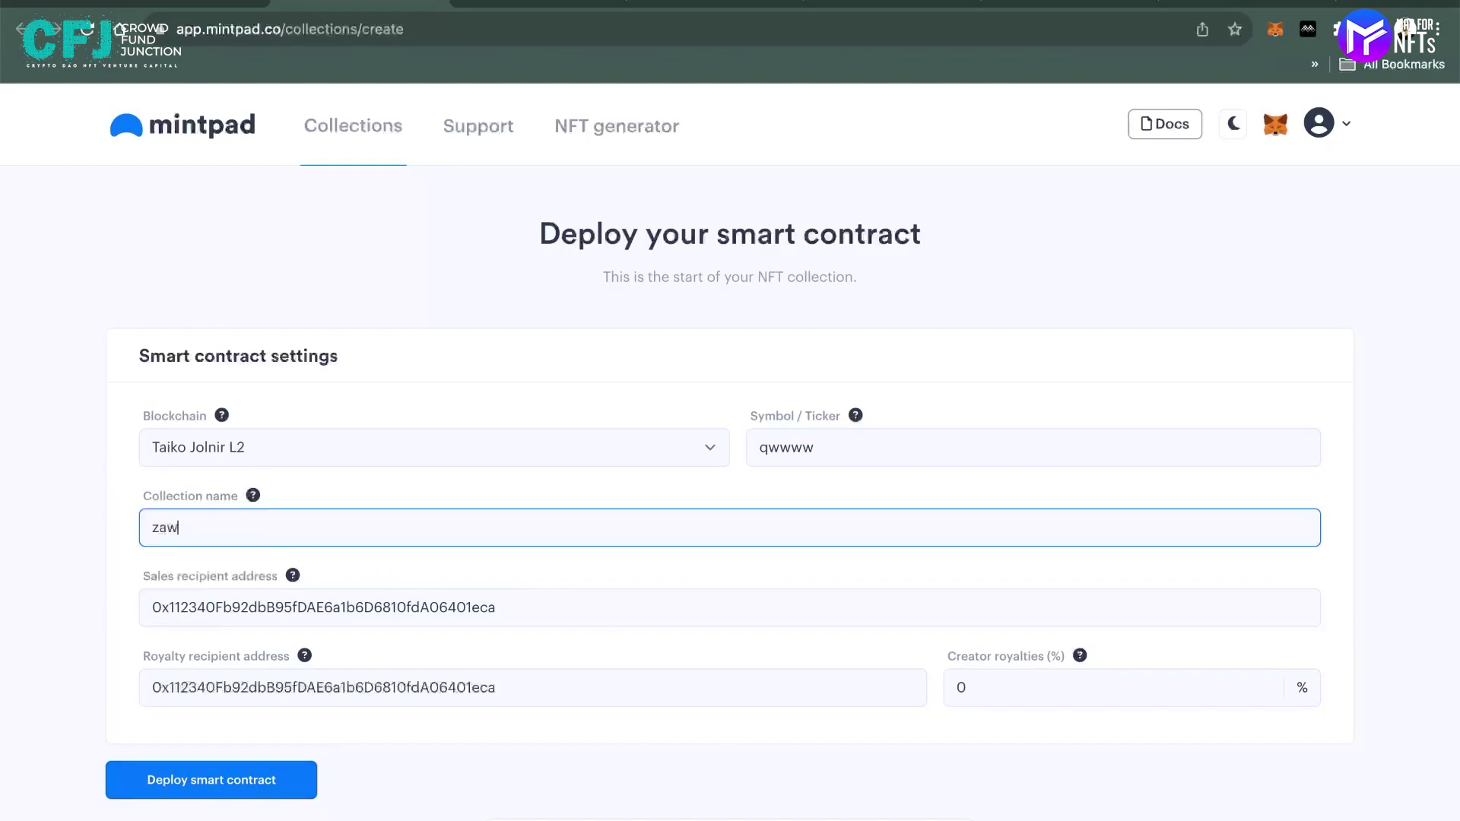
{"action": "left_click", "coordinate": [227, 781]}
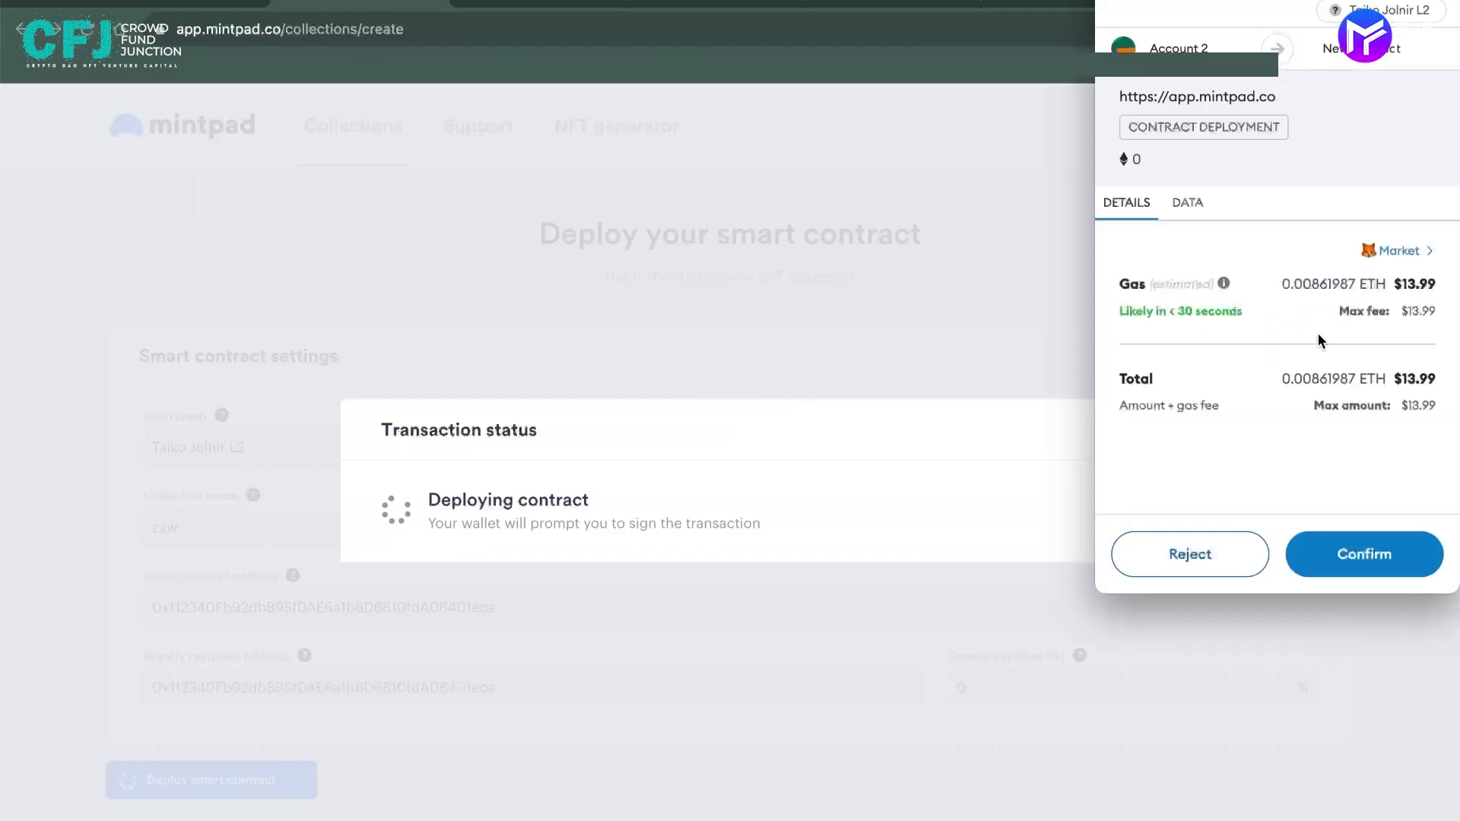
Confirm the deployment in MetaMask and bring up the guide's 6/8 Mintpad steps on Twitter
{"action": "left_click", "coordinate": [1362, 558]}
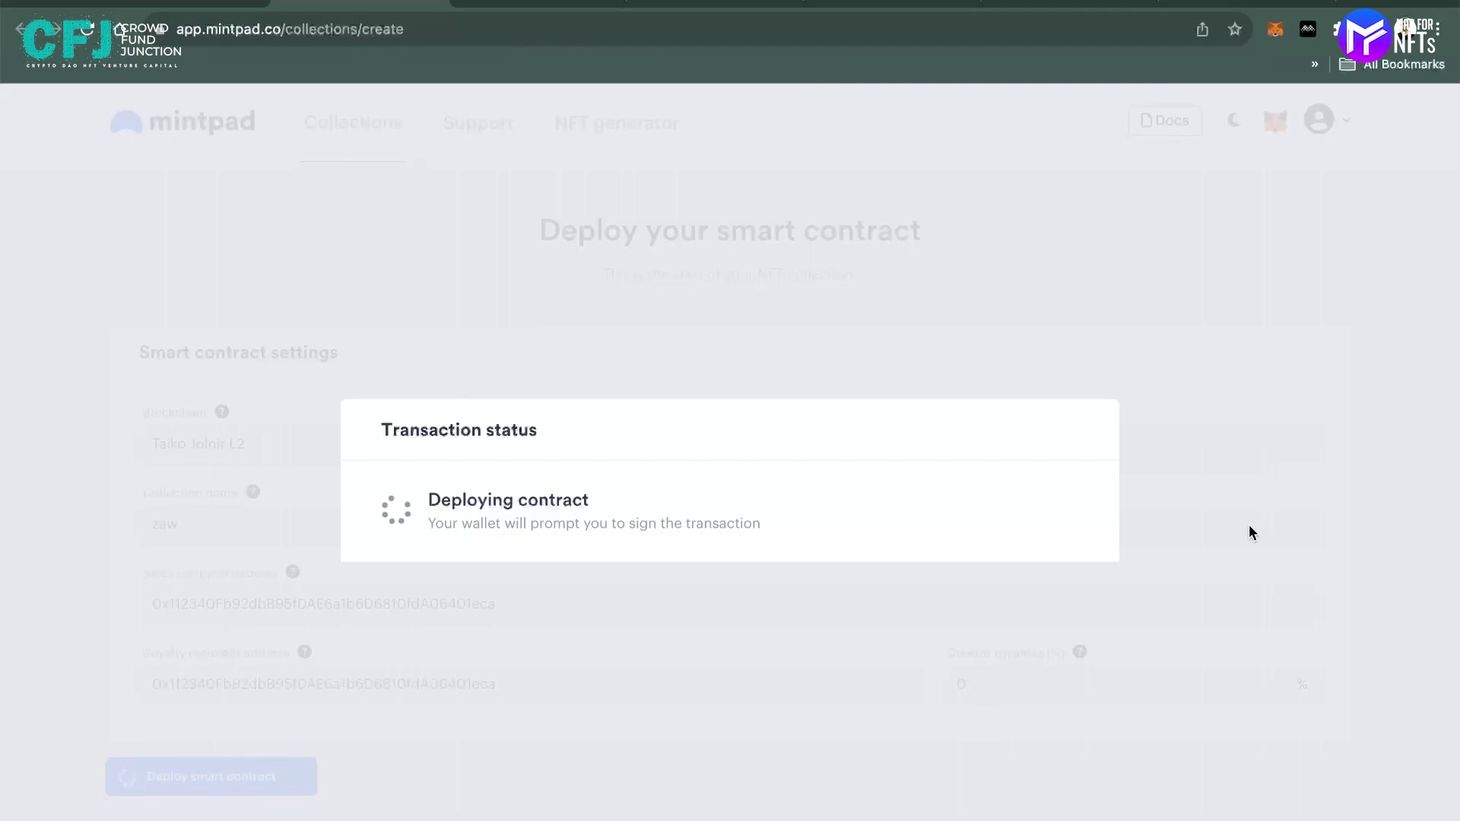
{"action": "left_click", "coordinate": [152, 2]}
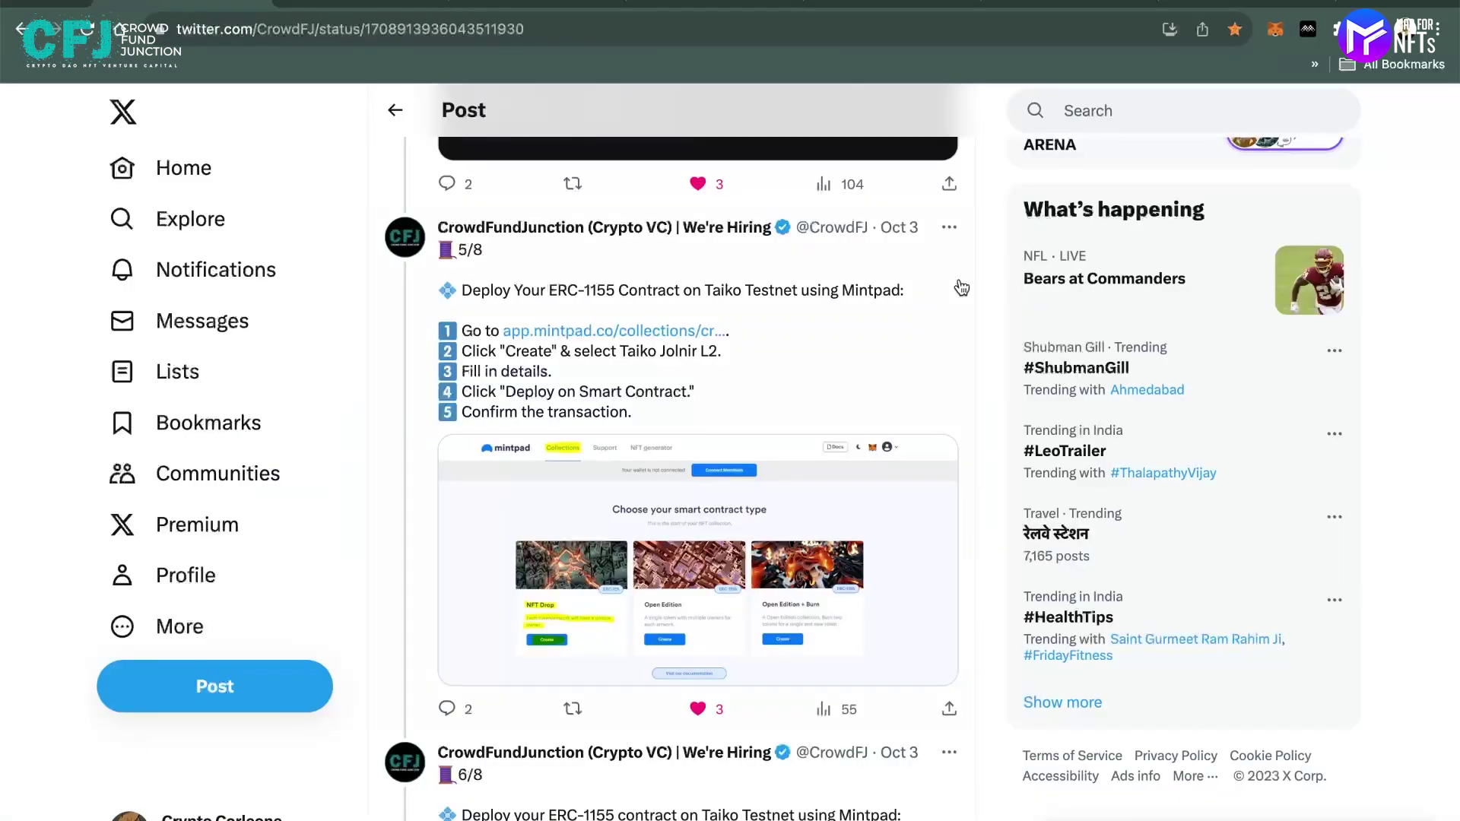
{"action": "scroll", "coordinate": [984, 366], "scroll_direction": "down", "scroll_amount": 5}
{"action": "scroll", "coordinate": [984, 366], "scroll_direction": "down", "scroll_amount": 5}
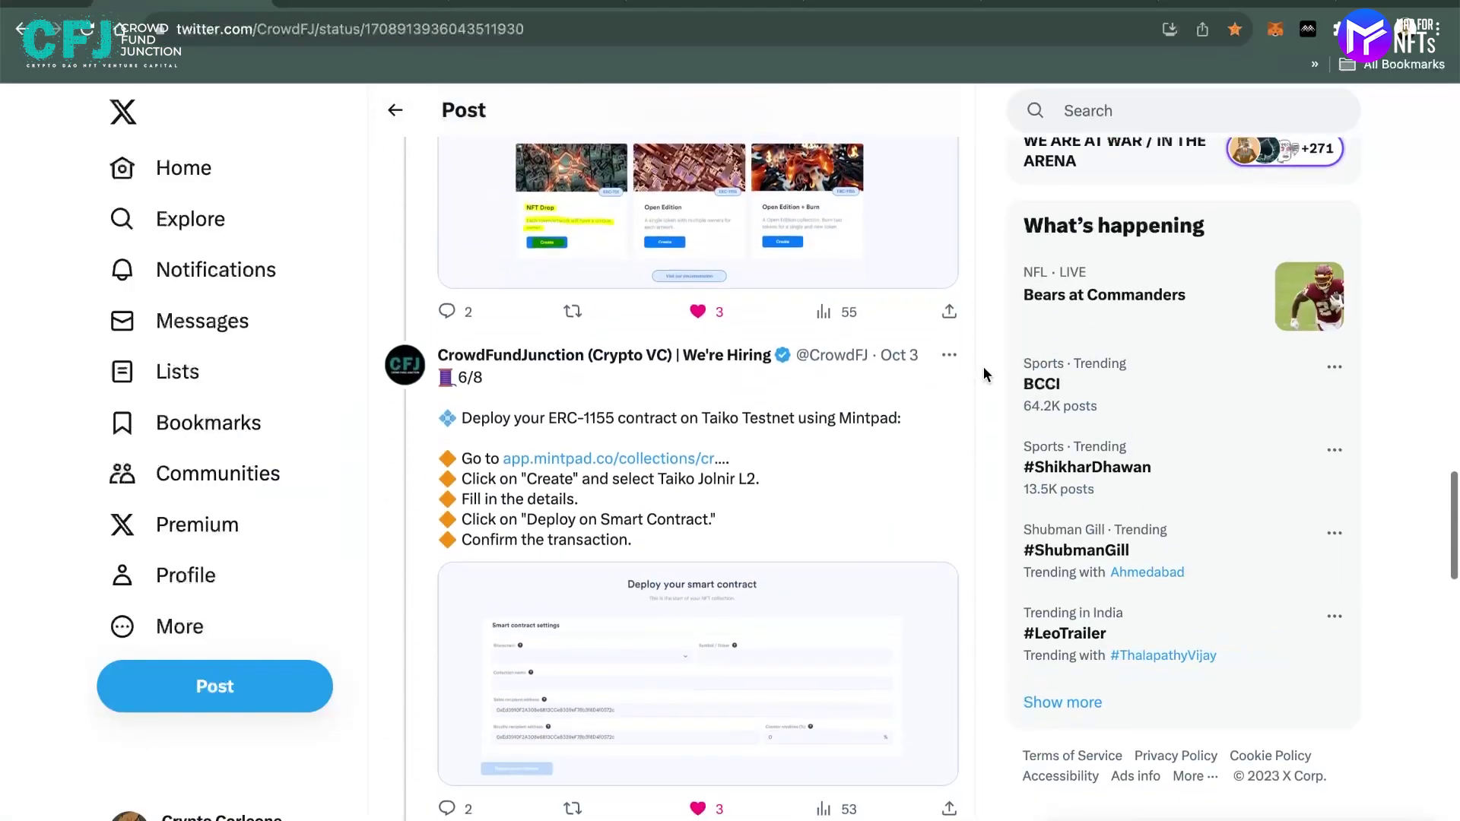
{"action": "scroll", "coordinate": [983, 367], "scroll_direction": "up", "scroll_amount": 2}
{"action": "scroll", "coordinate": [983, 366], "scroll_direction": "up", "scroll_amount": 1}
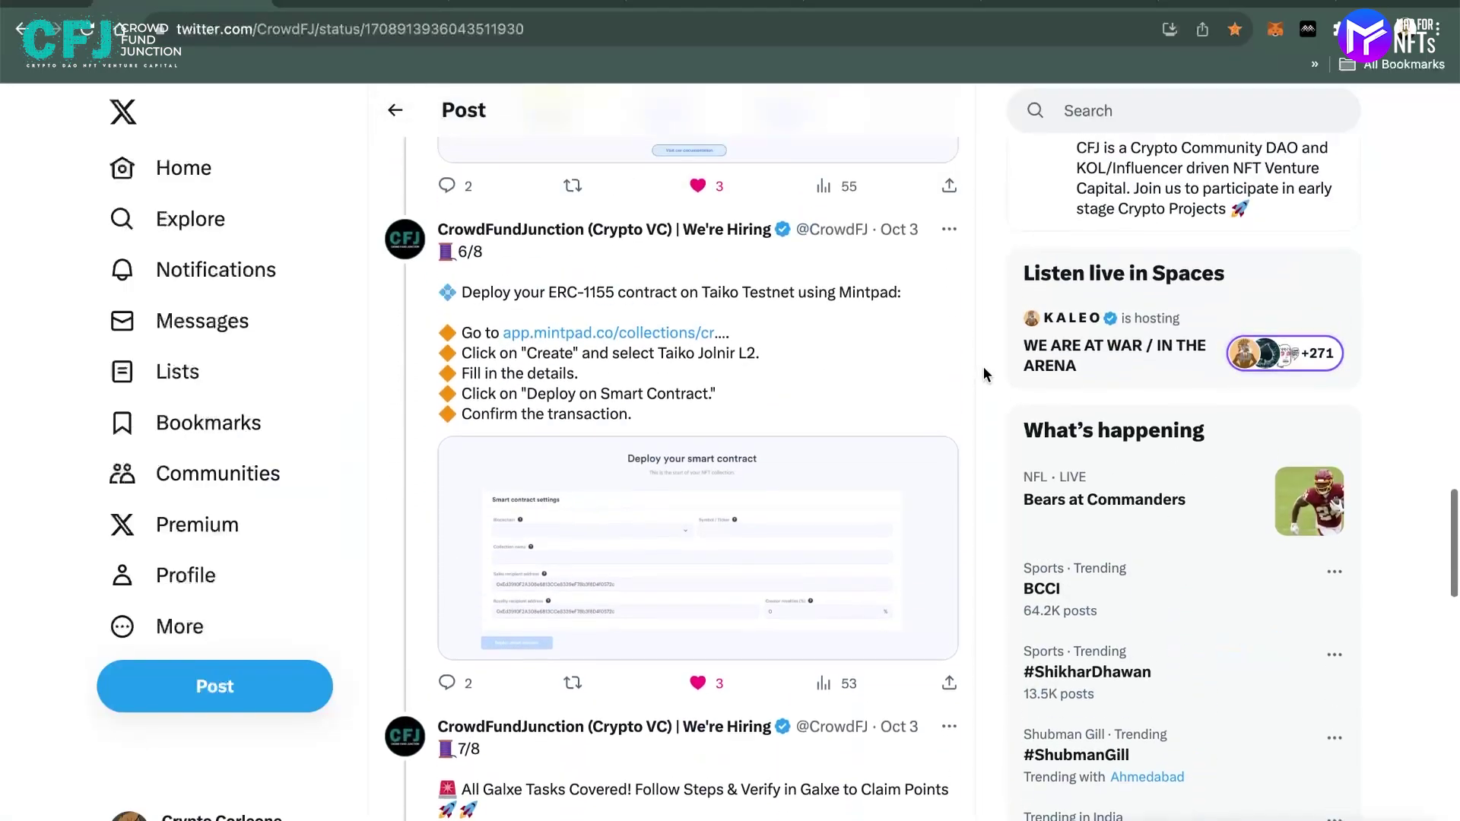
Open Mintpad's Upload collection step and enter NFT name asdf with description asdfg
{"action": "left_click", "coordinate": [349, 3]}
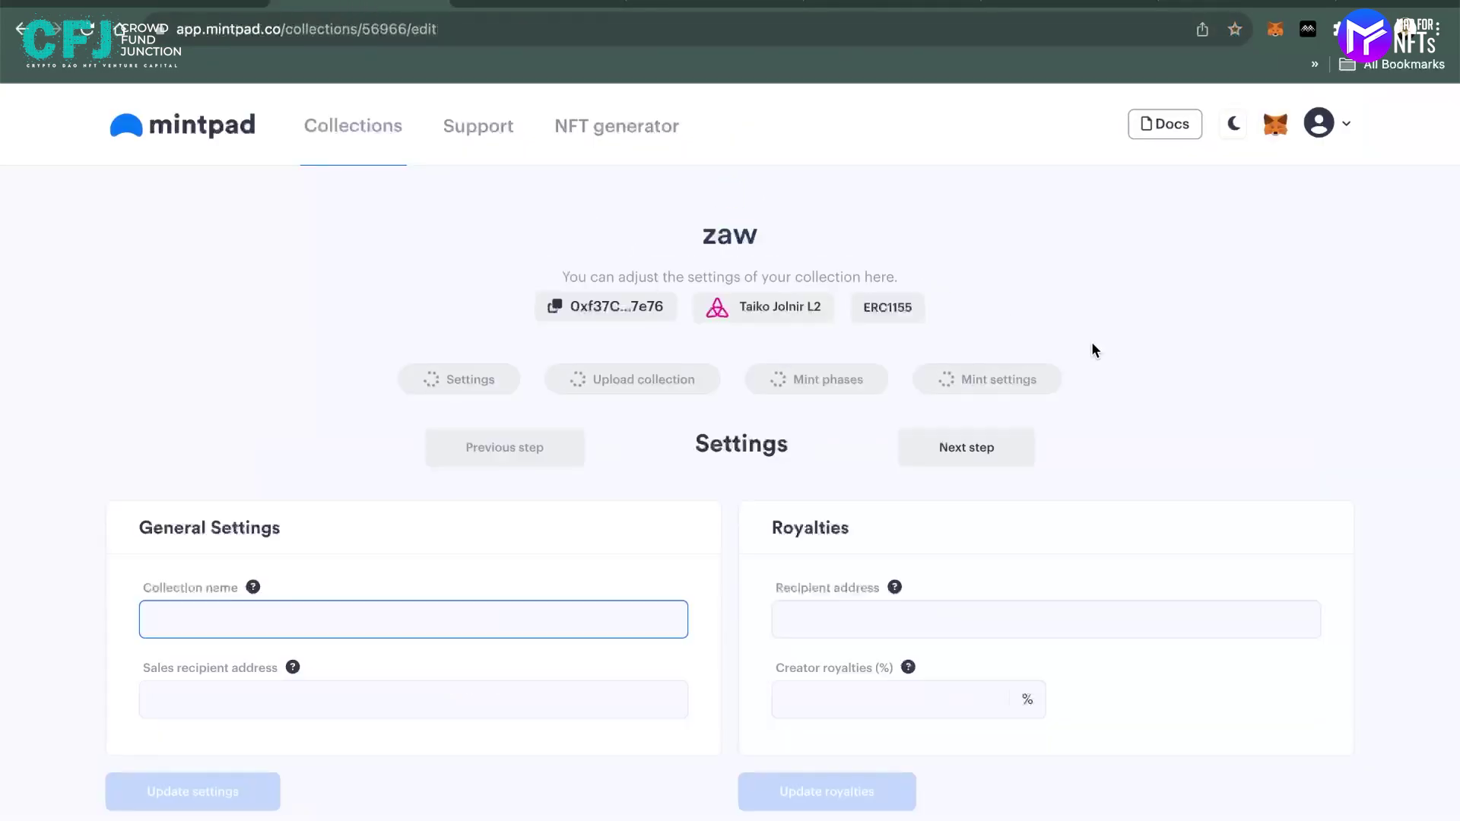
{"action": "scroll", "coordinate": [1121, 356], "scroll_direction": "down", "scroll_amount": 1}
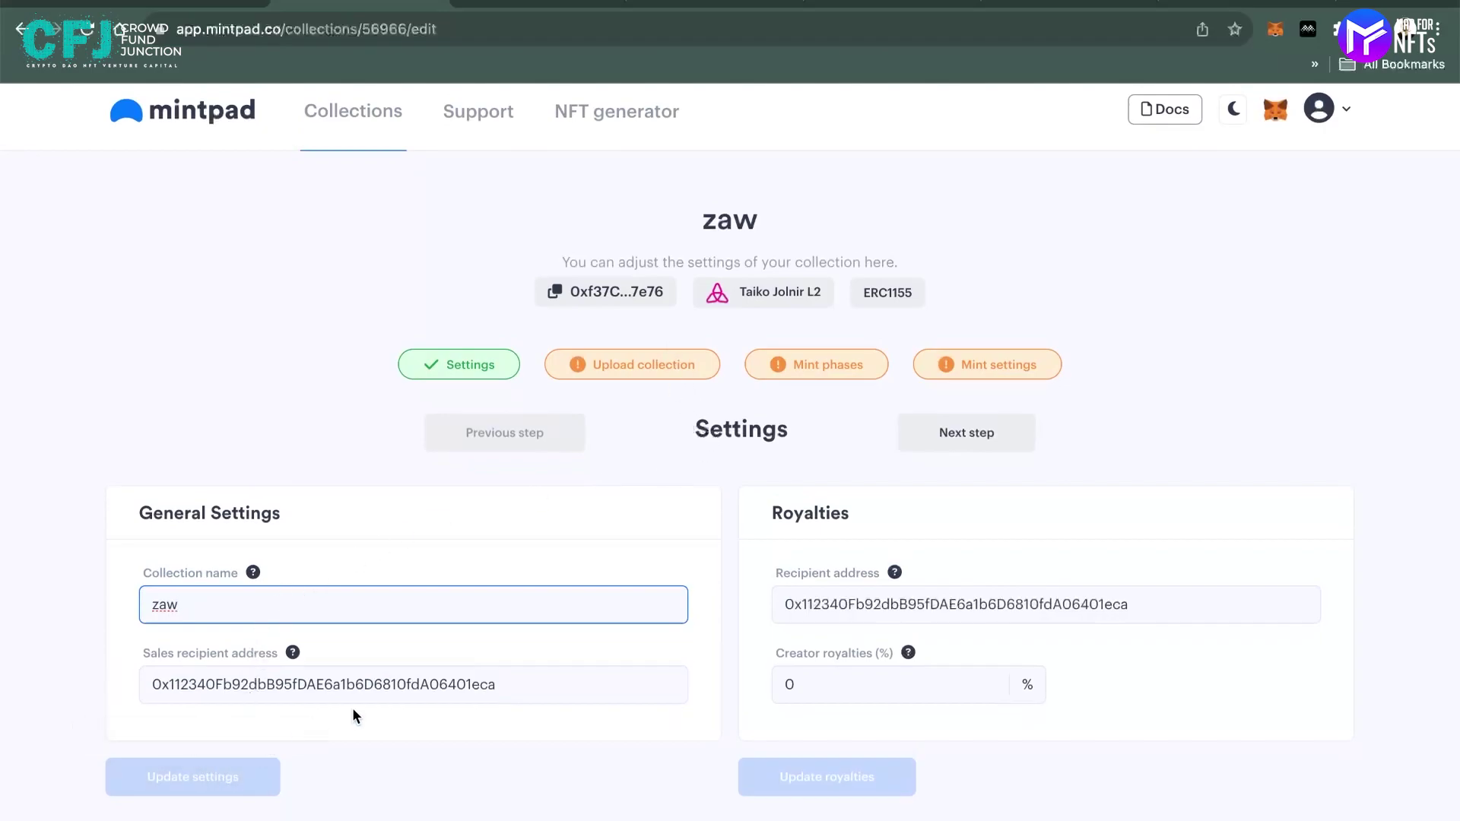
{"action": "left_click", "coordinate": [616, 370]}
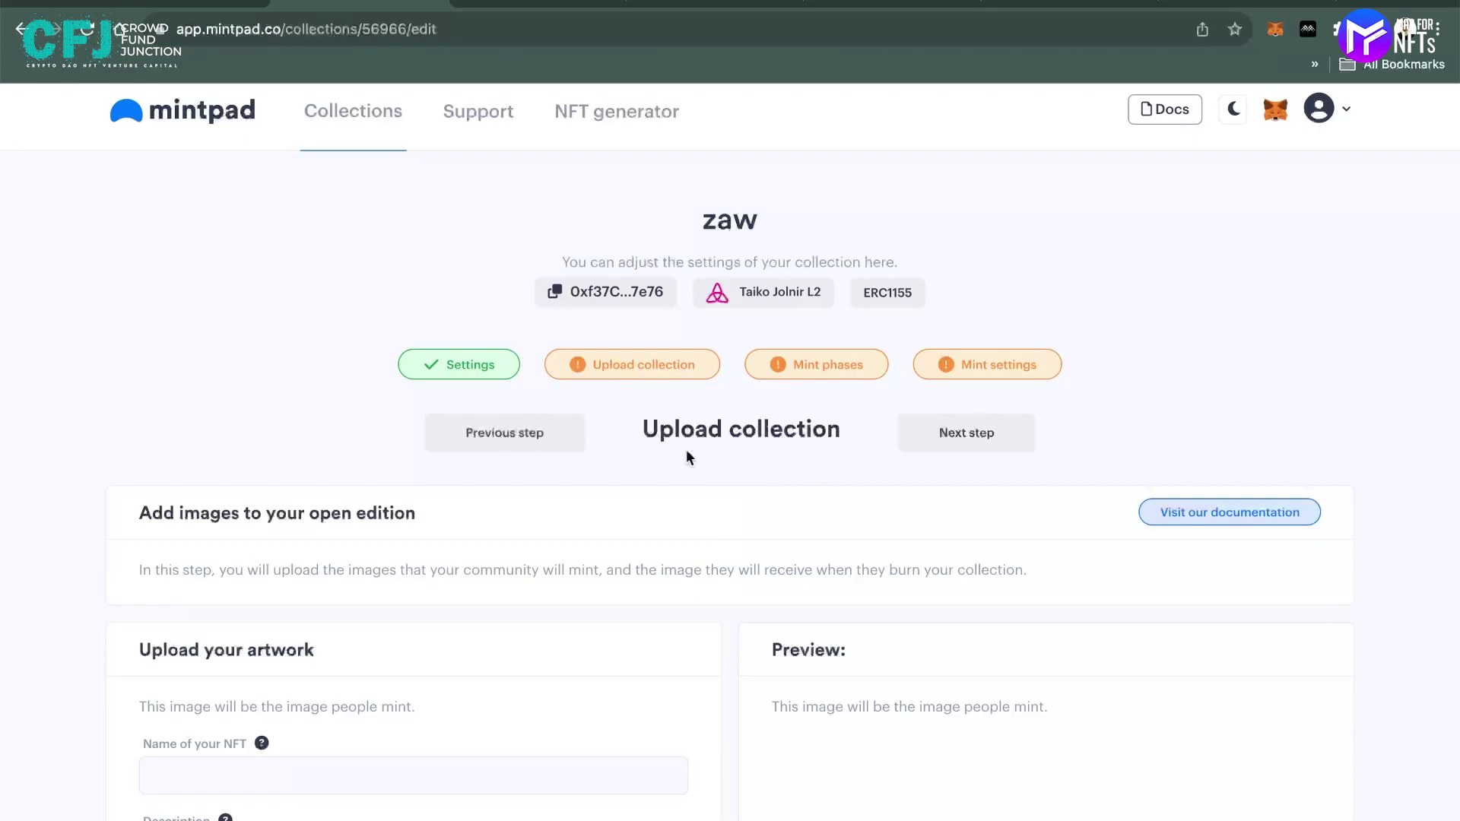
{"action": "scroll", "coordinate": [686, 448], "scroll_direction": "down", "scroll_amount": 5}
{"action": "left_click", "coordinate": [288, 424]}
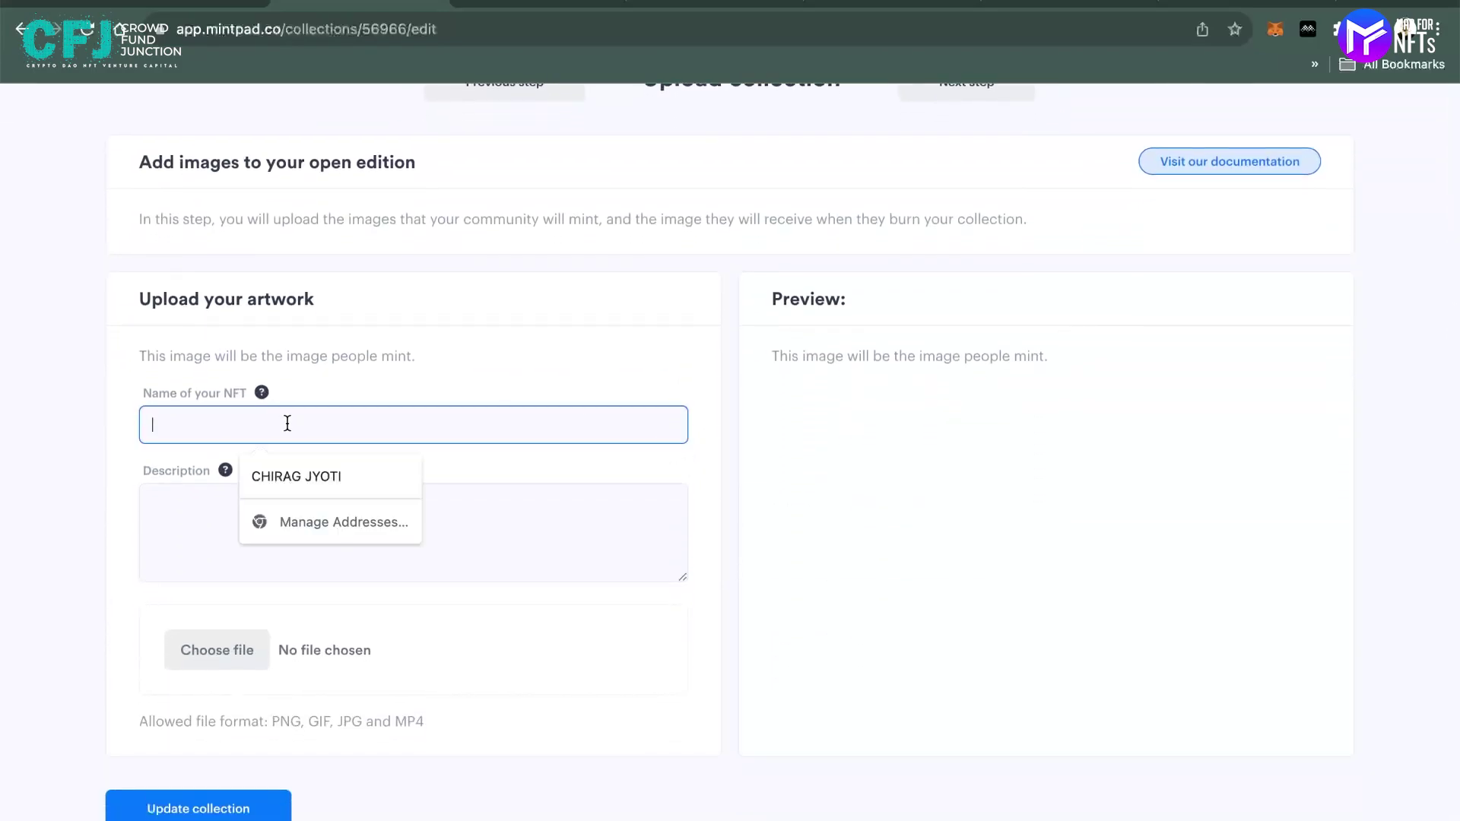
{"action": "type", "text": "asdf"}
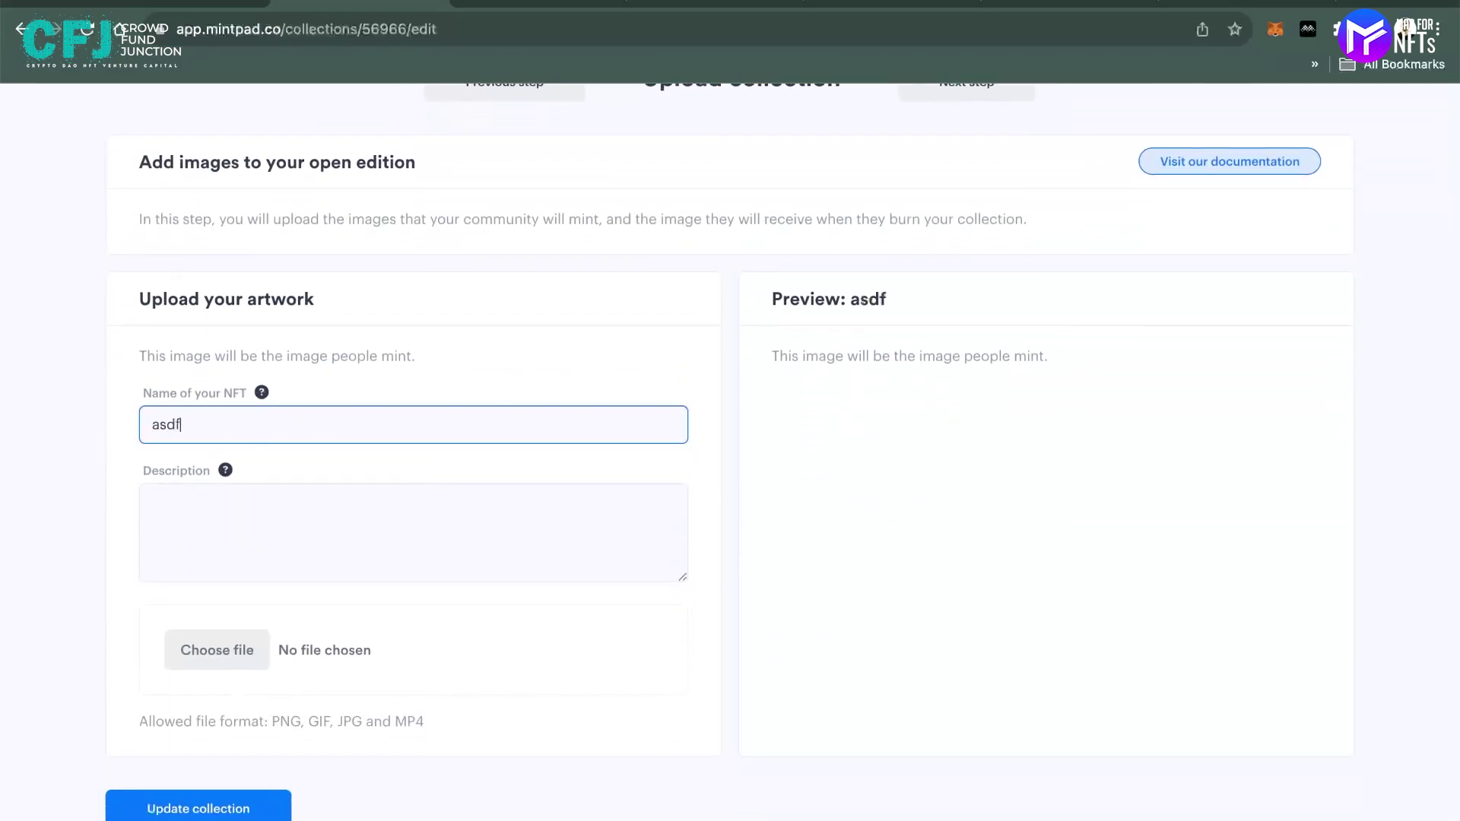
{"action": "left_click", "coordinate": [238, 515]}
{"action": "type", "text": "asdfg"}
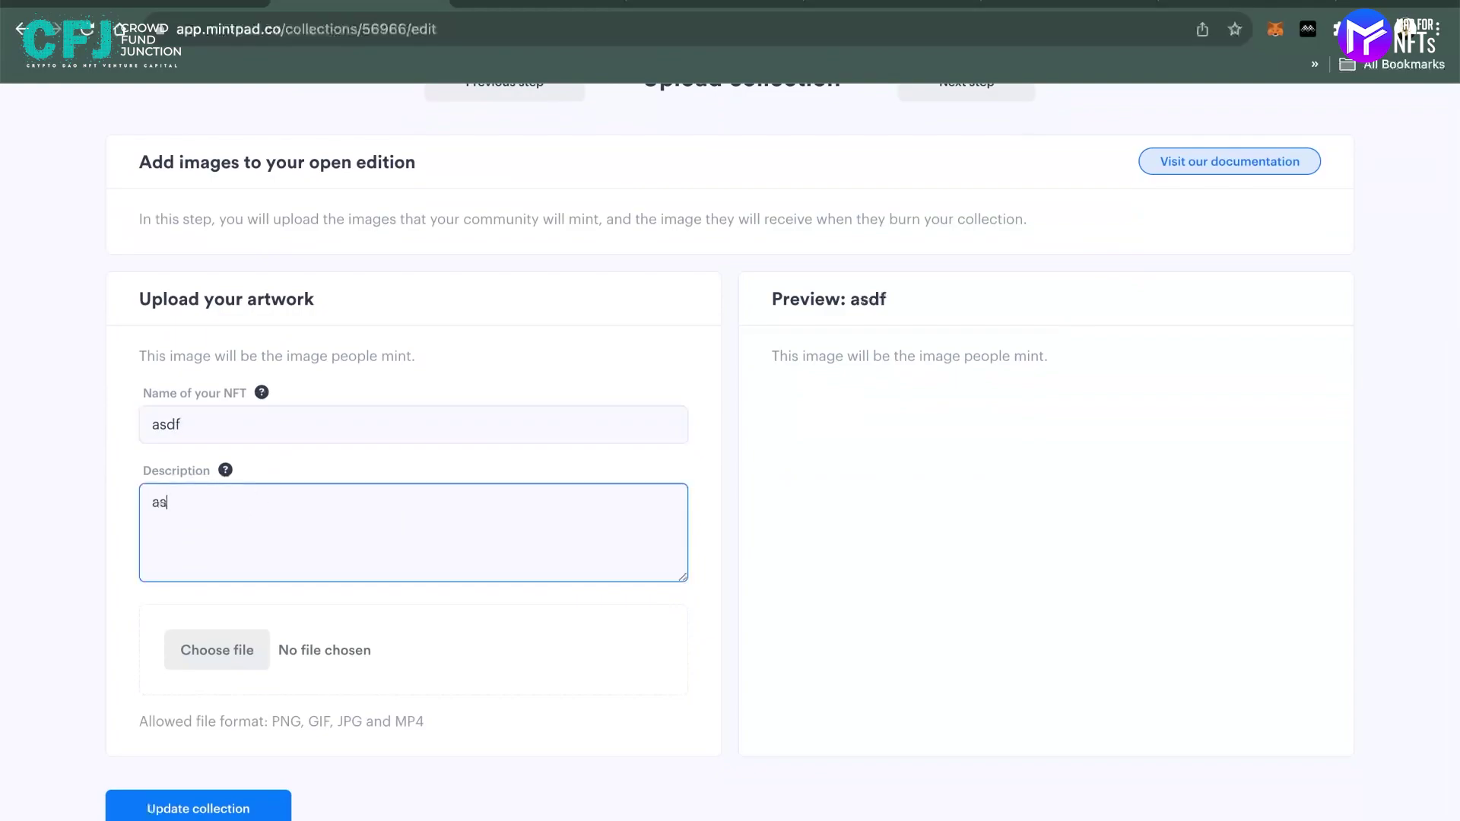
Attach the Screenshot 2023-10-03 at 00.28.27 Ethereum coin image as the NFT artwork
{"action": "left_click", "coordinate": [245, 652]}
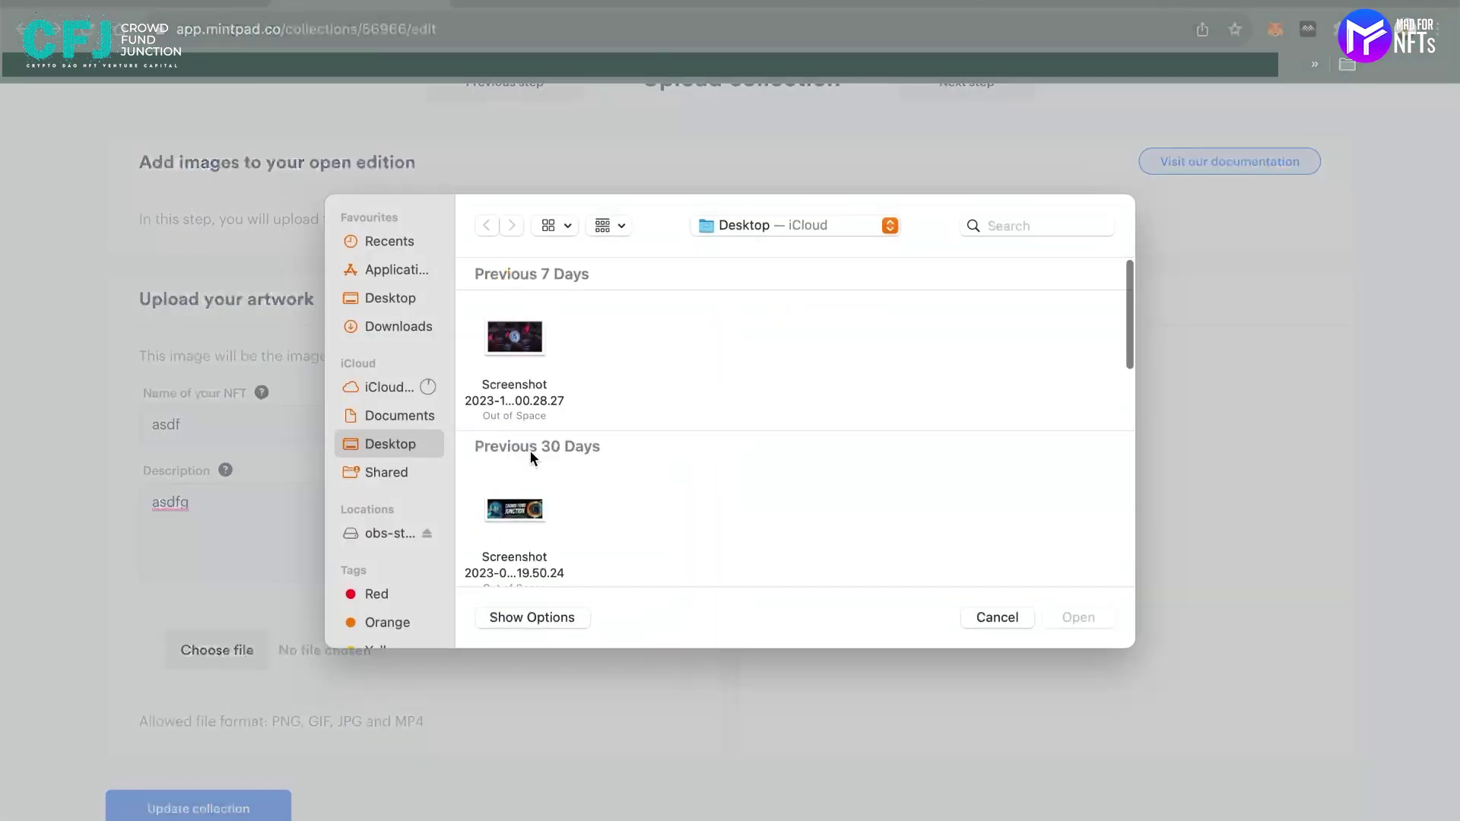
{"action": "left_click", "coordinate": [537, 336]}
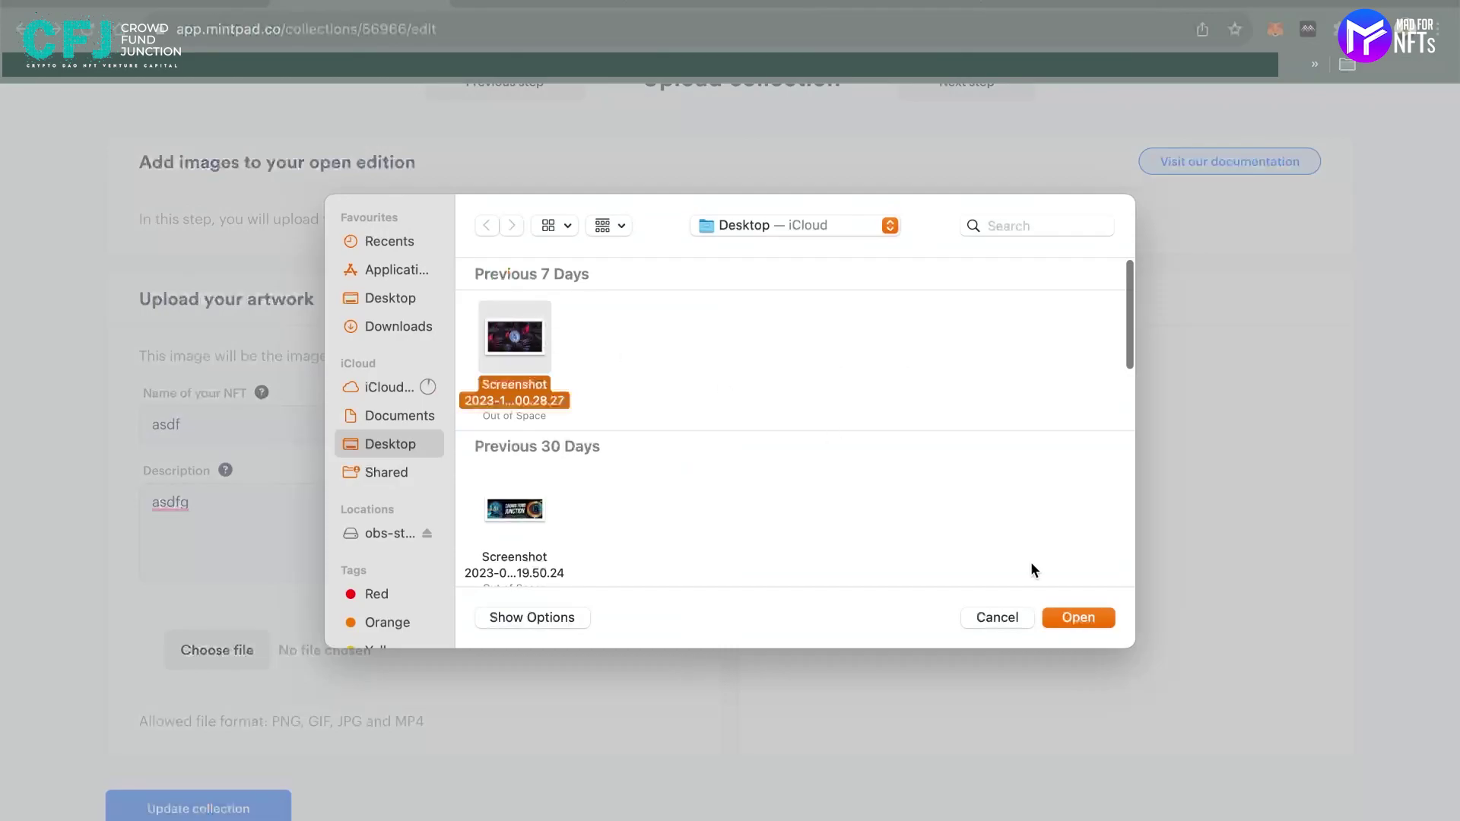
{"action": "left_click", "coordinate": [1079, 617]}
{"action": "scroll", "coordinate": [681, 761], "scroll_direction": "down", "scroll_amount": 1}
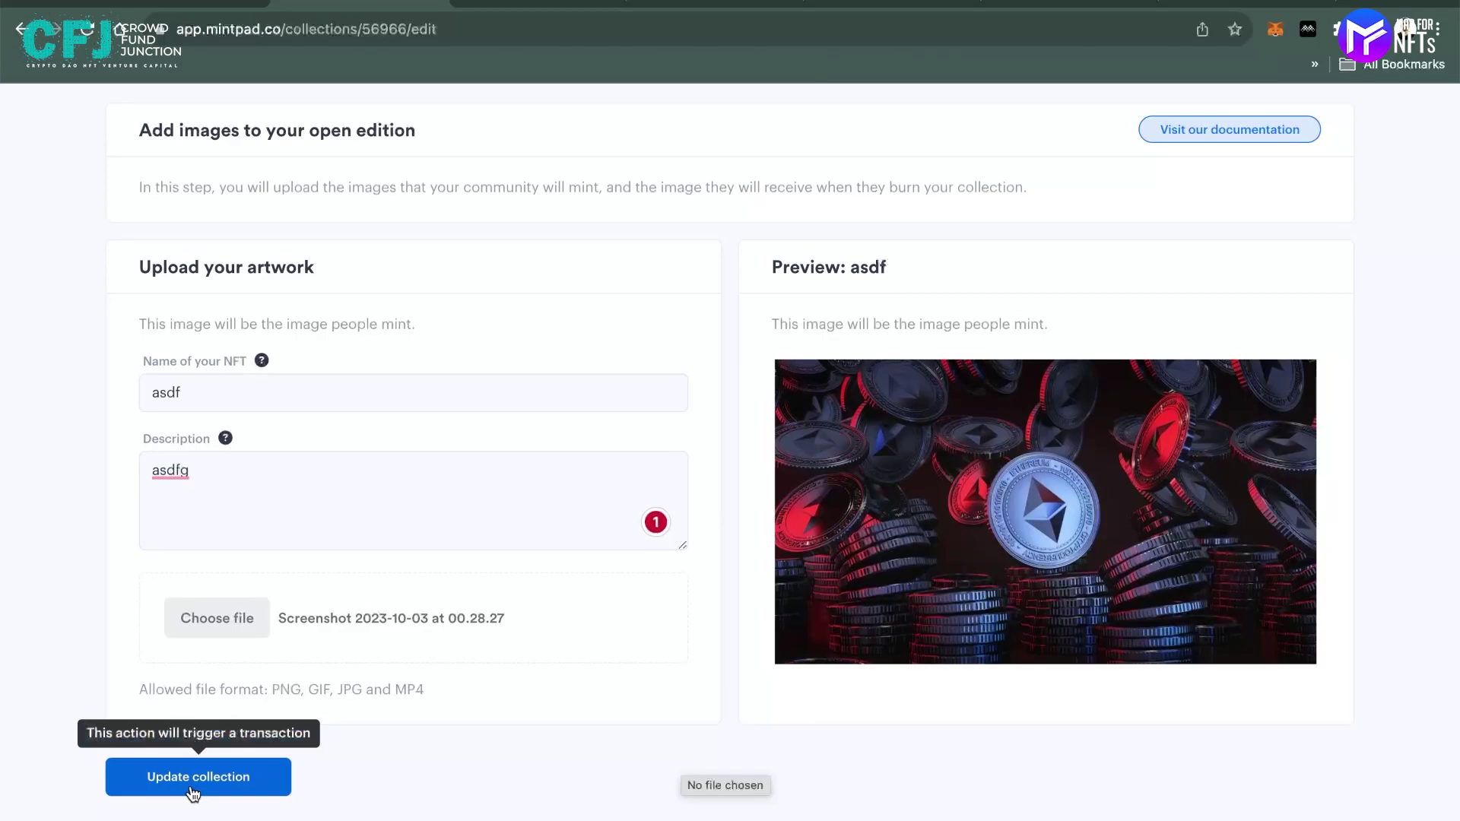
Save the asdf NFT with Update collection and confirm the 0.00024781 ETH transaction
{"action": "left_click", "coordinate": [193, 792]}
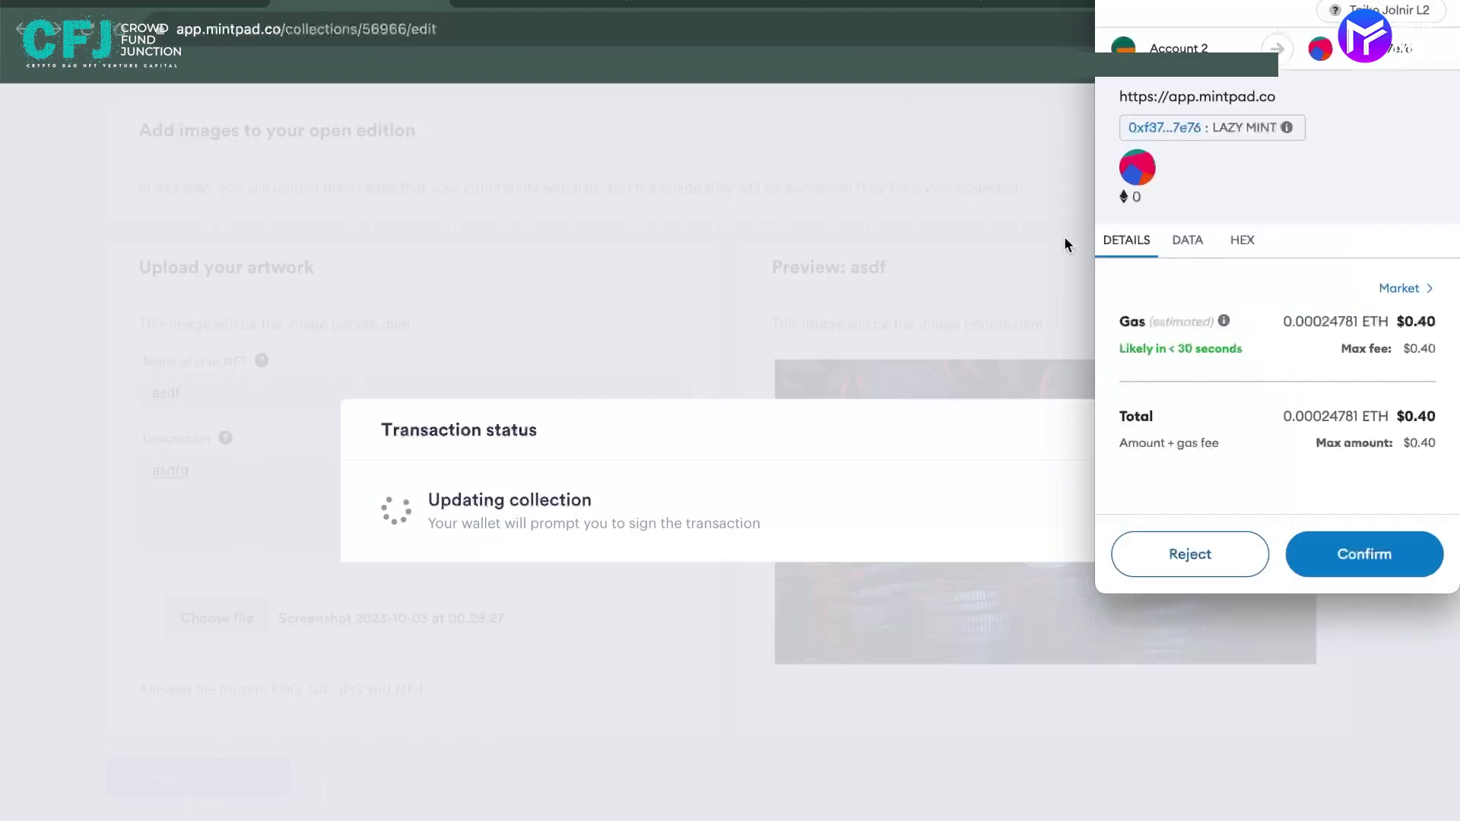
{"action": "left_click", "coordinate": [1327, 557]}
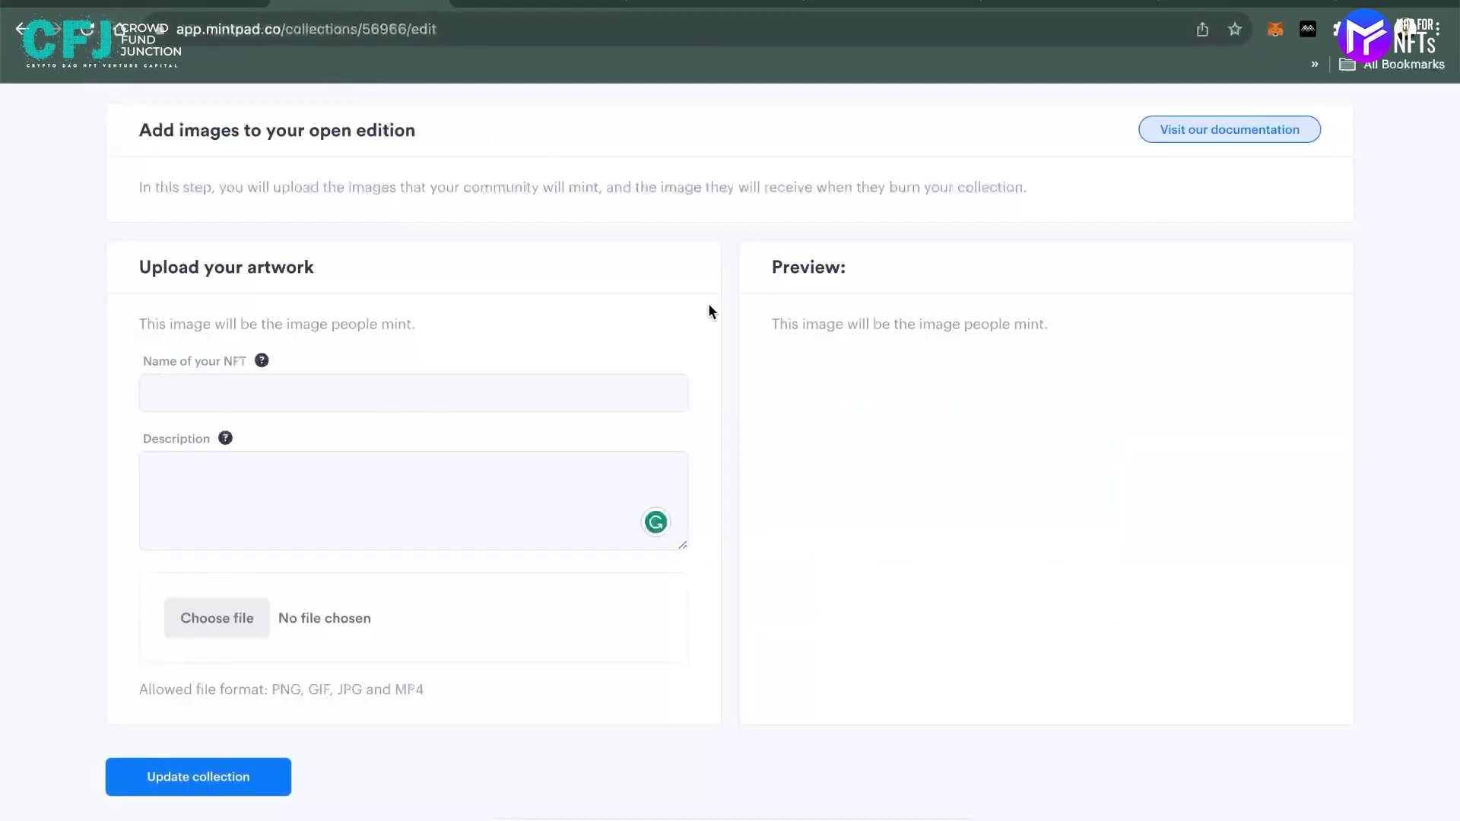
{"action": "scroll", "coordinate": [708, 303], "scroll_direction": "down", "scroll_amount": 1}
{"action": "scroll", "coordinate": [709, 303], "scroll_direction": "up", "scroll_amount": 3}
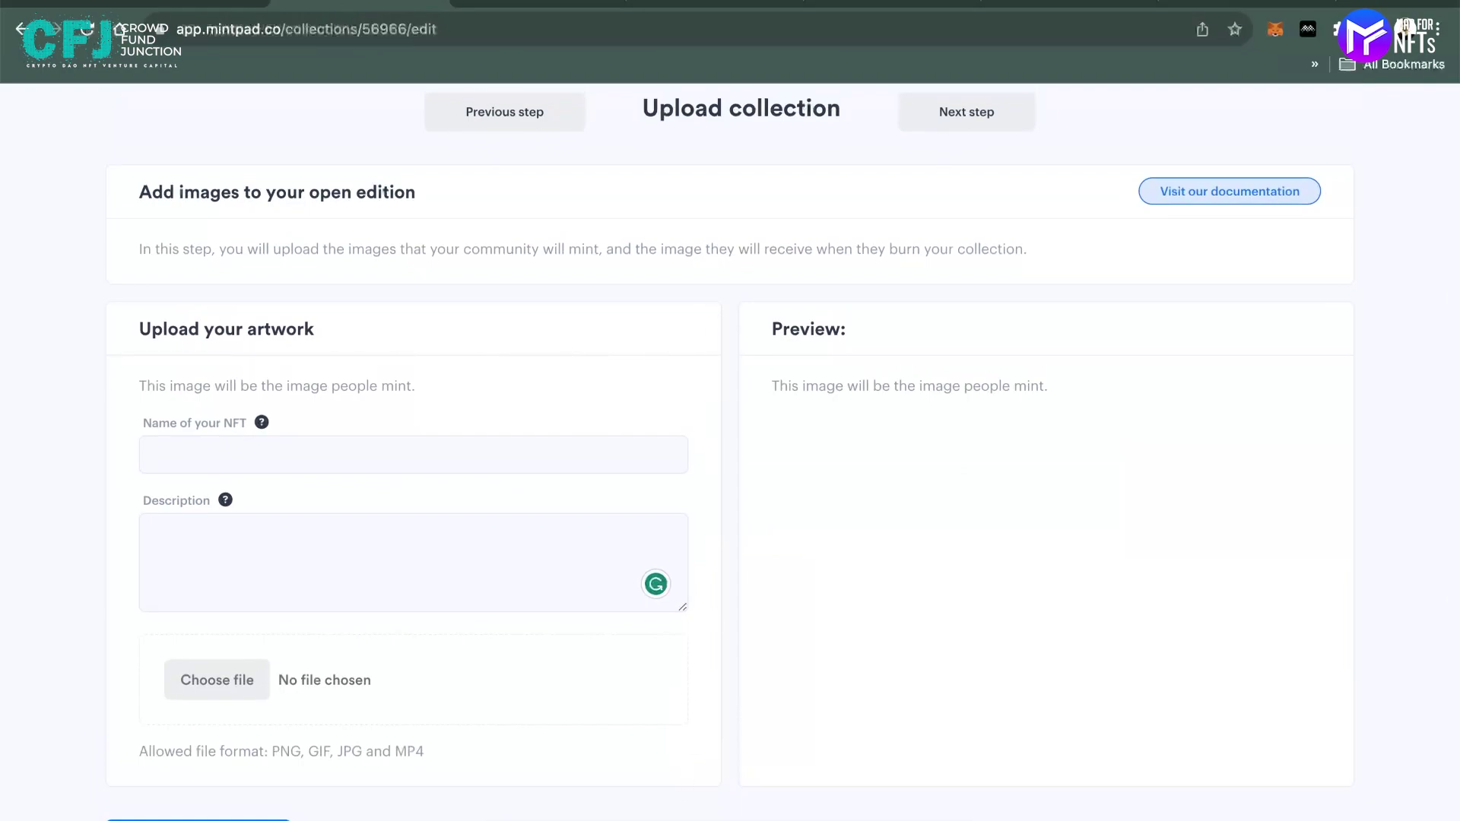
Enter the second NFT's name wert and description dfgfjudb
{"action": "scroll", "coordinate": [837, 749], "scroll_direction": "down", "scroll_amount": 1}
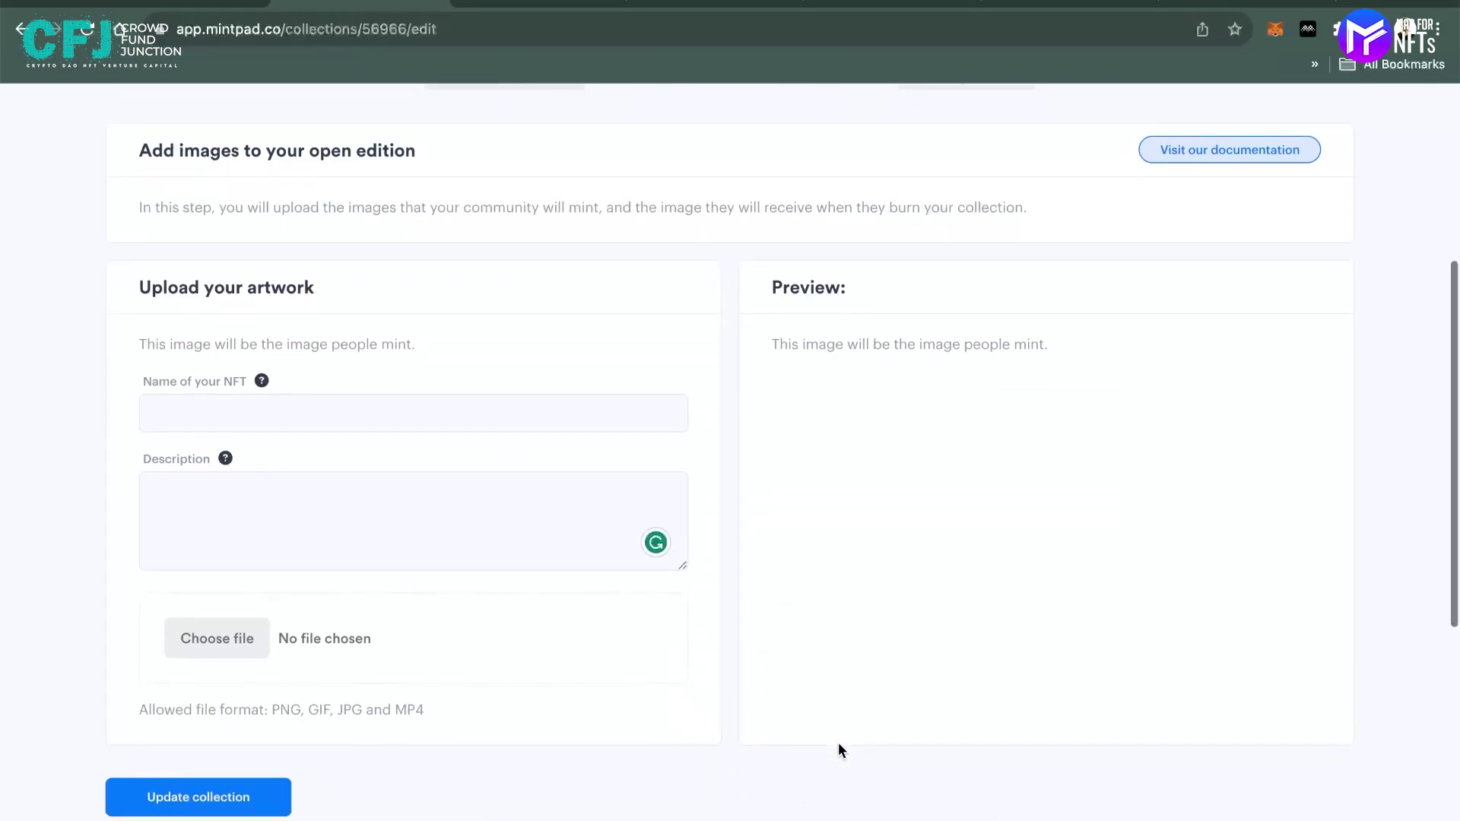
{"action": "scroll", "coordinate": [839, 751], "scroll_direction": "up", "scroll_amount": 2}
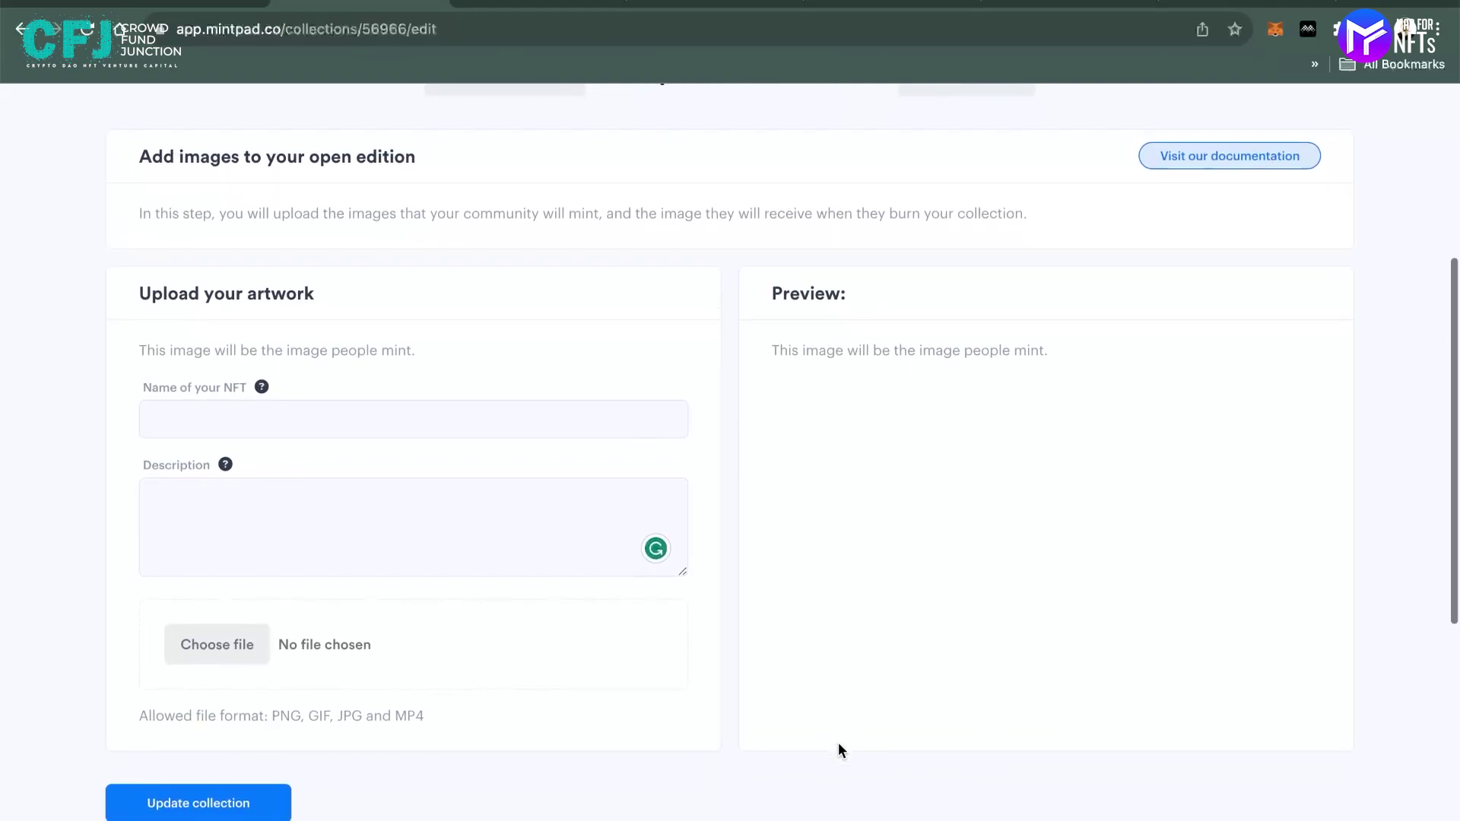
{"action": "scroll", "coordinate": [838, 750], "scroll_direction": "down", "scroll_amount": 1}
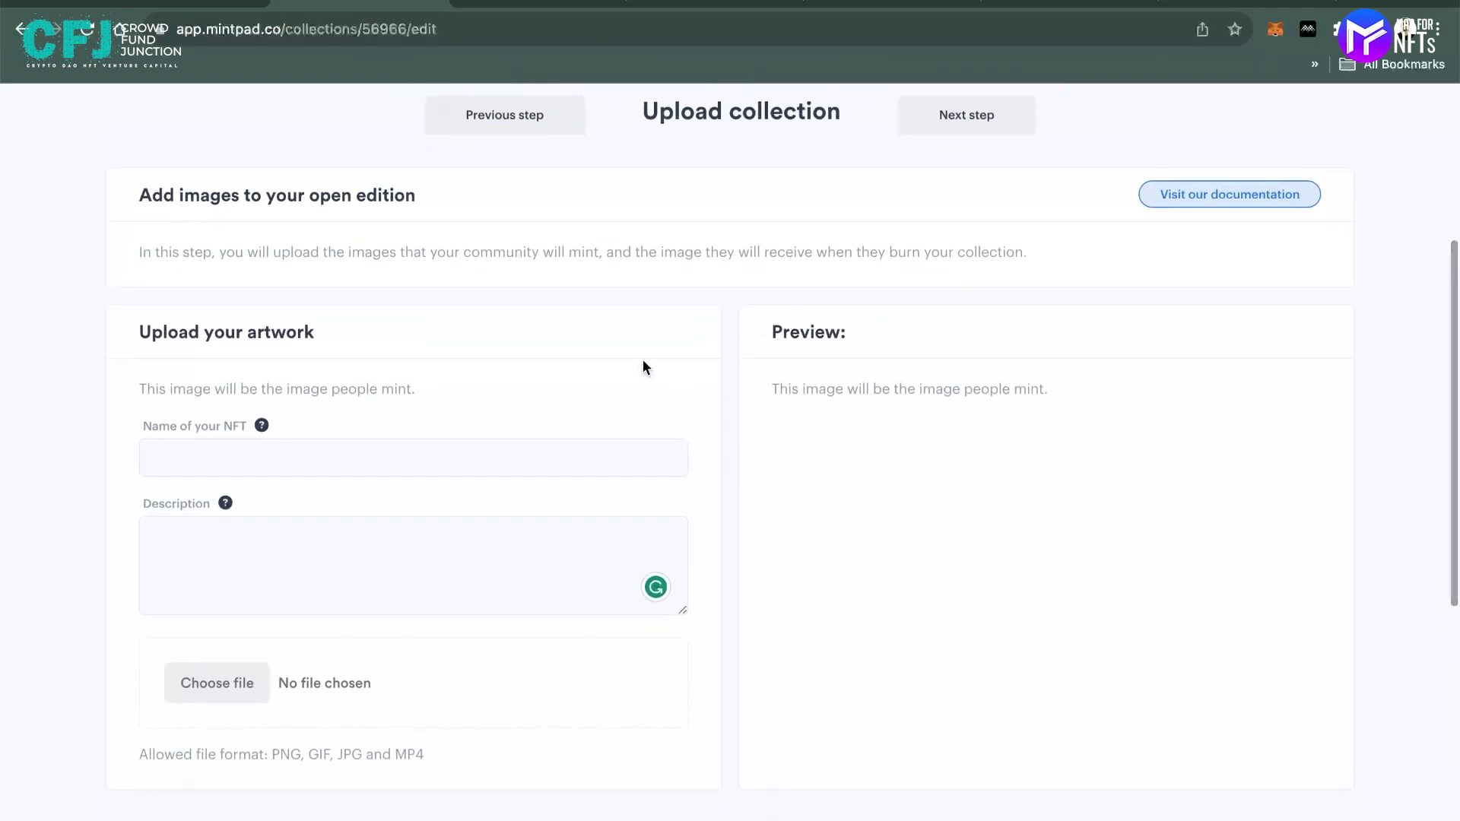
{"action": "left_click", "coordinate": [196, 455]}
{"action": "type", "text": "wert"}
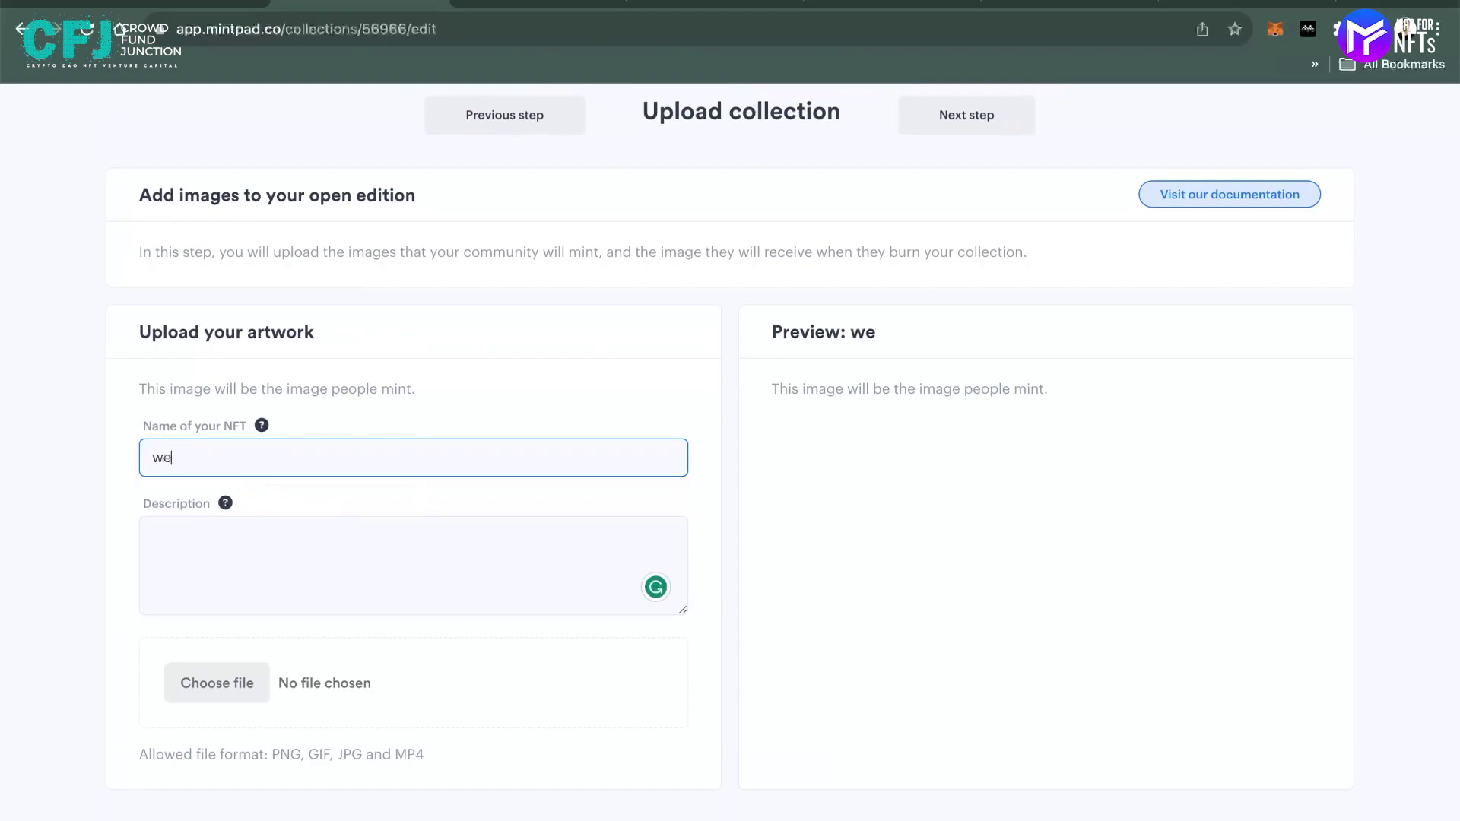
{"action": "left_click", "coordinate": [208, 525]}
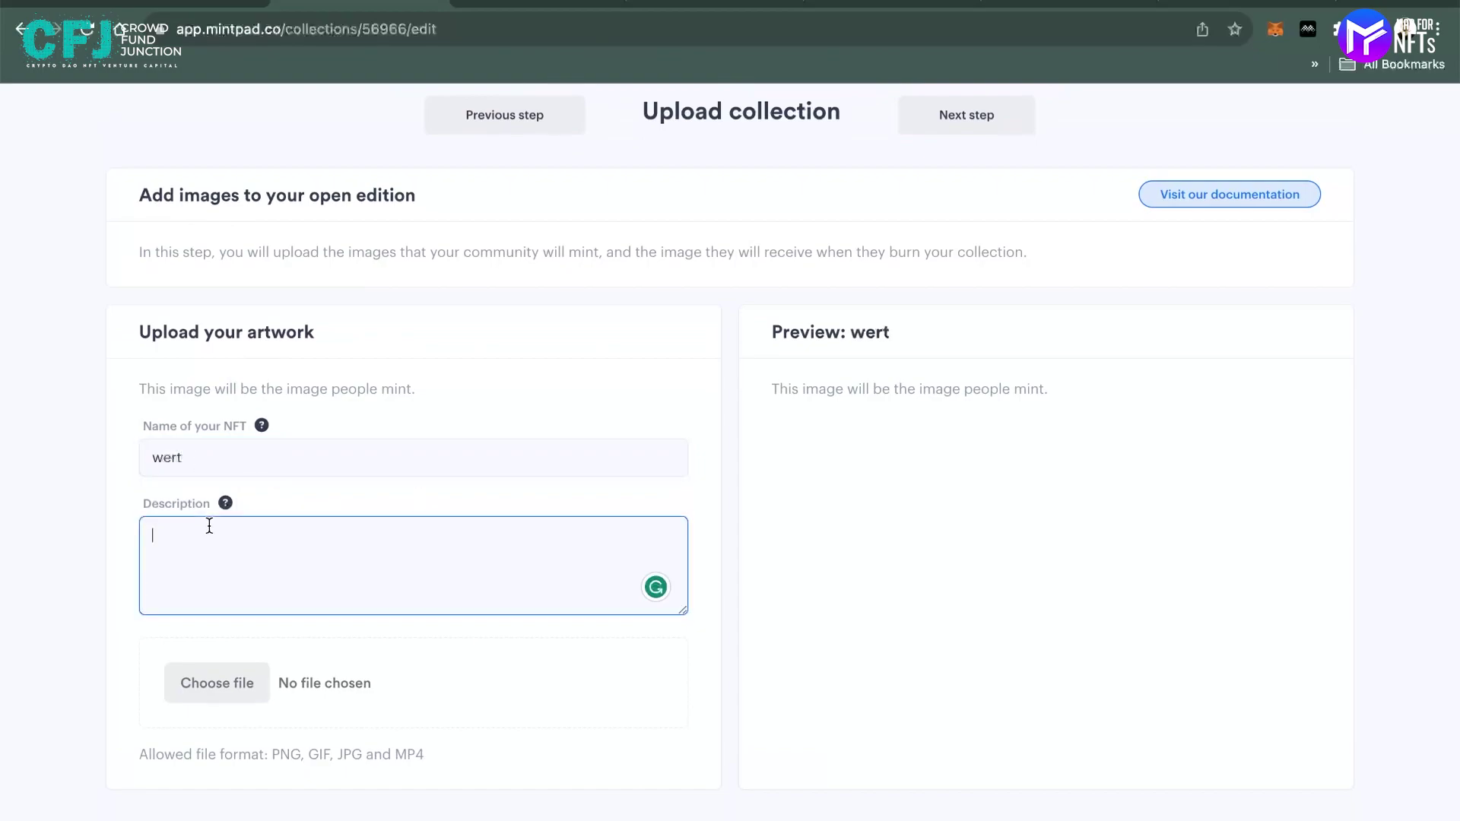
{"action": "type", "text": "dfgfjudb"}
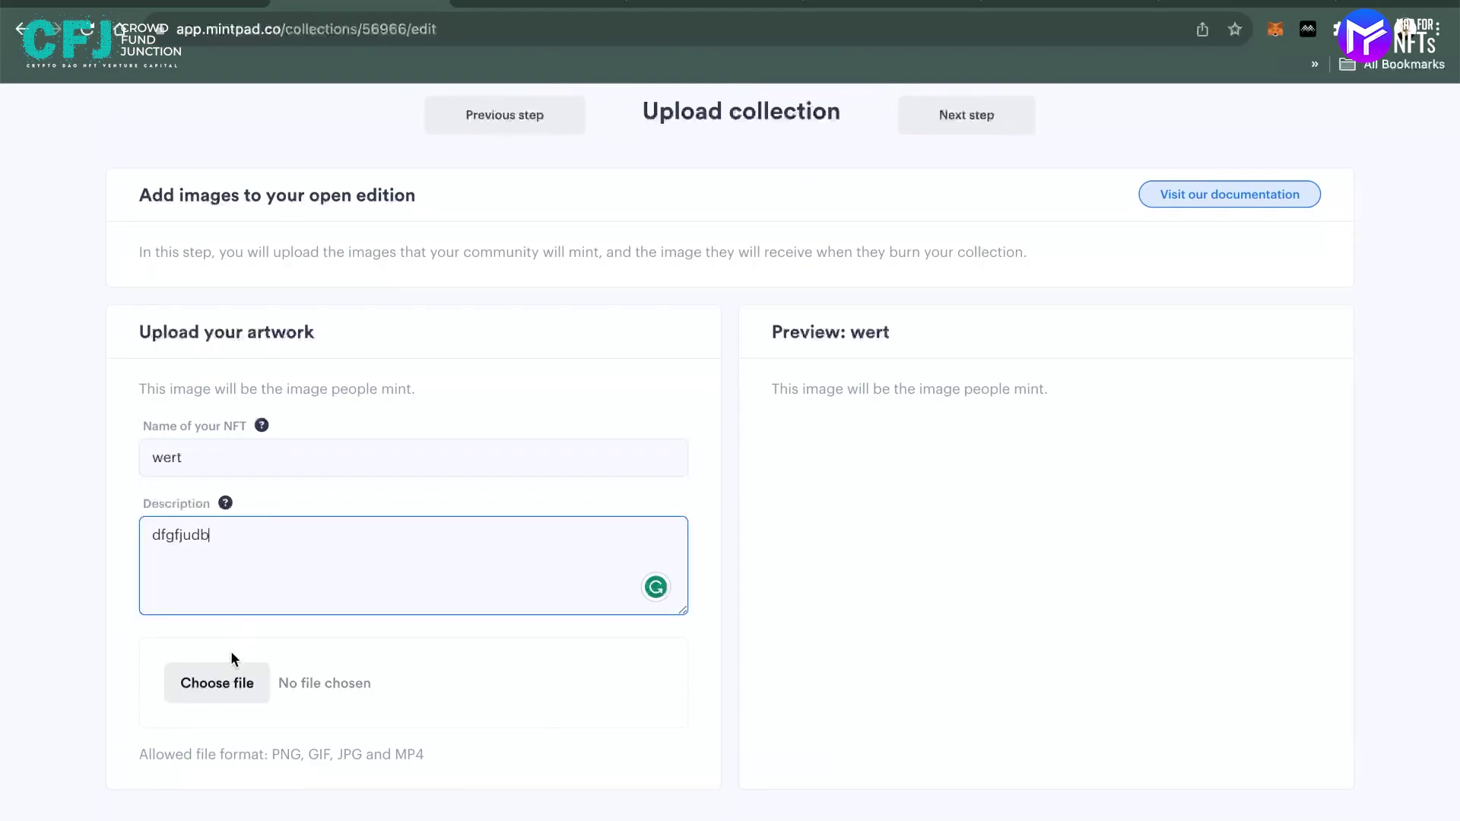
Attach the Crowd Fund Junction banner screenshot and save the wert NFT to the collection
{"action": "left_click", "coordinate": [219, 680]}
{"action": "left_click", "coordinate": [501, 510]}
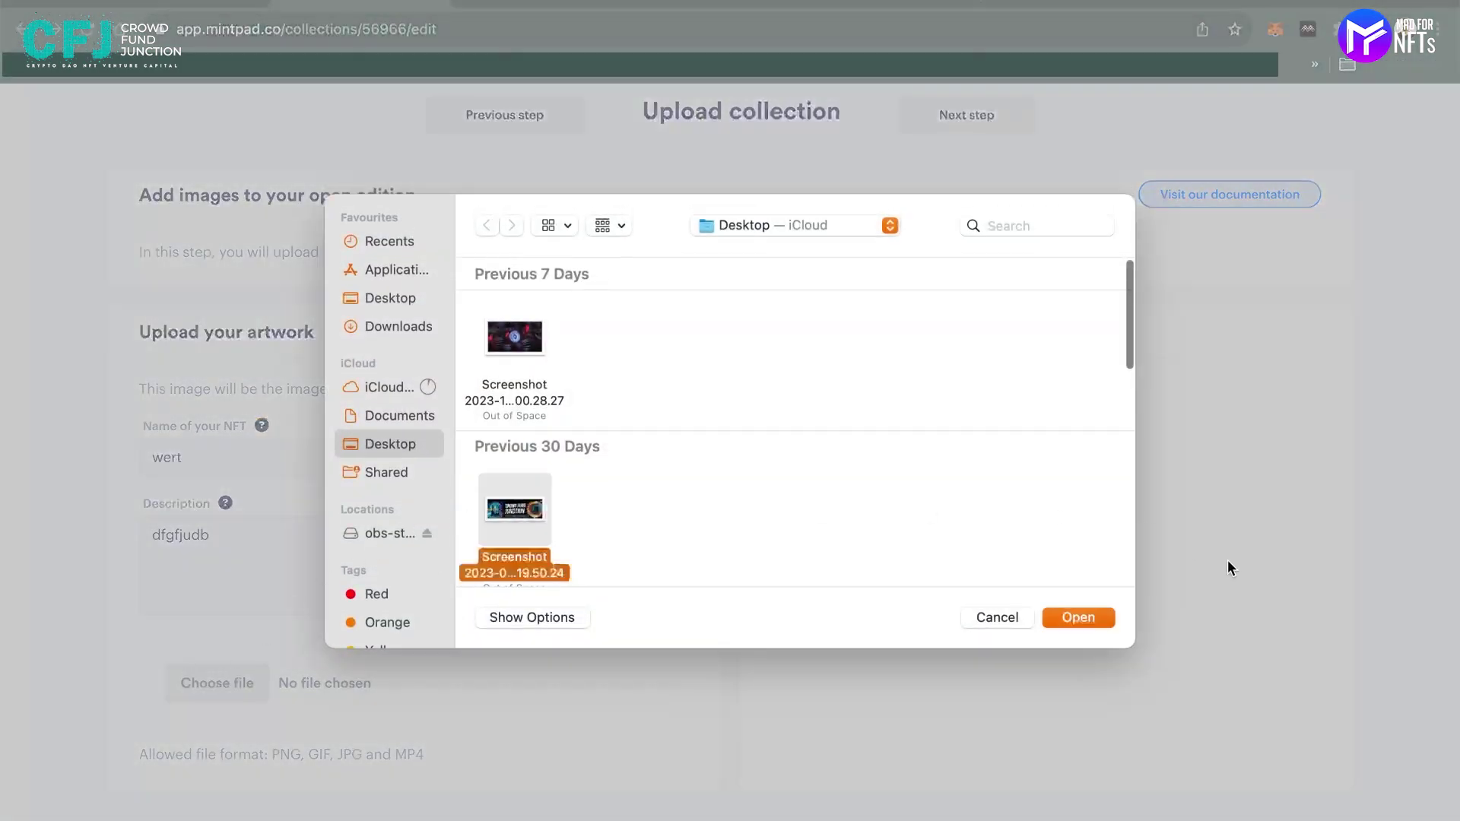
{"action": "left_click", "coordinate": [1088, 624]}
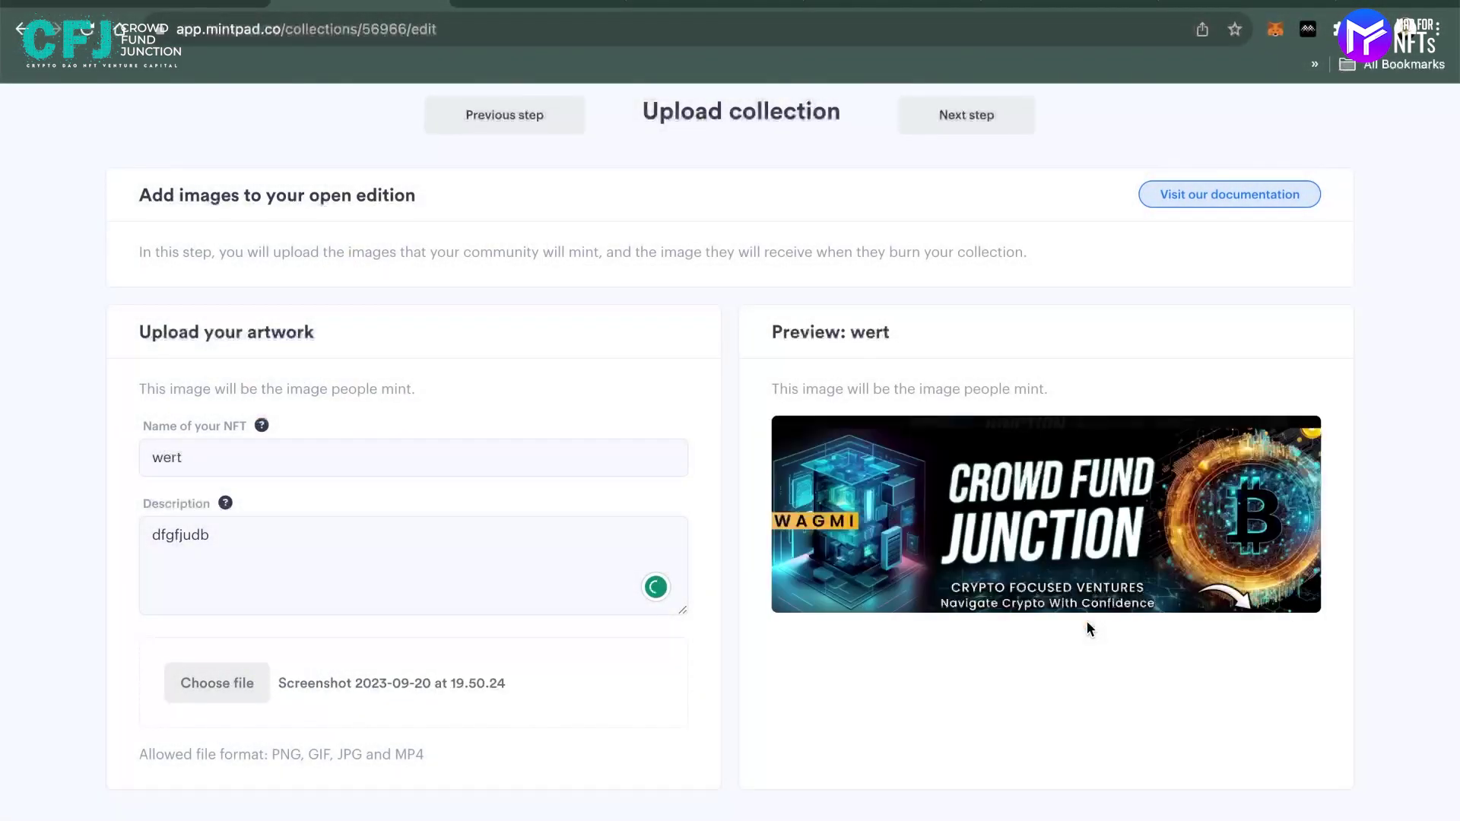
{"action": "left_click", "coordinate": [200, 811]}
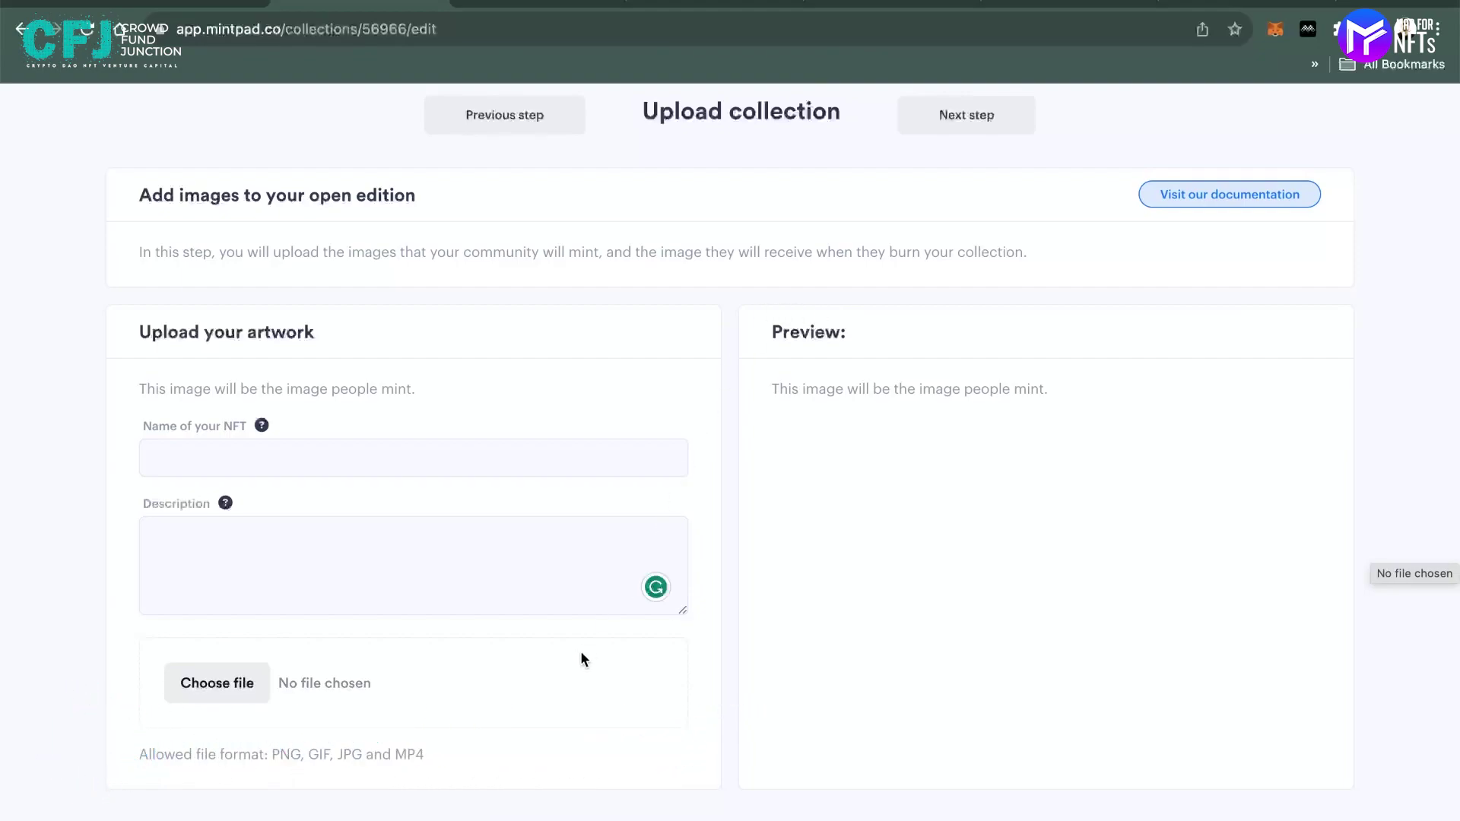
{"action": "scroll", "coordinate": [455, 304], "scroll_direction": "up", "scroll_amount": 2}
{"action": "scroll", "coordinate": [457, 306], "scroll_direction": "up", "scroll_amount": 2}
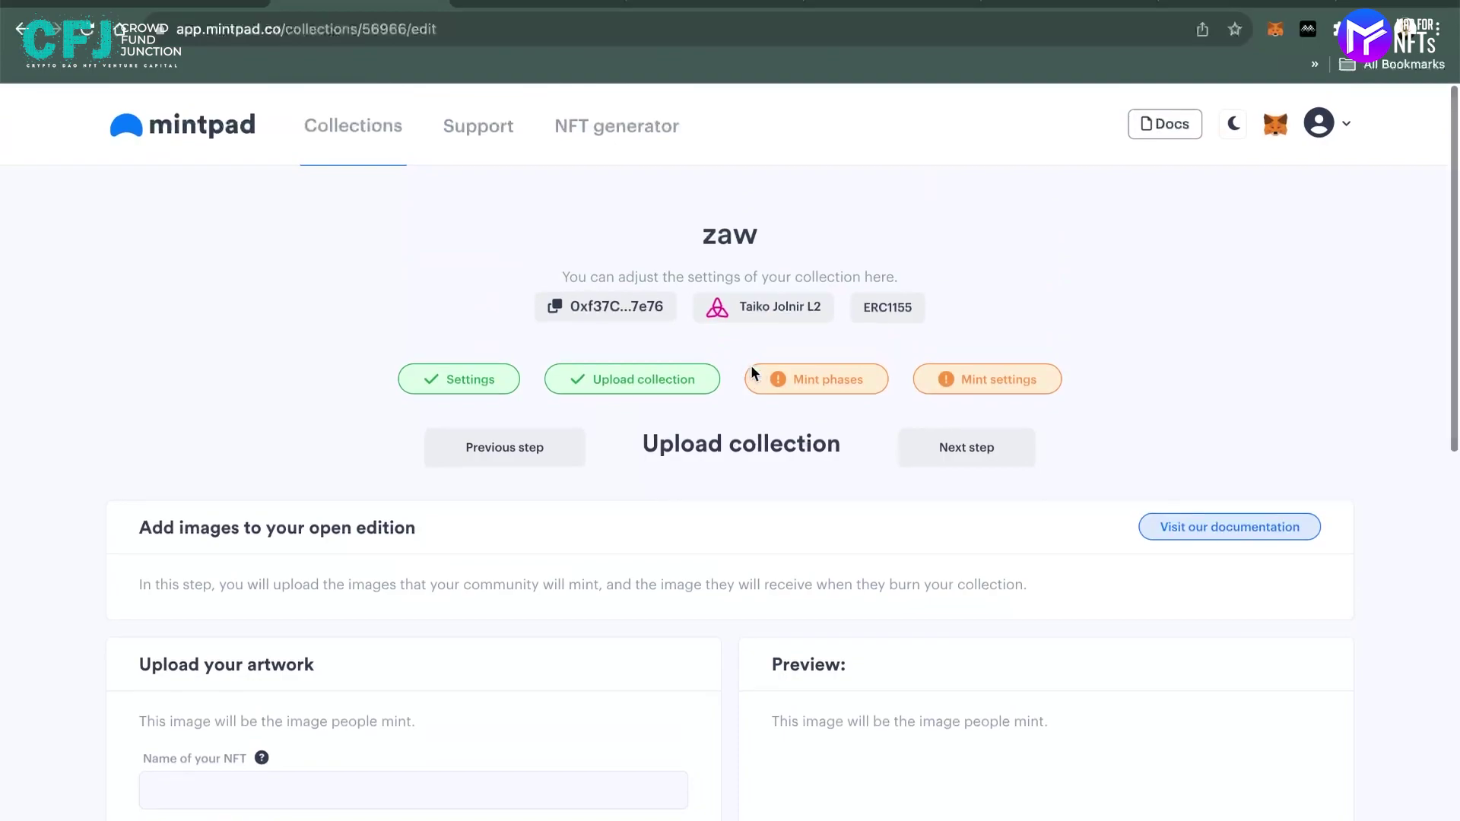
Update the asdf NFT's maximum total supply to 34566788, approve it in MetaMask, then return to Collections
{"action": "left_click", "coordinate": [817, 392]}
{"action": "scroll", "coordinate": [815, 391], "scroll_direction": "down", "scroll_amount": 4}
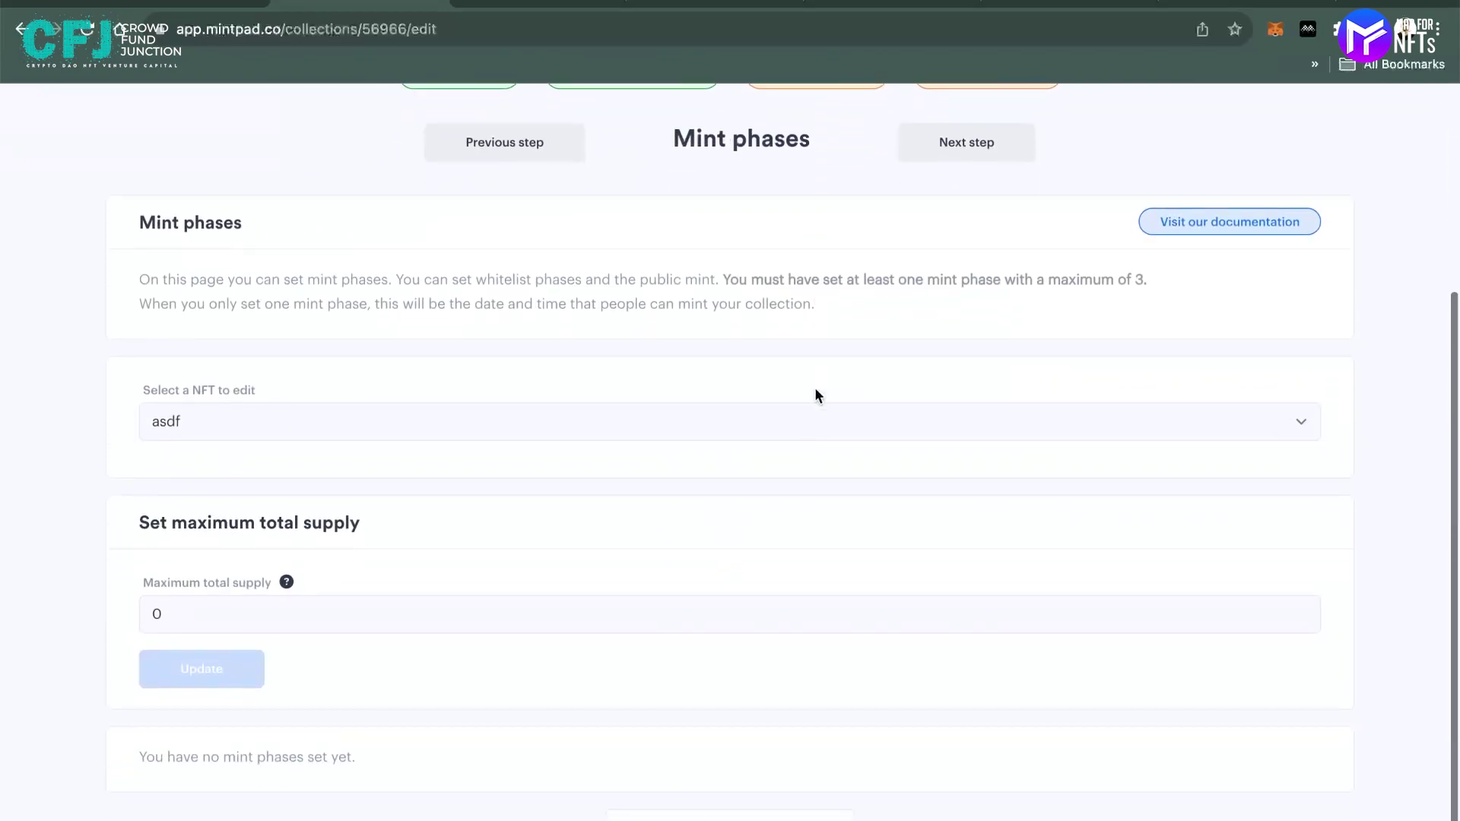
{"action": "left_click", "coordinate": [281, 616]}
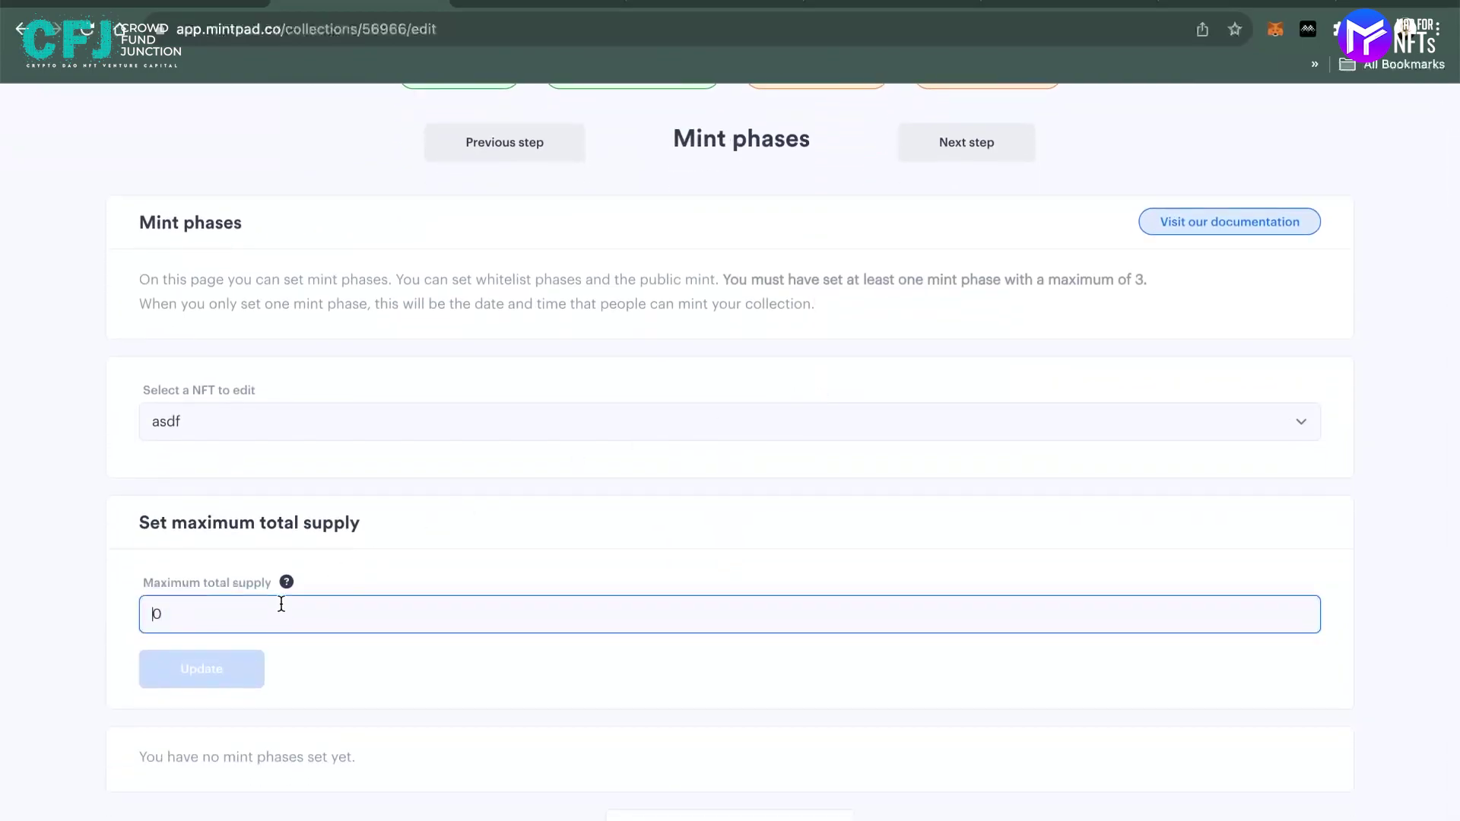
{"action": "double_click", "coordinate": [280, 604]}
{"action": "type", "text": "34566788"}
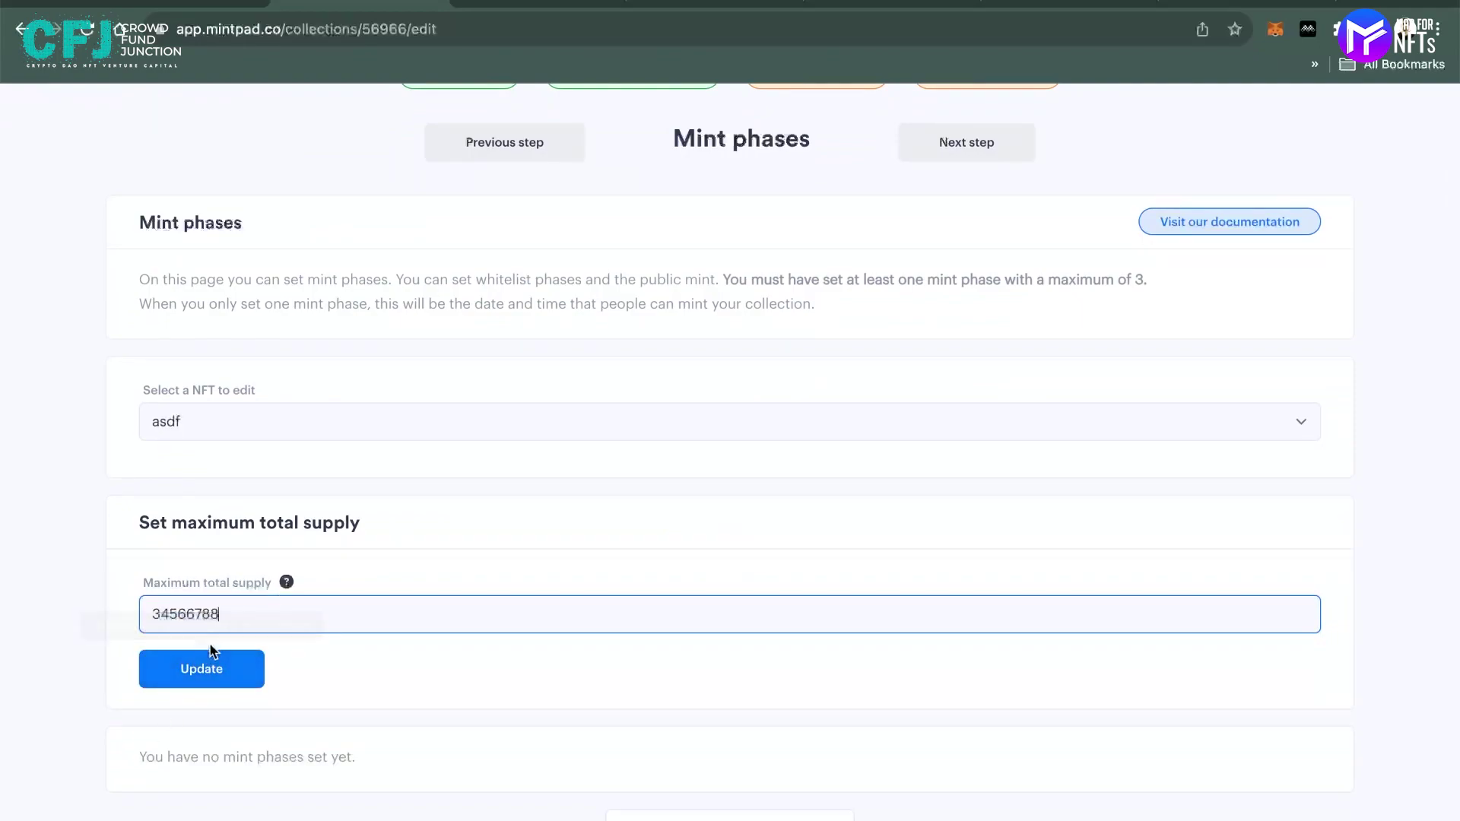
{"action": "left_click", "coordinate": [209, 669]}
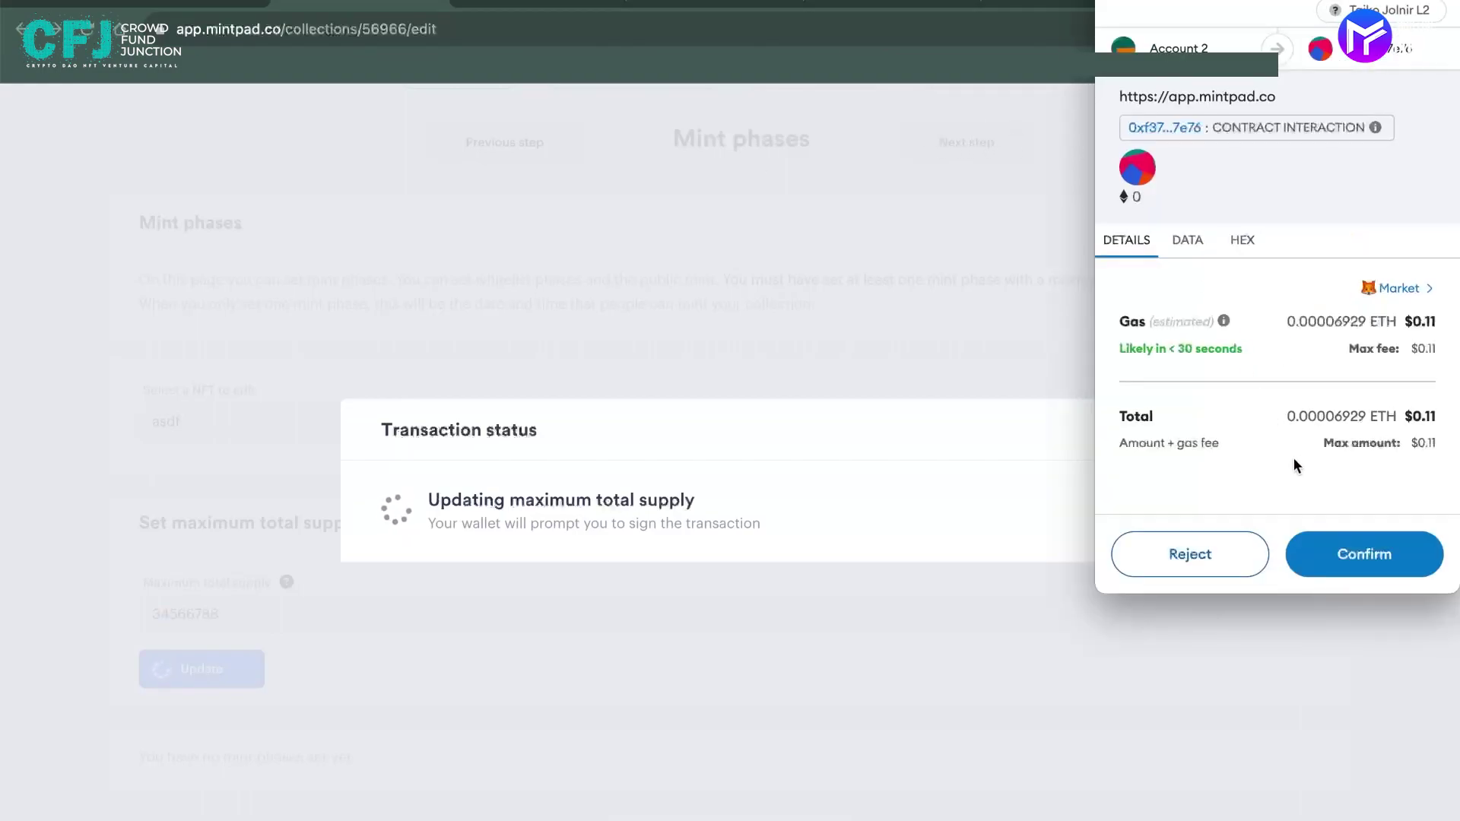
{"action": "left_click", "coordinate": [1361, 555]}
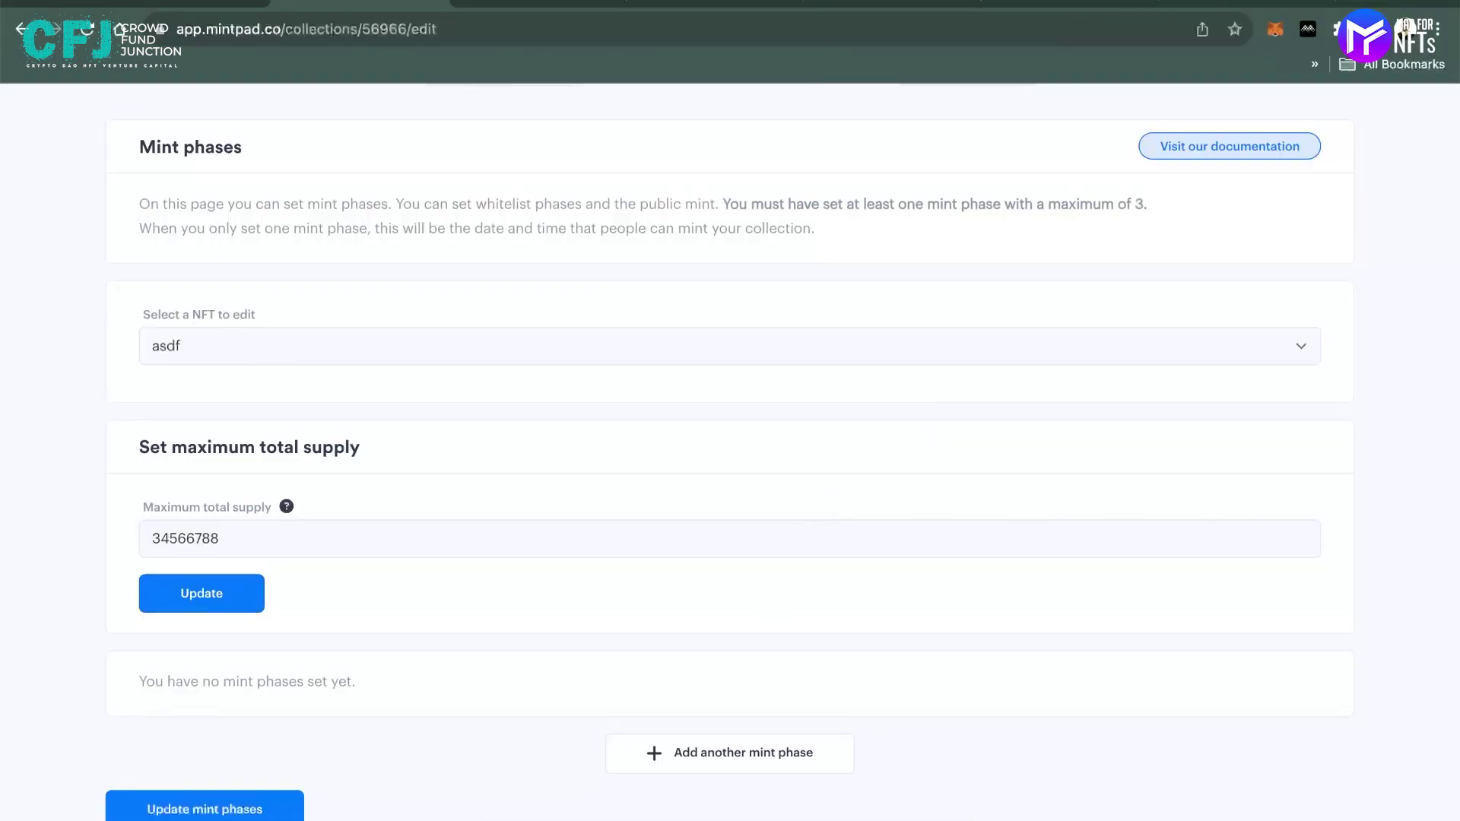
{"action": "left_click", "coordinate": [221, 140]}
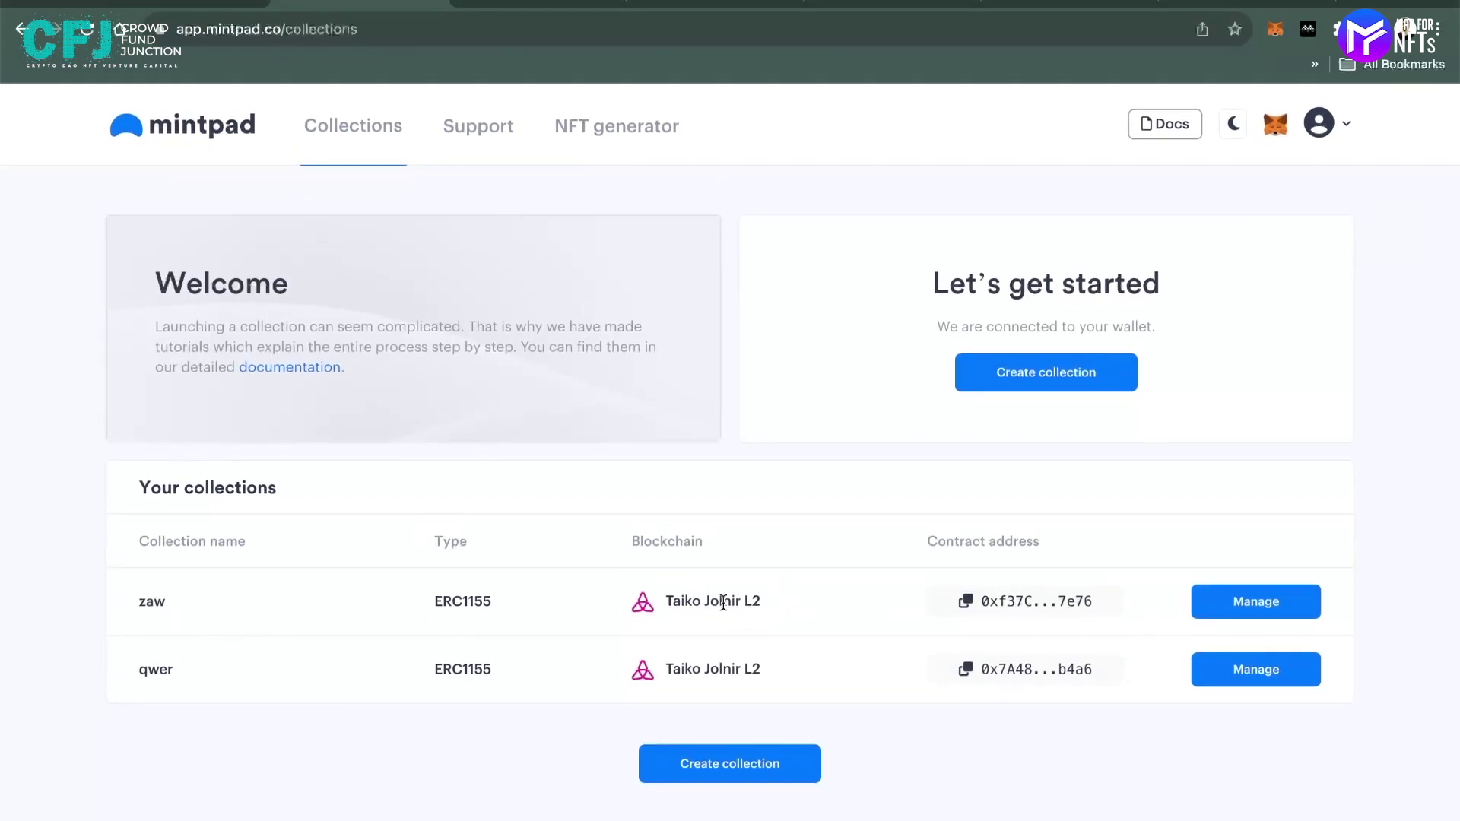
Reopen the zaw collection for editing at its Mint phases step
{"action": "left_click", "coordinate": [1263, 602]}
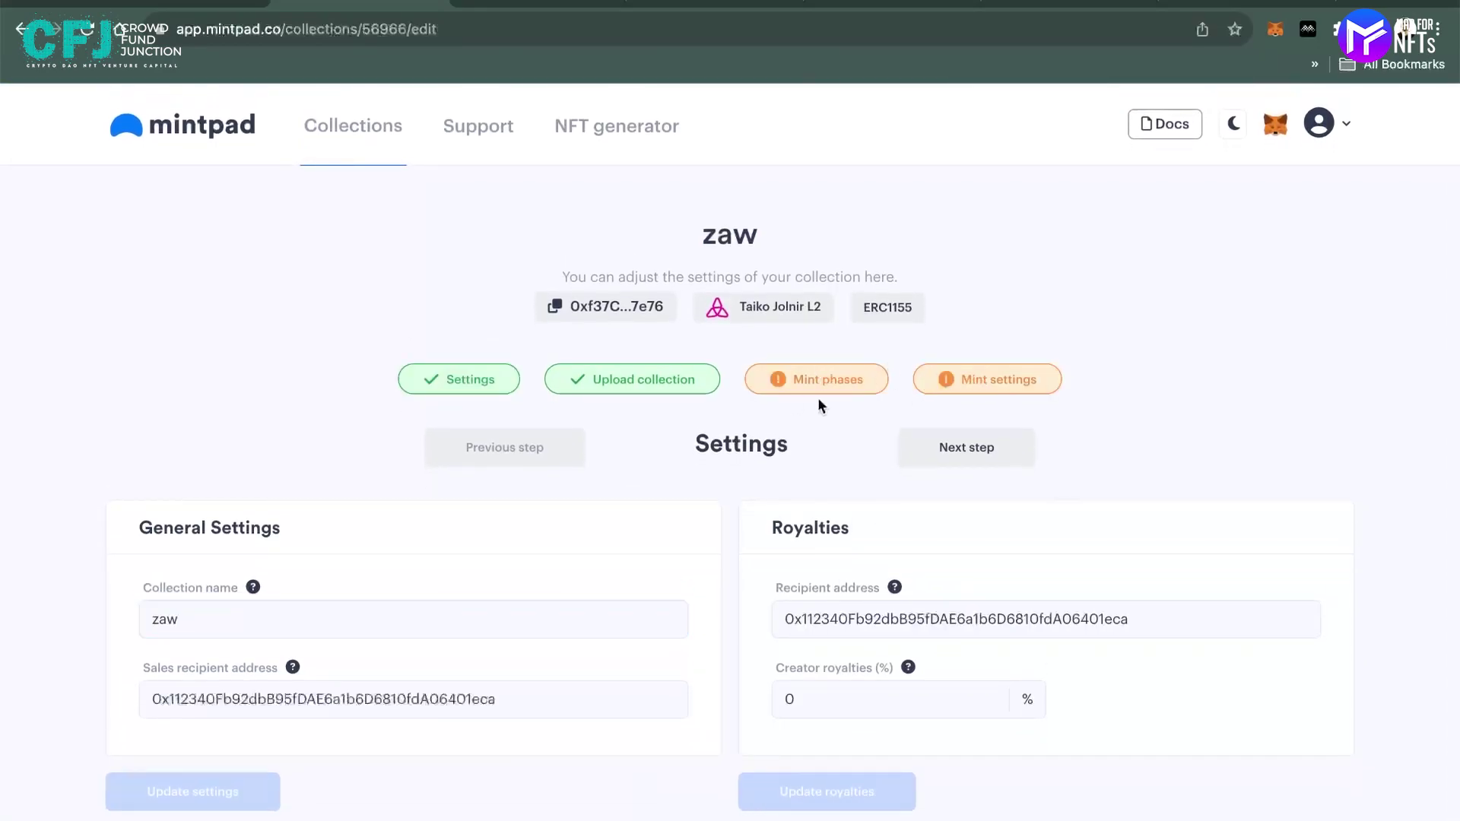
{"action": "left_click", "coordinate": [834, 386]}
{"action": "scroll", "coordinate": [834, 388], "scroll_direction": "down", "scroll_amount": 5}
{"action": "scroll", "coordinate": [834, 388], "scroll_direction": "up", "scroll_amount": 3}
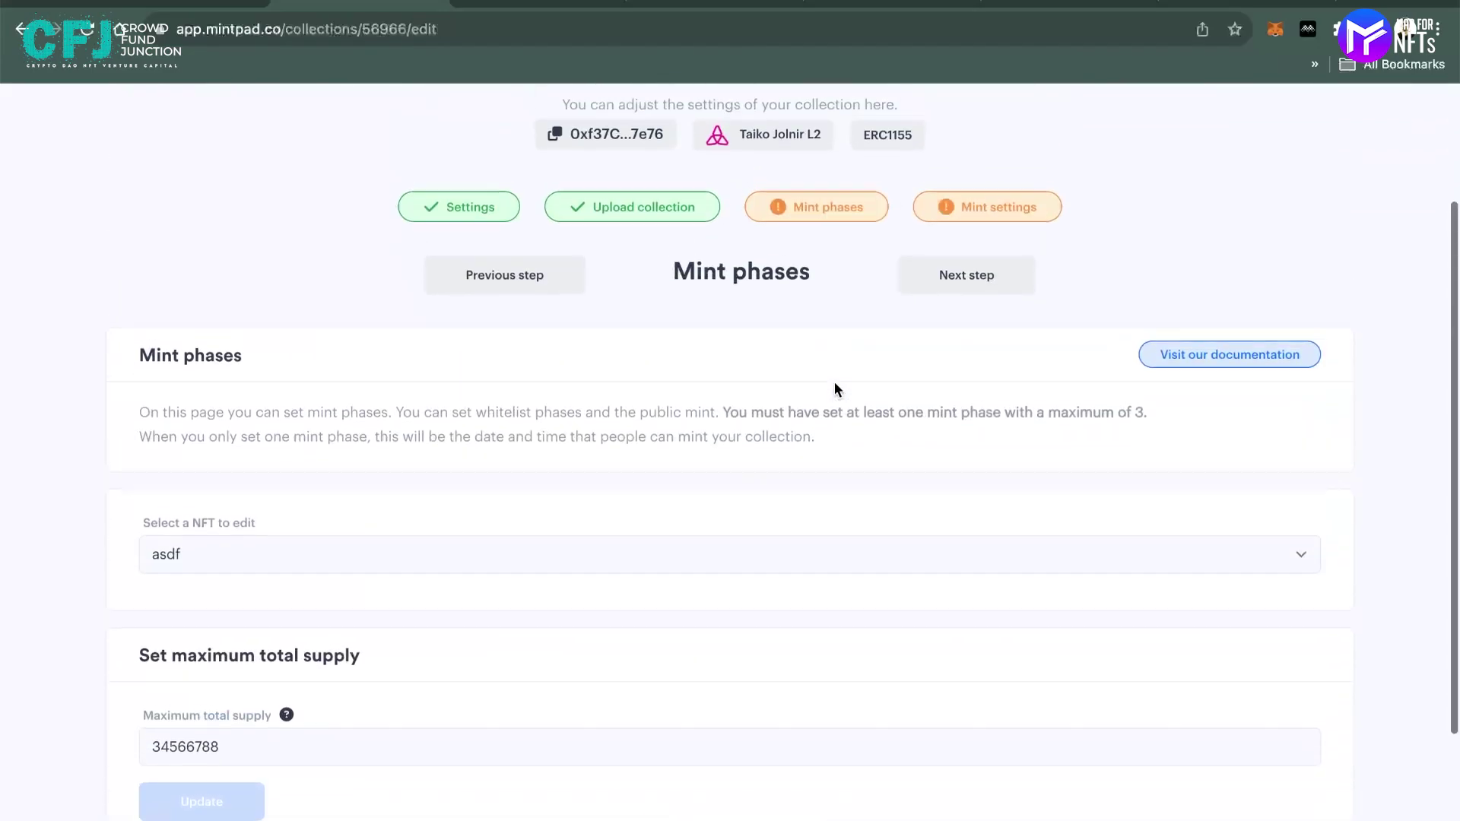
Switch to zaw's Mint settings step and look over the on.mintpad.co/zaw permalink and SEO fields
{"action": "left_click", "coordinate": [1002, 237]}
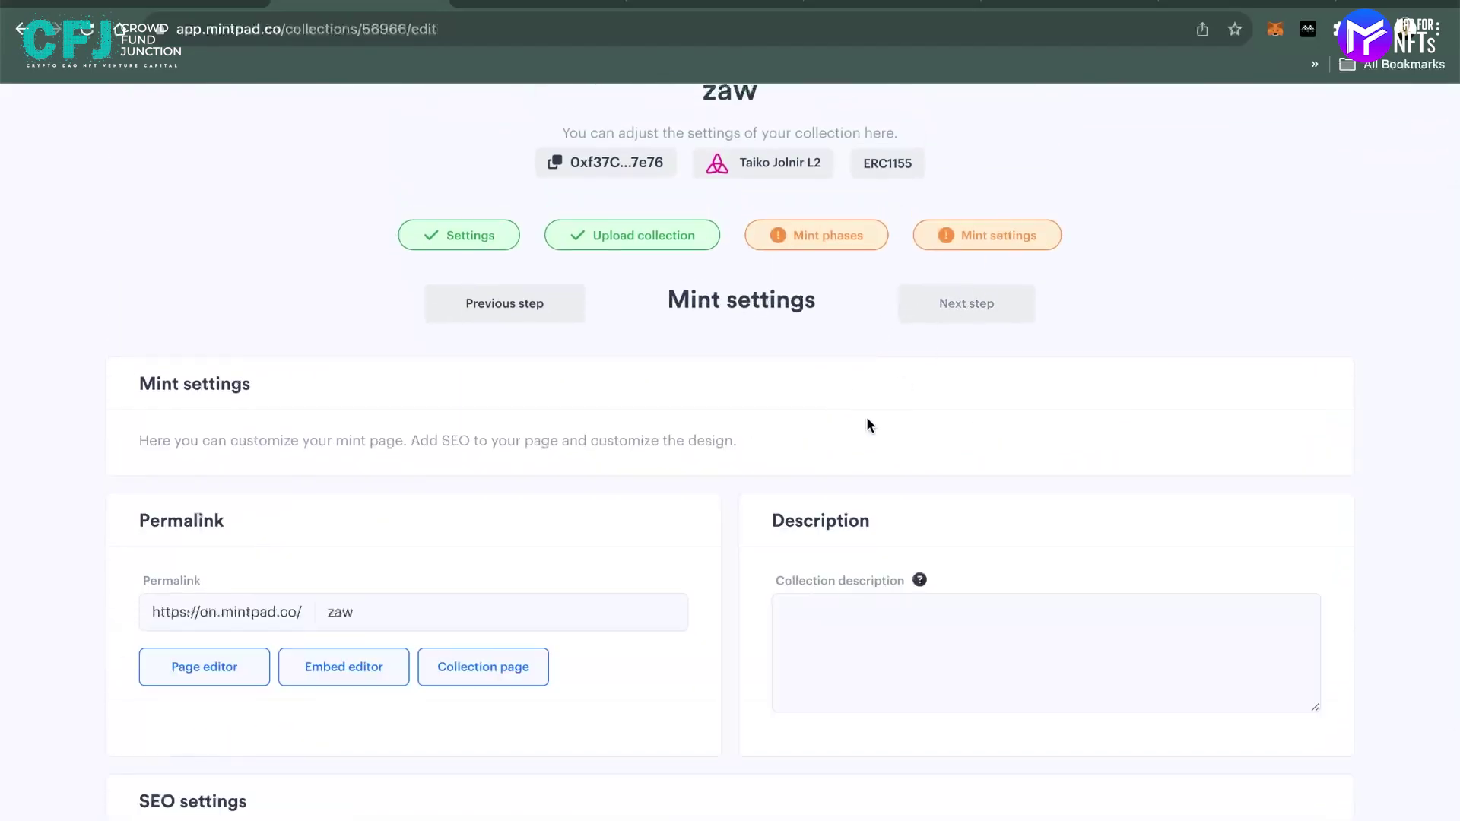
{"action": "scroll", "coordinate": [860, 380], "scroll_direction": "down", "scroll_amount": 2}
{"action": "scroll", "coordinate": [850, 446], "scroll_direction": "down", "scroll_amount": 2}
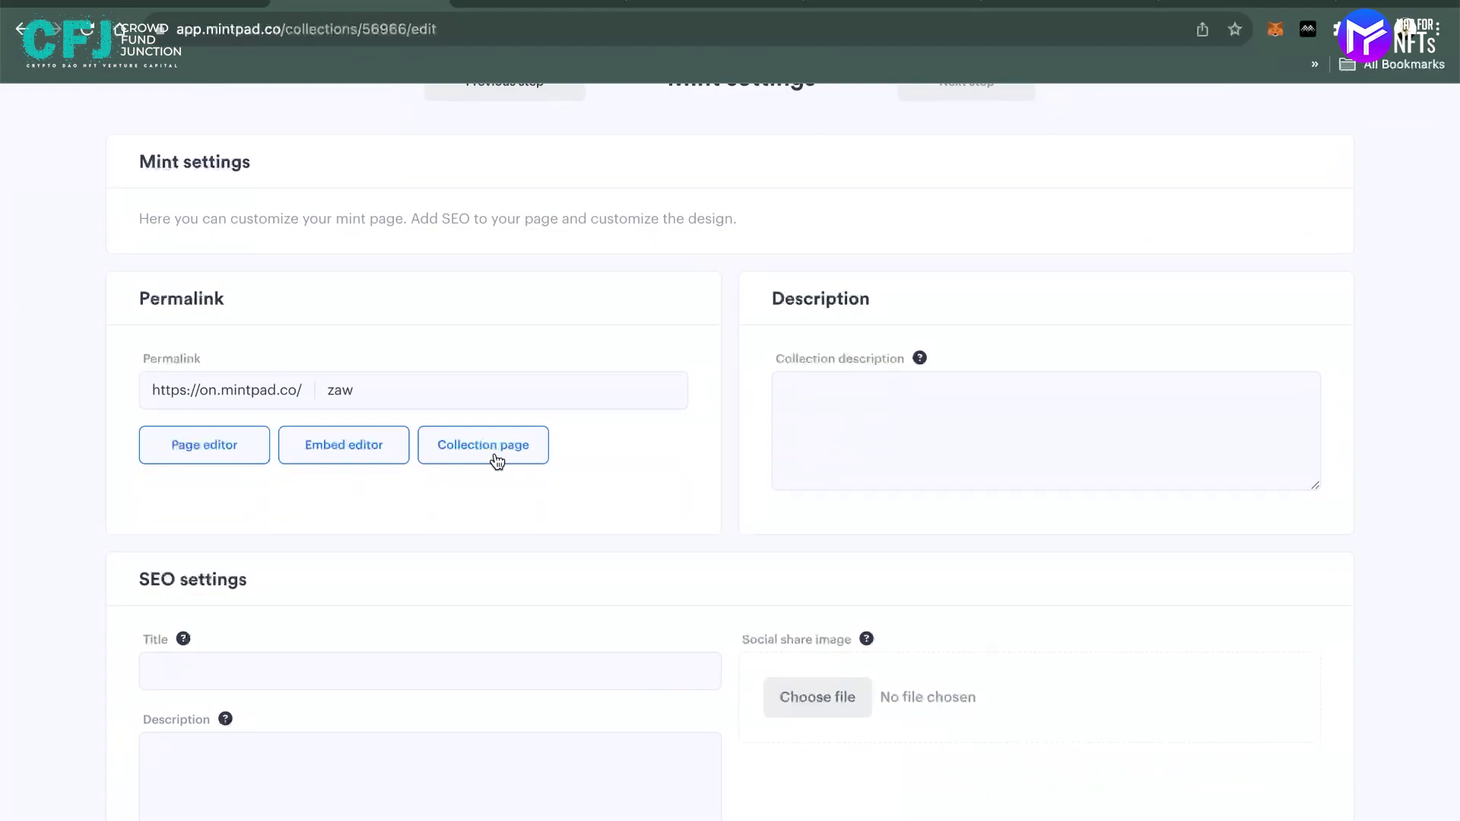
{"action": "scroll", "coordinate": [494, 459], "scroll_direction": "down", "scroll_amount": 1}
{"action": "scroll", "coordinate": [494, 454], "scroll_direction": "down", "scroll_amount": 1}
{"action": "scroll", "coordinate": [494, 454], "scroll_direction": "up", "scroll_amount": 4}
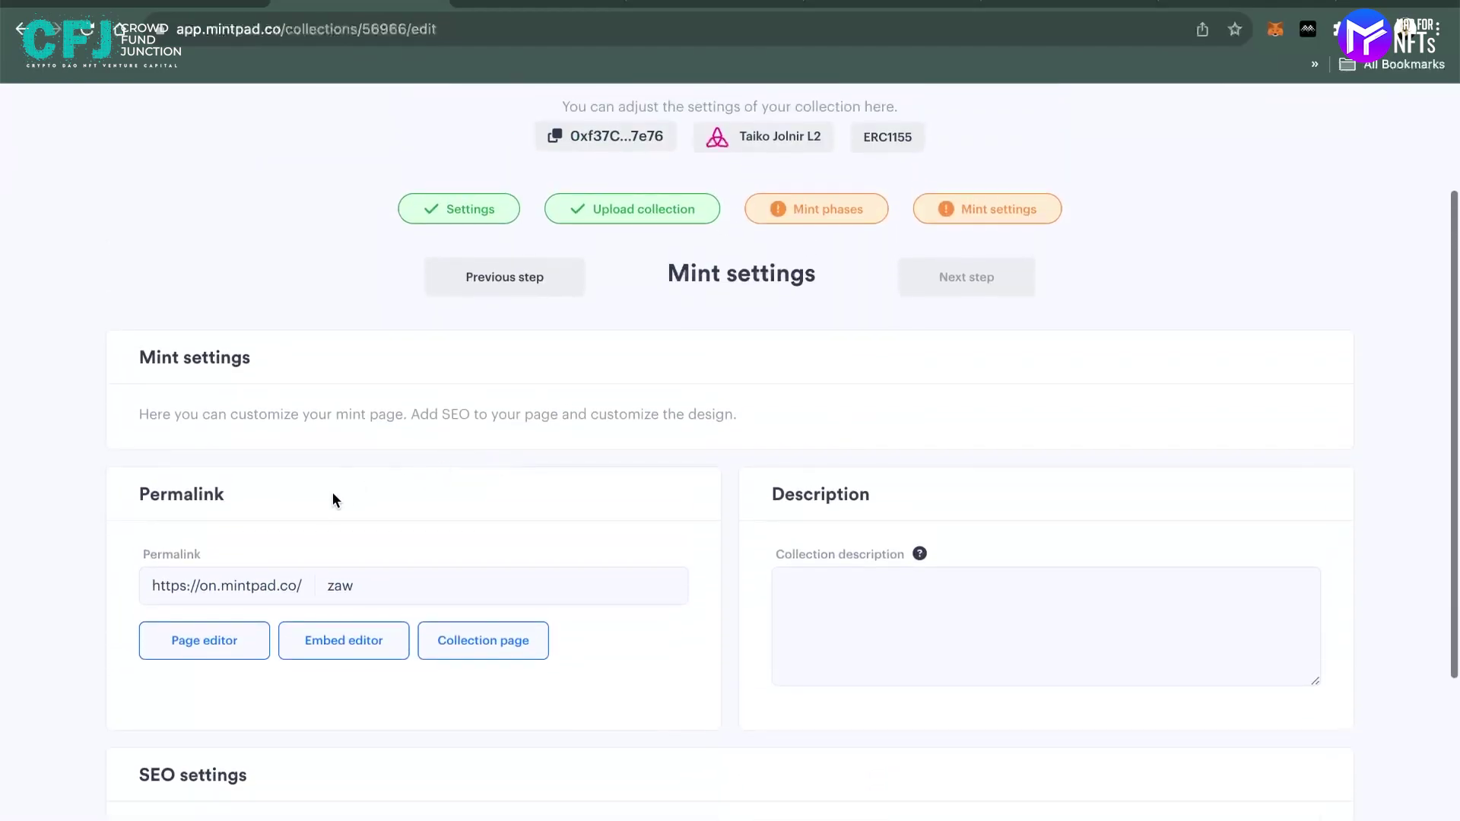
{"action": "scroll", "coordinate": [610, 629], "scroll_direction": "down", "scroll_amount": 4}
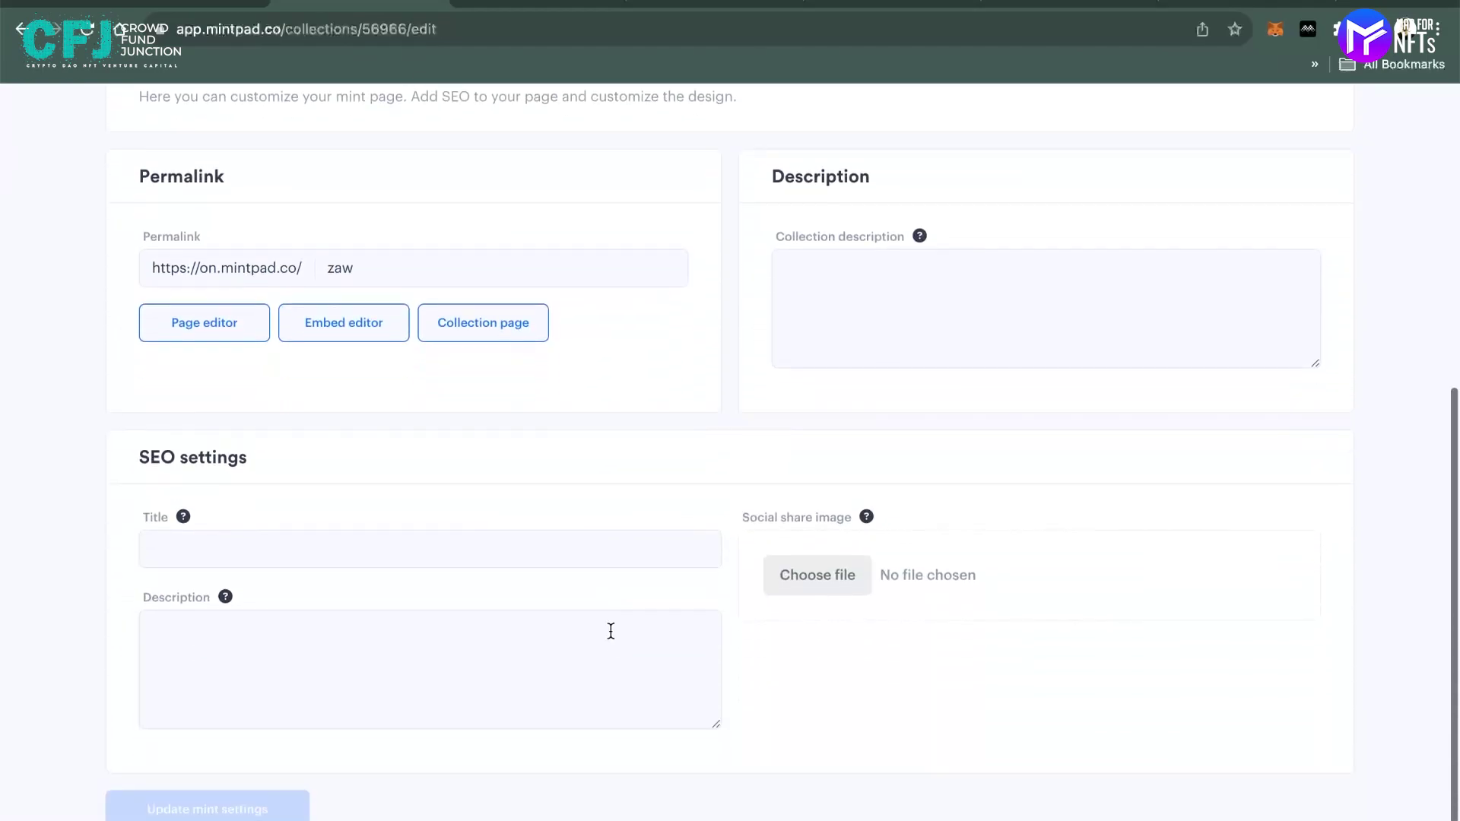
Enter SEO title 'zaw', SEO description 'asdf' and collection description 'hgd'
{"action": "left_click", "coordinate": [360, 554]}
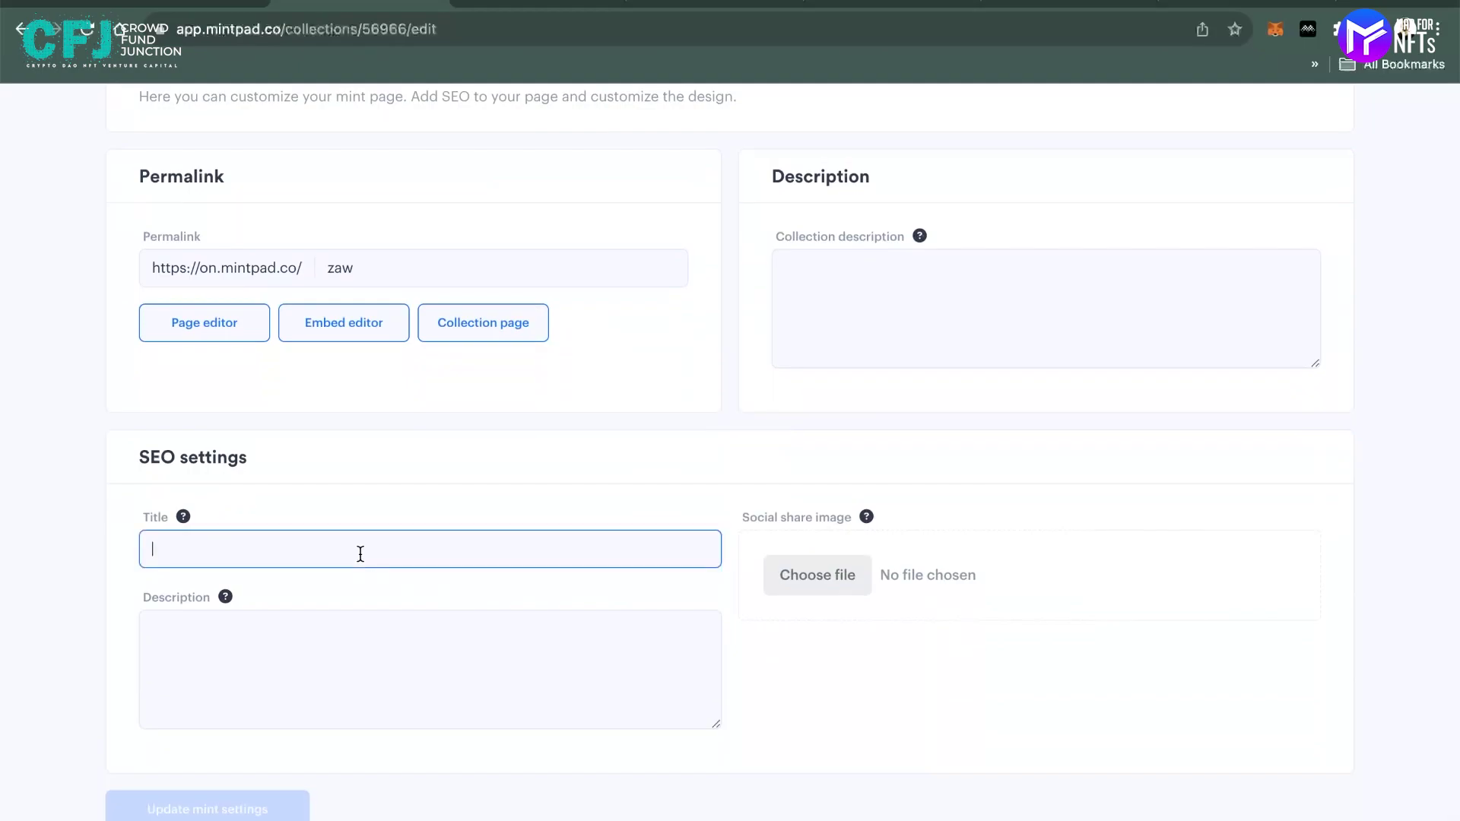
{"action": "type", "text": "w"}
{"action": "key", "text": "BackSpace"}
{"action": "type", "text": "zaw"}
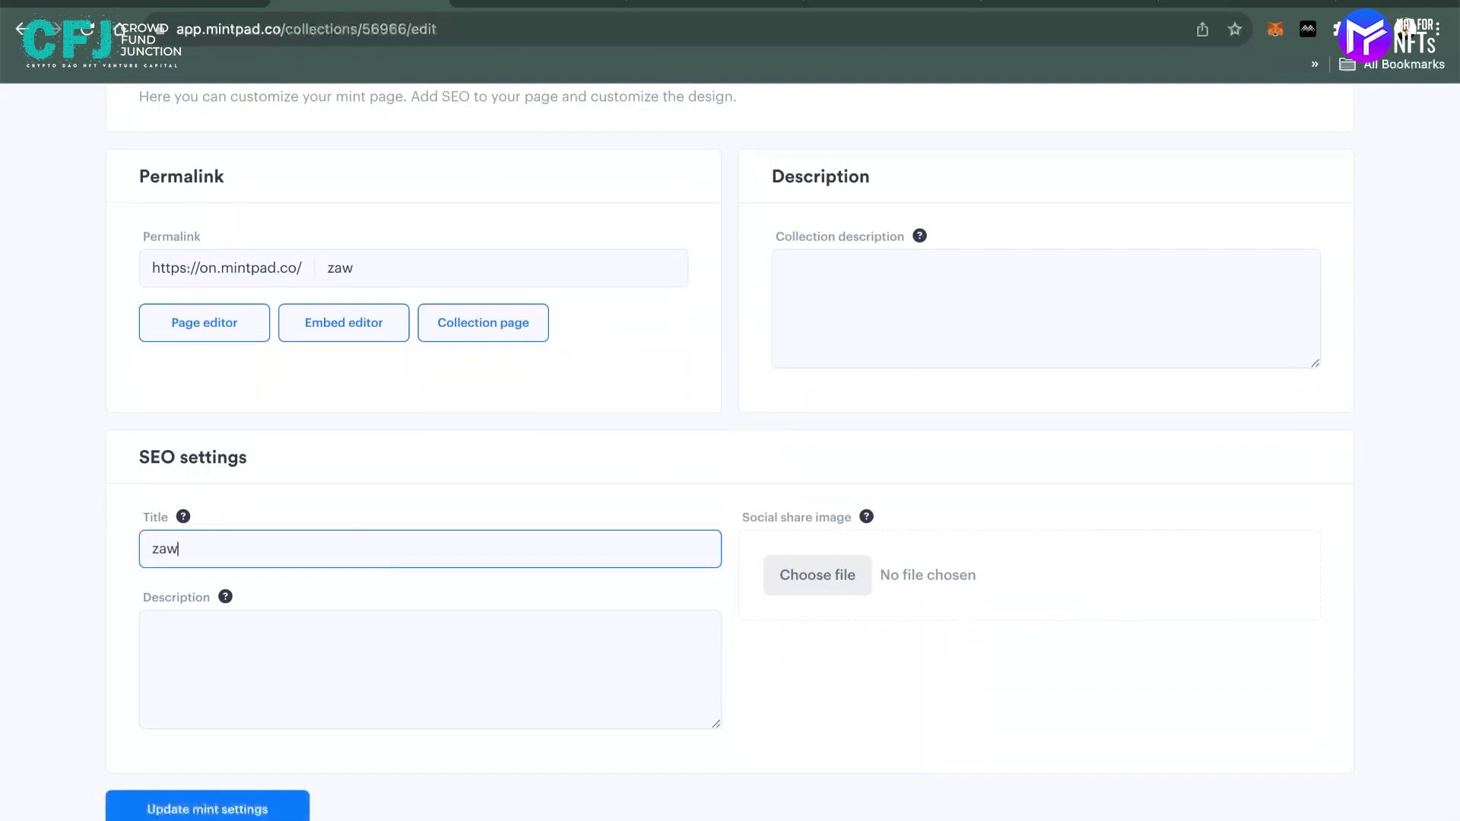
{"action": "left_click", "coordinate": [367, 657]}
{"action": "type", "text": "asd"}
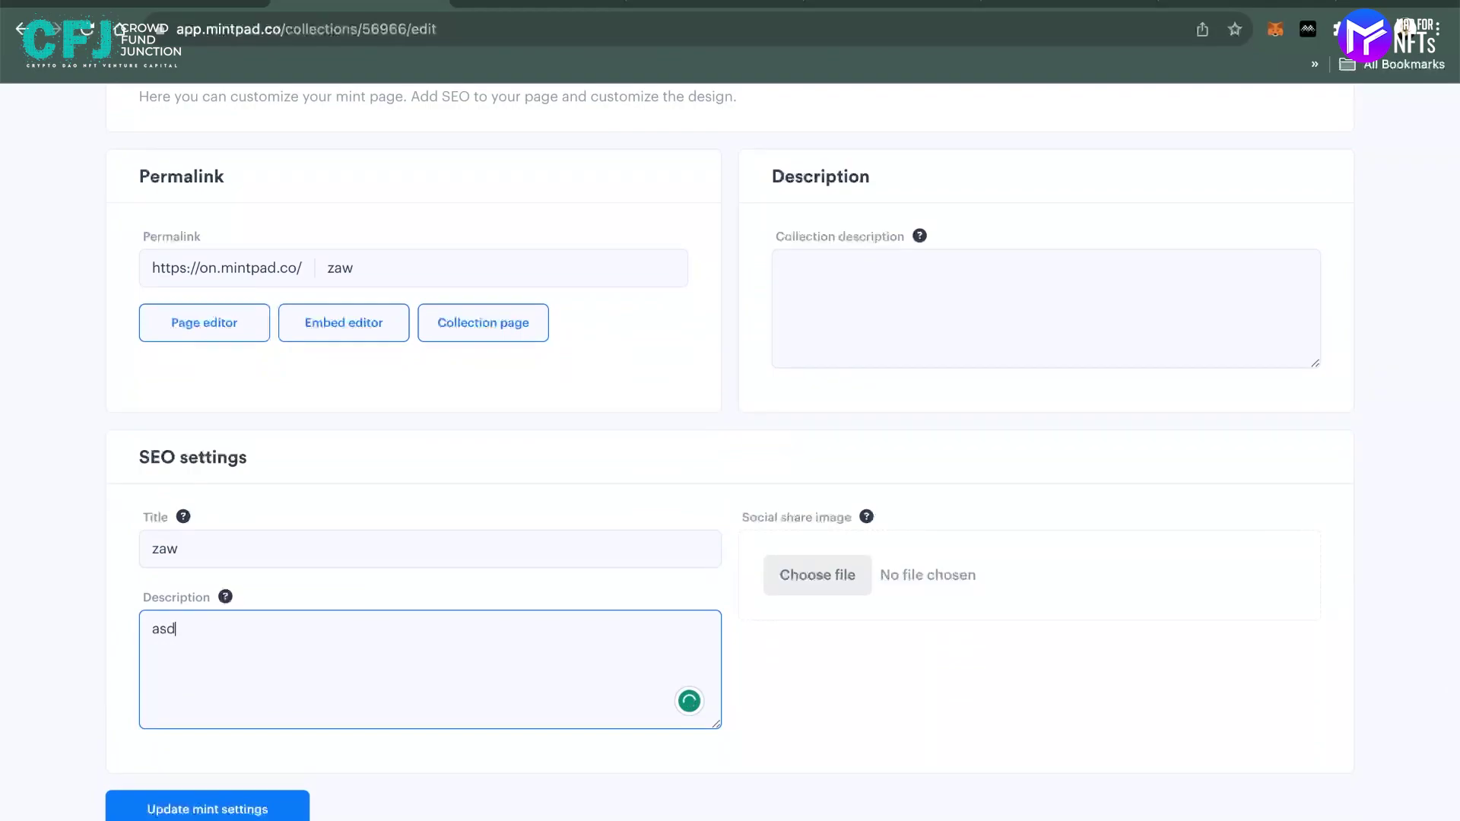
{"action": "type", "text": "f"}
{"action": "left_click", "coordinate": [887, 277]}
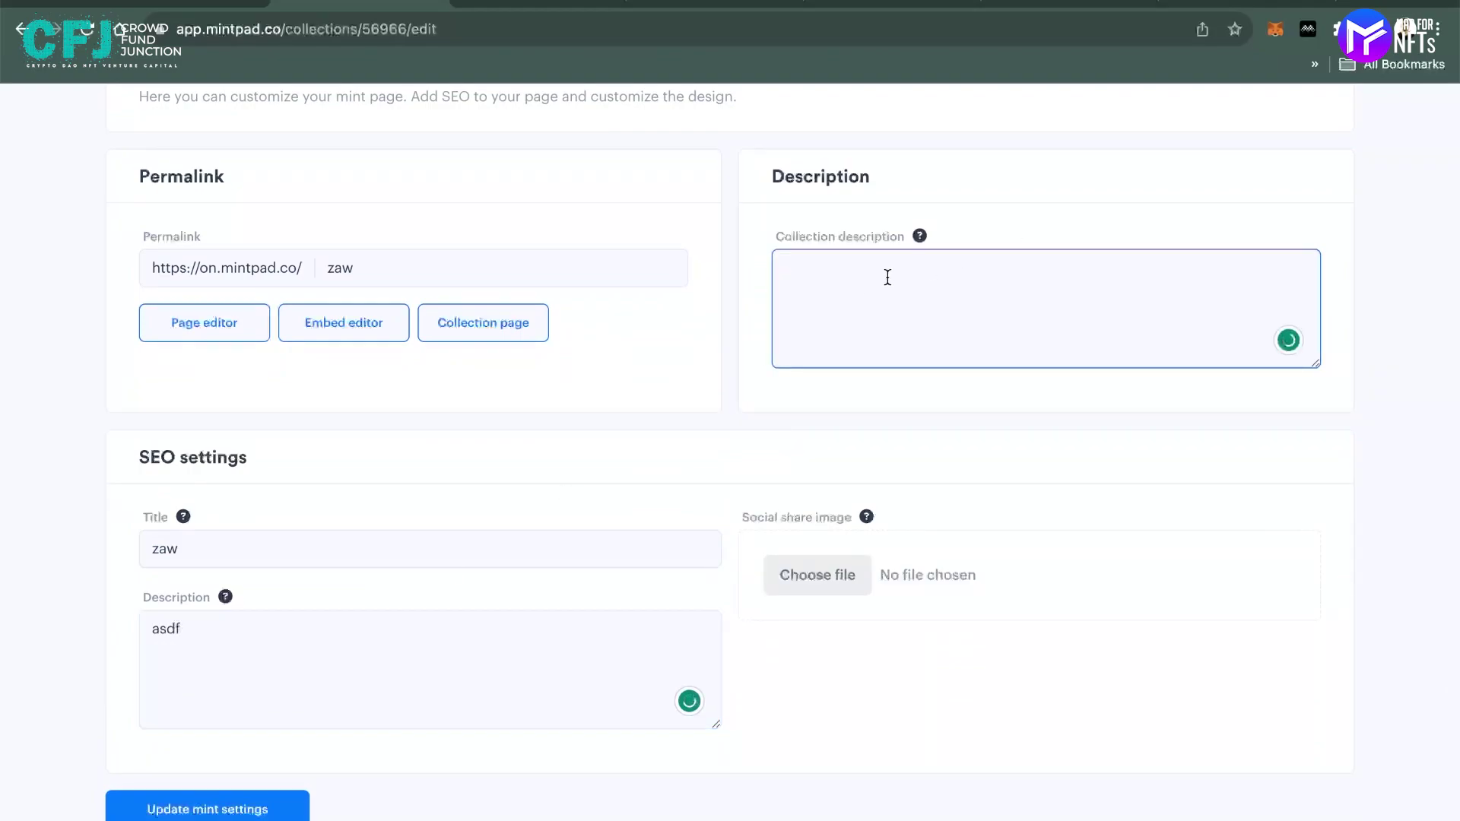
{"action": "type", "text": "hgdysv"}
Upload the 19.50.24 screenshot as the share image and save the mint settings
{"action": "left_click", "coordinate": [811, 572]}
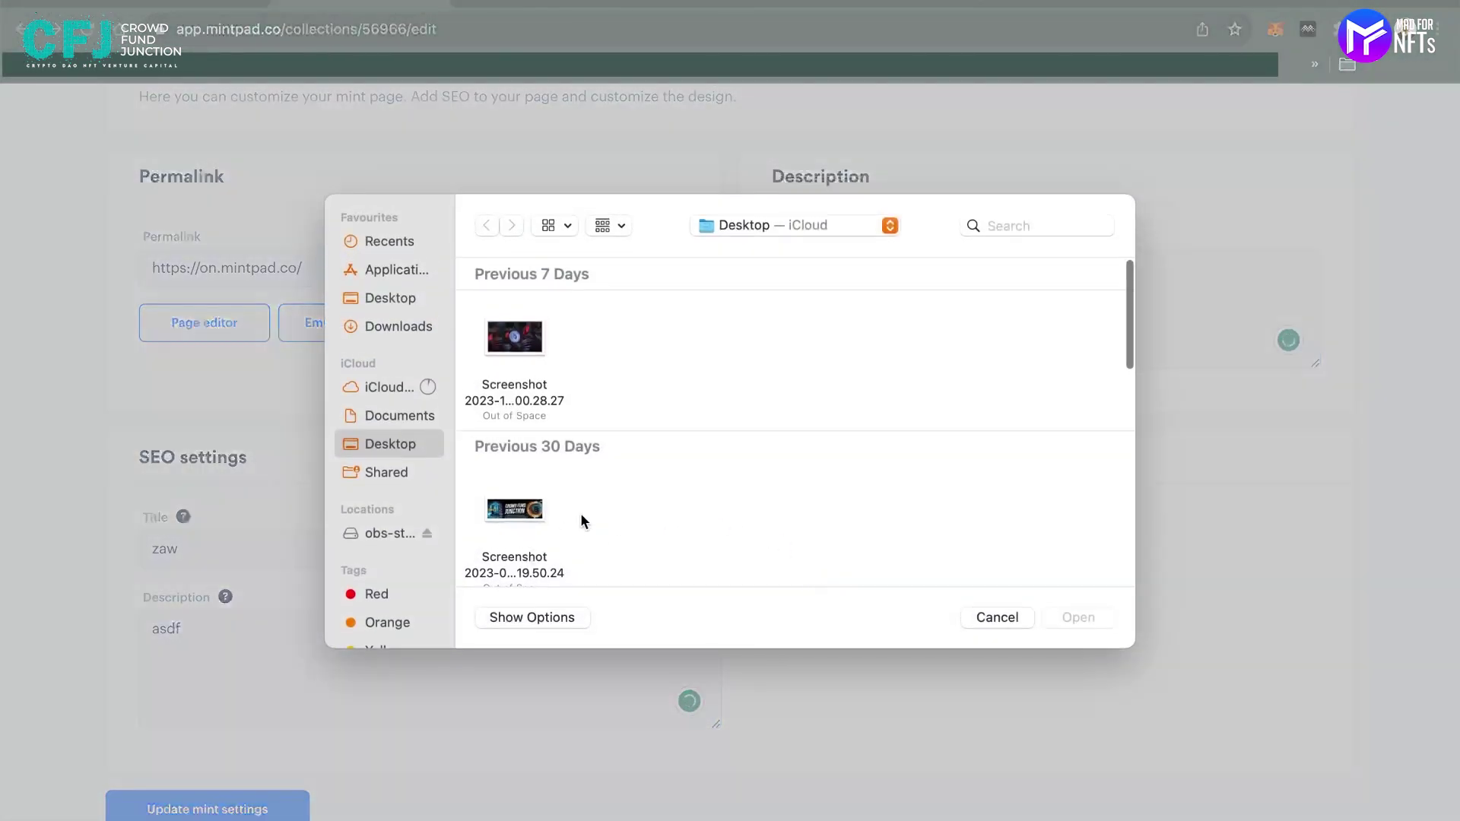
{"action": "scroll", "coordinate": [581, 512], "scroll_direction": "down", "scroll_amount": 3}
{"action": "left_click", "coordinate": [514, 397]}
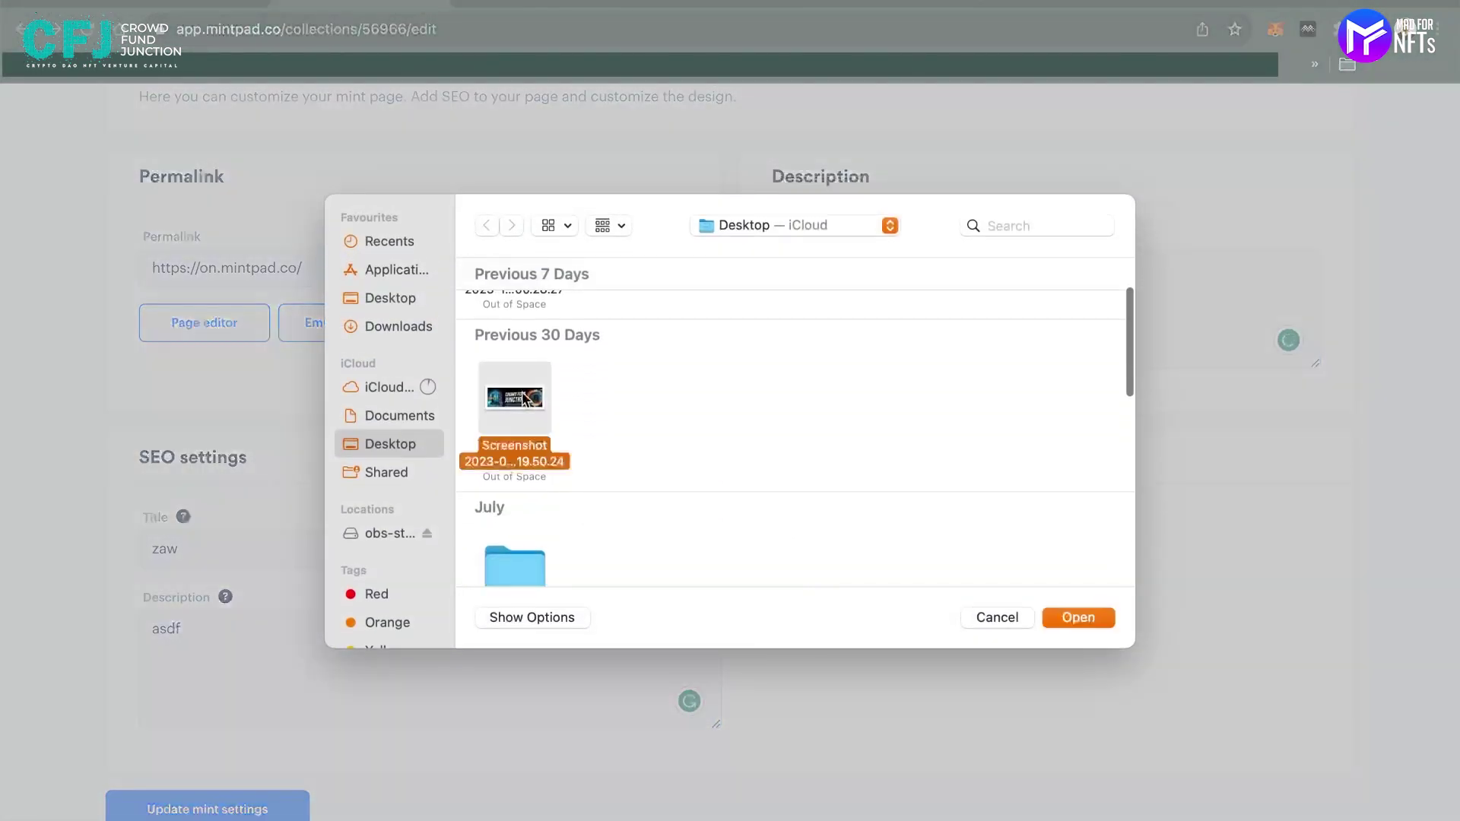
{"action": "left_click", "coordinate": [1089, 622]}
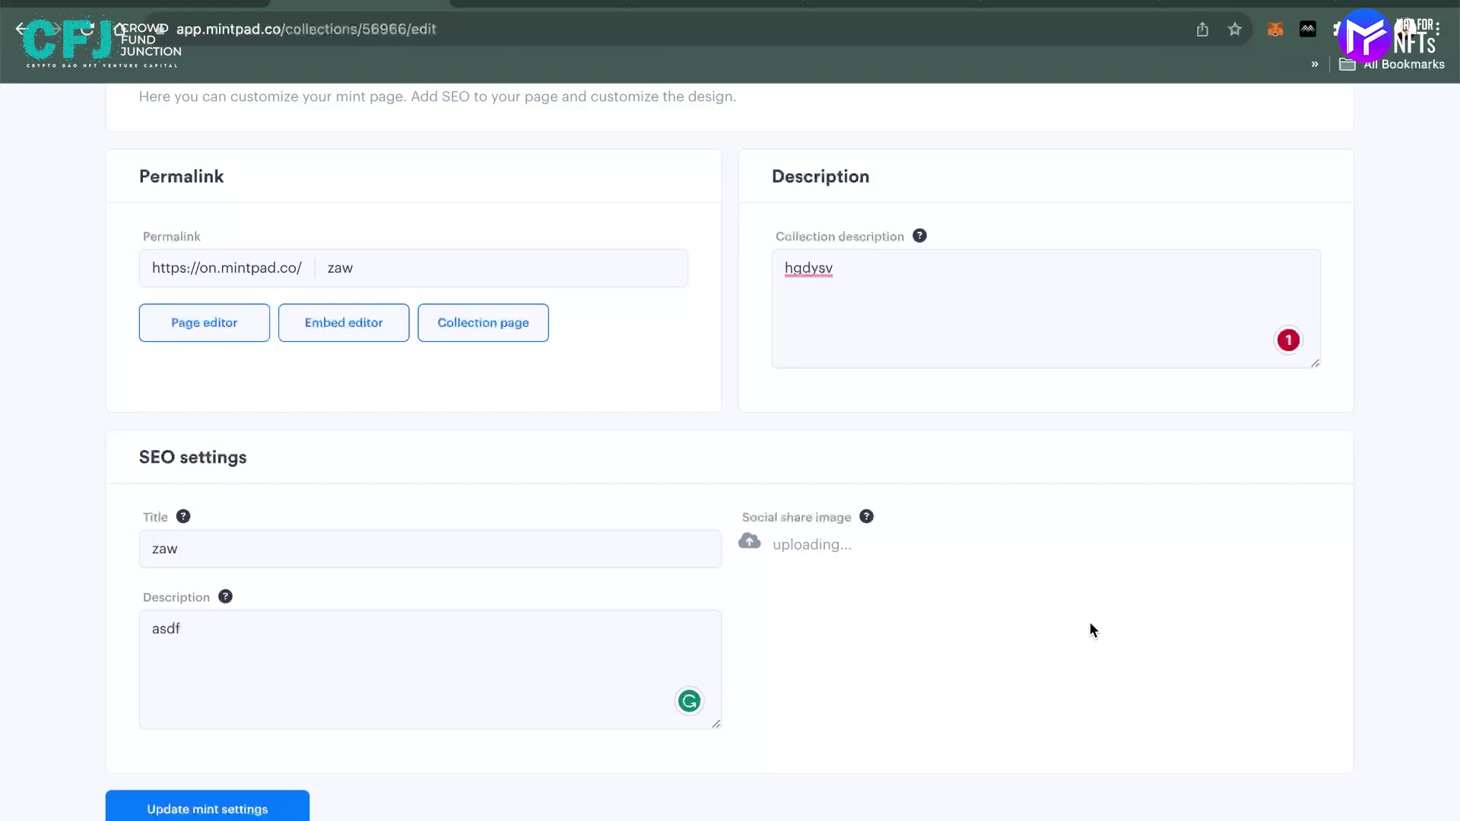
{"action": "scroll", "coordinate": [984, 544], "scroll_direction": "up", "scroll_amount": 2}
{"action": "scroll", "coordinate": [984, 544], "scroll_direction": "down", "scroll_amount": 2}
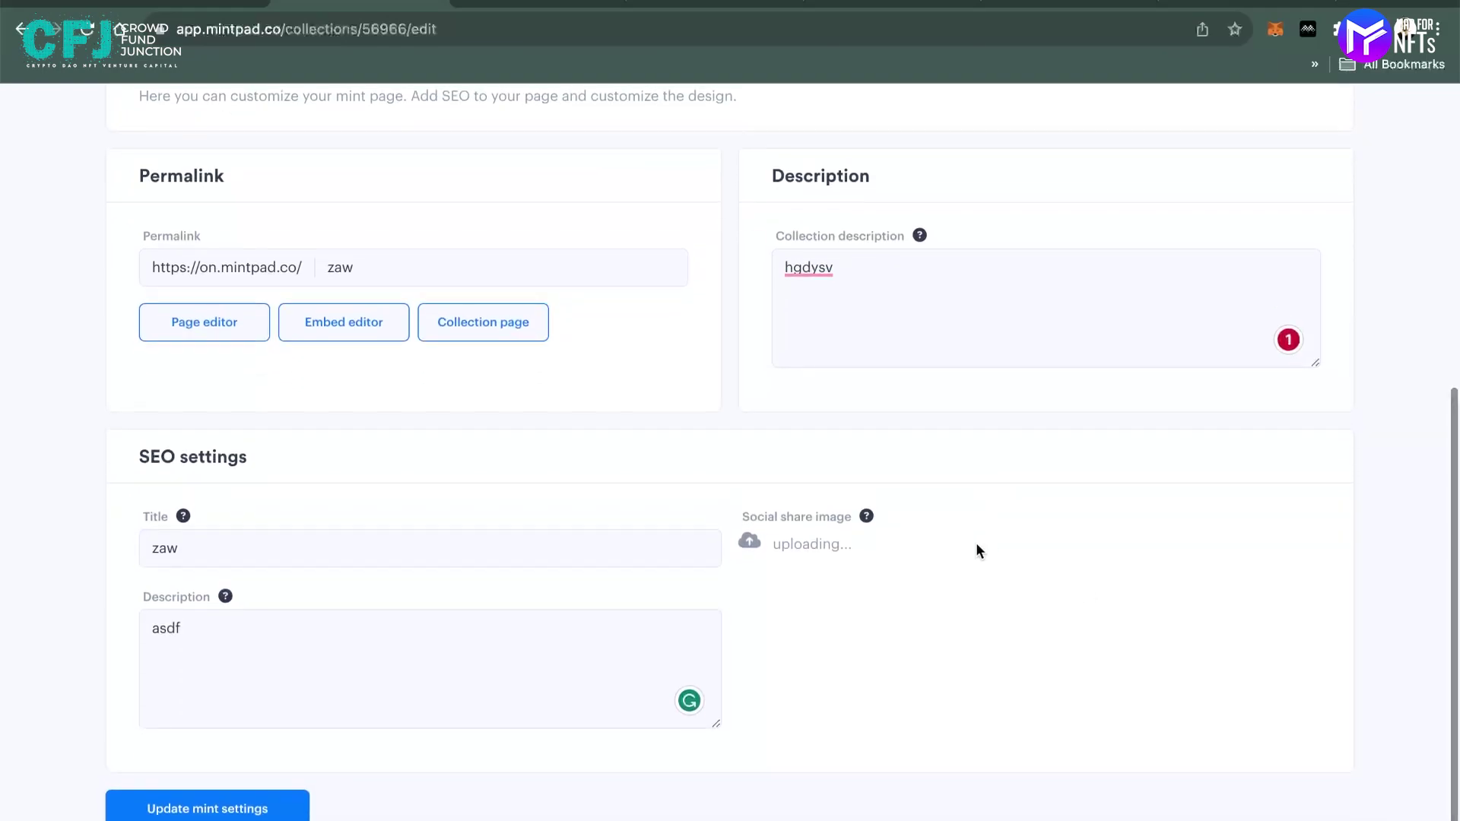
{"action": "left_click", "coordinate": [216, 808]}
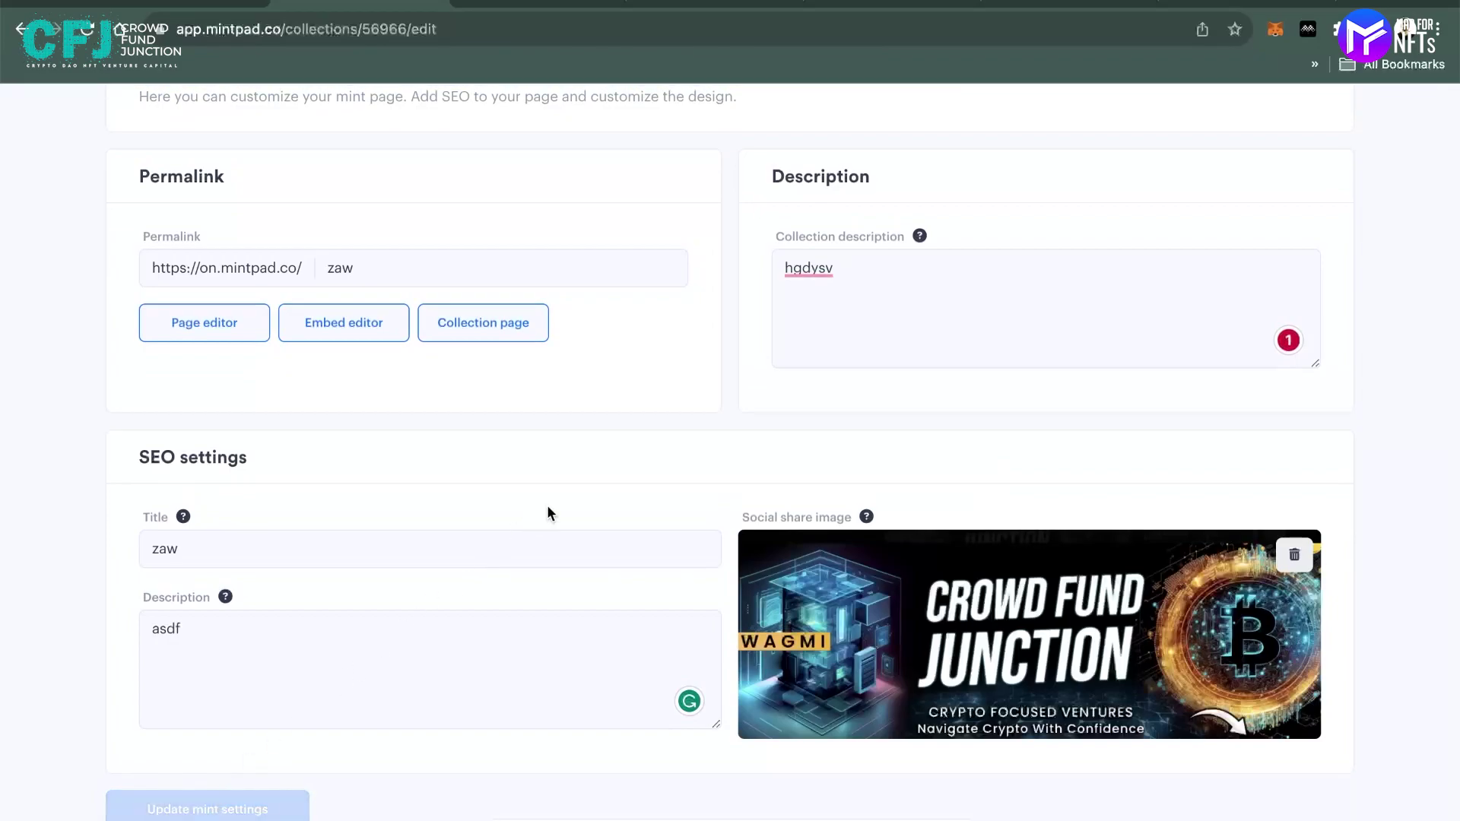
{"action": "scroll", "coordinate": [545, 505], "scroll_direction": "up", "scroll_amount": 3}
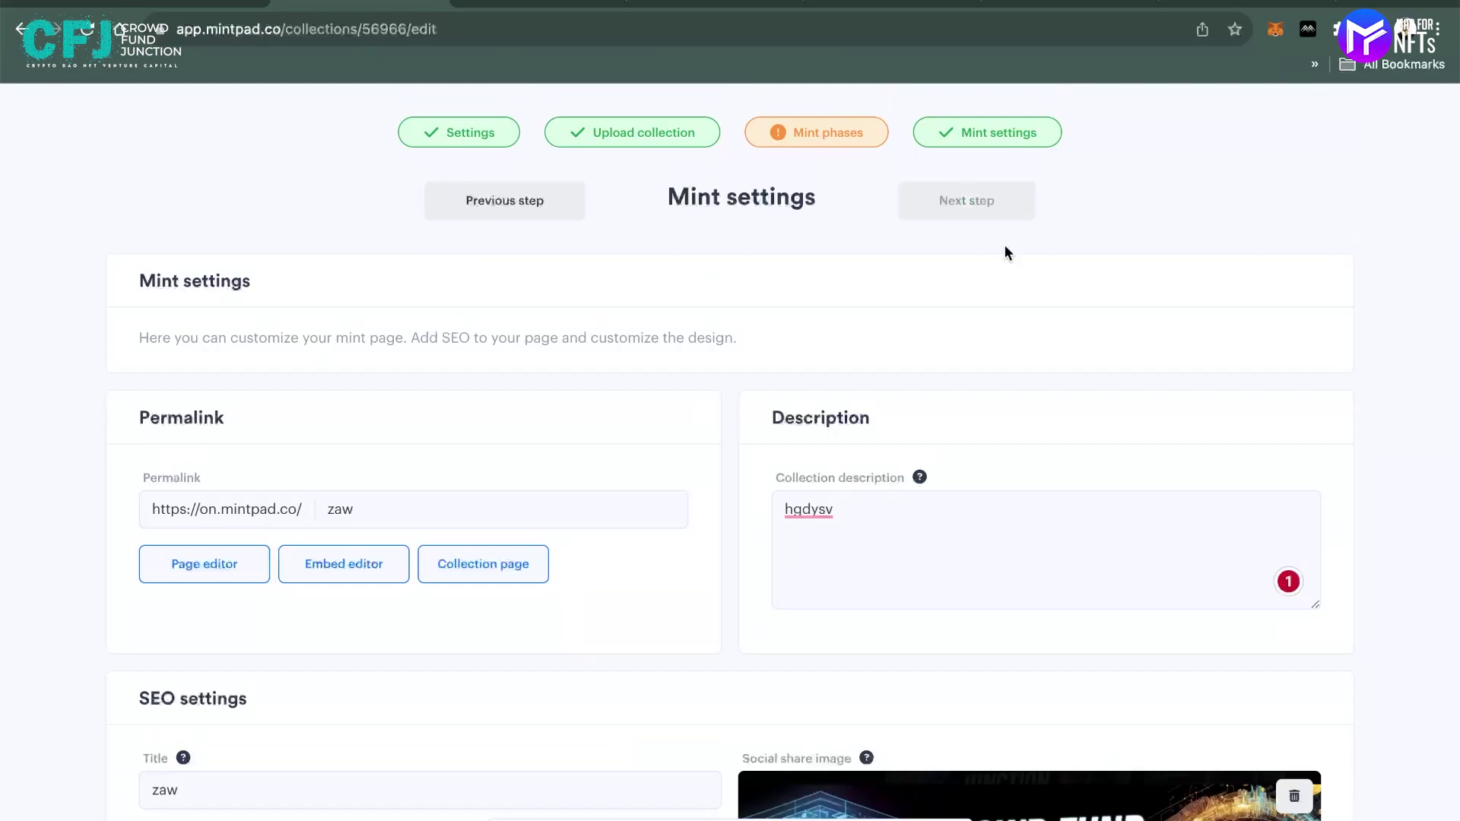
Go back to the CrowdFJ Taiko thread on X and scroll through its bridging and Galxe task posts
{"action": "left_click", "coordinate": [177, 2]}
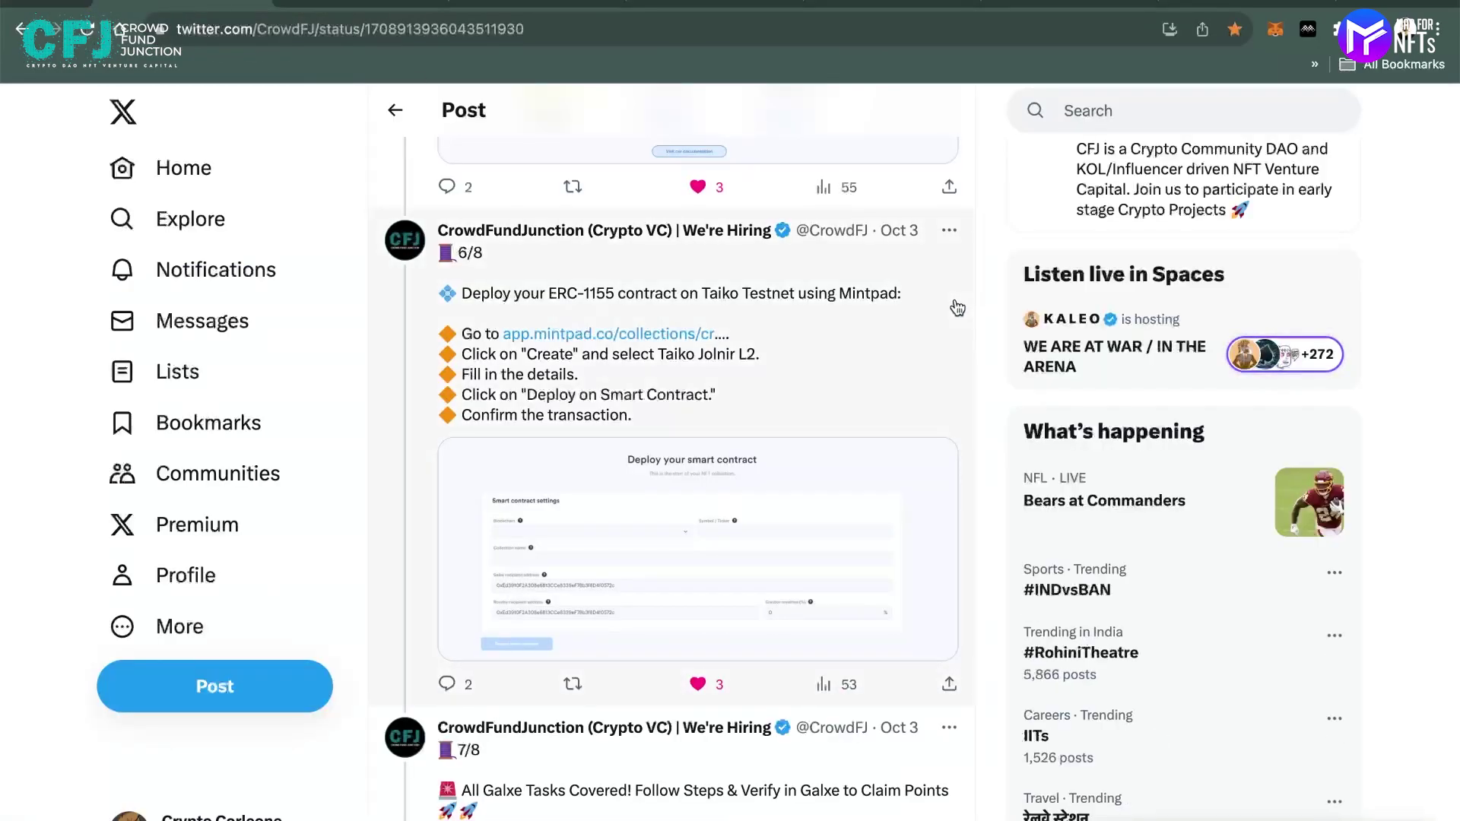
{"action": "scroll", "coordinate": [959, 312], "scroll_direction": "down", "scroll_amount": 1}
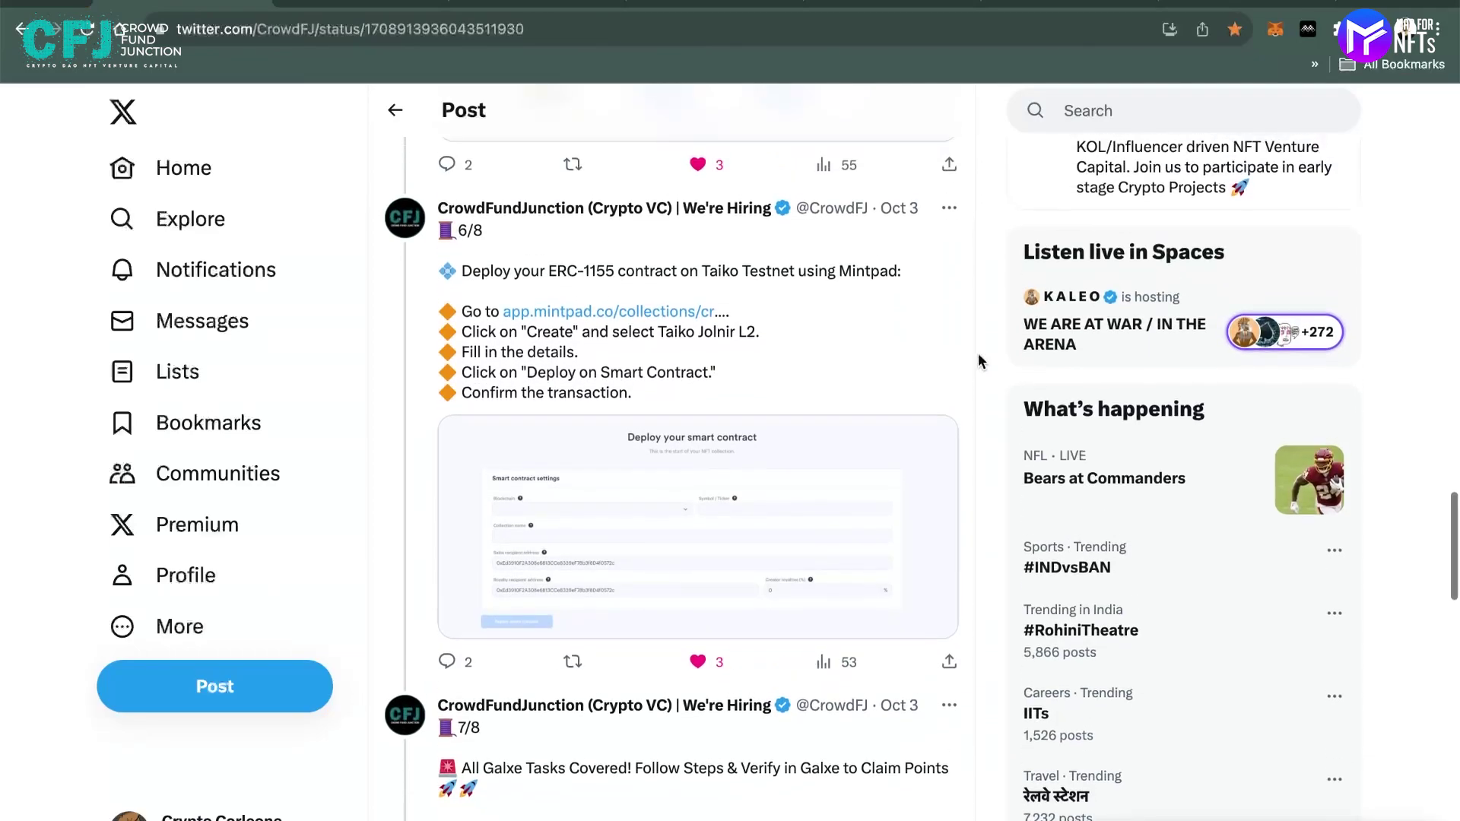
{"action": "scroll", "coordinate": [977, 353], "scroll_direction": "down", "scroll_amount": 5}
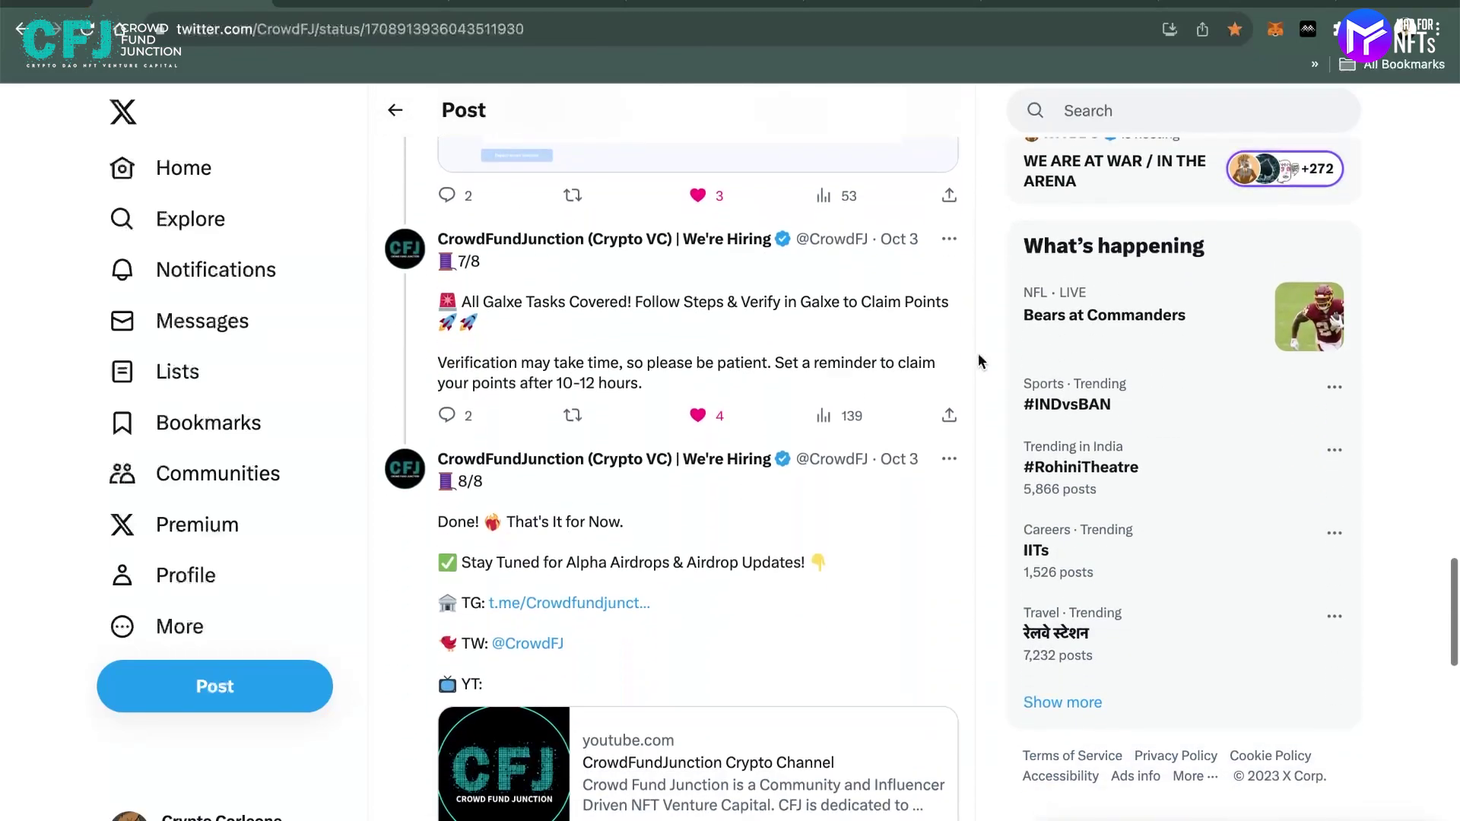
{"action": "scroll", "coordinate": [977, 352], "scroll_direction": "up", "scroll_amount": 5}
{"action": "scroll", "coordinate": [978, 353], "scroll_direction": "up", "scroll_amount": 4}
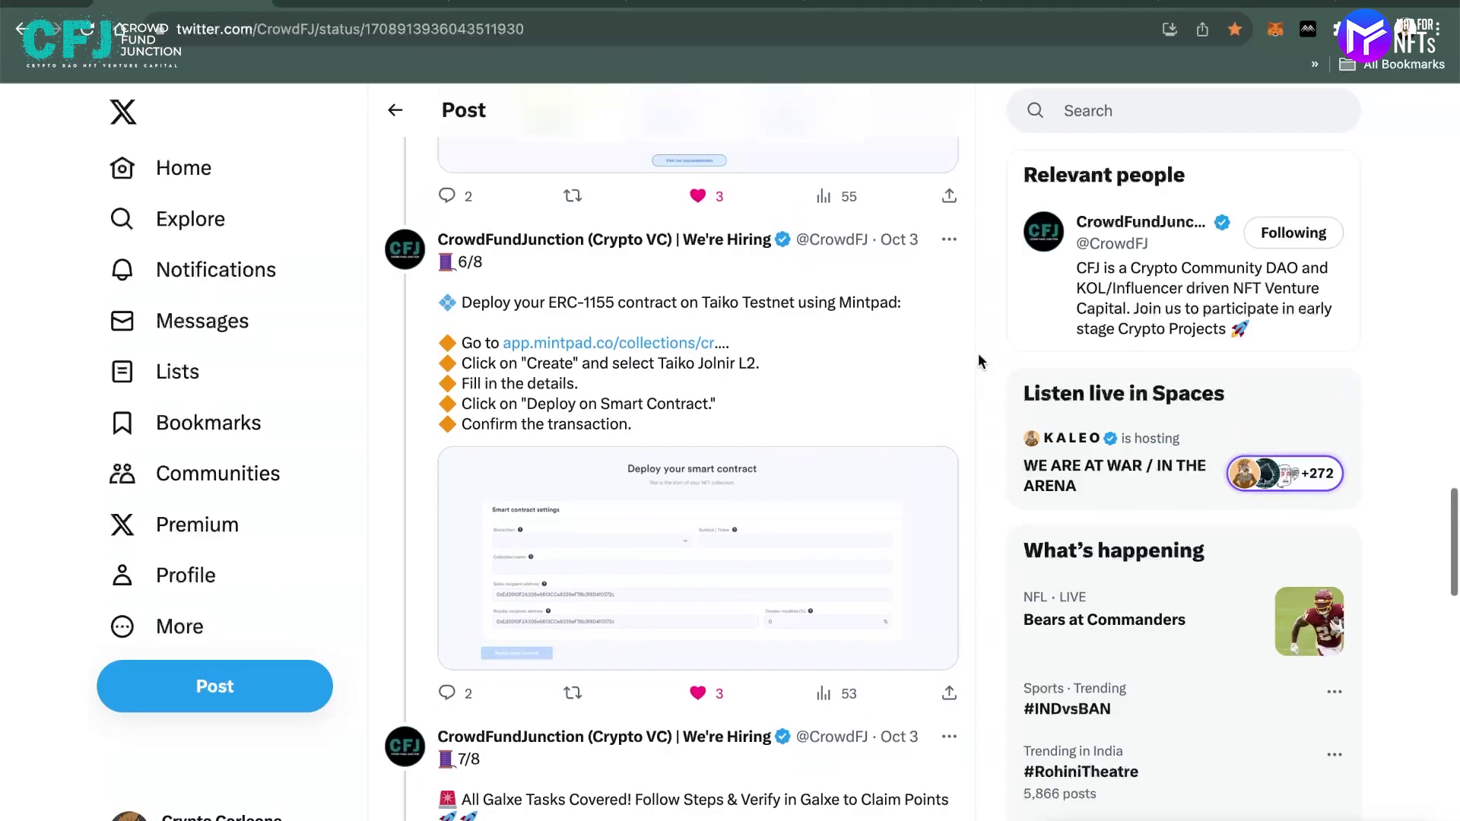
{"action": "scroll", "coordinate": [978, 353], "scroll_direction": "up", "scroll_amount": 3}
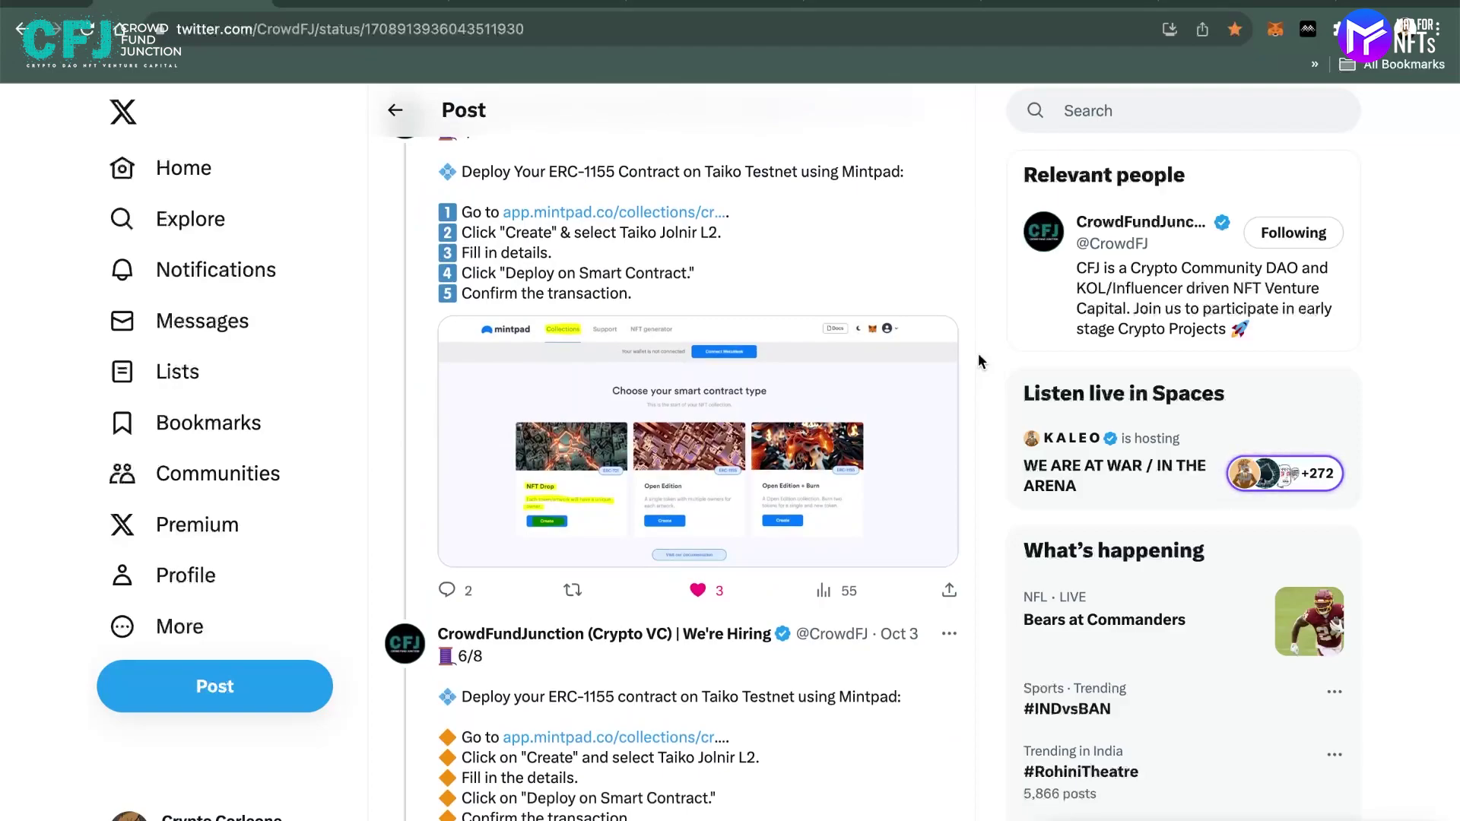
{"action": "scroll", "coordinate": [978, 353], "scroll_direction": "down", "scroll_amount": 2}
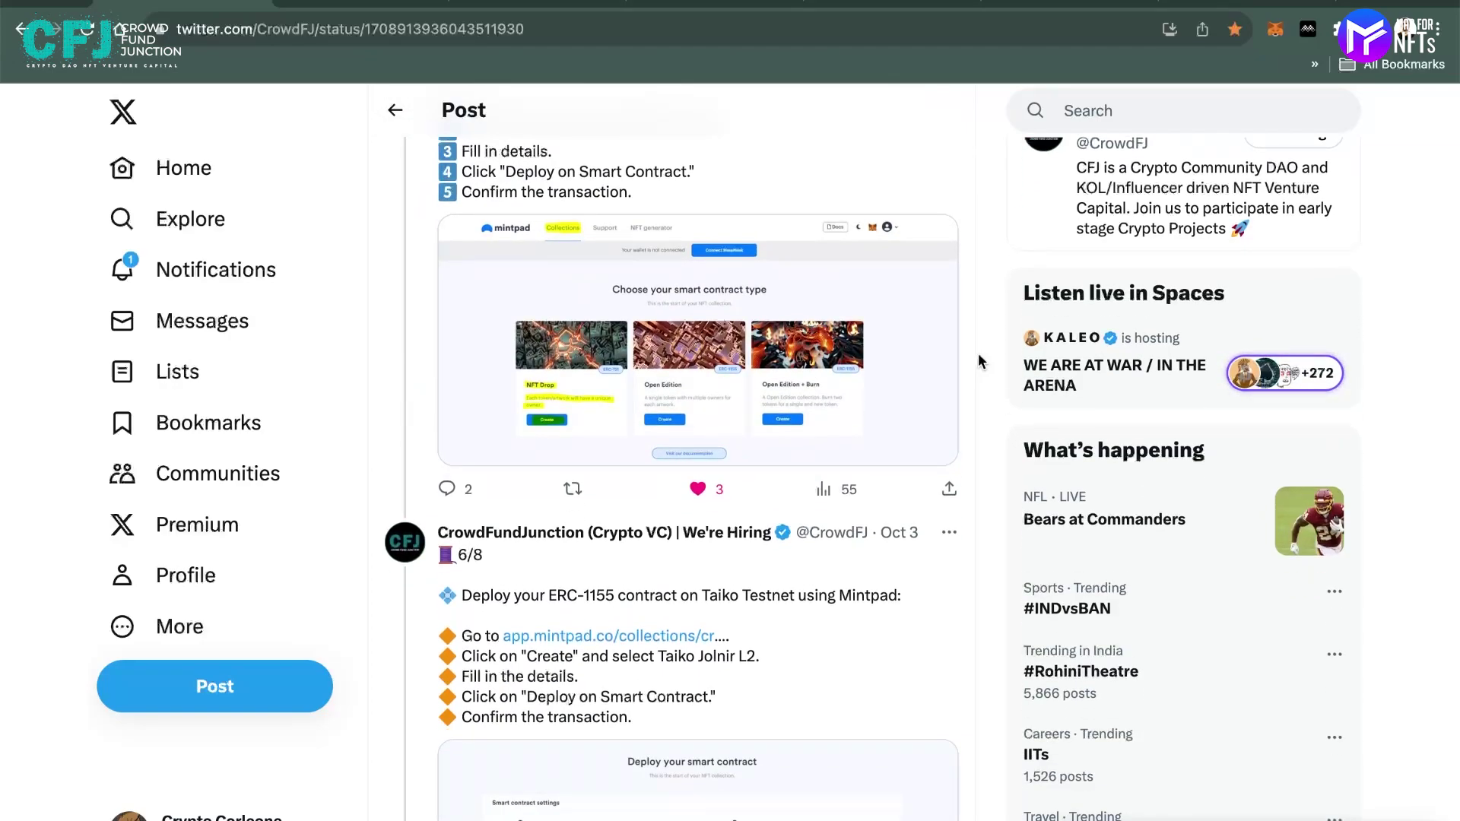
{"action": "scroll", "coordinate": [978, 352], "scroll_direction": "down", "scroll_amount": 7}
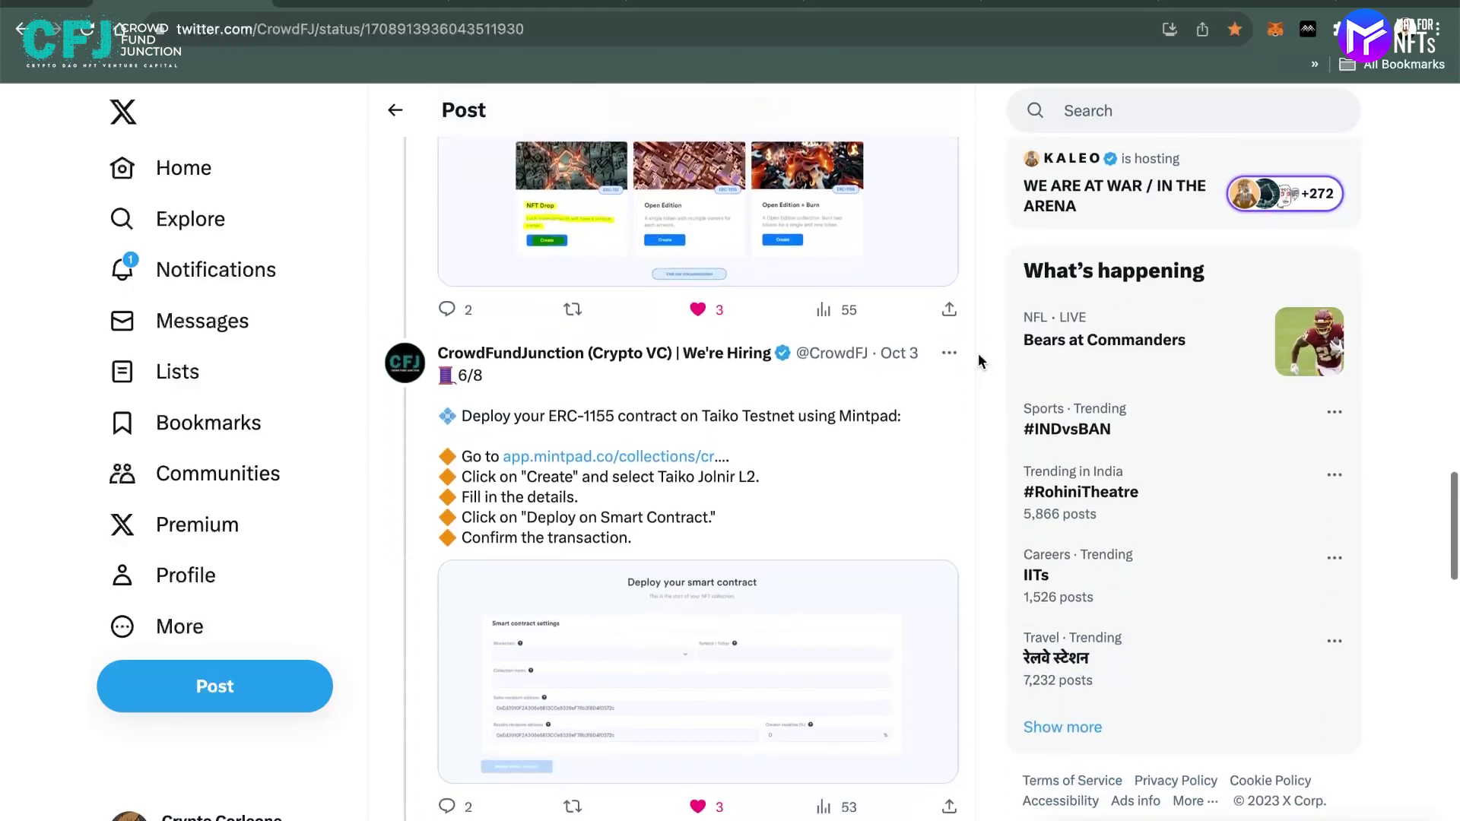
{"action": "scroll", "coordinate": [978, 353], "scroll_direction": "up", "scroll_amount": 15}
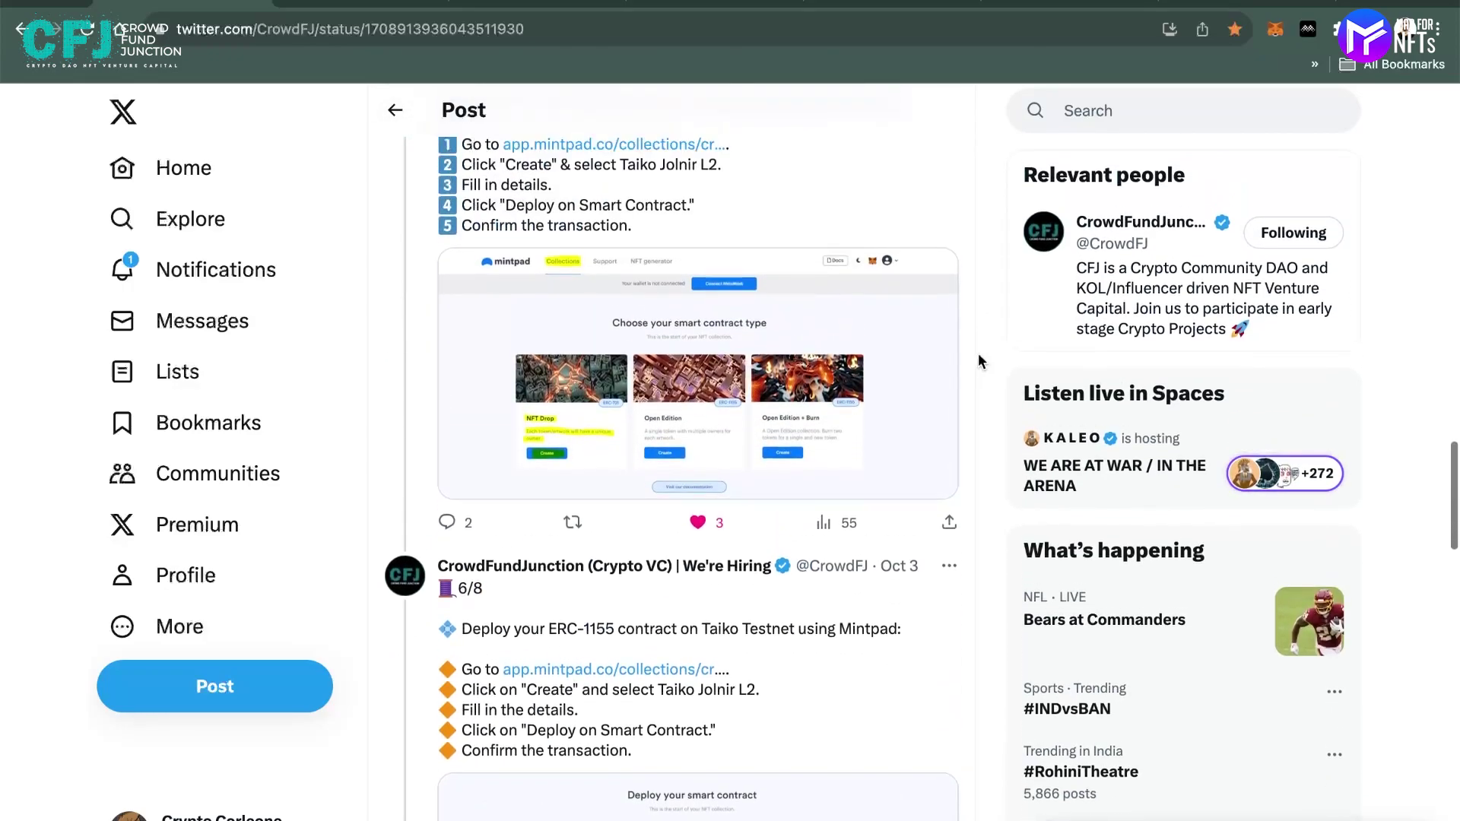
{"action": "scroll", "coordinate": [977, 353], "scroll_direction": "up", "scroll_amount": 4}
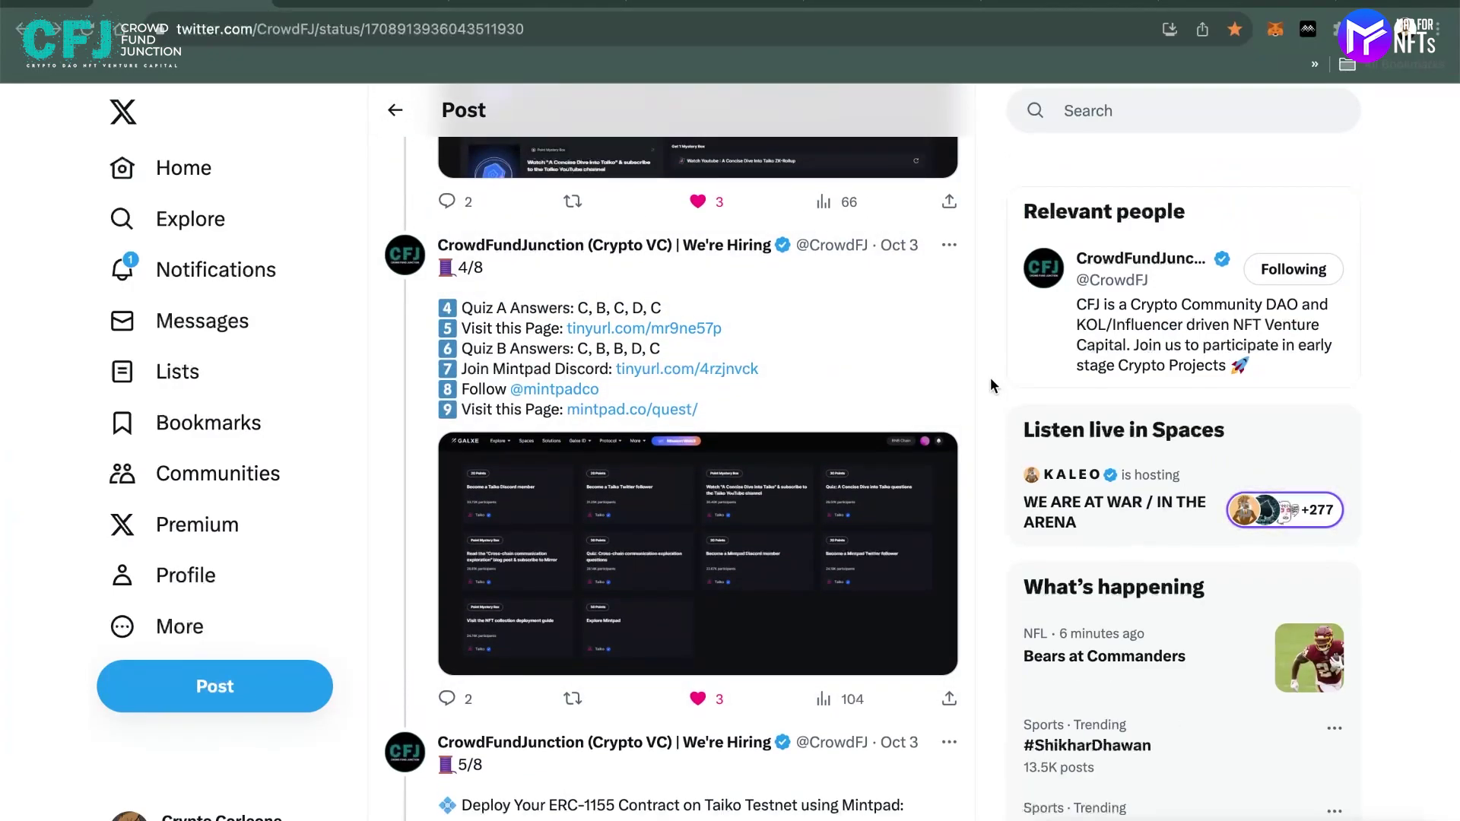
{"action": "scroll", "coordinate": [990, 377], "scroll_direction": "down", "scroll_amount": 1}
{"action": "scroll", "coordinate": [990, 378], "scroll_direction": "up", "scroll_amount": 4}
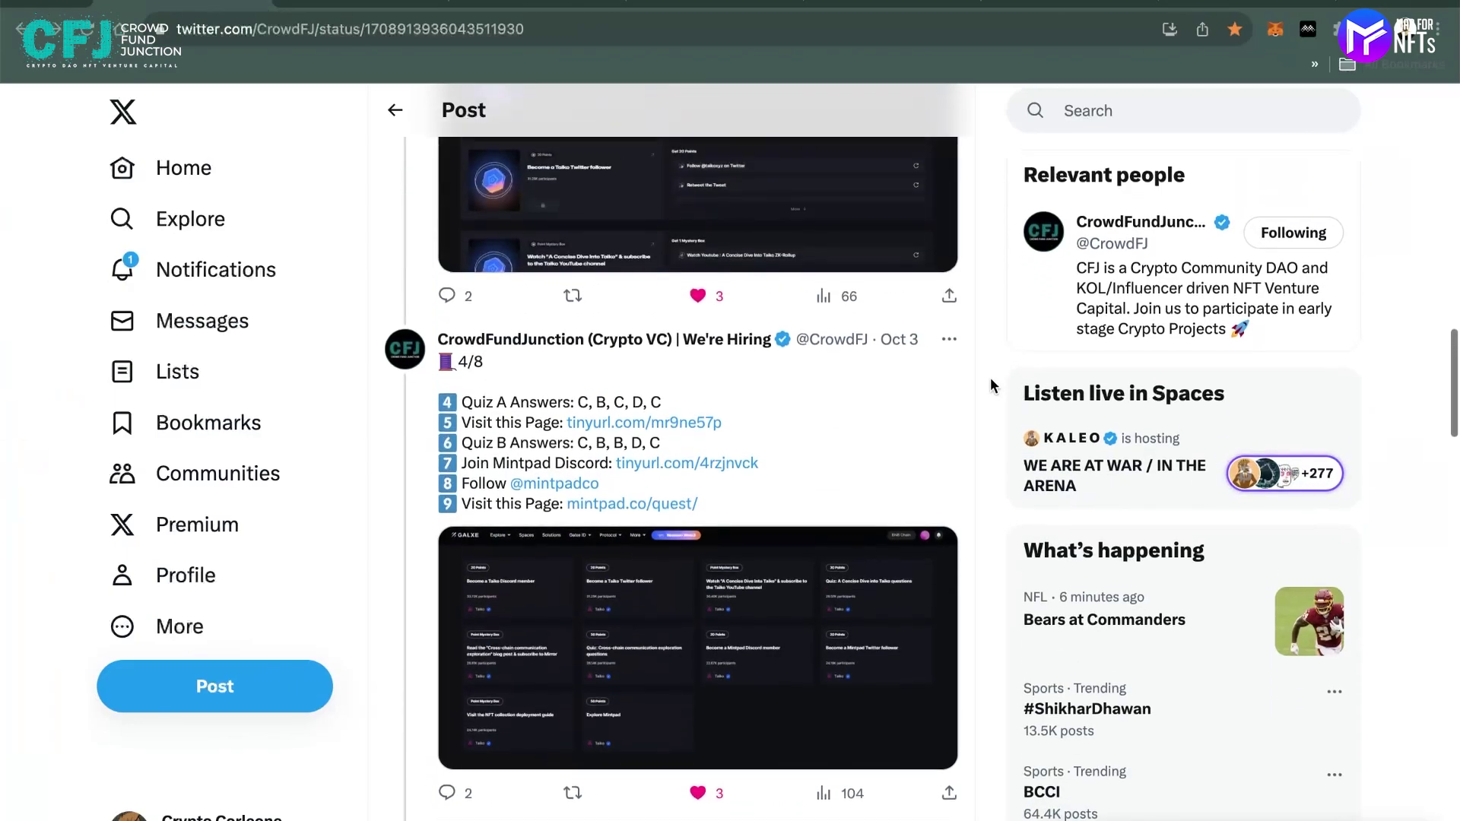
{"action": "scroll", "coordinate": [990, 377], "scroll_direction": "up", "scroll_amount": 12}
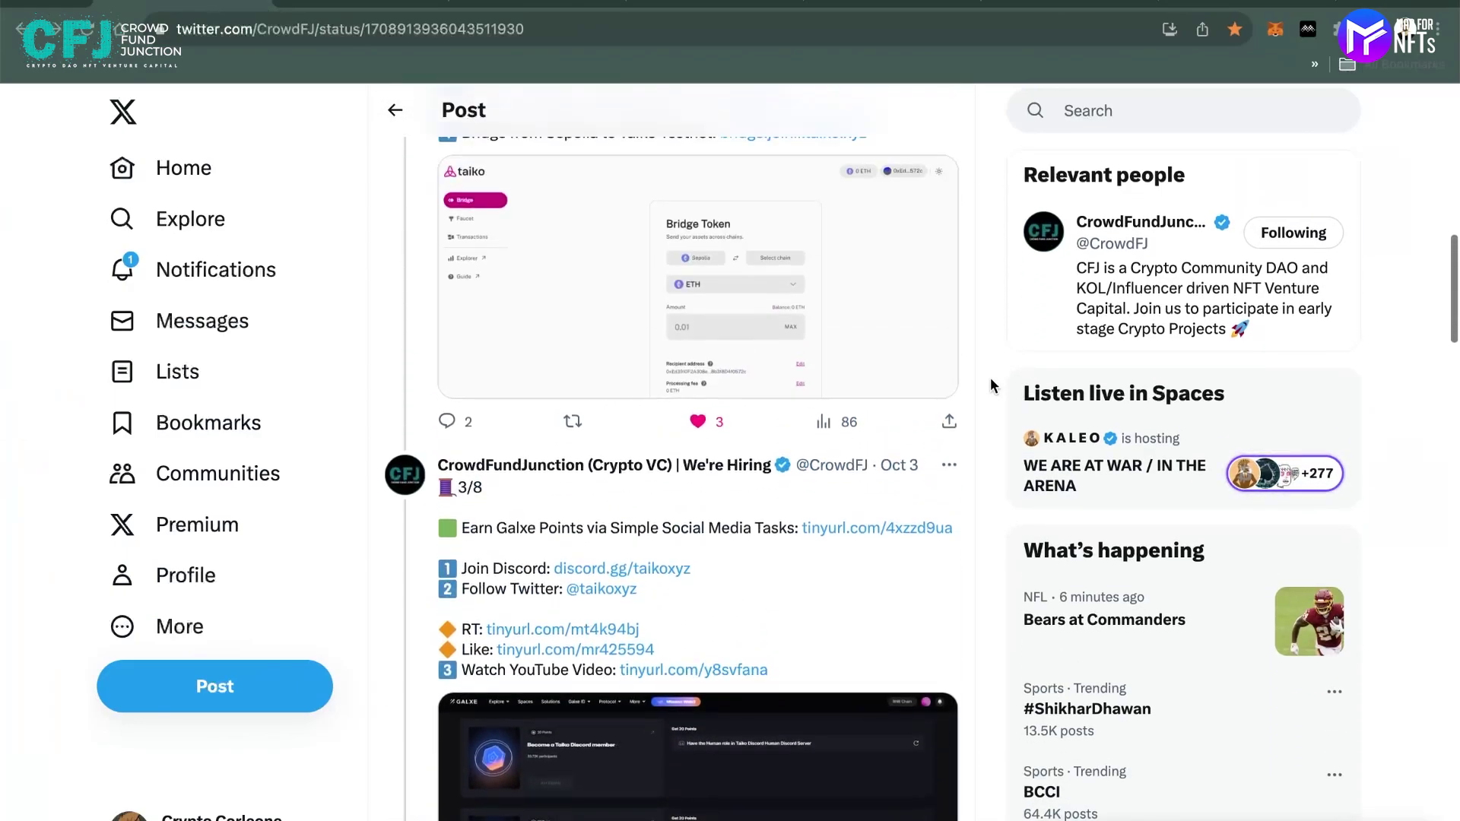
{"action": "scroll", "coordinate": [990, 377], "scroll_direction": "up", "scroll_amount": 3}
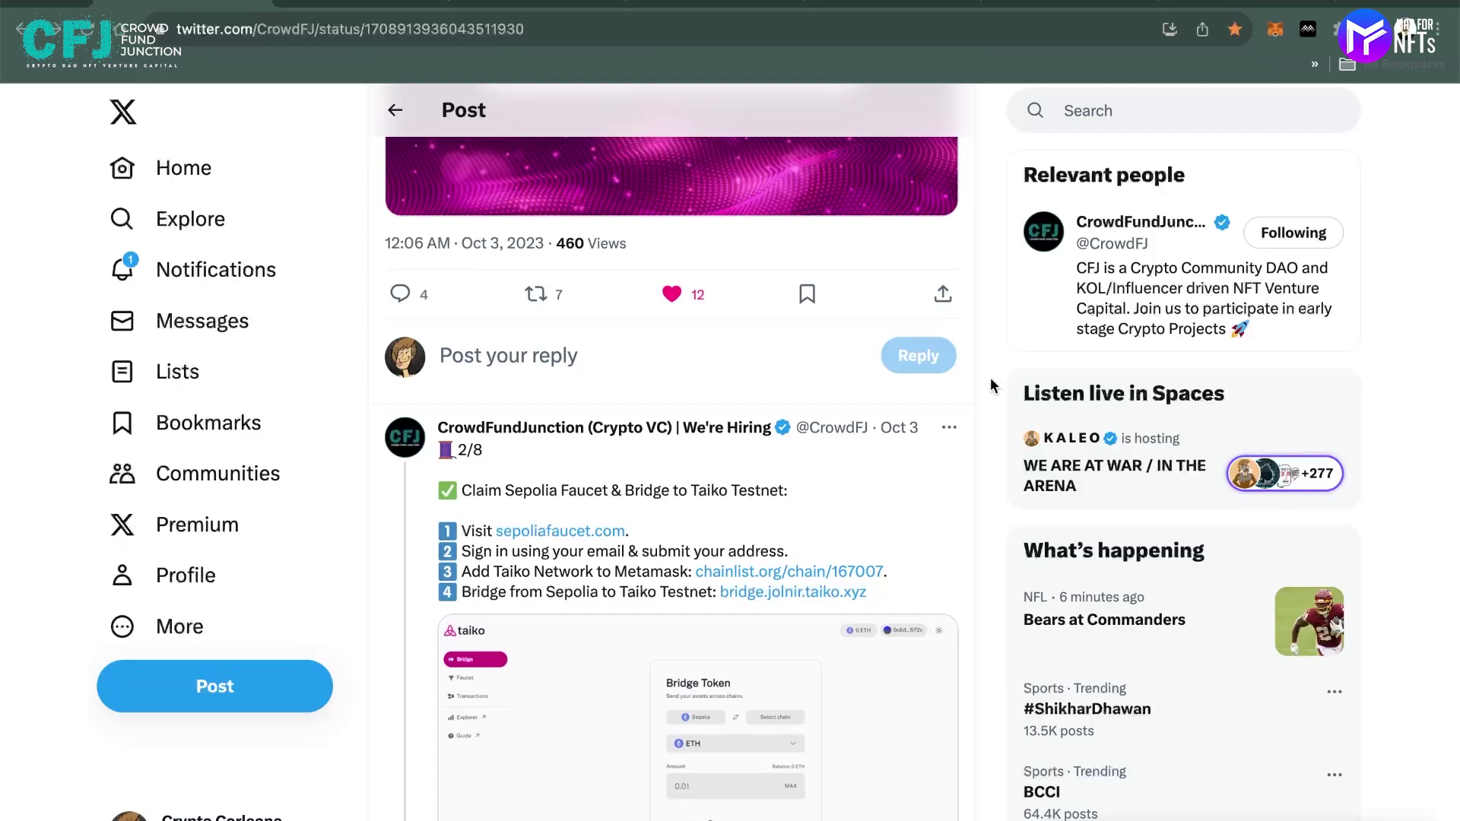
{"action": "scroll", "coordinate": [990, 377], "scroll_direction": "down", "scroll_amount": 2}
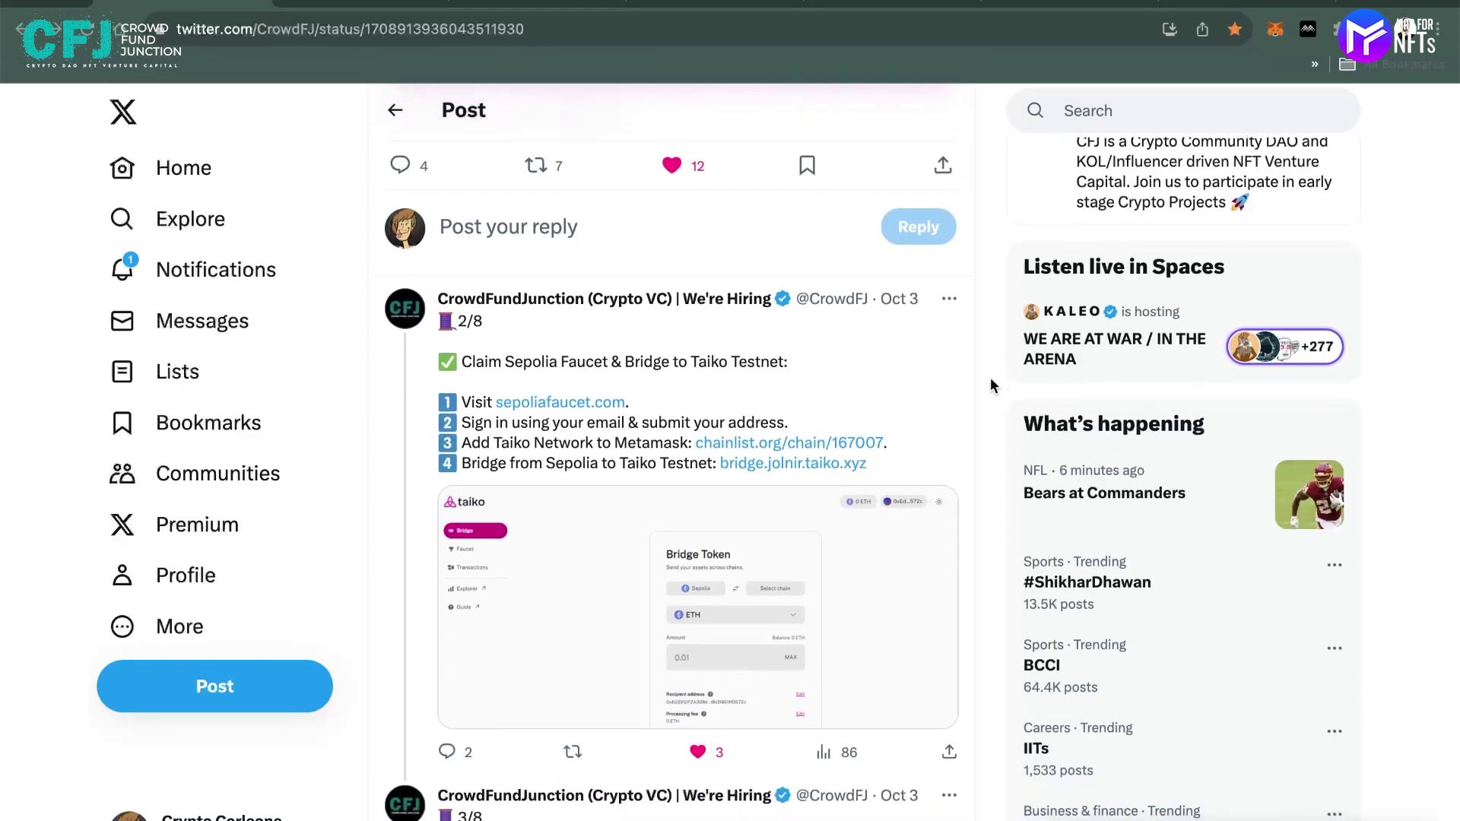
{"action": "scroll", "coordinate": [990, 377], "scroll_direction": "down", "scroll_amount": 5}
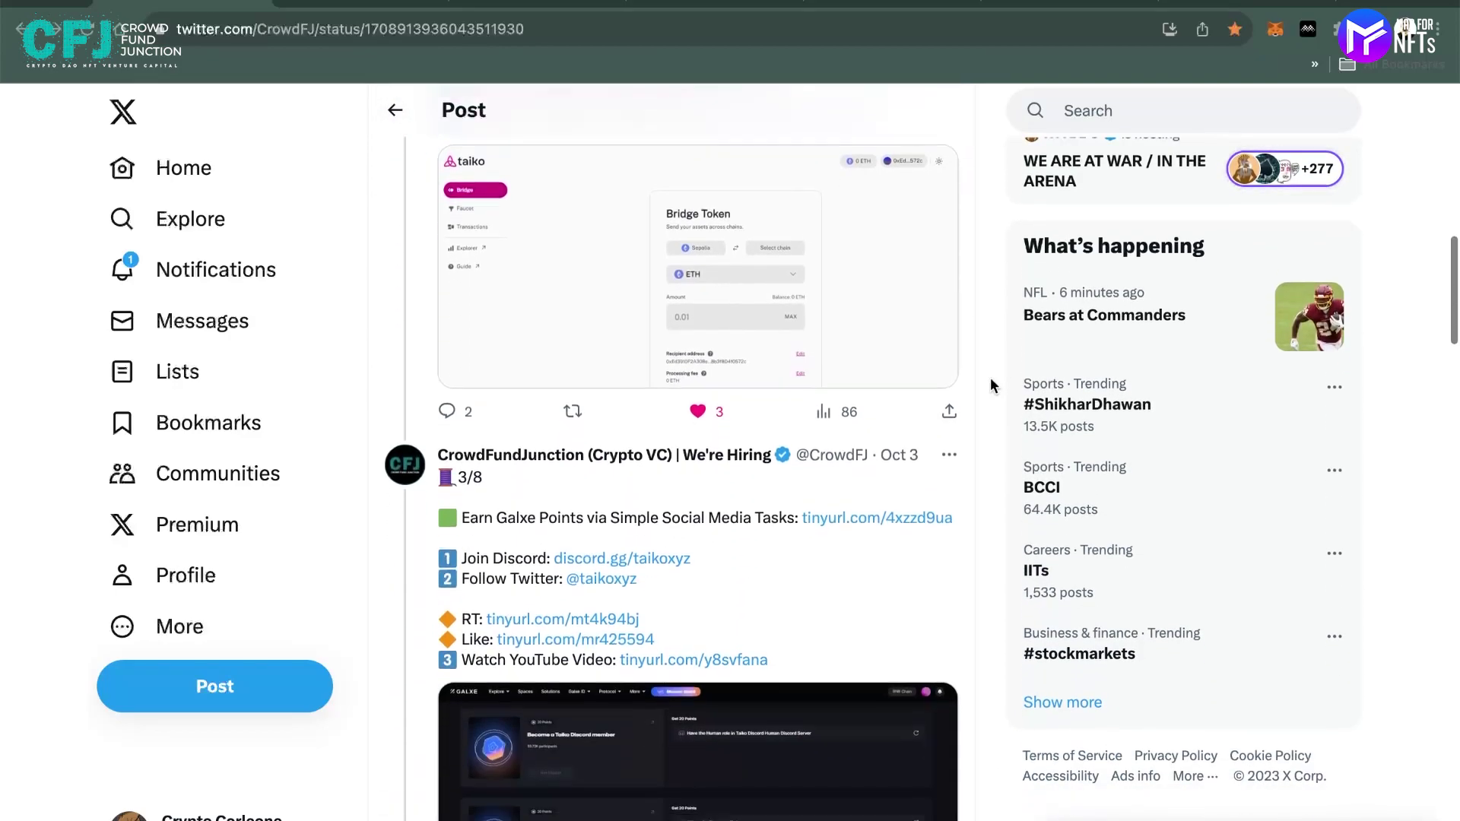
{"action": "scroll", "coordinate": [990, 379], "scroll_direction": "down", "scroll_amount": 2}
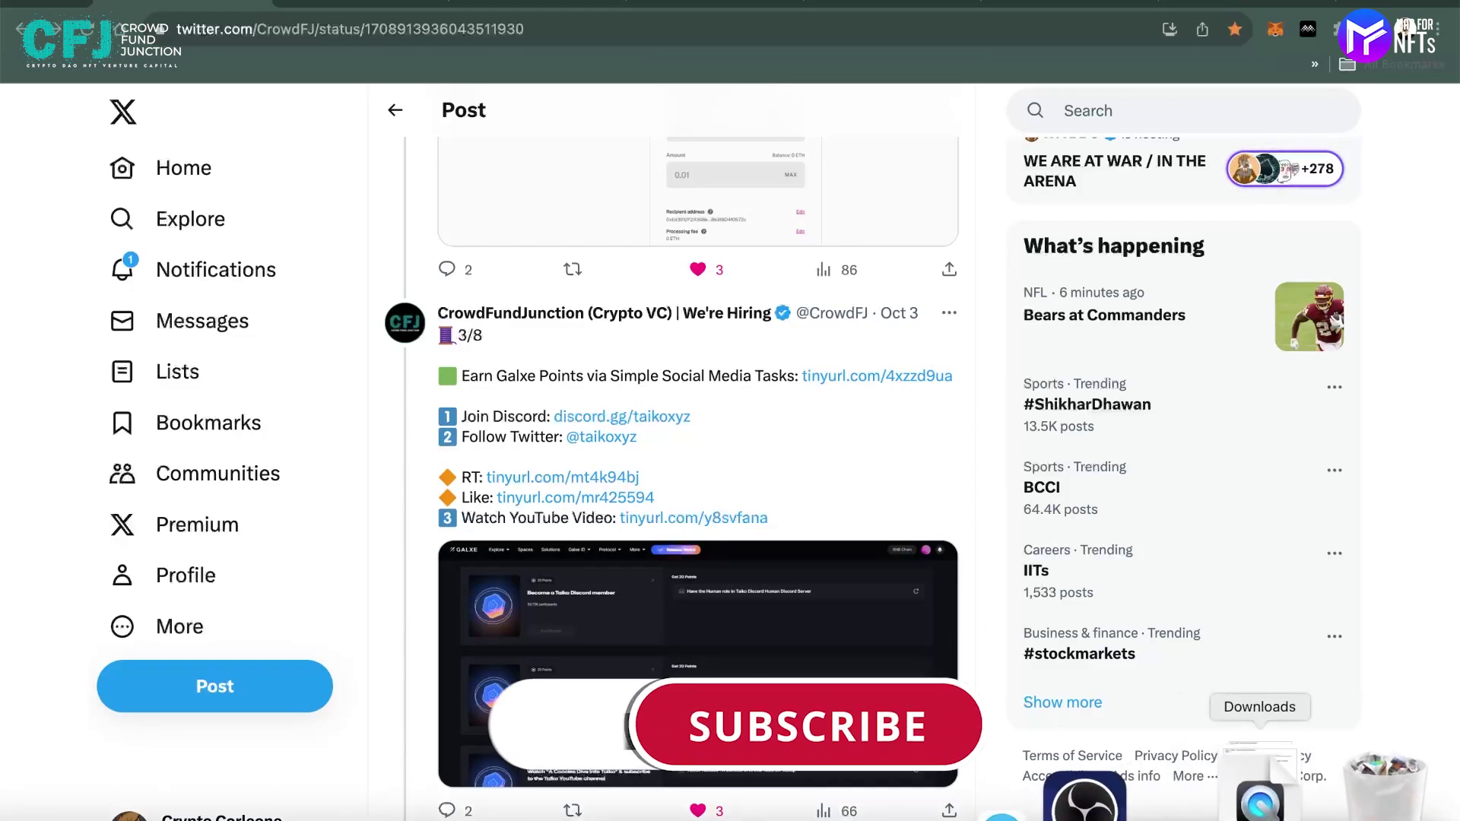
Open WhatsApp Image 2.52.11 PM.jpeg from Downloads to view LootBot's Taiko network choice
{"action": "left_click", "coordinate": [1262, 794]}
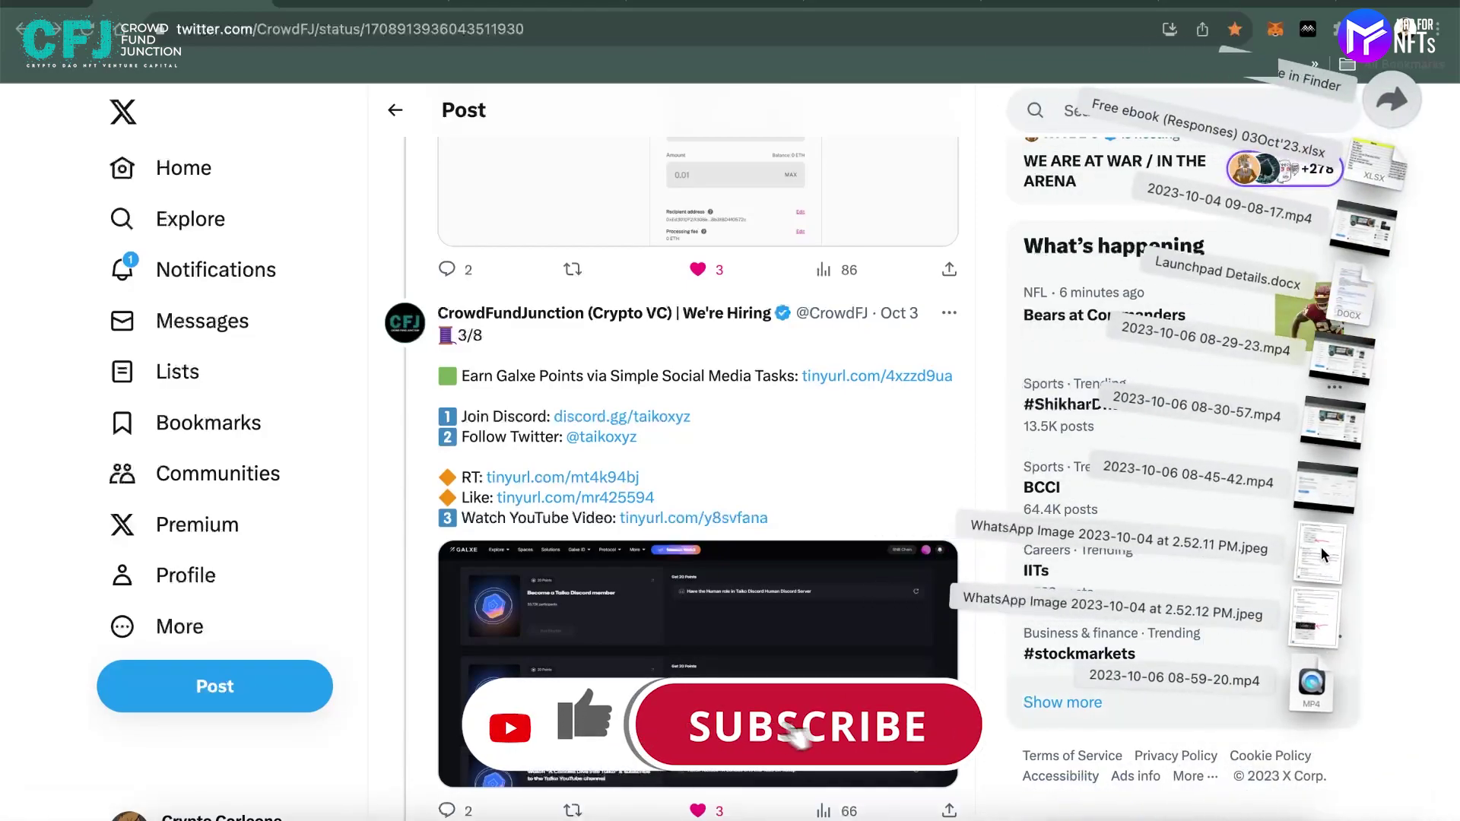
{"action": "left_click", "coordinate": [1322, 538]}
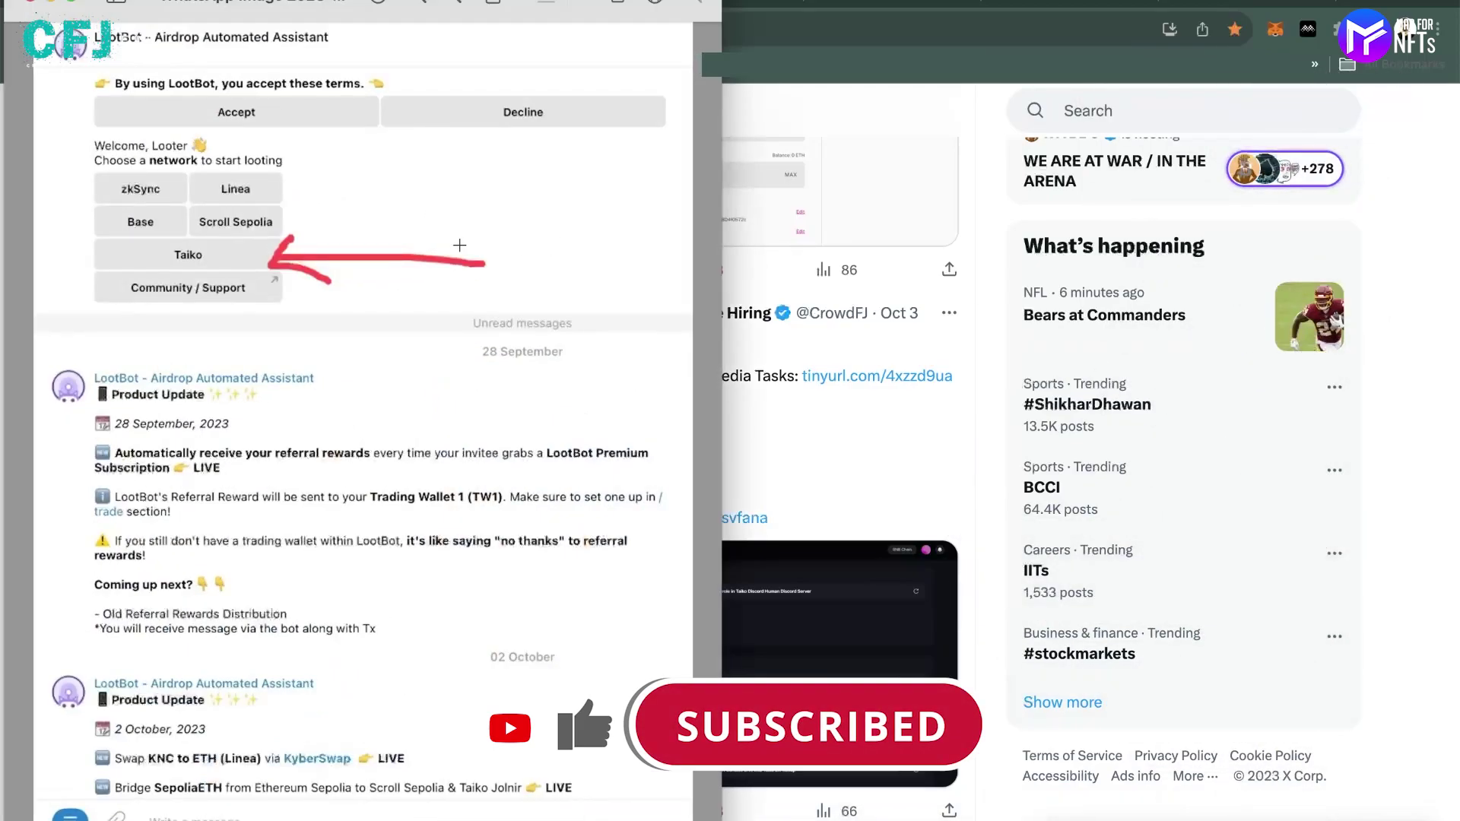